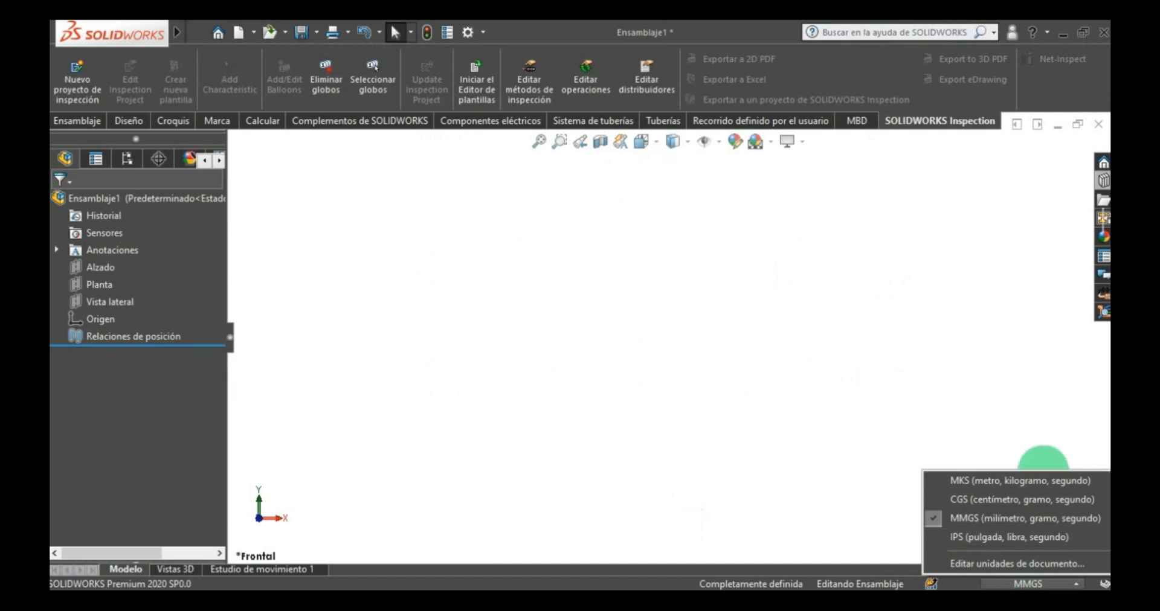
- Start a 3D sketch on the Planta plane in isometric view and draw a corner rectangle about 0.09 by 0.08 m from the origin
{"action": "key", "text": "ctrl+7"}
{"action": "left_click", "coordinate": [173, 120]}
{"action": "left_click", "coordinate": [68, 100]}
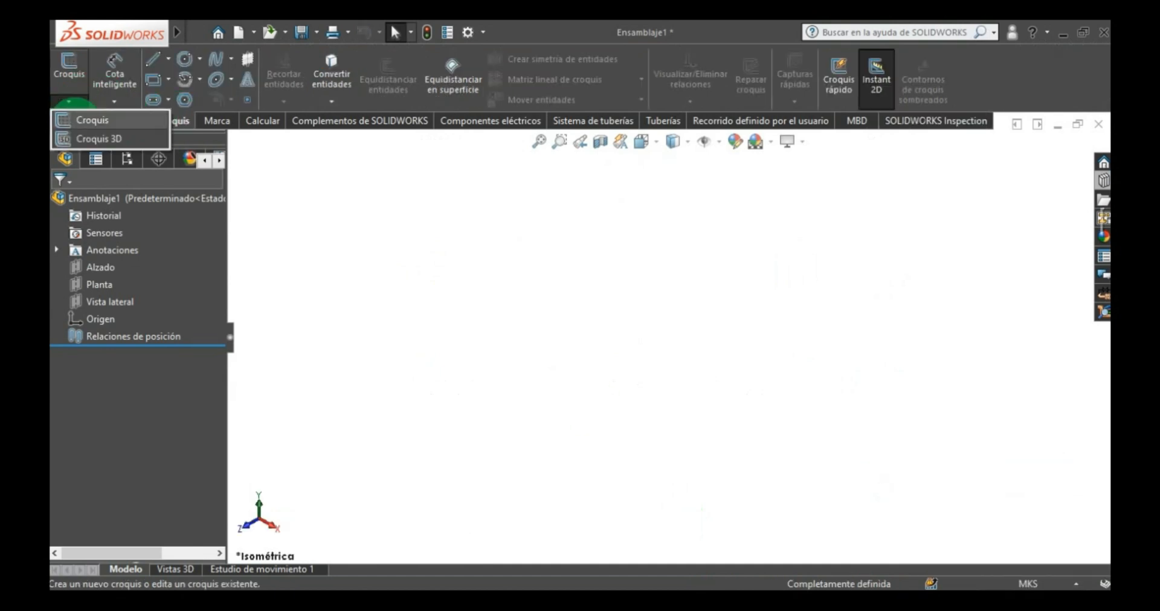
{"action": "left_click", "coordinate": [79, 137]}
{"action": "left_click", "coordinate": [99, 285]}
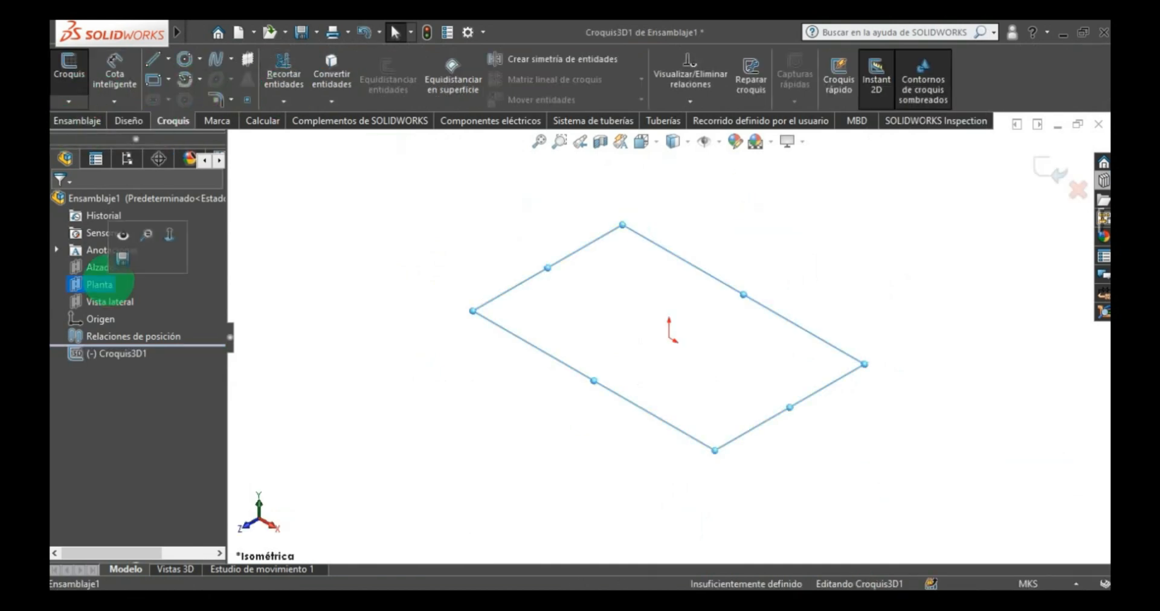
{"action": "left_click", "coordinate": [153, 79]}
{"action": "left_click", "coordinate": [668, 337]}
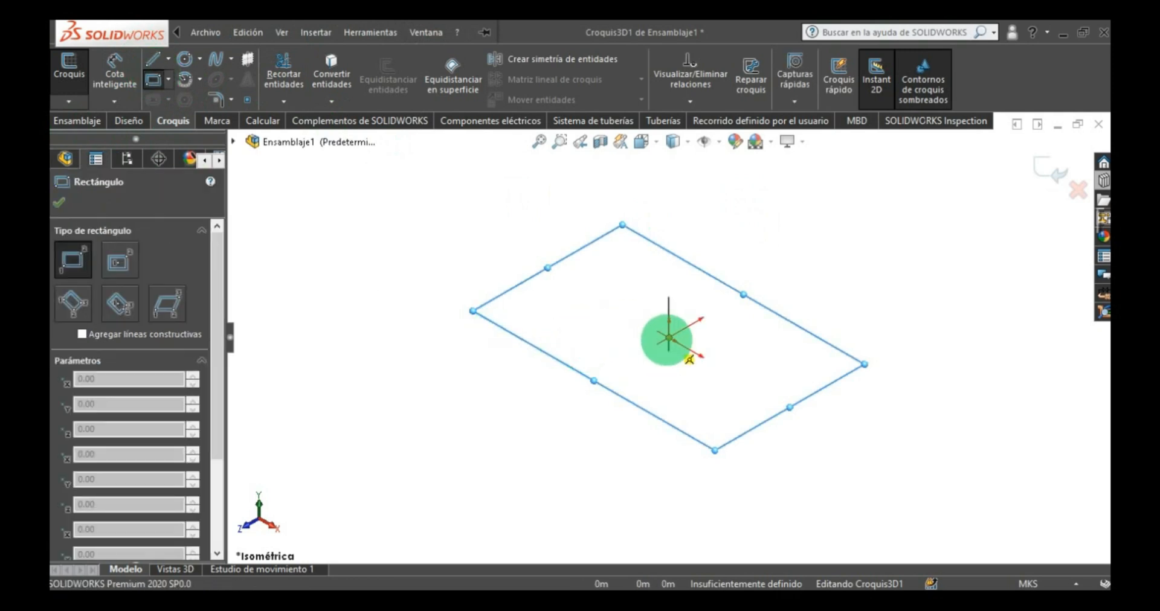
{"action": "left_click", "coordinate": [692, 471]}
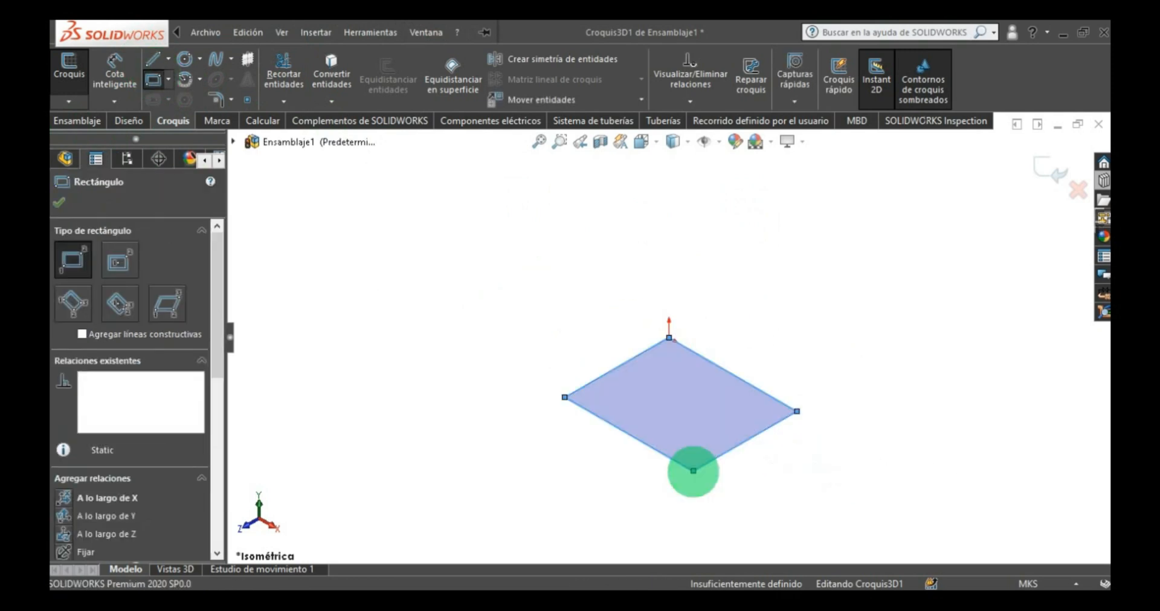
{"action": "left_click", "coordinate": [60, 203]}
- Dimension the rectangle's two sides meeting at the origin, 0.5 m along Z and 0.55 m along X
{"action": "left_click", "coordinate": [115, 76]}
{"action": "left_click", "coordinate": [606, 370]}
{"action": "left_click", "coordinate": [569, 340]}
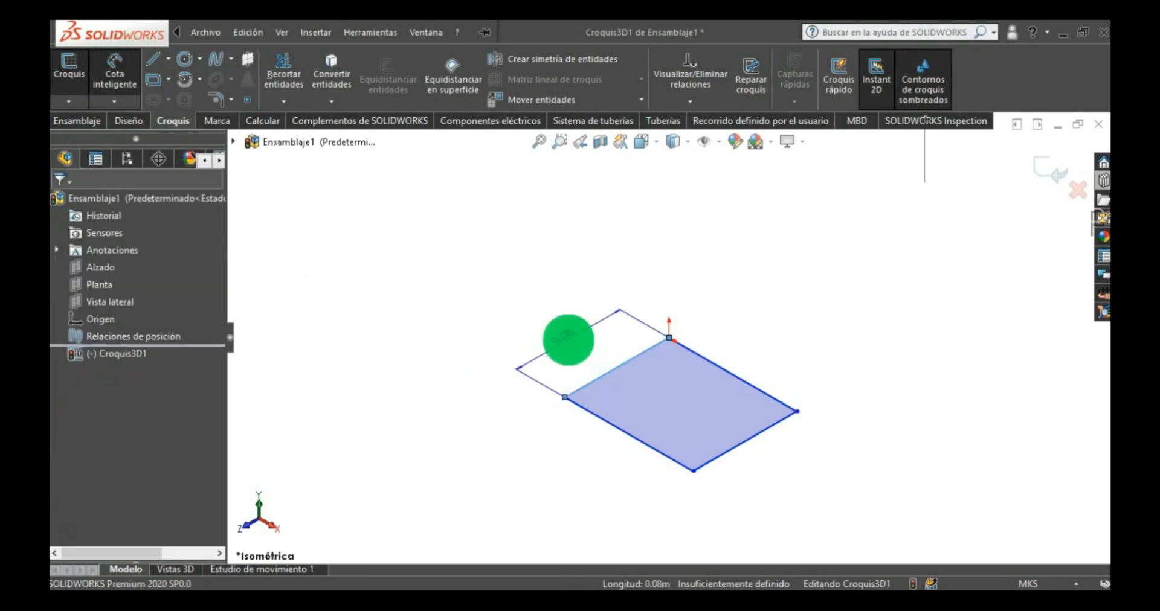
{"action": "type", "text": "0.5"}
{"action": "key", "text": "Return"}
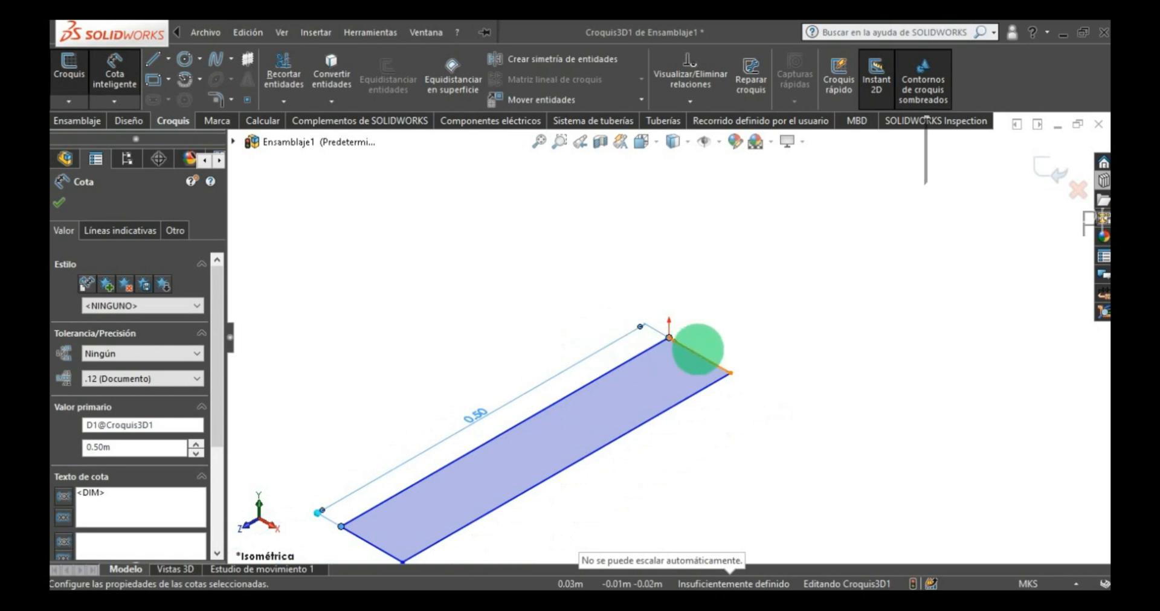
{"action": "left_click", "coordinate": [698, 350]}
{"action": "left_click", "coordinate": [715, 340]}
{"action": "type", "text": "0.55"}
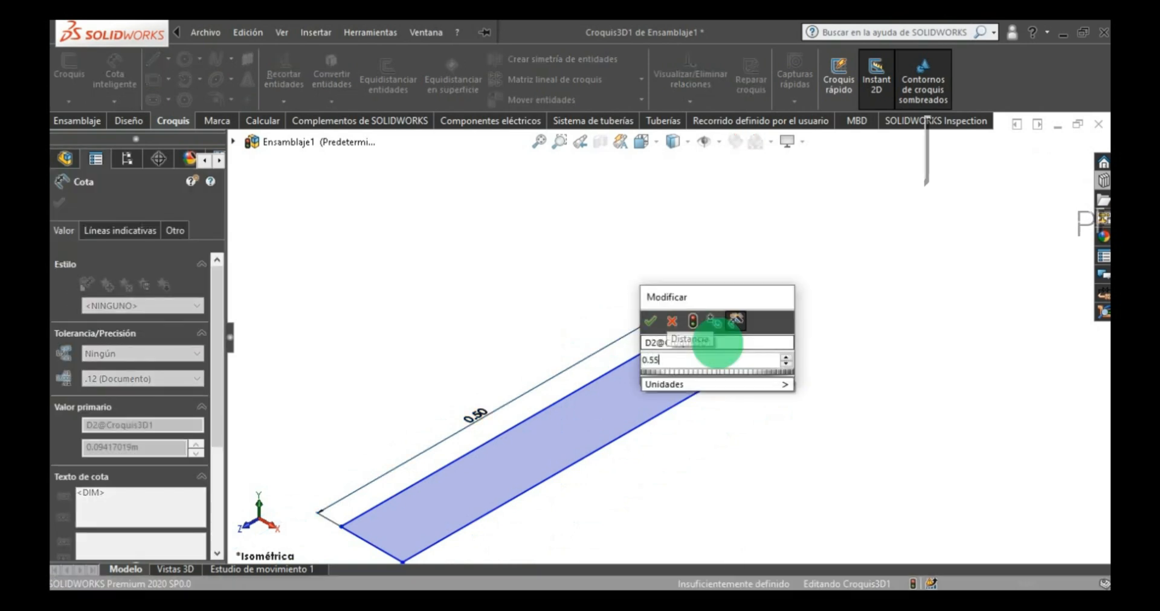
{"action": "key", "text": "Return"}
{"action": "scroll", "coordinate": [717, 342], "scroll_direction": "up", "scroll_amount": 5}
{"action": "scroll", "coordinate": [743, 476], "scroll_direction": "down", "scroll_amount": 2}
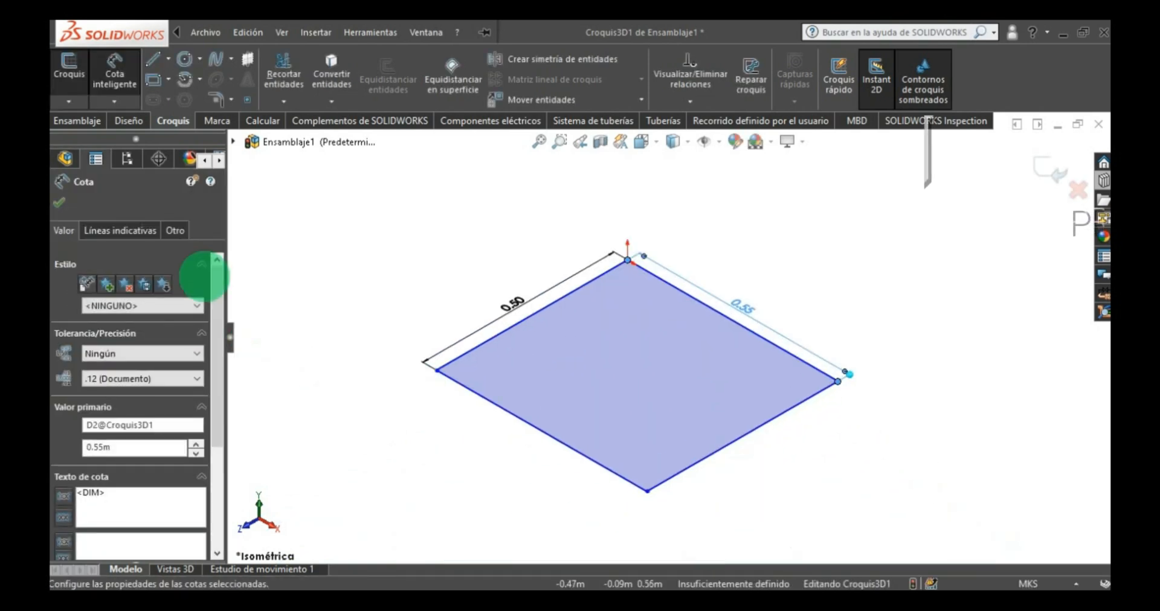
{"action": "left_click", "coordinate": [62, 201]}
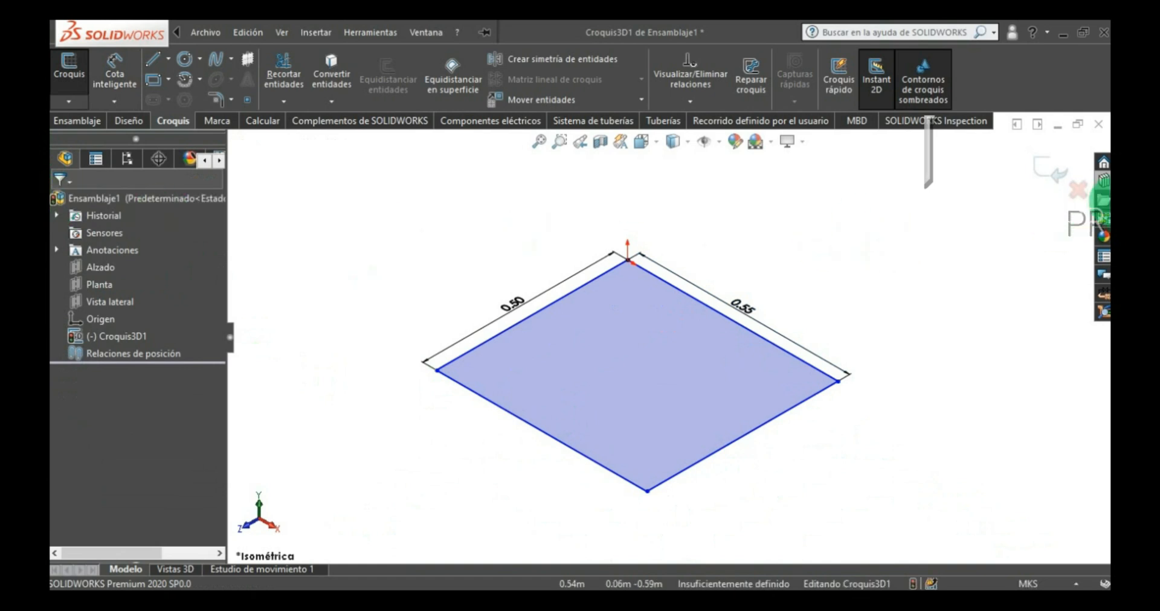
- Draw vertical lines upward from the midpoints of the rectangle's two 0.50 m sides, the one on the origin side about 0.14 m tall
{"action": "left_click", "coordinate": [153, 59]}
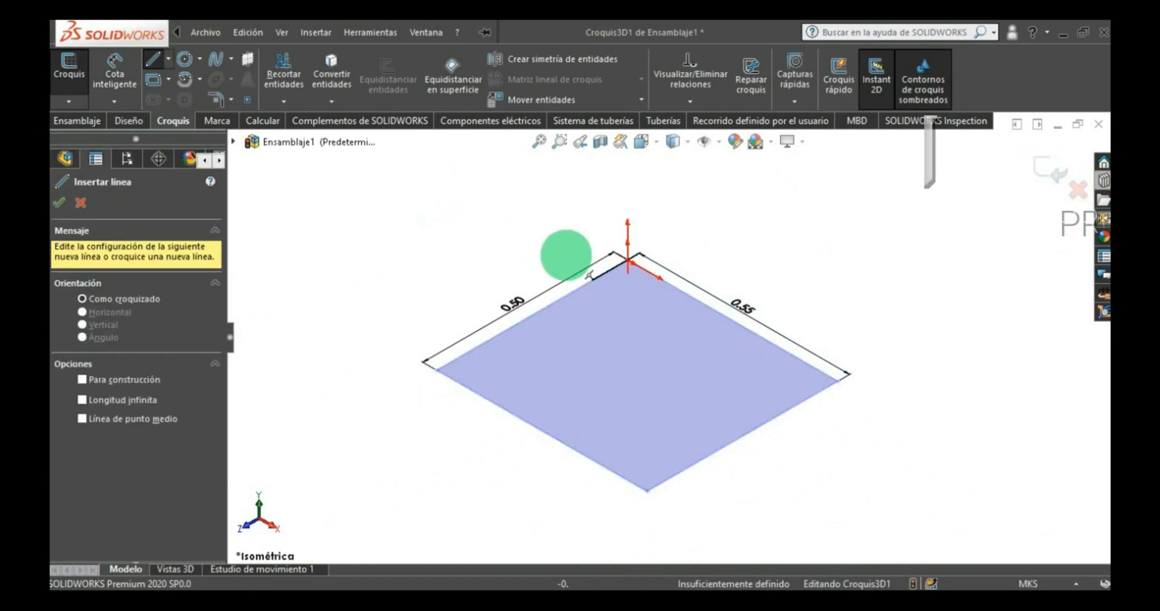
{"action": "left_click", "coordinate": [532, 315]}
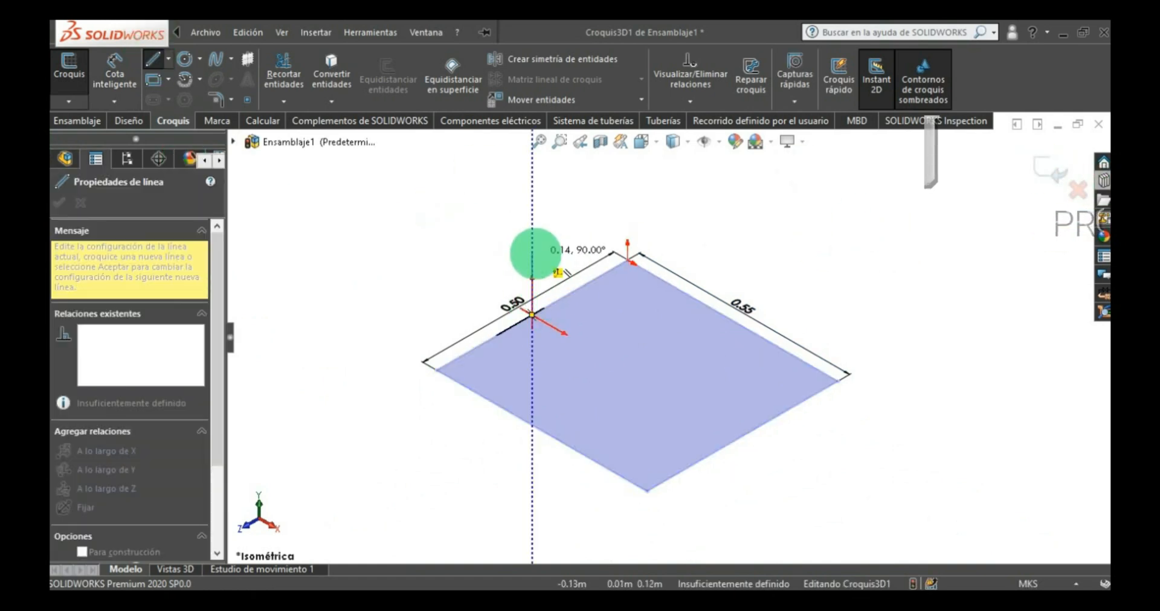
{"action": "double_click", "coordinate": [532, 251]}
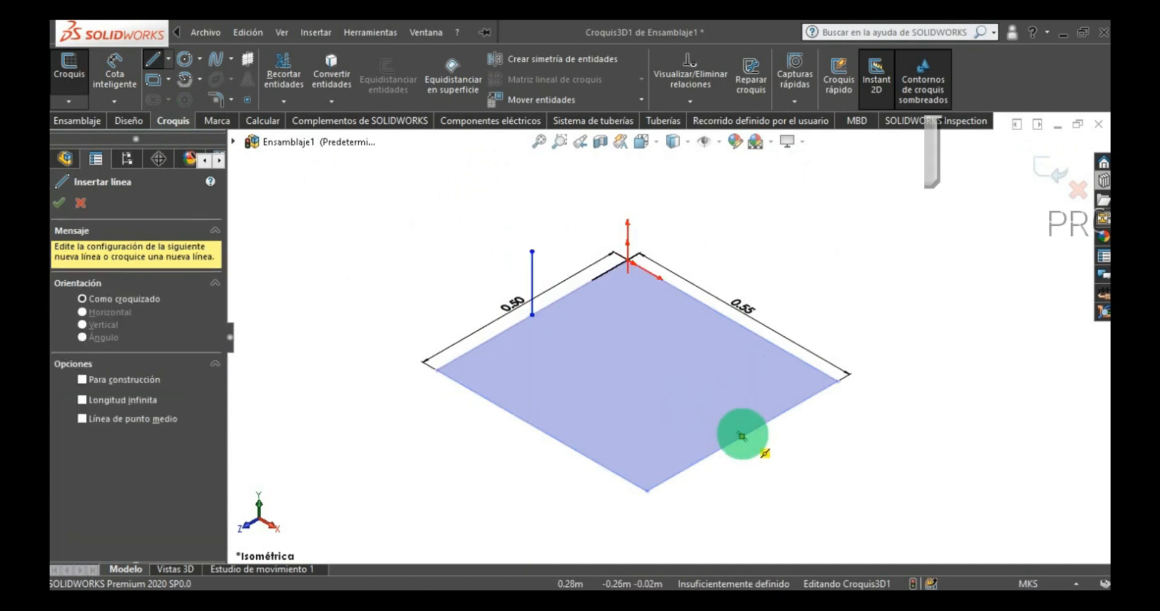
{"action": "left_click", "coordinate": [742, 436]}
{"action": "double_click", "coordinate": [742, 358]}
{"action": "key", "text": "Escape"}
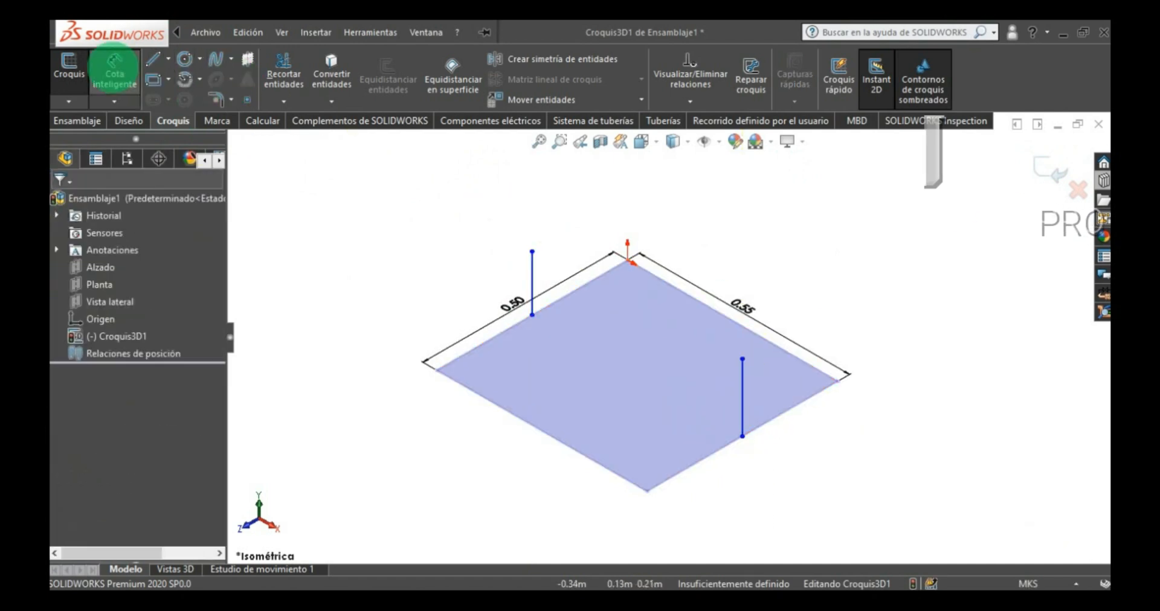
- Dimension the vertical line on the origin side of the rectangle at 0.25 m
{"action": "left_click", "coordinate": [531, 271]}
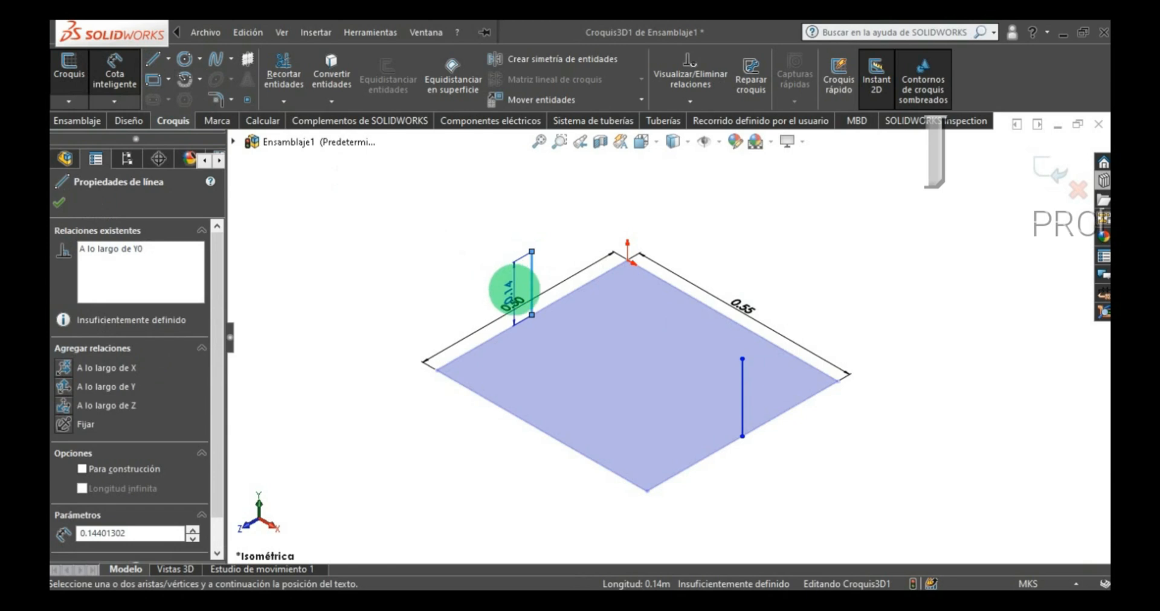
{"action": "left_click", "coordinate": [512, 290]}
{"action": "type", "text": "0.25"}
{"action": "key", "text": "Return"}
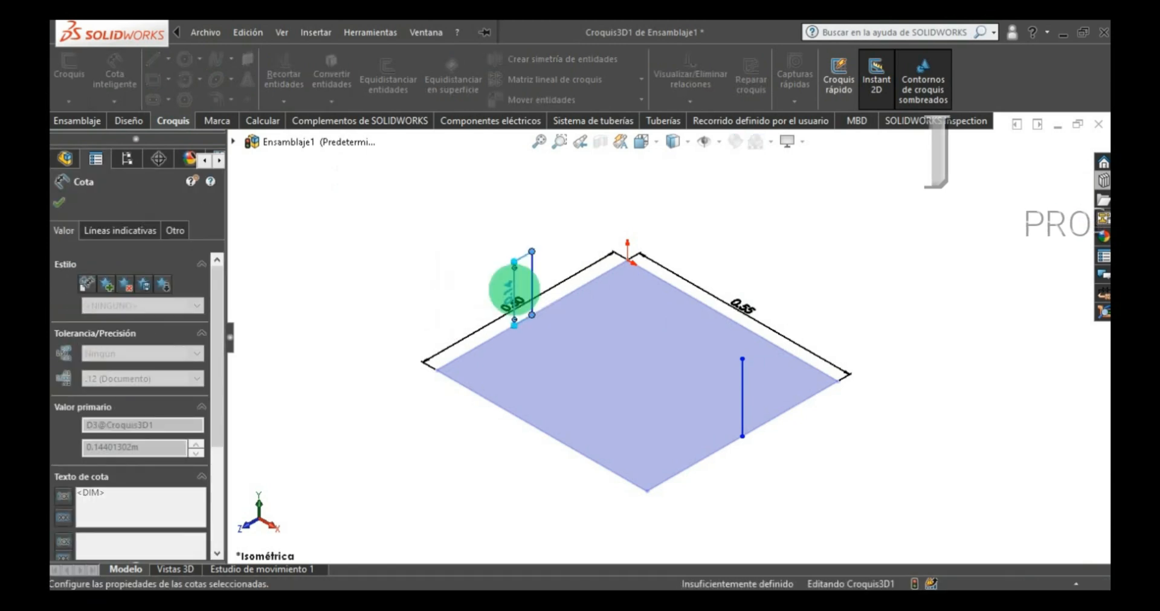
{"action": "key", "text": "Escape"}
- Make the two vertical lines equal in length and exit the 3D sketch
{"action": "left_click", "coordinate": [532, 253]}
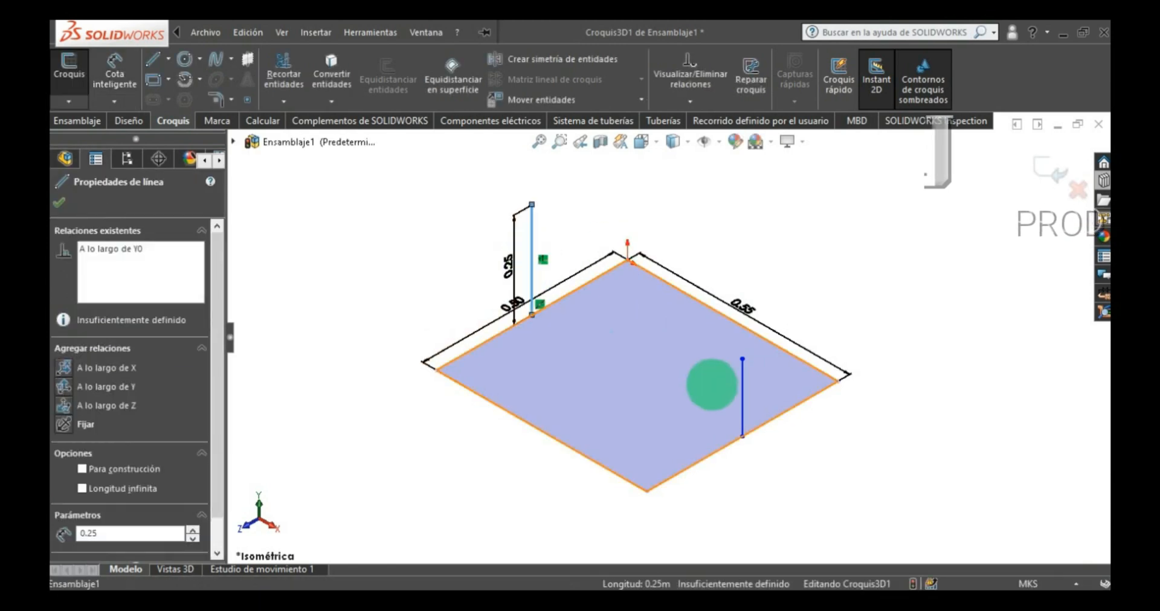
{"action": "left_click", "coordinate": [742, 382], "text": "ctrl"}
{"action": "left_click", "coordinate": [928, 311]}
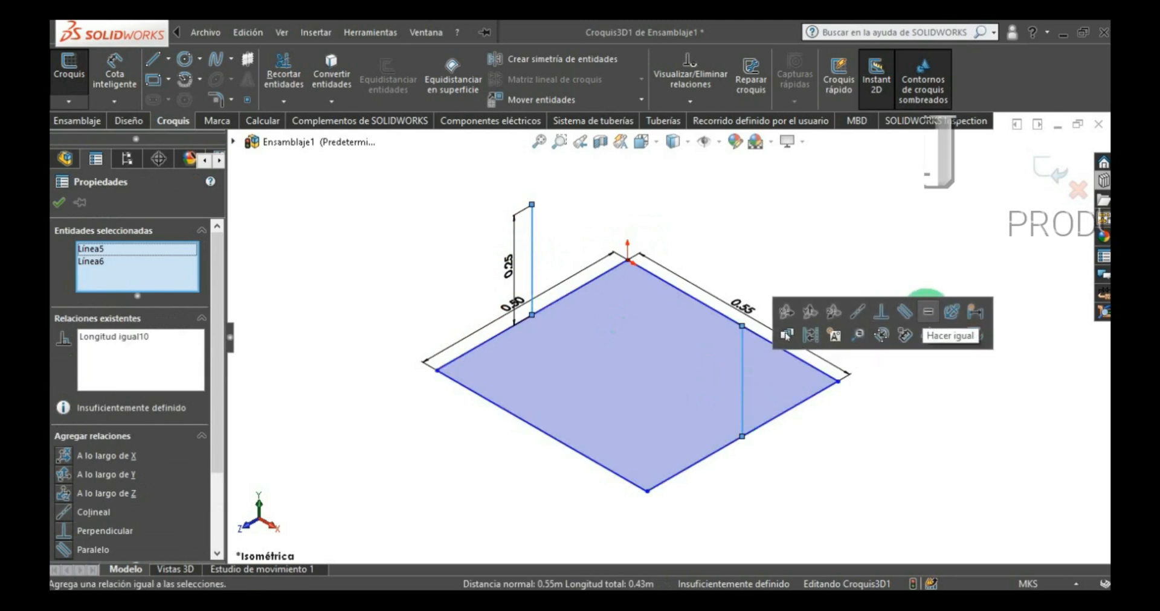
{"action": "left_click", "coordinate": [1048, 172]}
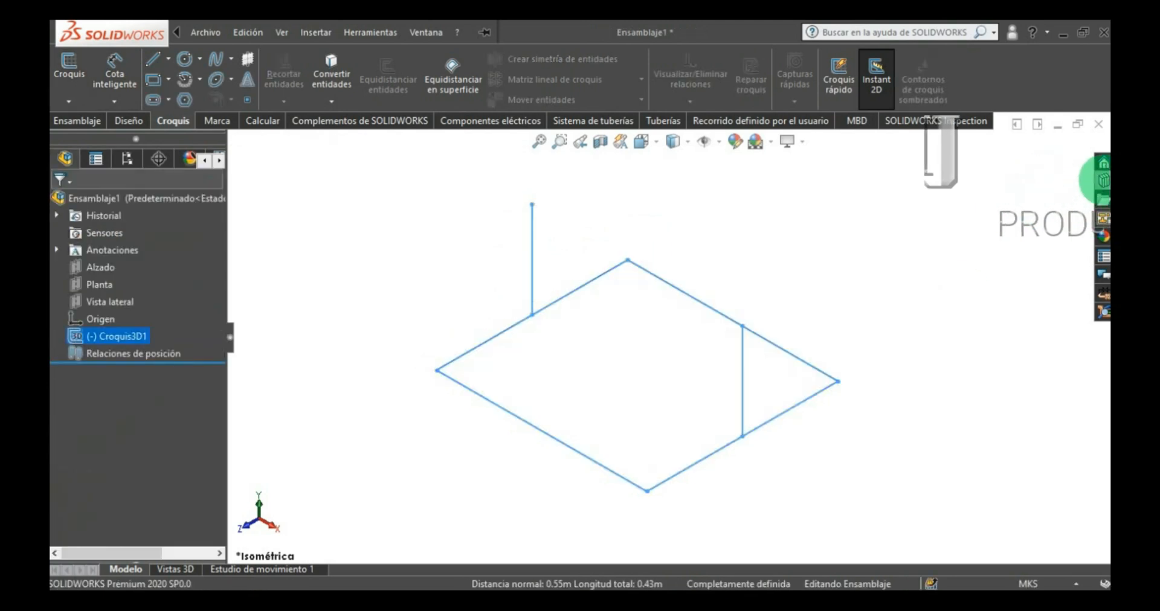
- Insert a tee from the Design Library's routing piping tees folder, using the Tee Inch 1.5 Sch40 configuration
{"action": "left_click", "coordinate": [1102, 180]}
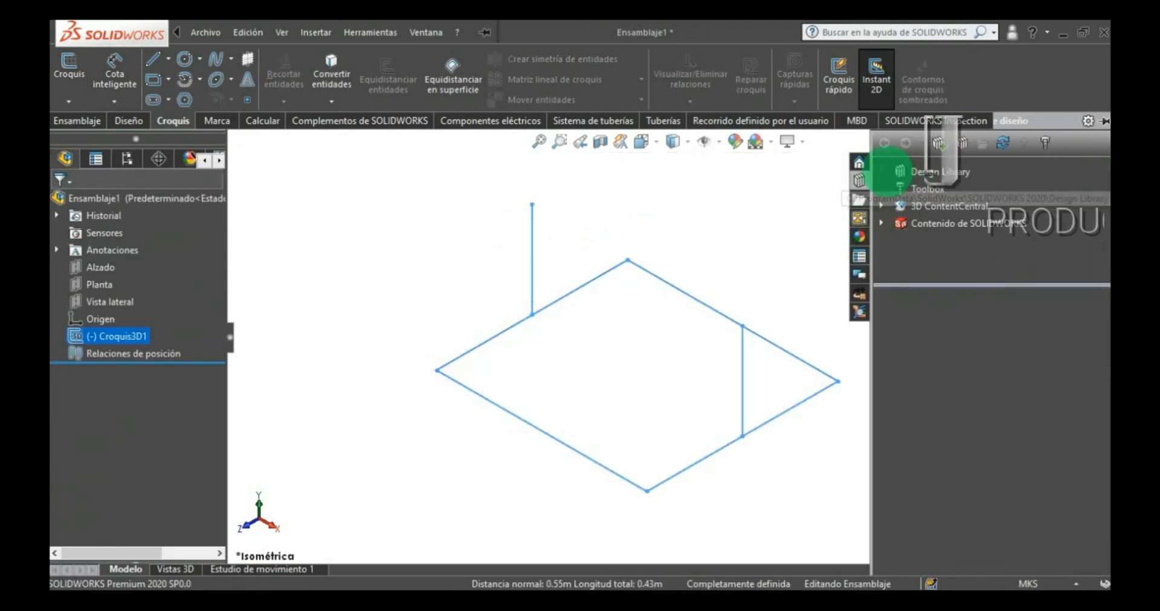
{"action": "left_click", "coordinate": [893, 174]}
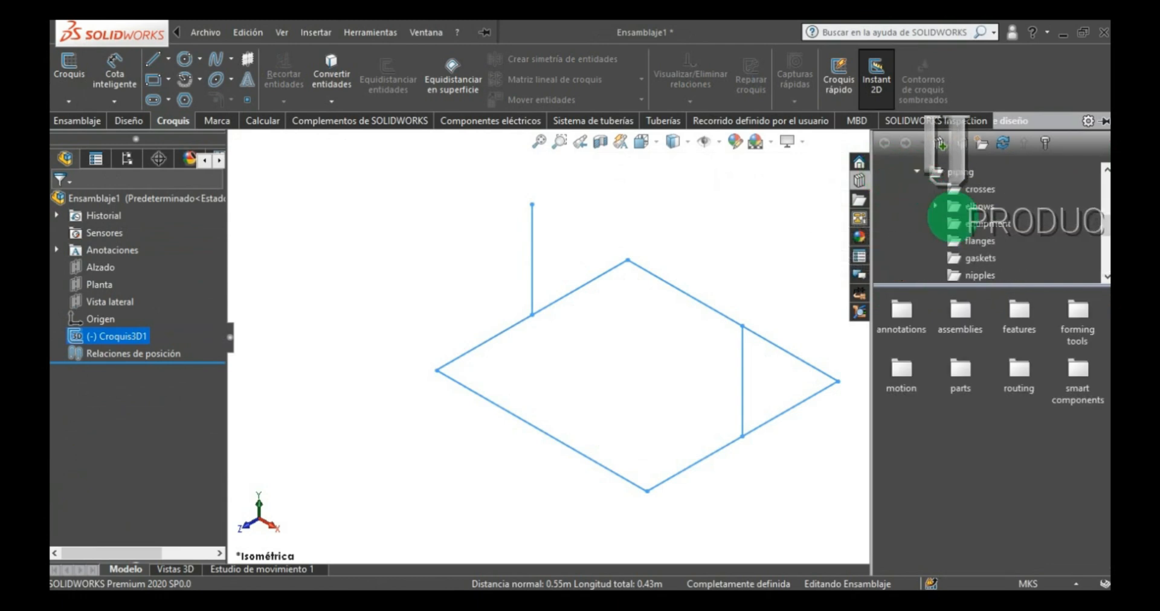
{"action": "left_click", "coordinate": [961, 173]}
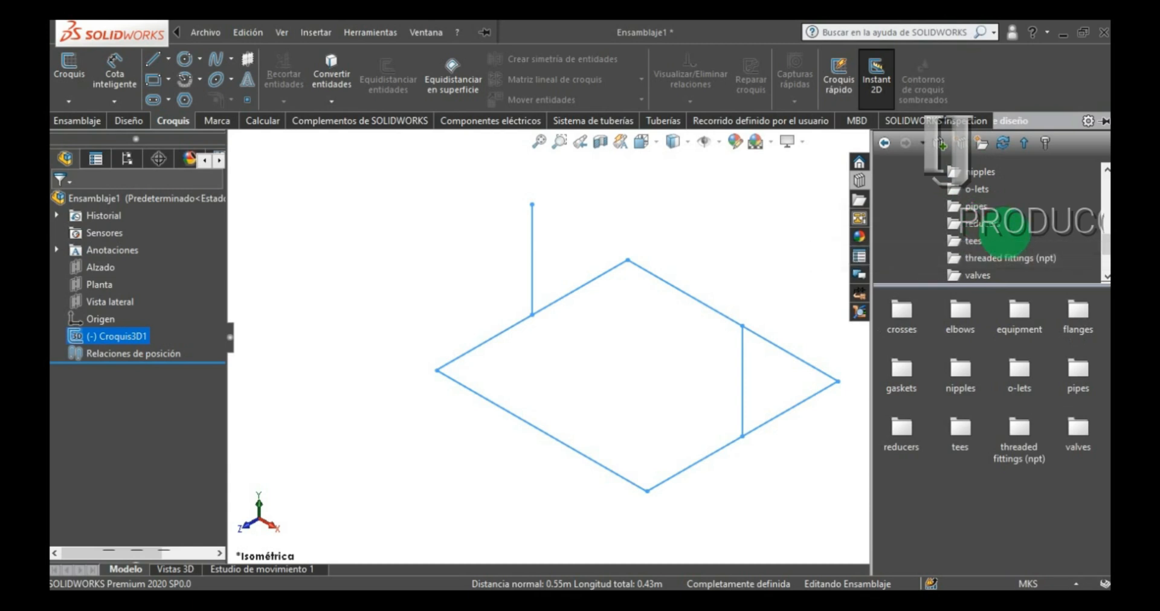
{"action": "left_click", "coordinate": [969, 239]}
{"action": "mouse_move", "coordinate": [960, 313]}
{"action": "left_mouse_down"}
{"action": "mouse_move", "coordinate": [590, 284]}
{"action": "mouse_move", "coordinate": [518, 332]}
{"action": "mouse_move", "coordinate": [535, 361]}
{"action": "left_mouse_up"}
{"action": "scroll", "coordinate": [589, 317], "scroll_direction": "up", "scroll_amount": 5}
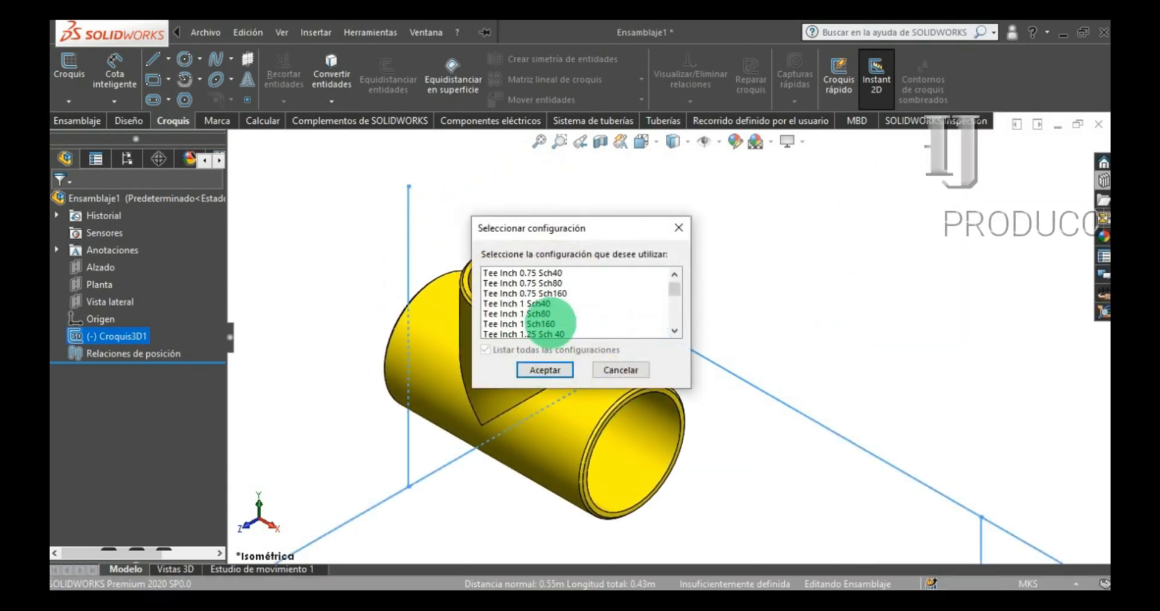
{"action": "left_click", "coordinate": [547, 324]}
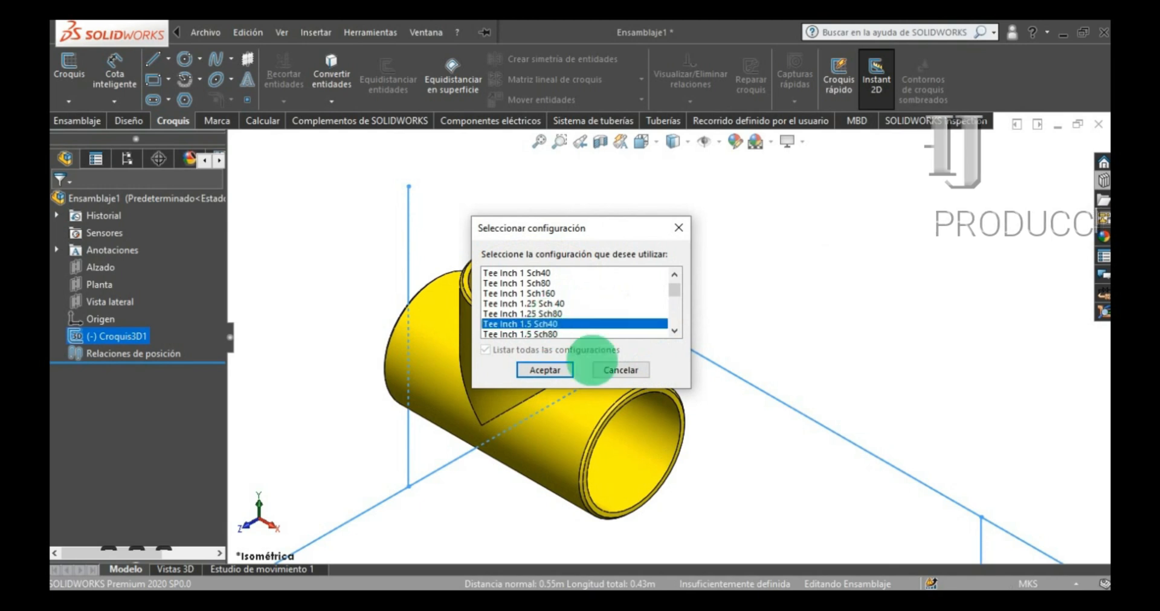
{"action": "left_click", "coordinate": [540, 368]}
- Save the assembly as BASE_2, accept the default route properties with Pipe 1.5 in, Sch 40, and exit the route sketch
{"action": "left_click", "coordinate": [611, 316]}
{"action": "type", "text": "BASE"}
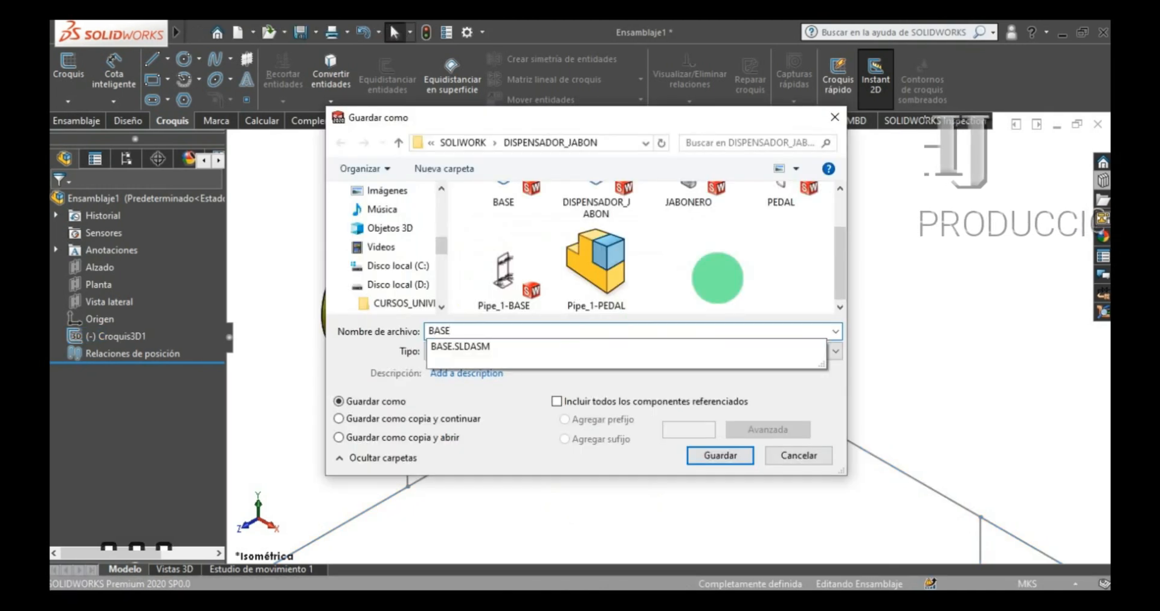
{"action": "type", "text": "_2"}
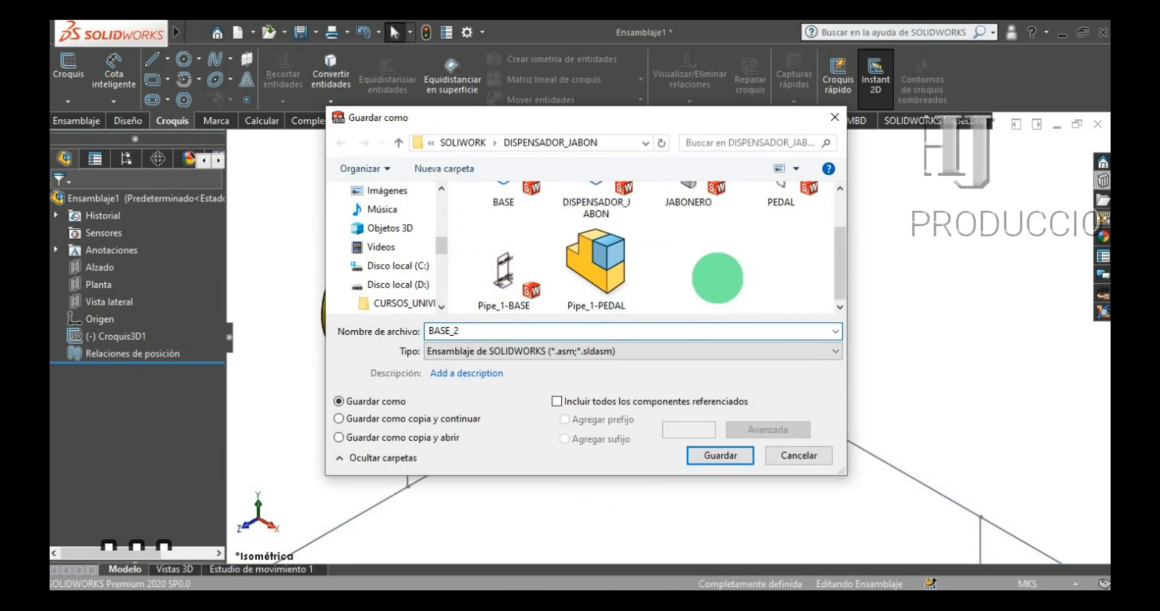
{"action": "key", "text": "Return"}
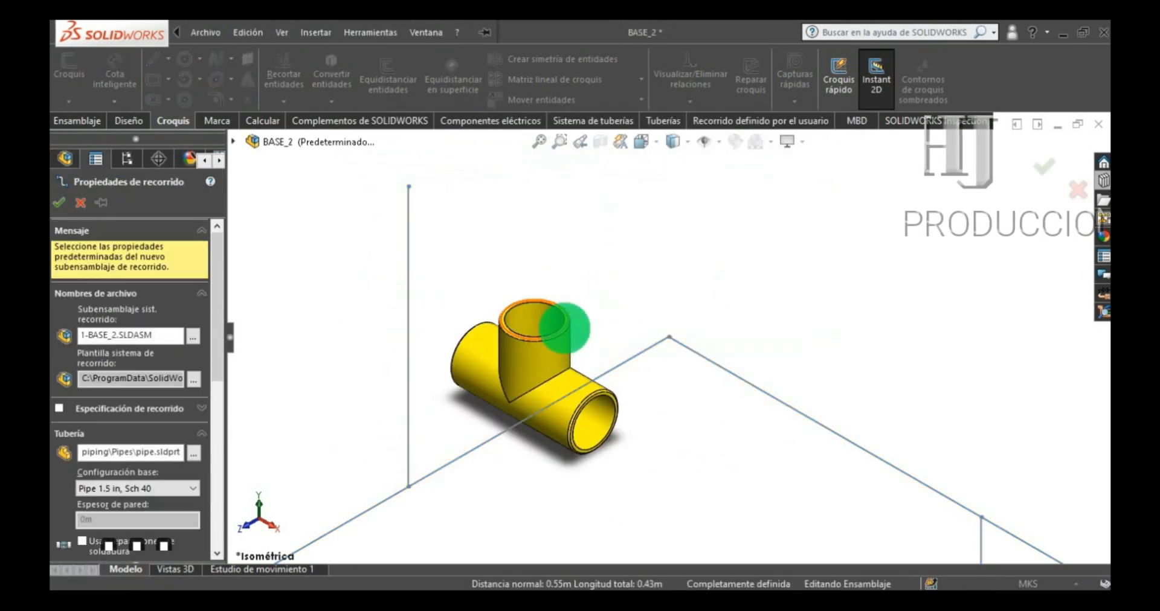
{"action": "left_click", "coordinate": [59, 202]}
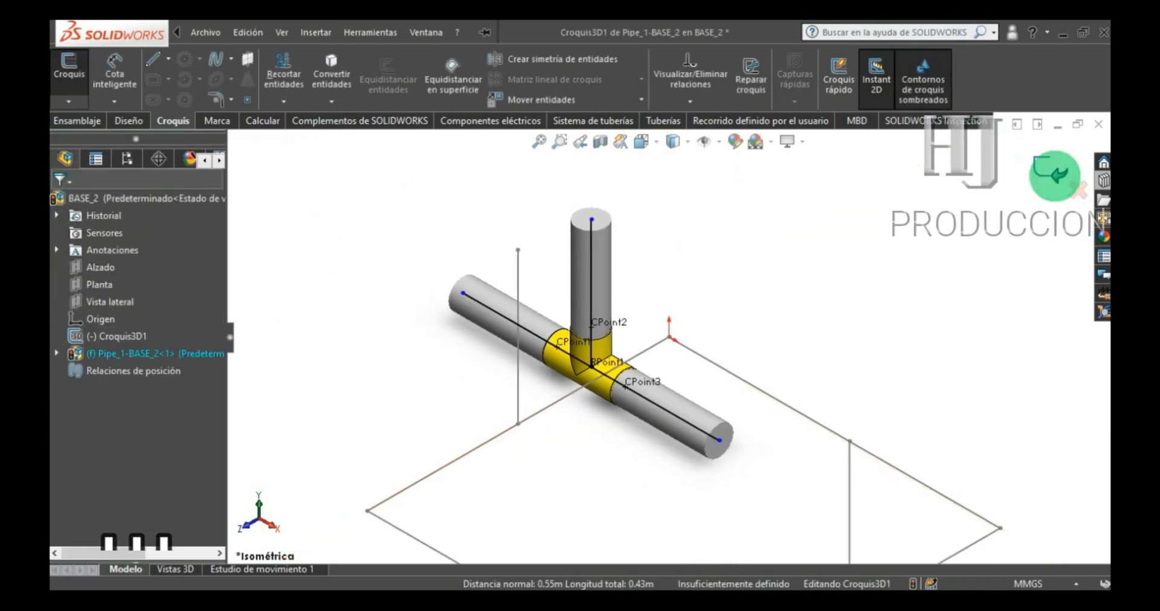
{"action": "left_click", "coordinate": [1054, 175]}
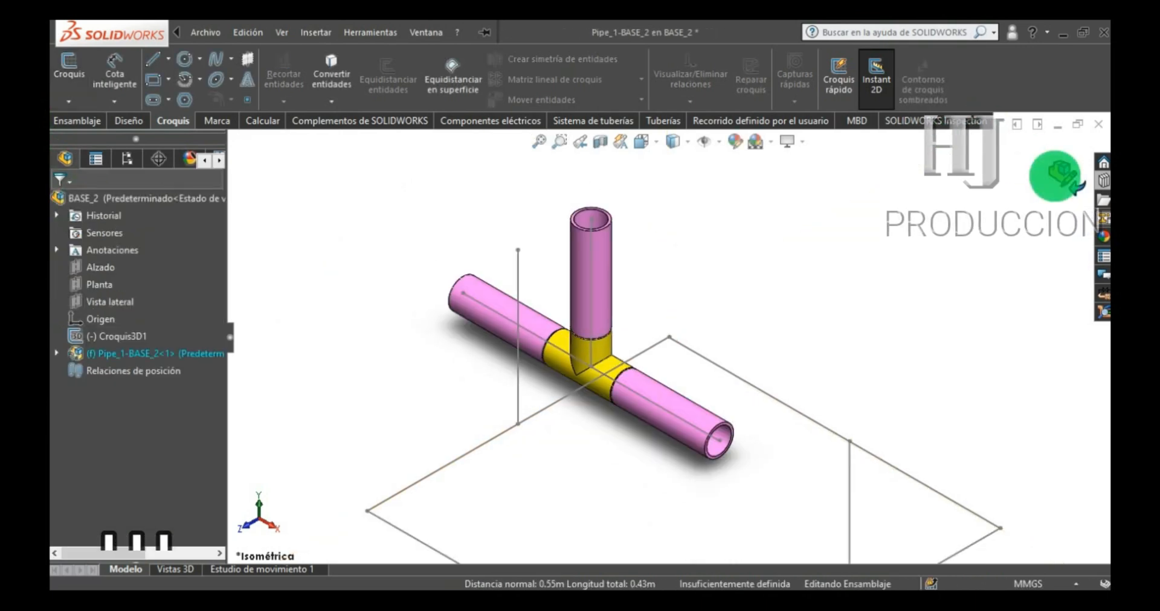
- Float the Pipe_1-BASE_2 subassembly so that it can move freely
{"action": "left_click", "coordinate": [111, 352]}
{"action": "right_click", "coordinate": [111, 353]}
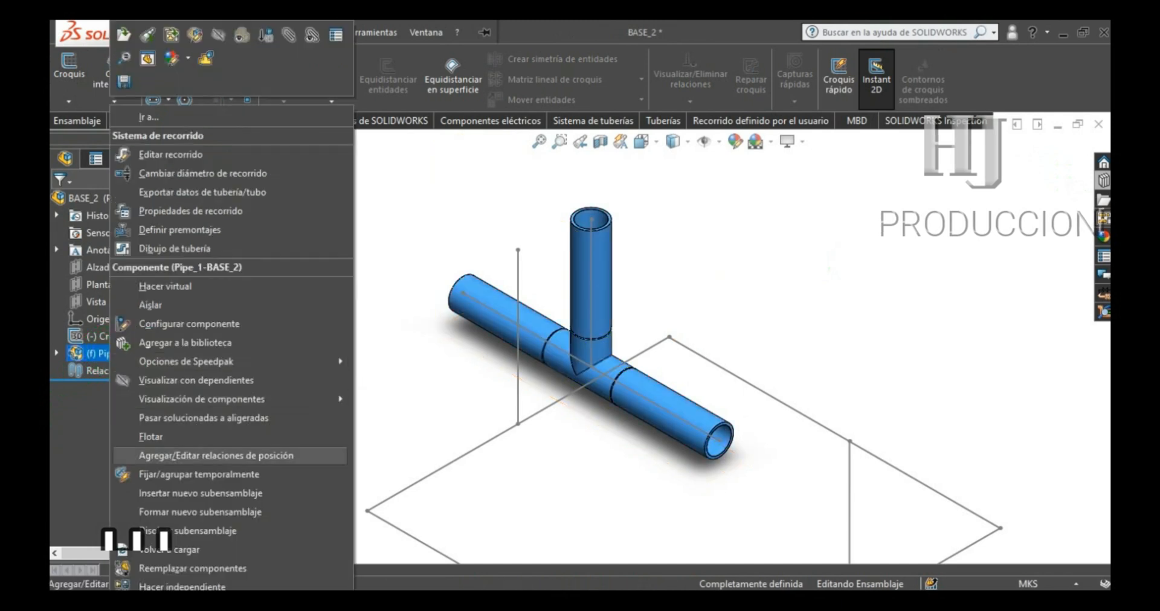
{"action": "left_click", "coordinate": [251, 437]}
- Mate the pipe run's centreline coincident with the origin-side 0.50 m edge and the branch's centreline coincident with that edge's vertical line
{"action": "left_click", "coordinate": [495, 312]}
{"action": "left_click", "coordinate": [458, 457], "text": "ctrl"}
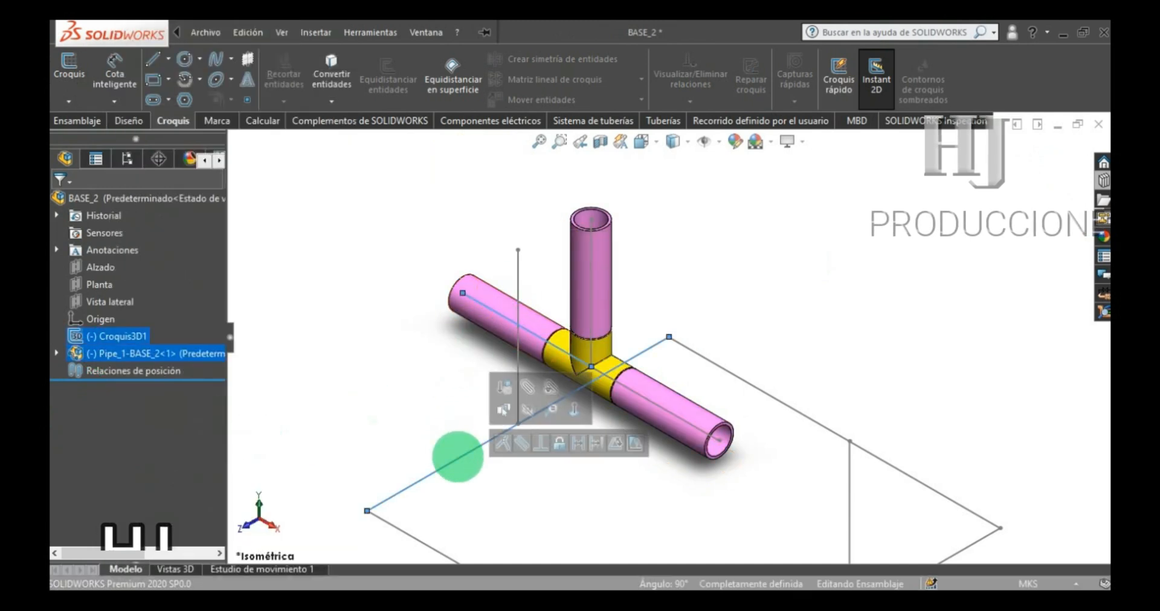
{"action": "left_click", "coordinate": [507, 445]}
{"action": "scroll", "coordinate": [508, 446], "scroll_direction": "up", "scroll_amount": 5}
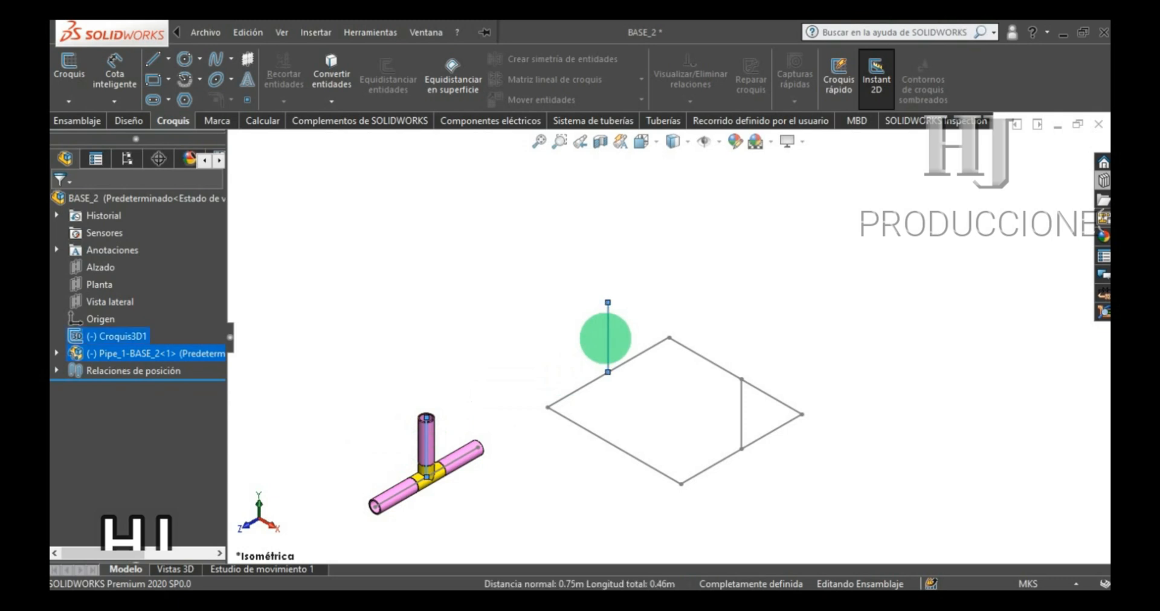
{"action": "left_click", "coordinate": [649, 322]}
{"action": "scroll", "coordinate": [680, 383], "scroll_direction": "down", "scroll_amount": 2}
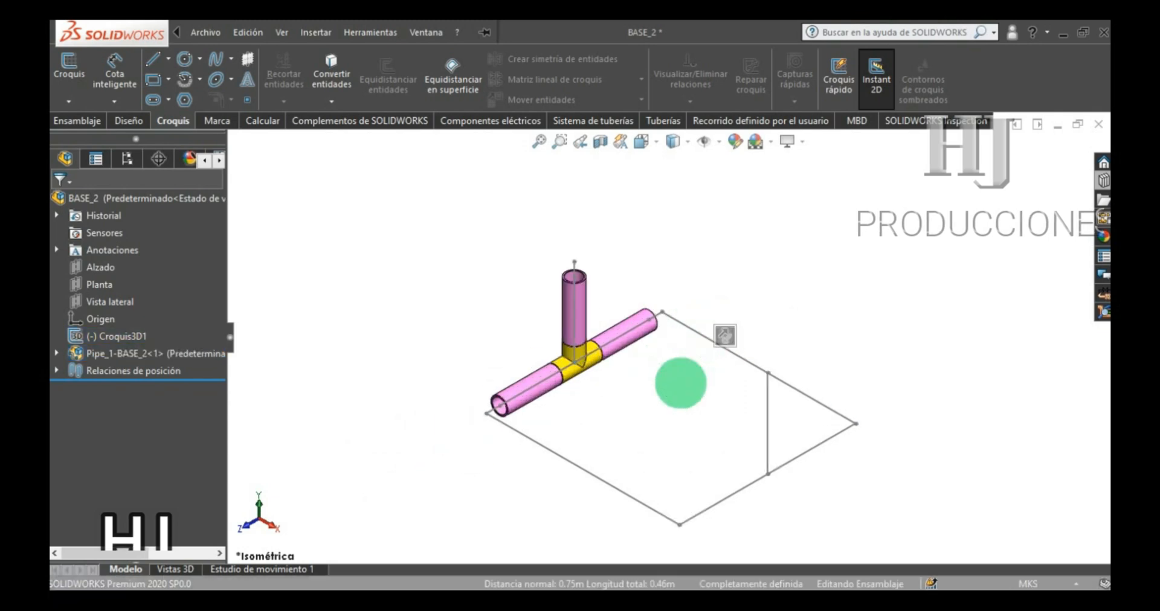
- Edit the pipe route and make both ends of the tee's run coincident with the two corners of its layout edge
{"action": "left_click", "coordinate": [57, 354]}
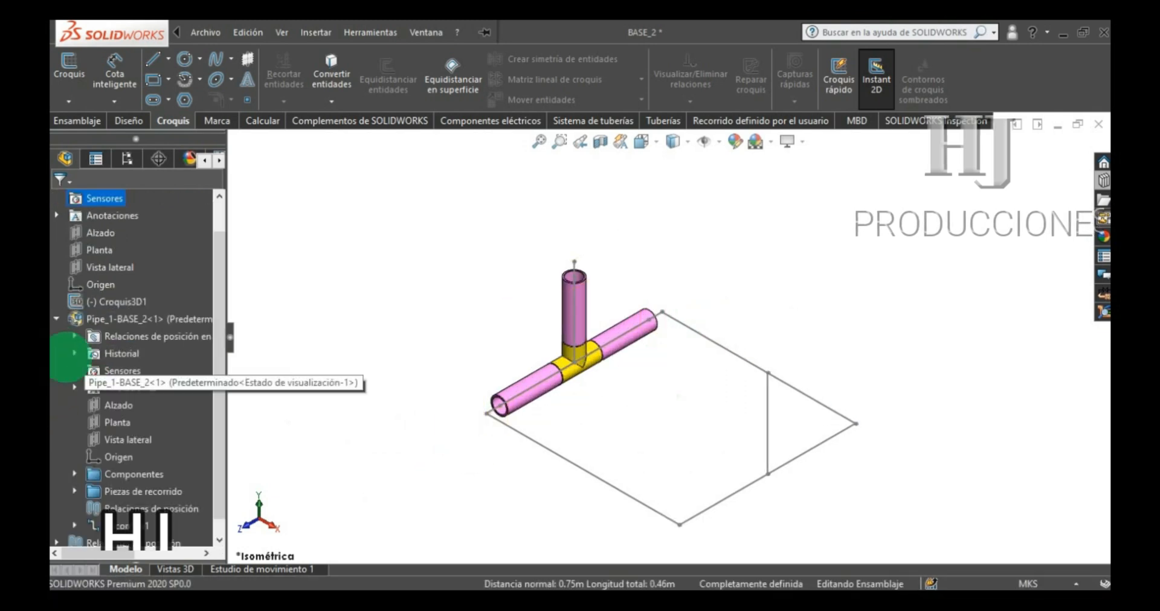
{"action": "scroll", "coordinate": [66, 358], "scroll_direction": "down", "scroll_amount": 1}
{"action": "right_click", "coordinate": [121, 506]}
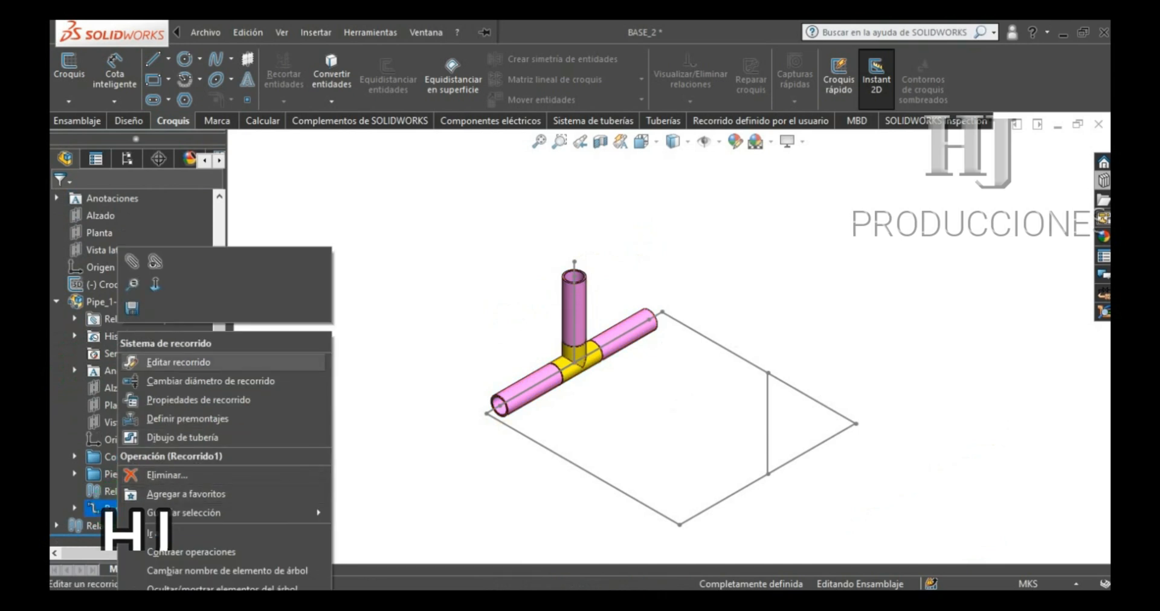
{"action": "left_click", "coordinate": [168, 362]}
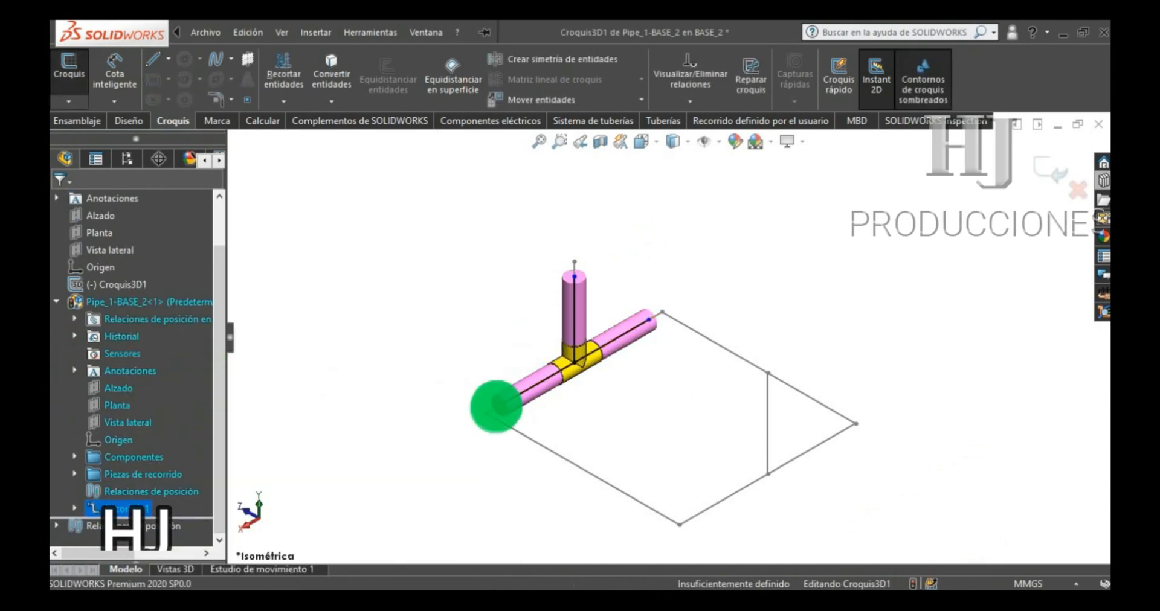
{"action": "left_click", "coordinate": [486, 414]}
{"action": "left_click", "coordinate": [500, 405], "text": "ctrl"}
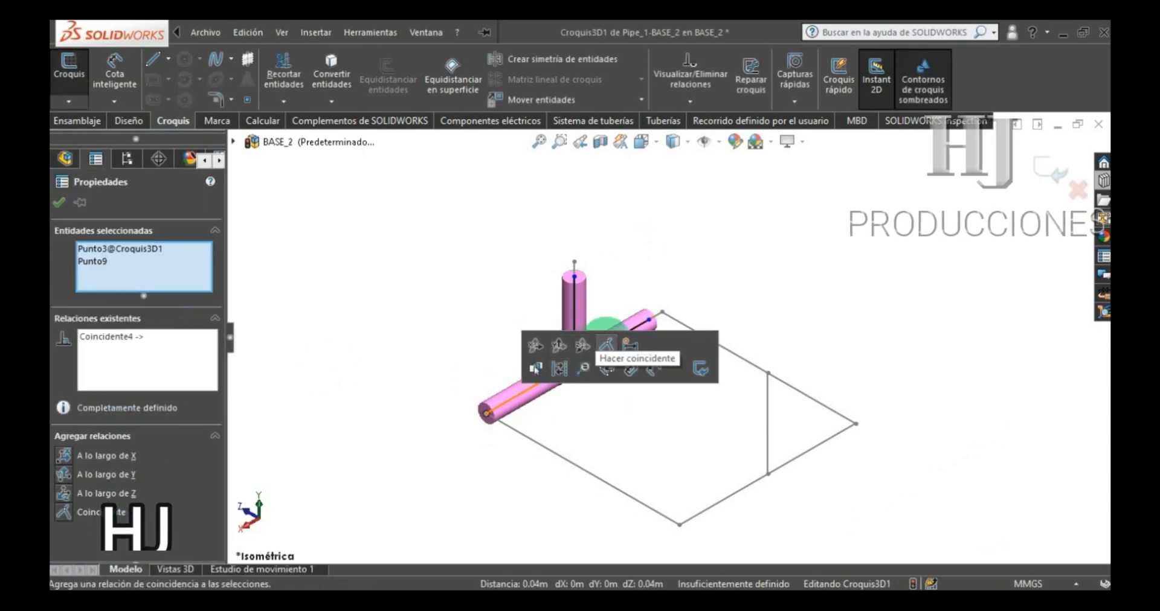
{"action": "left_click", "coordinate": [606, 344]}
{"action": "left_click", "coordinate": [648, 319]}
{"action": "left_click", "coordinate": [662, 311], "text": "ctrl"}
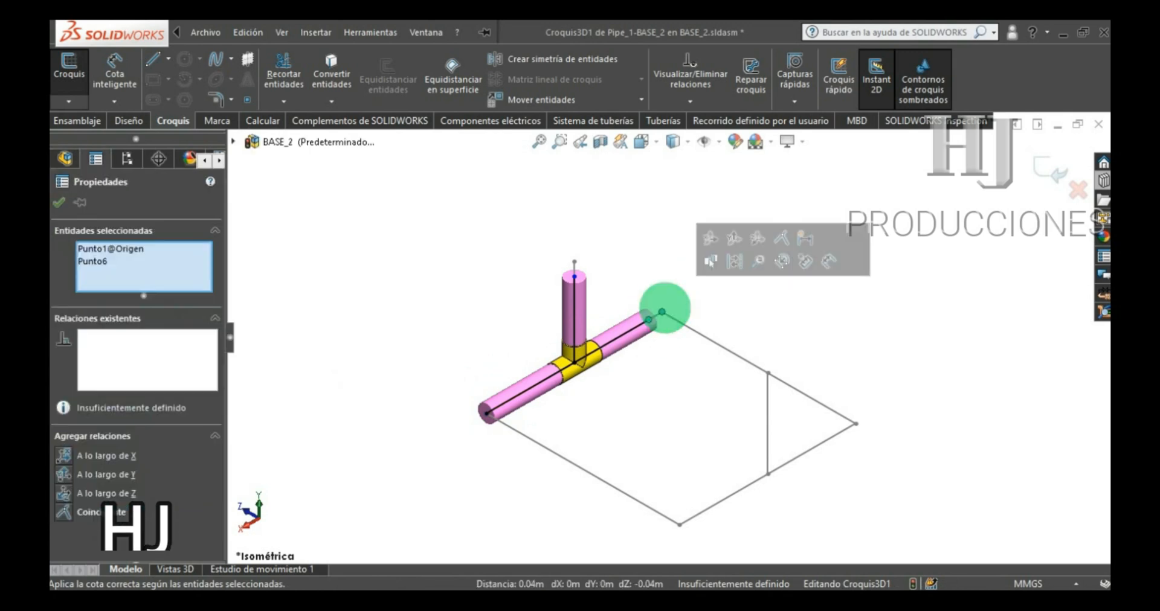
{"action": "left_click", "coordinate": [598, 246]}
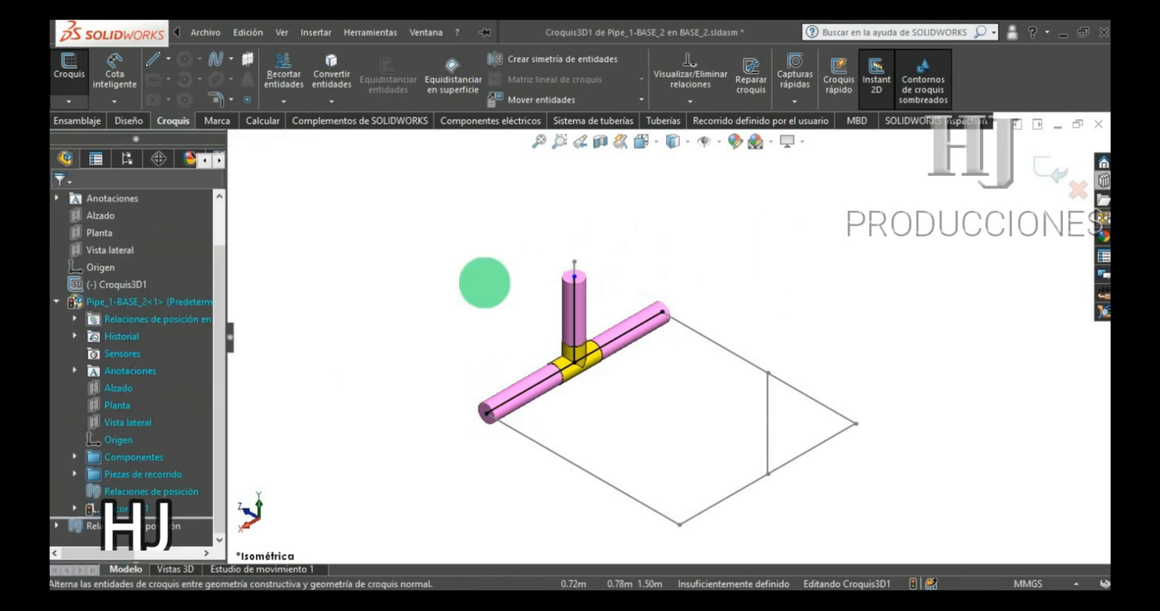
- Draw a route line from the run's end opposite the origin along the long layout edge, ending coincident with the next corner
{"action": "left_click", "coordinate": [153, 58]}
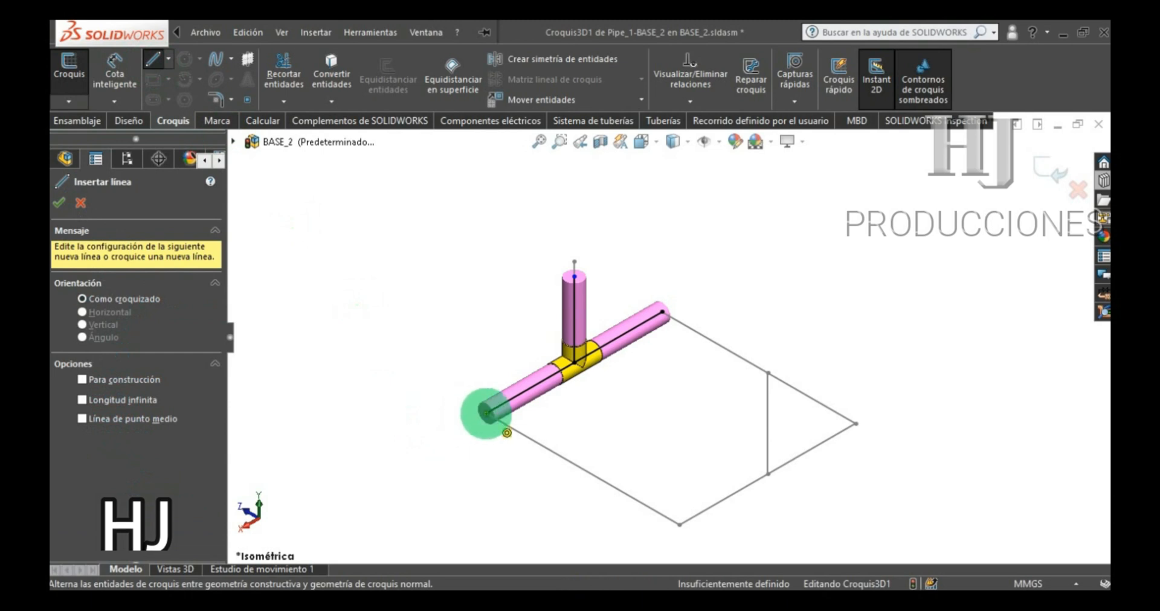
{"action": "left_click", "coordinate": [487, 413]}
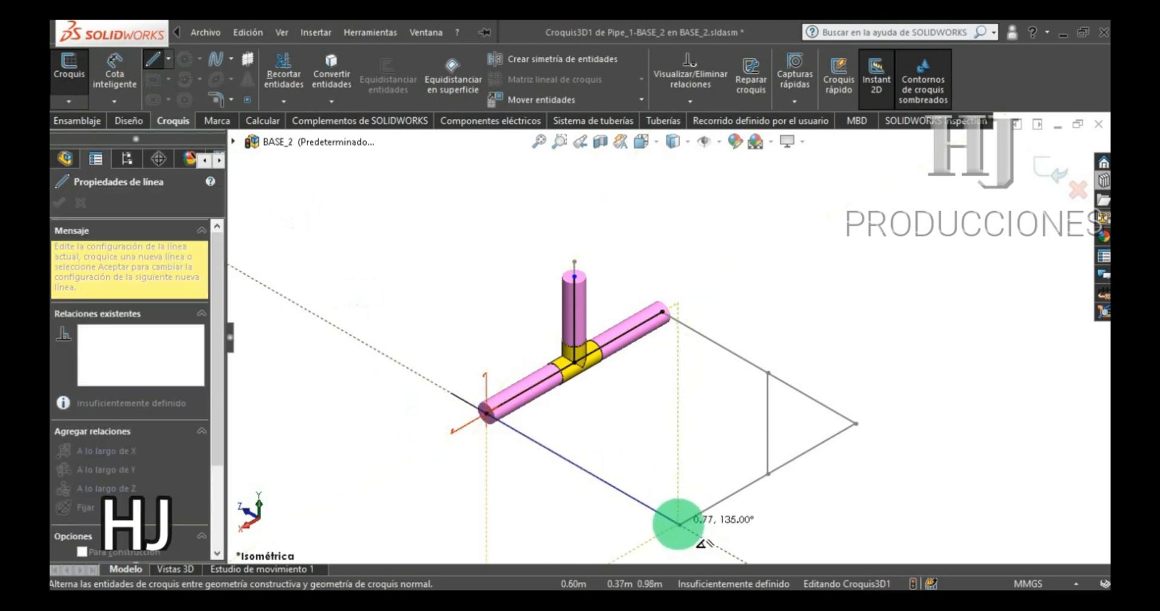
{"action": "left_click", "coordinate": [678, 524]}
{"action": "key", "text": "Escape"}
{"action": "scroll", "coordinate": [681, 518], "scroll_direction": "down", "scroll_amount": 8}
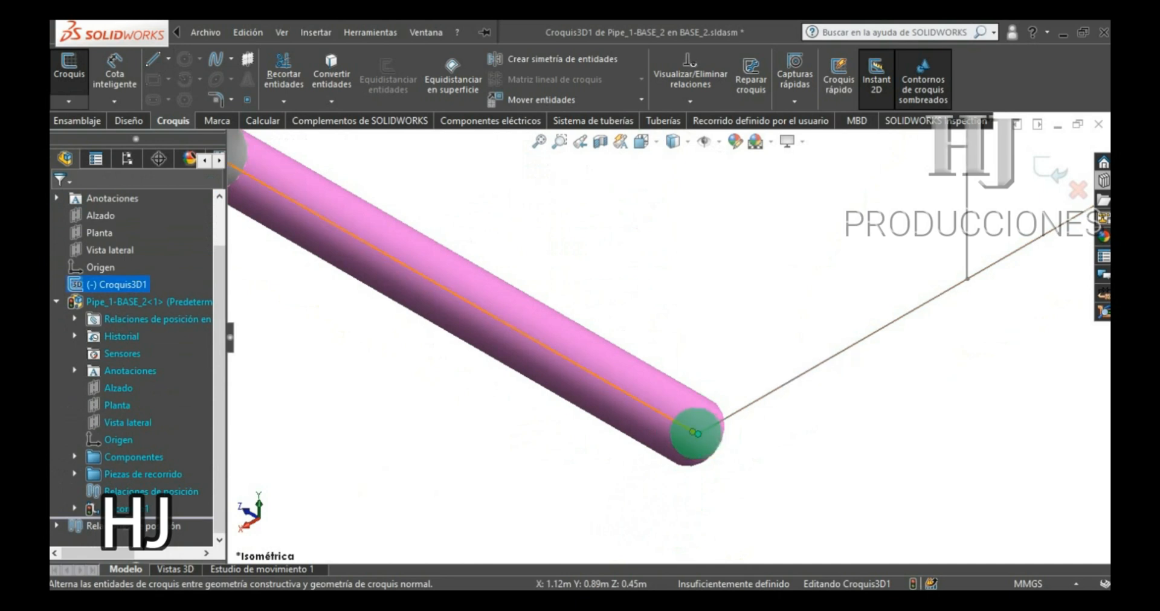
{"action": "left_click", "coordinate": [694, 433]}
{"action": "left_click", "coordinate": [698, 434], "text": "ctrl"}
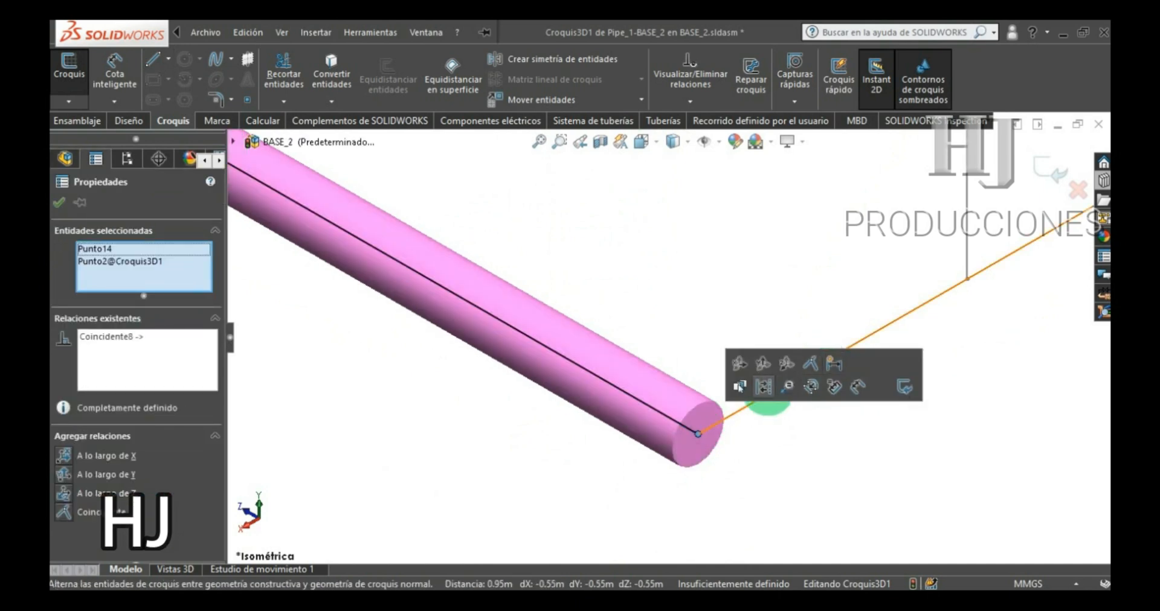
{"action": "scroll", "coordinate": [713, 386], "scroll_direction": "up", "scroll_amount": 6}
- Draw a second route line from the origin corner along the other long layout edge and make its endpoint coincident with the far corner
{"action": "left_click", "coordinate": [158, 58]}
{"action": "left_click", "coordinate": [653, 188]}
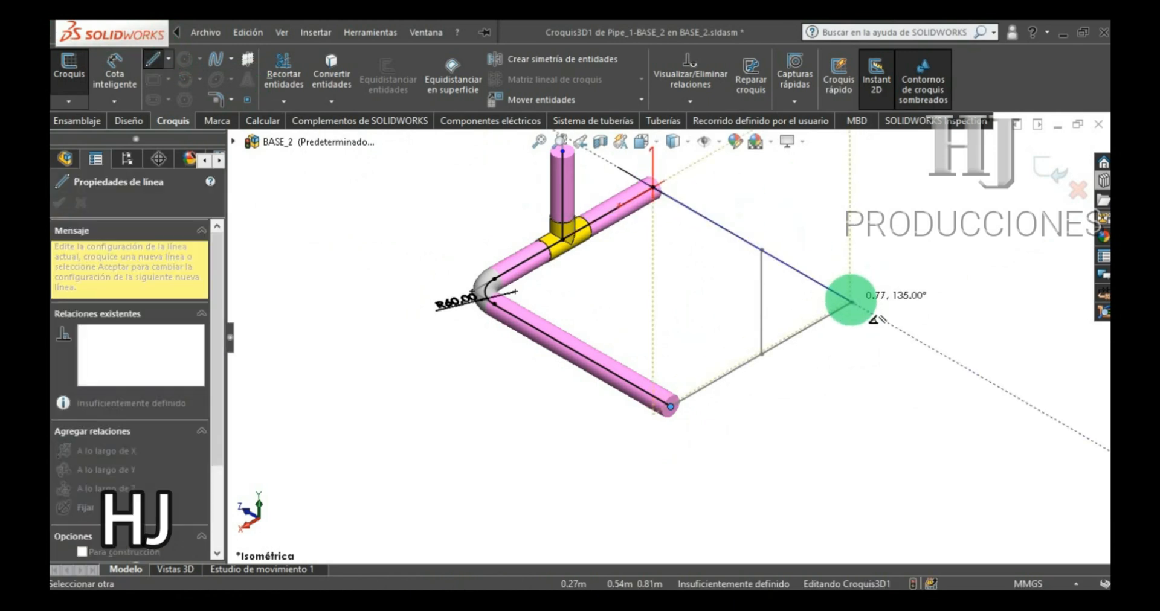
{"action": "left_click", "coordinate": [851, 300]}
{"action": "key", "text": "Escape"}
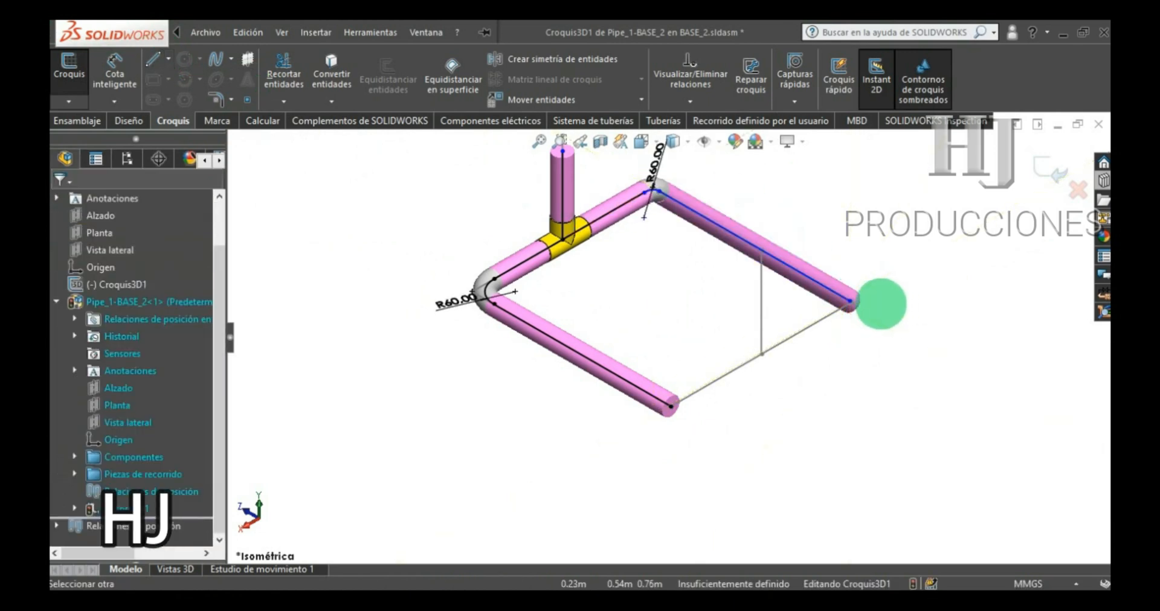
{"action": "scroll", "coordinate": [880, 304], "scroll_direction": "down", "scroll_amount": 5}
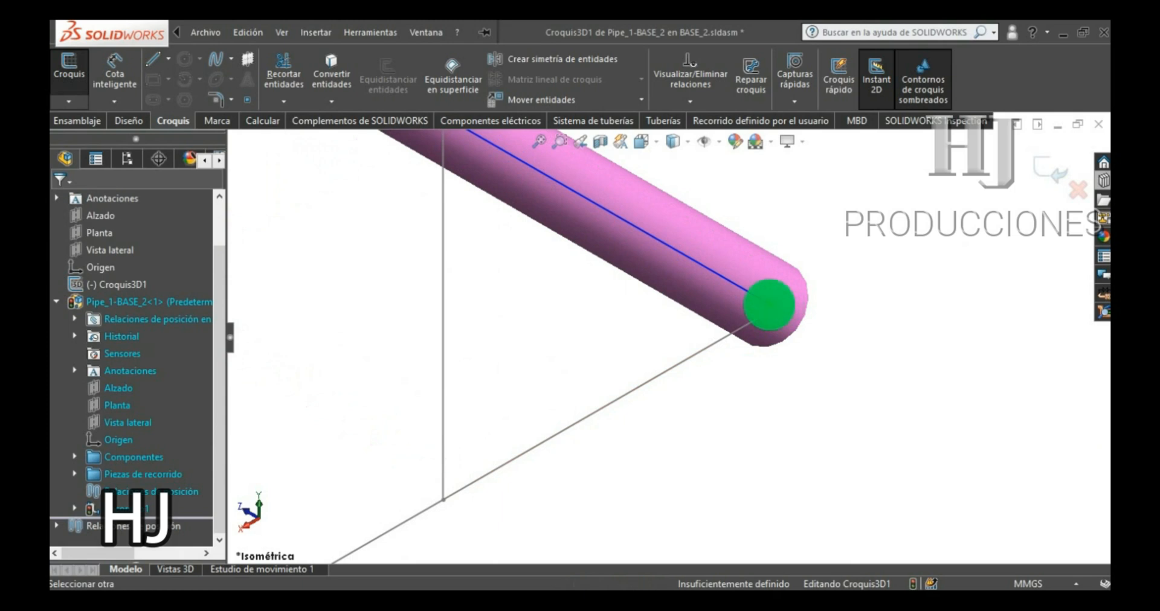
{"action": "left_click", "coordinate": [769, 304]}
{"action": "left_click", "coordinate": [773, 306], "text": "ctrl"}
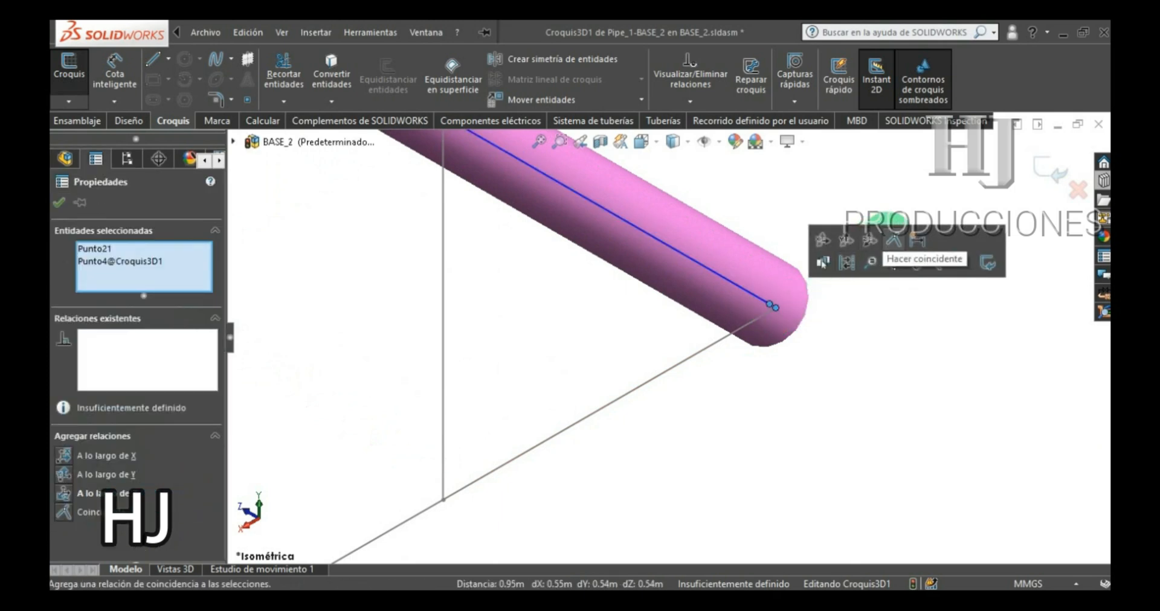
{"action": "left_click", "coordinate": [855, 260]}
{"action": "scroll", "coordinate": [312, 341], "scroll_direction": "up", "scroll_amount": 5}
{"action": "scroll", "coordinate": [312, 341], "scroll_direction": "up", "scroll_amount": 5}
{"action": "scroll", "coordinate": [275, 290], "scroll_direction": "down", "scroll_amount": 2}
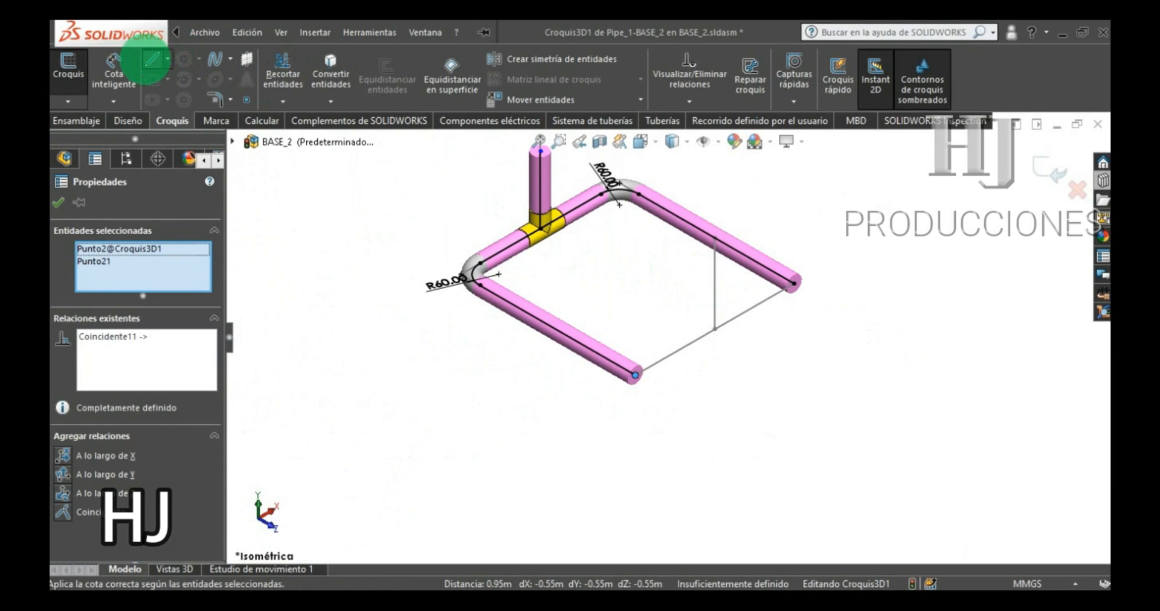
- Close the rectangular pipe loop with a route line joining the two open ends along the remaining layout edge
{"action": "left_click", "coordinate": [150, 61]}
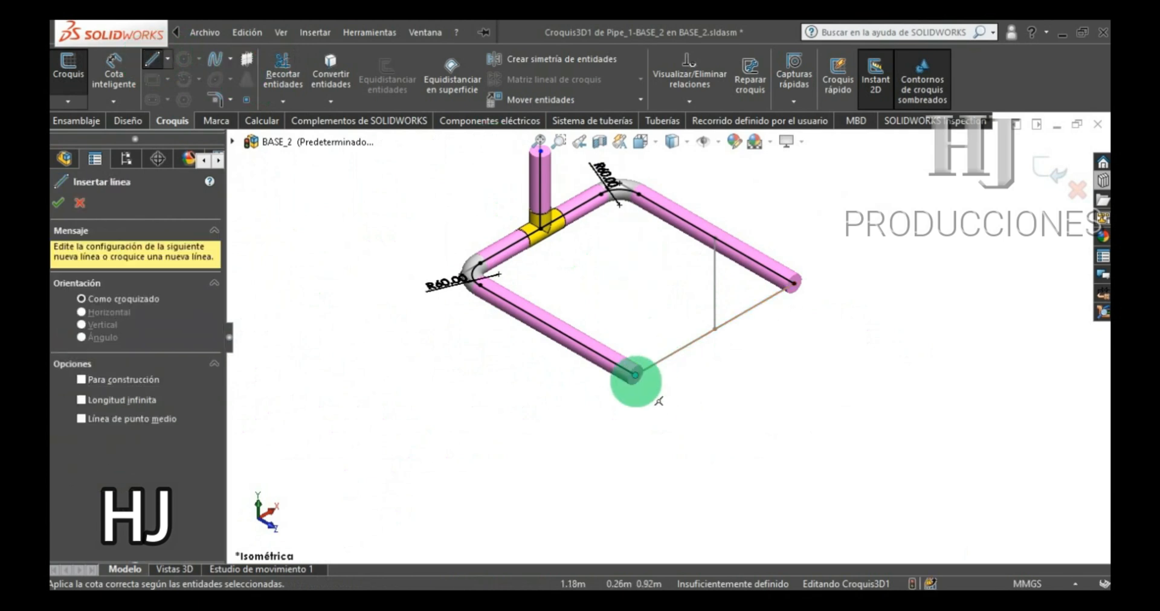
{"action": "left_click", "coordinate": [635, 375]}
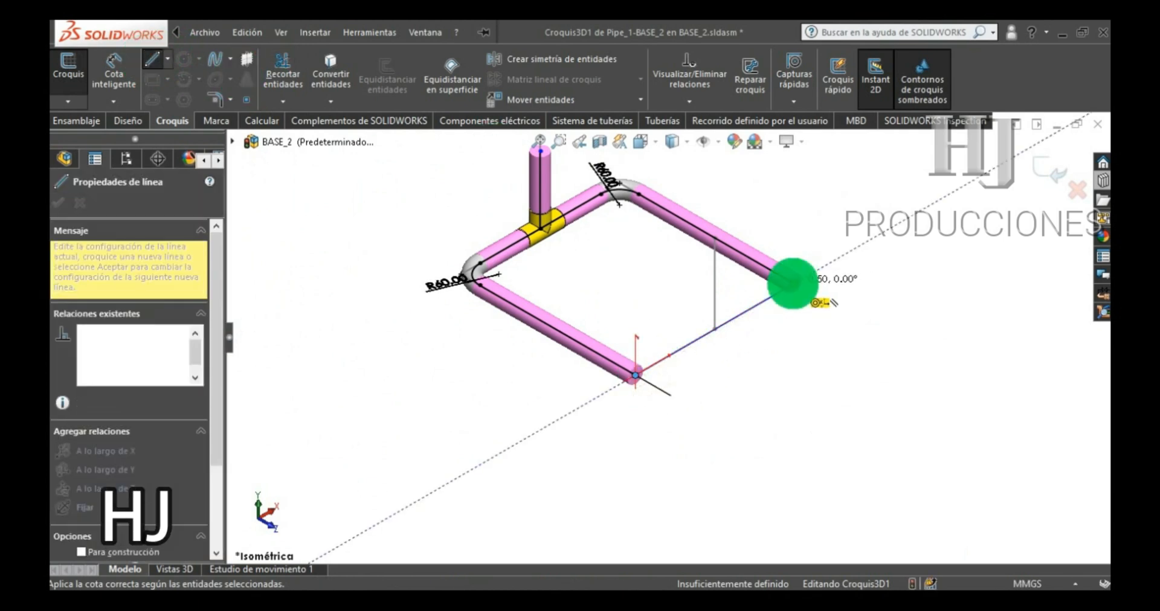
{"action": "left_click", "coordinate": [790, 281]}
{"action": "key", "text": "Escape"}
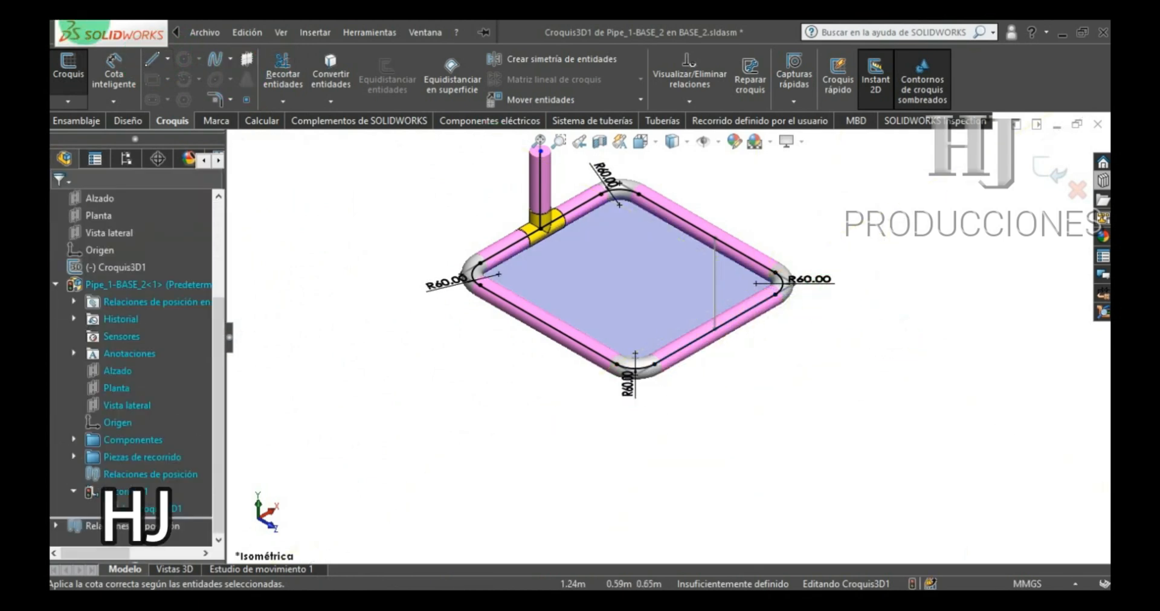
- Draw a vertical route line over the layout's upright, from the closing edge's midpoint to the upright's upper end
{"action": "left_click", "coordinate": [152, 60]}
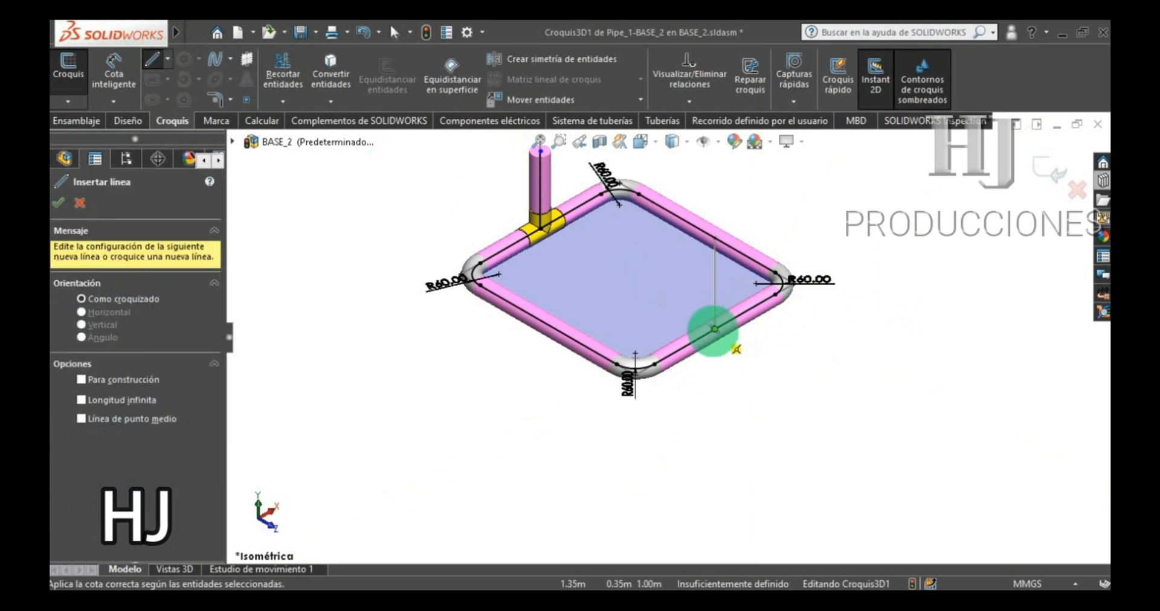
{"action": "left_click_drag", "start_coordinate": [713, 331], "coordinate": [716, 238]}
{"action": "key", "text": "Escape"}
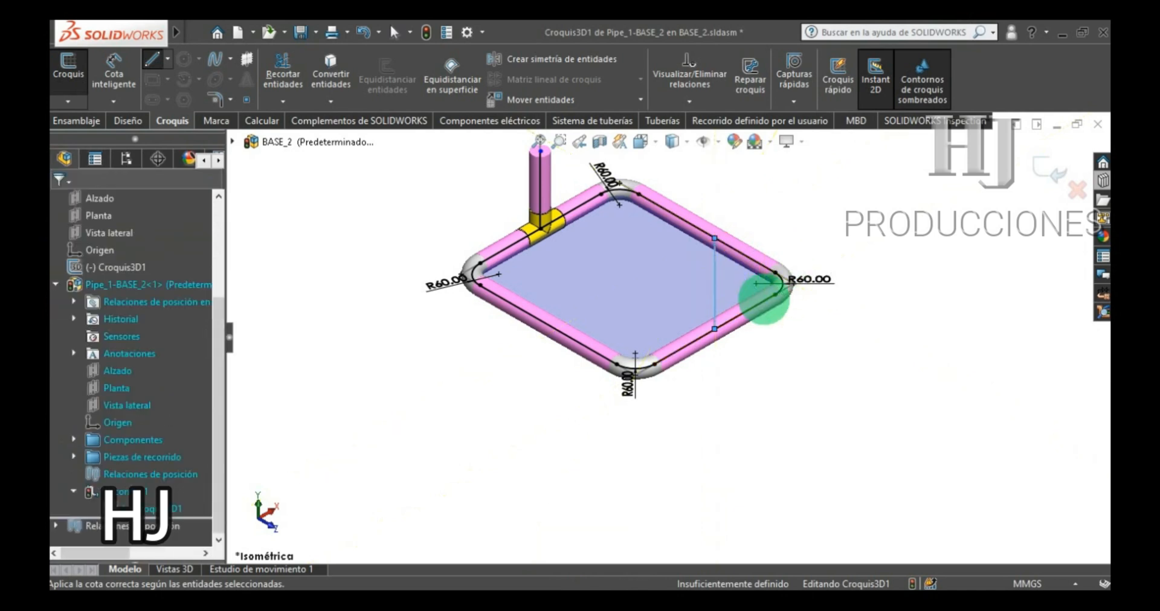
- Insert a 1.5 inch Sch 40 tee from the Design Library on the closing pipe, near the foot of the vertical route line
{"action": "left_click", "coordinate": [1102, 180]}
{"action": "mouse_move", "coordinate": [944, 355]}
{"action": "left_mouse_down"}
{"action": "mouse_move", "coordinate": [962, 318]}
{"action": "mouse_move", "coordinate": [705, 324]}
{"action": "mouse_move", "coordinate": [714, 325]}
{"action": "left_mouse_up"}
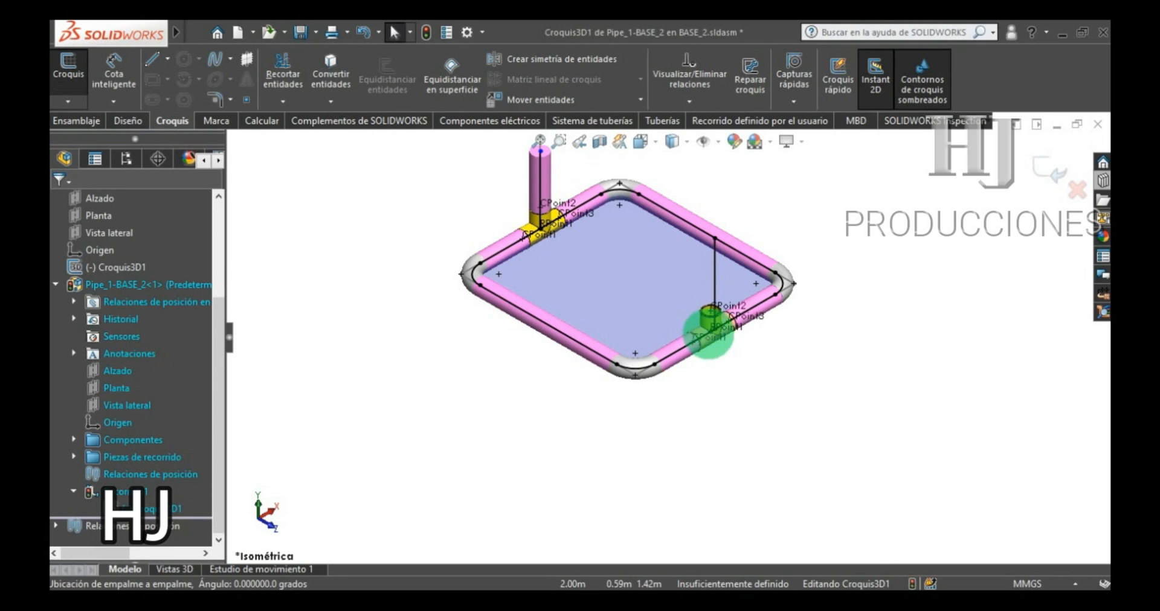
{"action": "left_click_drag", "start_coordinate": [708, 334], "coordinate": [711, 335]}
{"action": "left_click", "coordinate": [544, 370]}
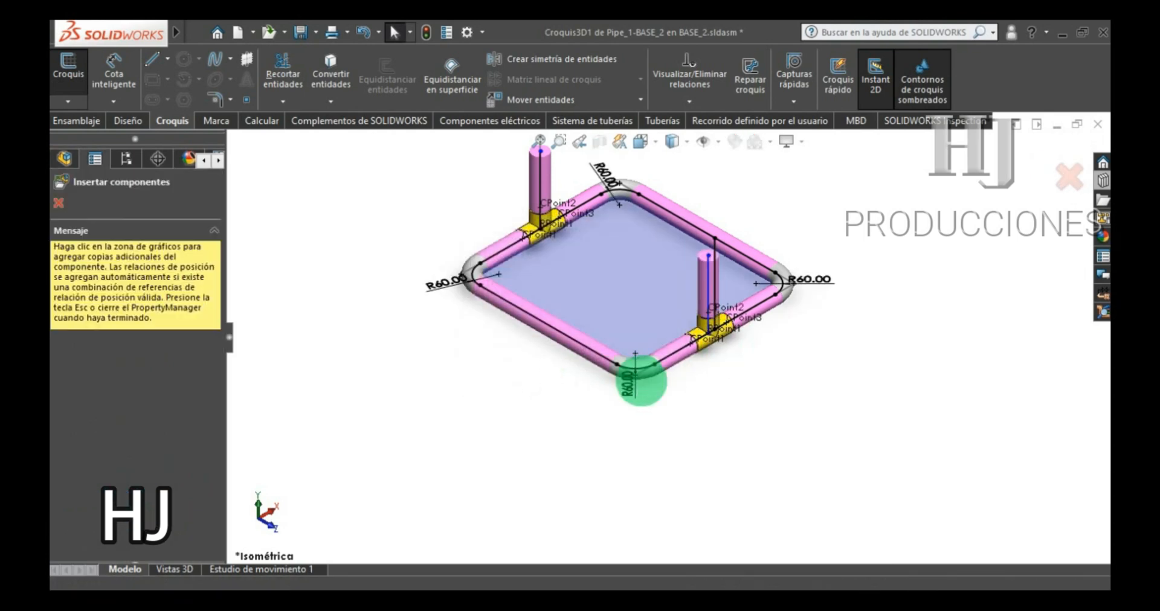
- Try to make the new tee's branch centreline collinear with the vertical route line and undo the relation
{"action": "scroll", "coordinate": [743, 311], "scroll_direction": "down", "scroll_amount": 3}
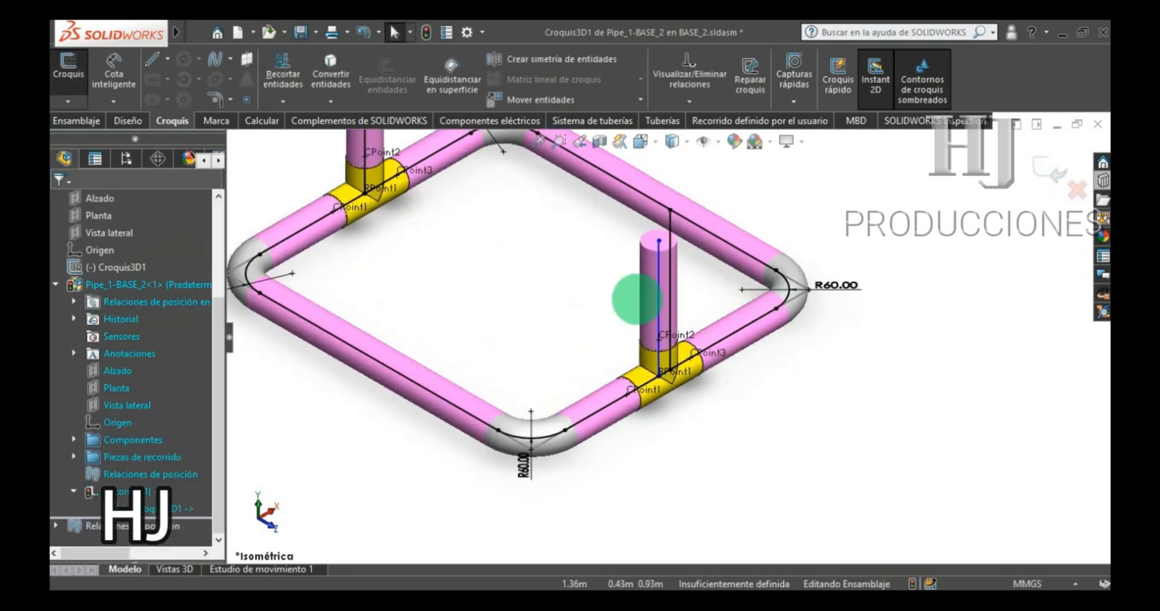
{"action": "left_click", "coordinate": [657, 310]}
{"action": "left_click", "coordinate": [669, 303], "text": "ctrl"}
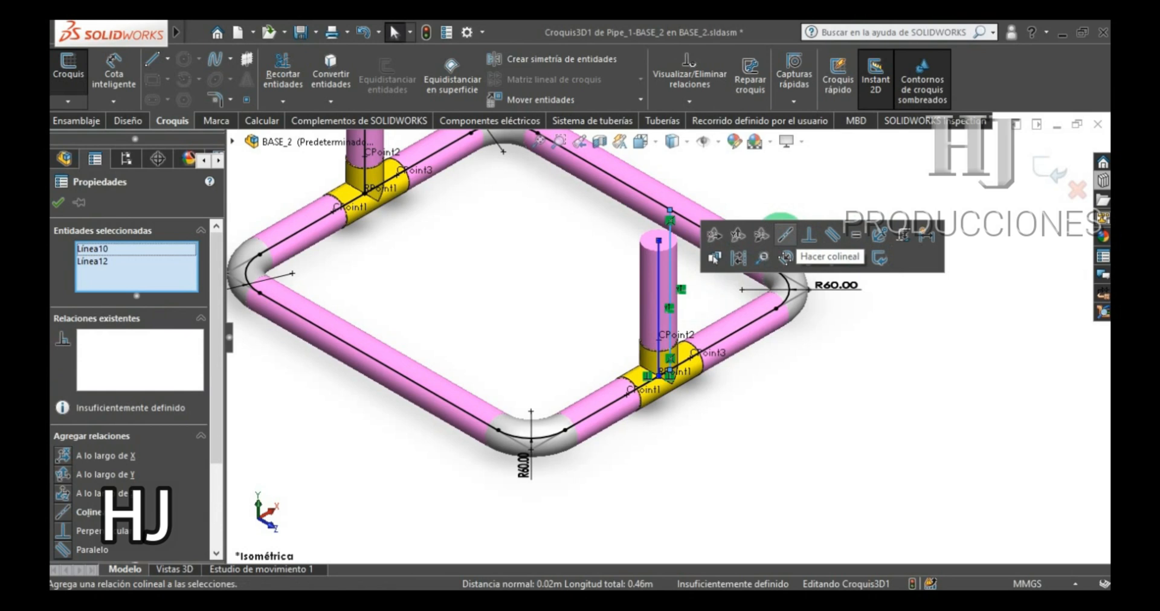
{"action": "left_click", "coordinate": [783, 235]}
{"action": "left_click", "coordinate": [825, 430]}
{"action": "key", "text": "ctrl+z"}
{"action": "left_click", "coordinate": [746, 409]}
- Merge the new tee's centre point with the lower endpoint of the vertical route line
{"action": "scroll", "coordinate": [745, 408], "scroll_direction": "down", "scroll_amount": 2}
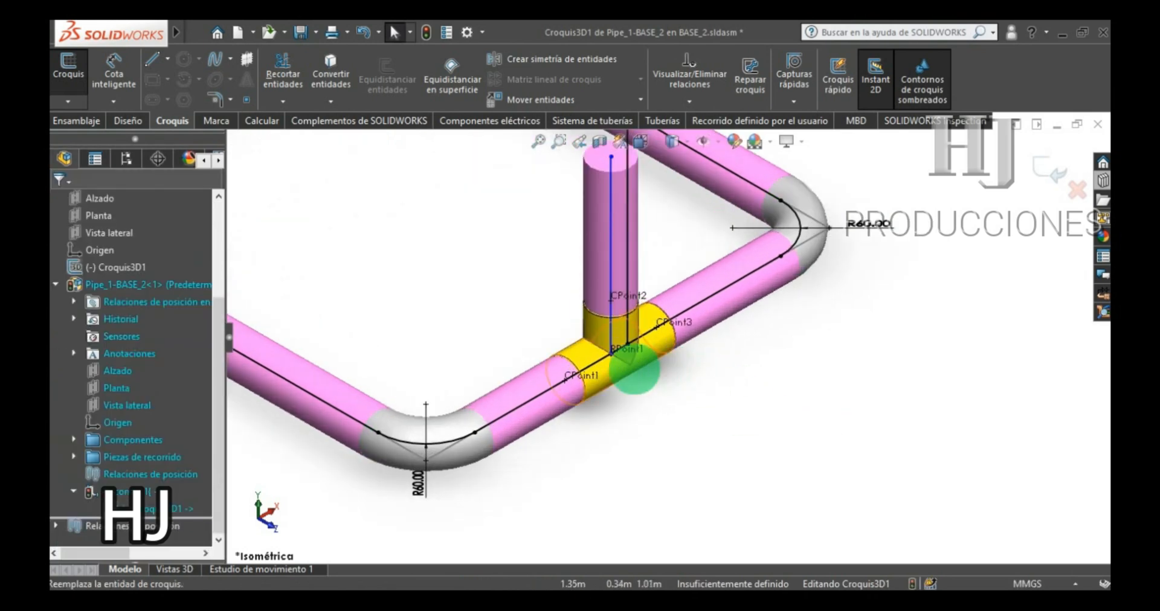
{"action": "left_click", "coordinate": [611, 354]}
{"action": "left_click", "coordinate": [625, 344], "text": "ctrl"}
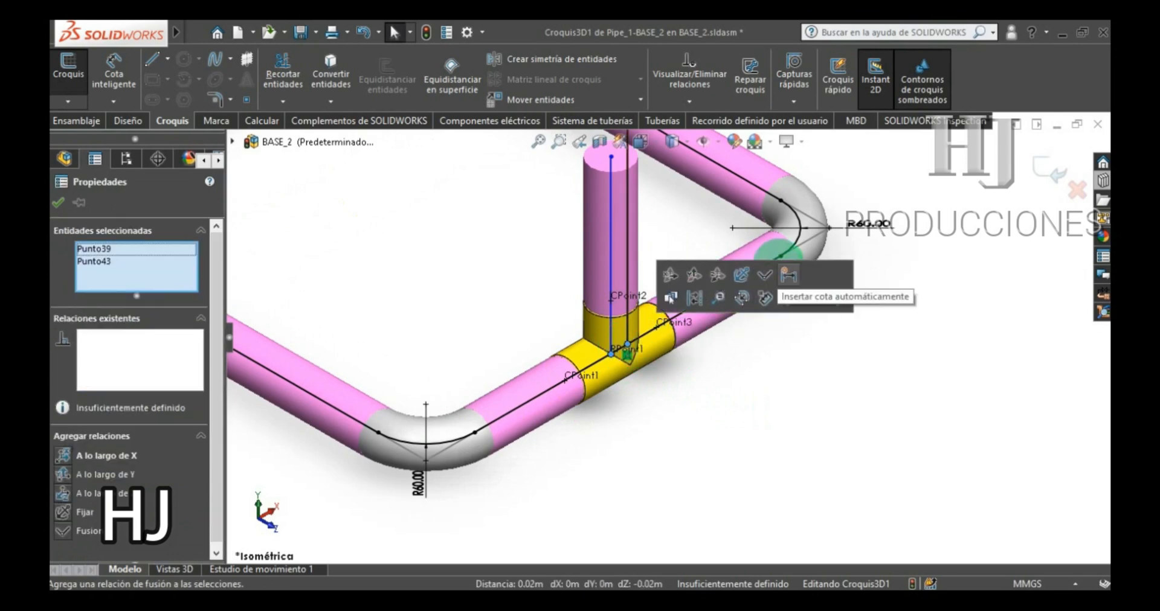
{"action": "left_click", "coordinate": [765, 275]}
{"action": "left_click", "coordinate": [804, 370]}
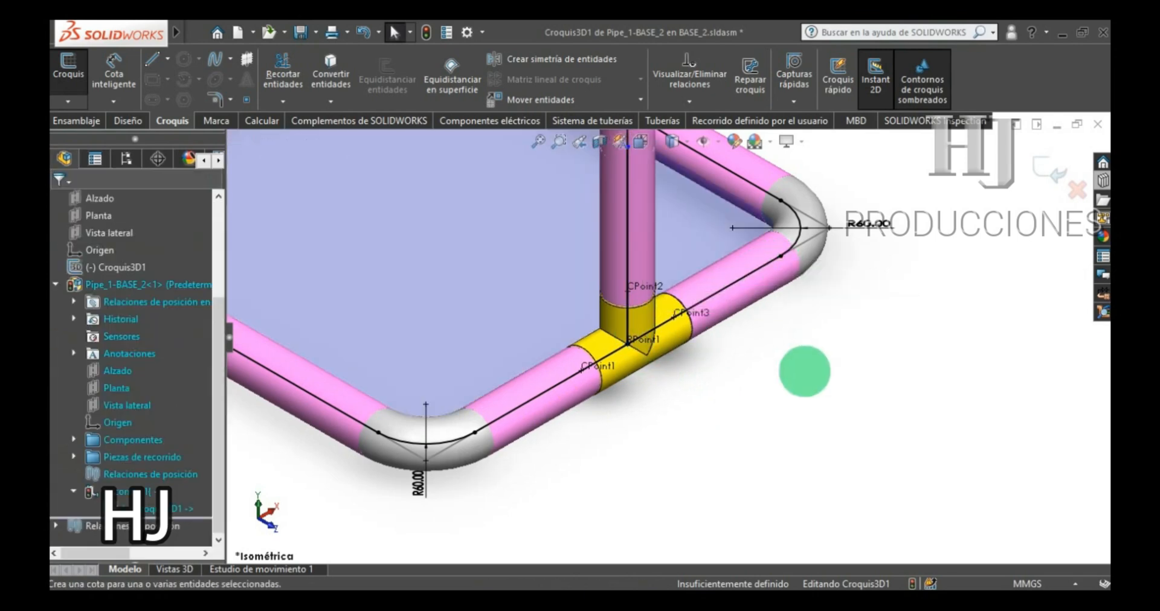
{"action": "scroll", "coordinate": [804, 370], "scroll_direction": "up", "scroll_amount": 5}
{"action": "scroll", "coordinate": [655, 293], "scroll_direction": "down", "scroll_amount": 3}
{"action": "scroll", "coordinate": [682, 272], "scroll_direction": "down", "scroll_amount": 2}
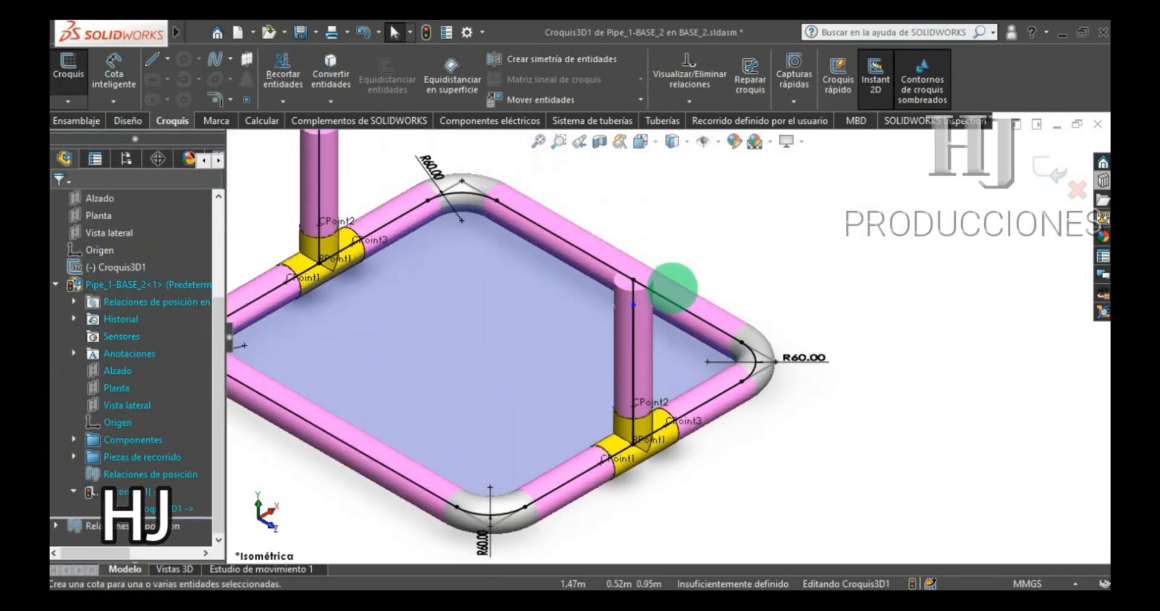
- Trim the excess vertical route line above the second tee's branch pipe and exit the route sketch
{"action": "left_click", "coordinate": [281, 68]}
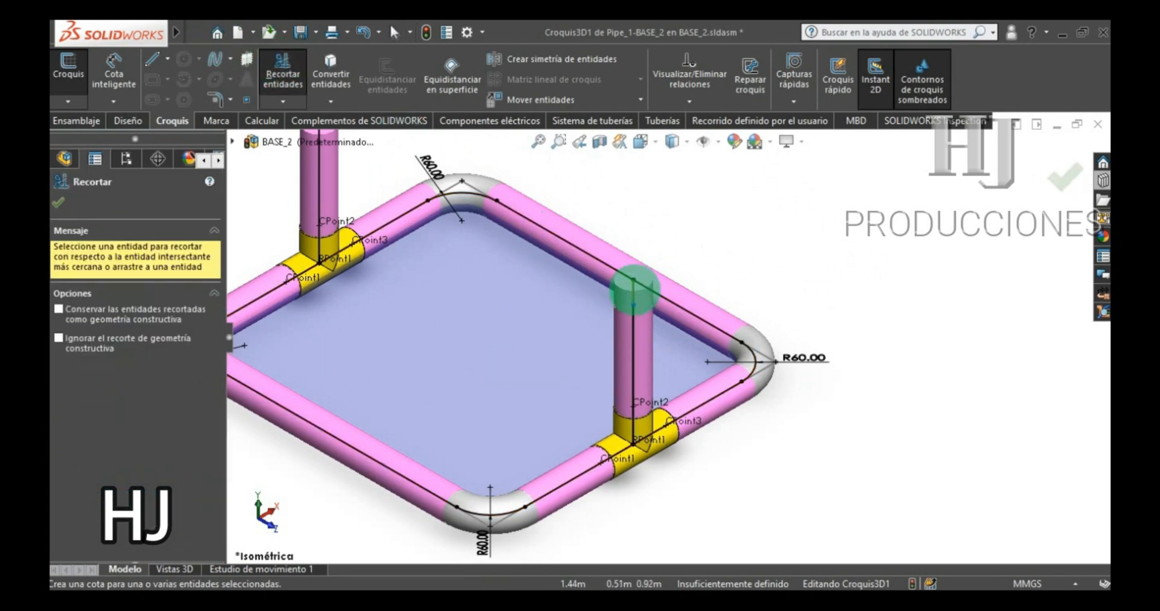
{"action": "left_click", "coordinate": [634, 287]}
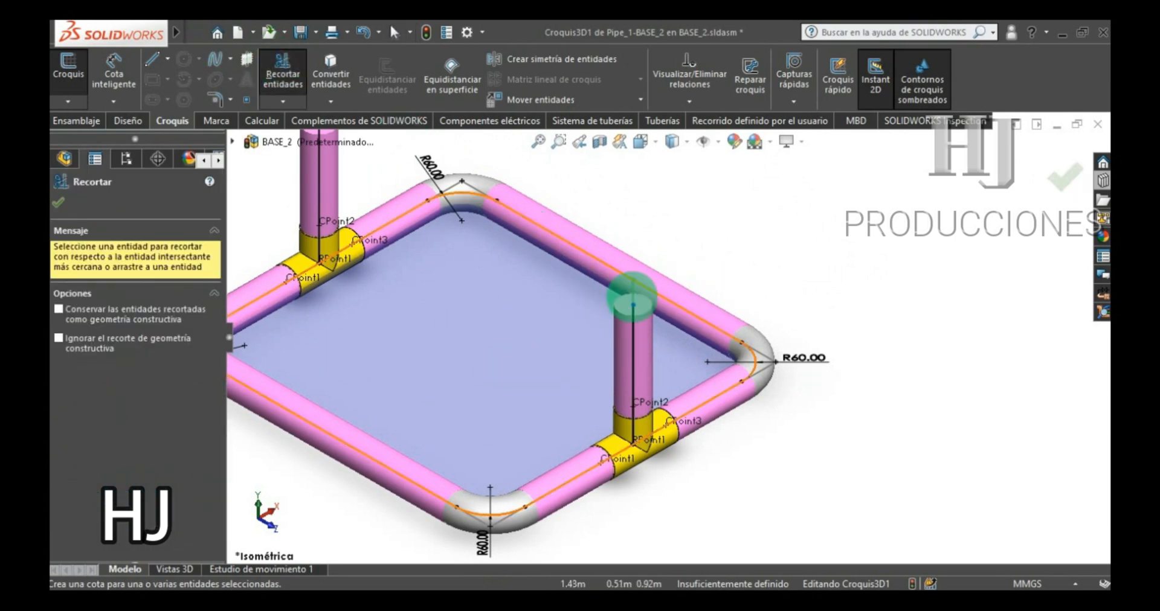
{"action": "key", "text": "Escape"}
{"action": "scroll", "coordinate": [760, 355], "scroll_direction": "down", "scroll_amount": 2}
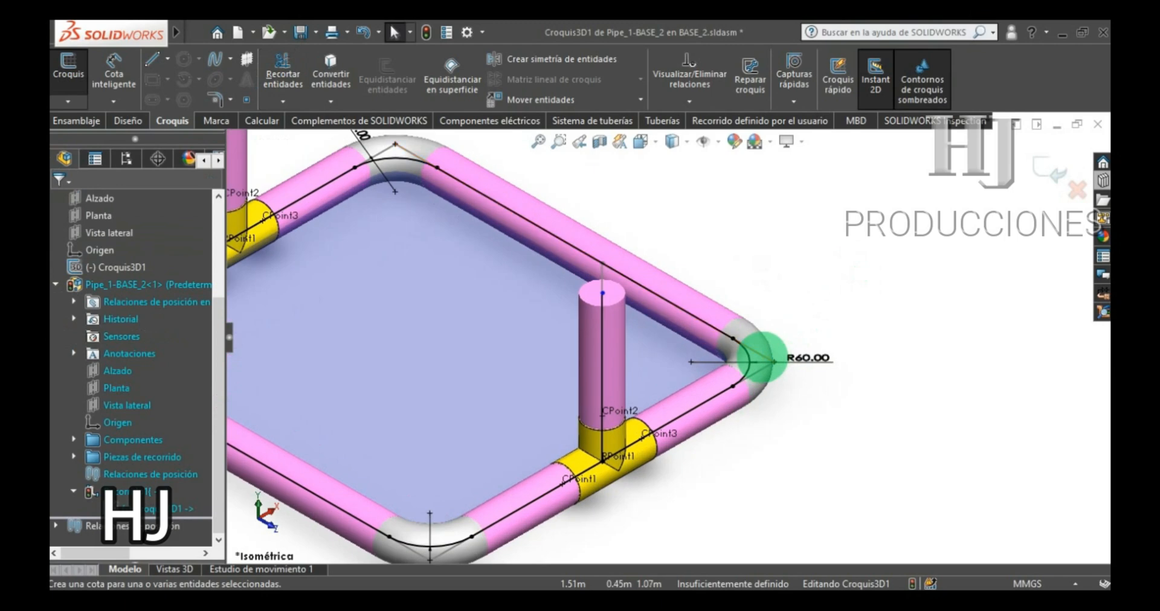
{"action": "scroll", "coordinate": [764, 358], "scroll_direction": "up", "scroll_amount": 3}
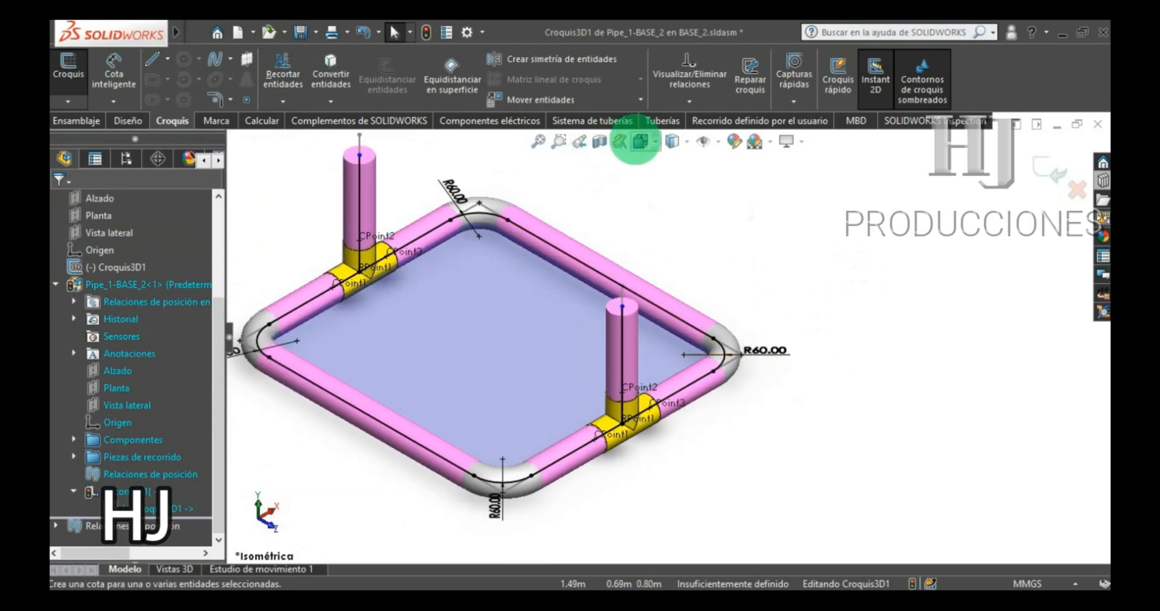
{"action": "left_click", "coordinate": [639, 142]}
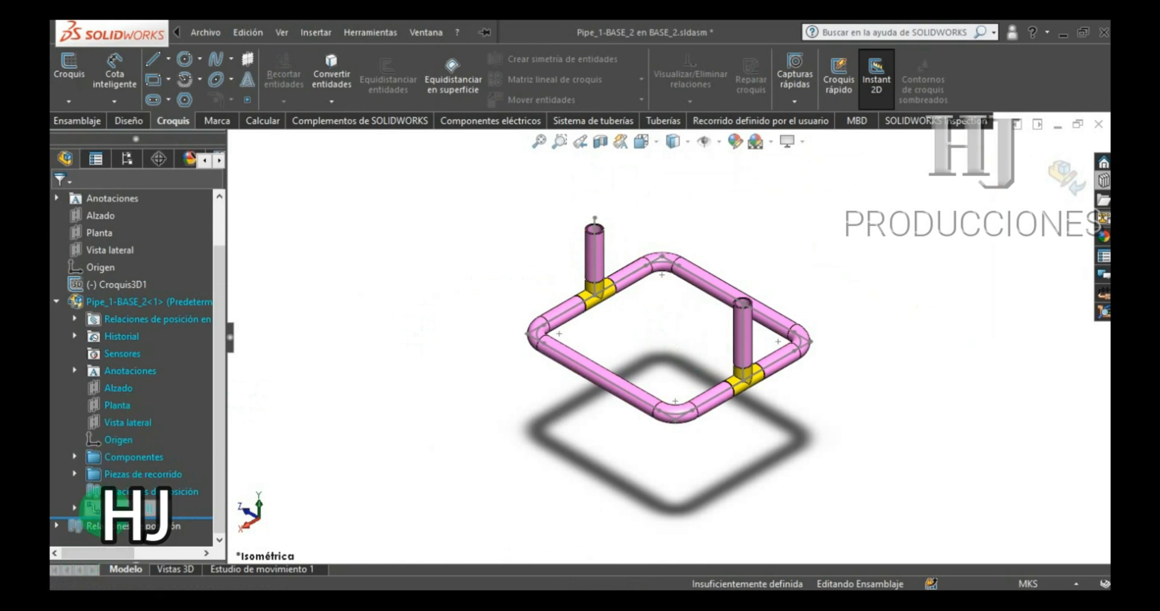
- Edit the route and set the height dimension of the vertical pipe above the rear tee to 0.253 m
{"action": "right_click", "coordinate": [100, 508]}
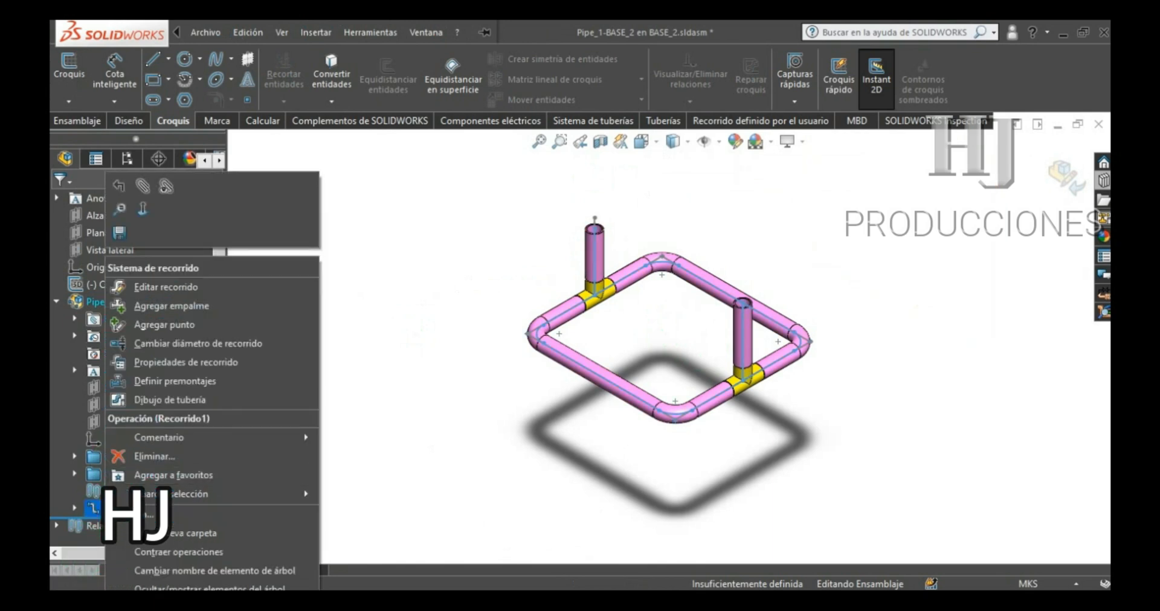
{"action": "left_click", "coordinate": [163, 306]}
{"action": "left_click", "coordinate": [61, 202]}
{"action": "left_click_drag", "start_coordinate": [823, 376], "coordinate": [582, 258]}
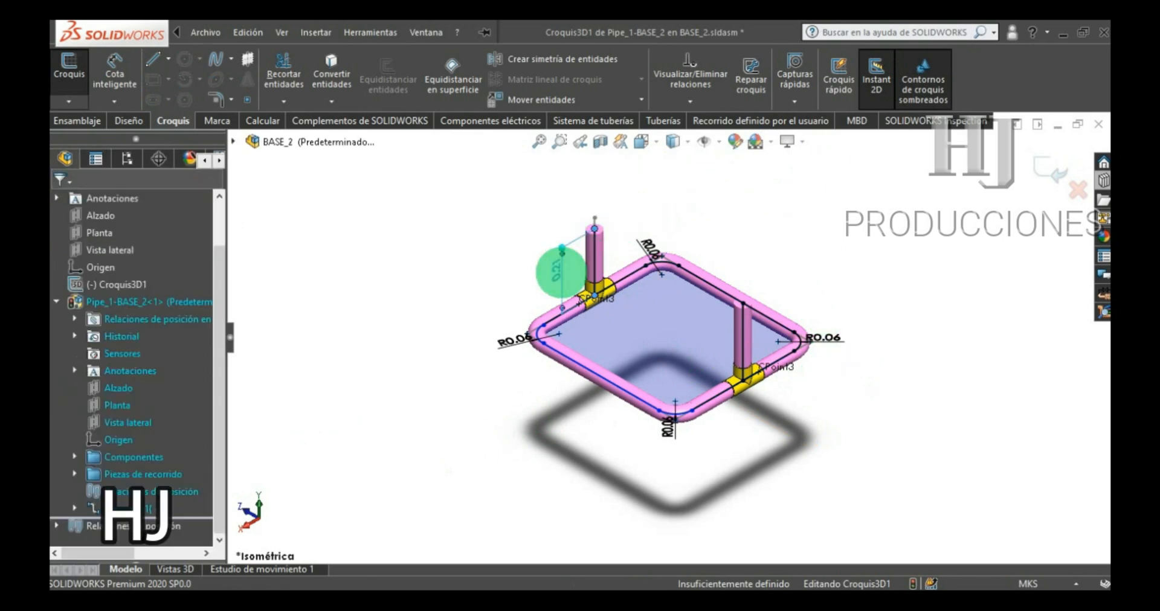
{"action": "double_click", "coordinate": [556, 272]}
{"action": "type", "text": "0.253"}
{"action": "key", "text": "Return"}
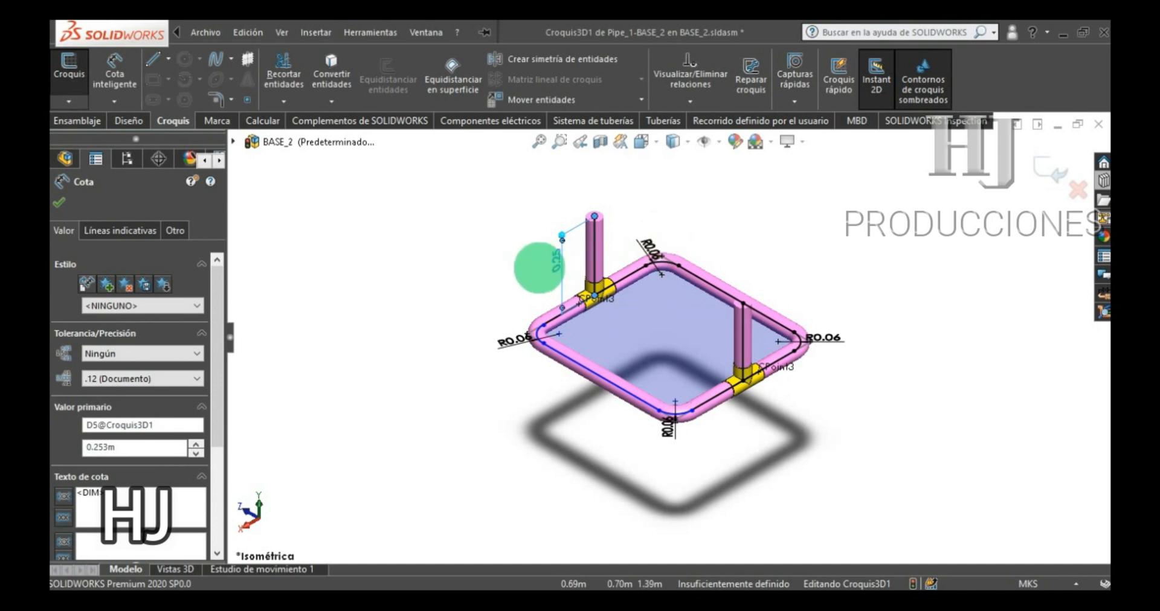
- Correct the vertical pipe's height dimension to 0.25 m
{"action": "double_click", "coordinate": [553, 261]}
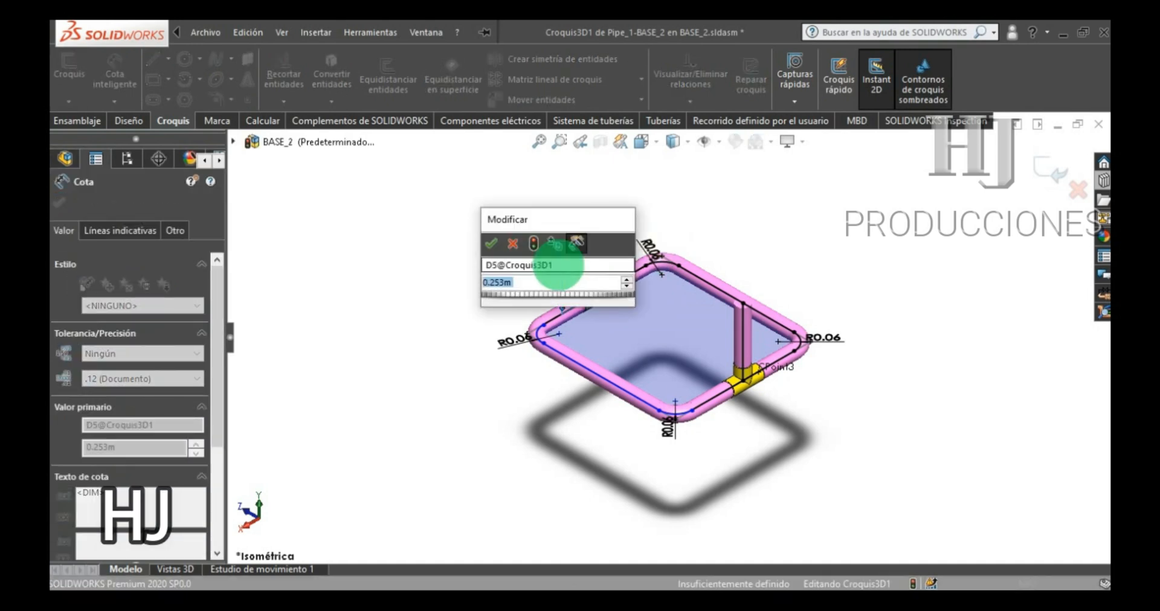
{"action": "type", "text": "0.25"}
{"action": "key", "text": "Return"}
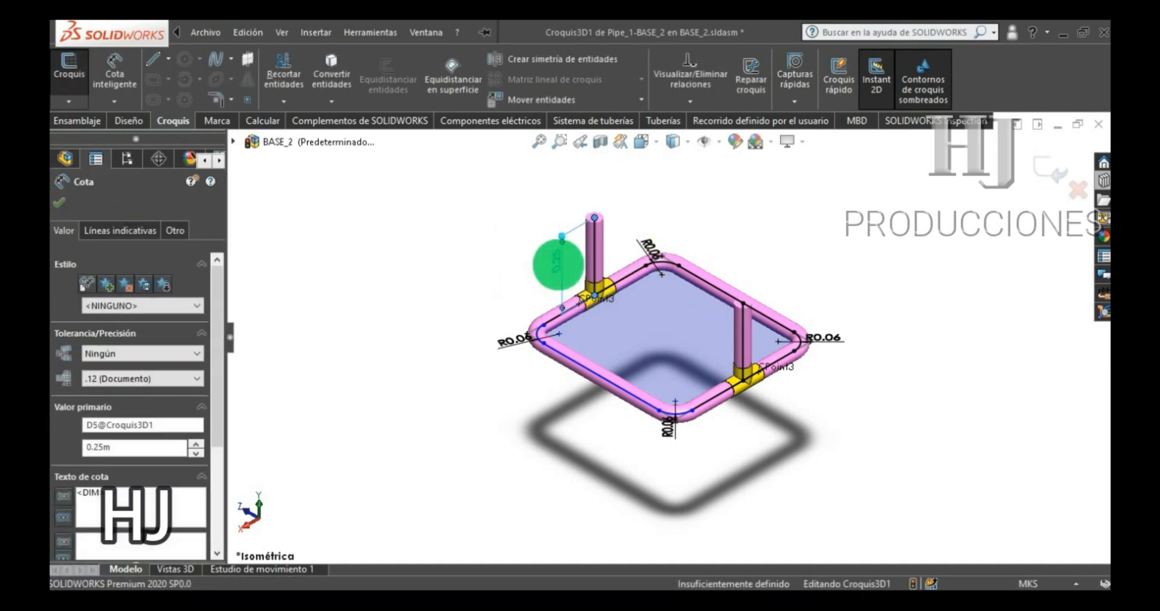
{"action": "left_click", "coordinate": [60, 204]}
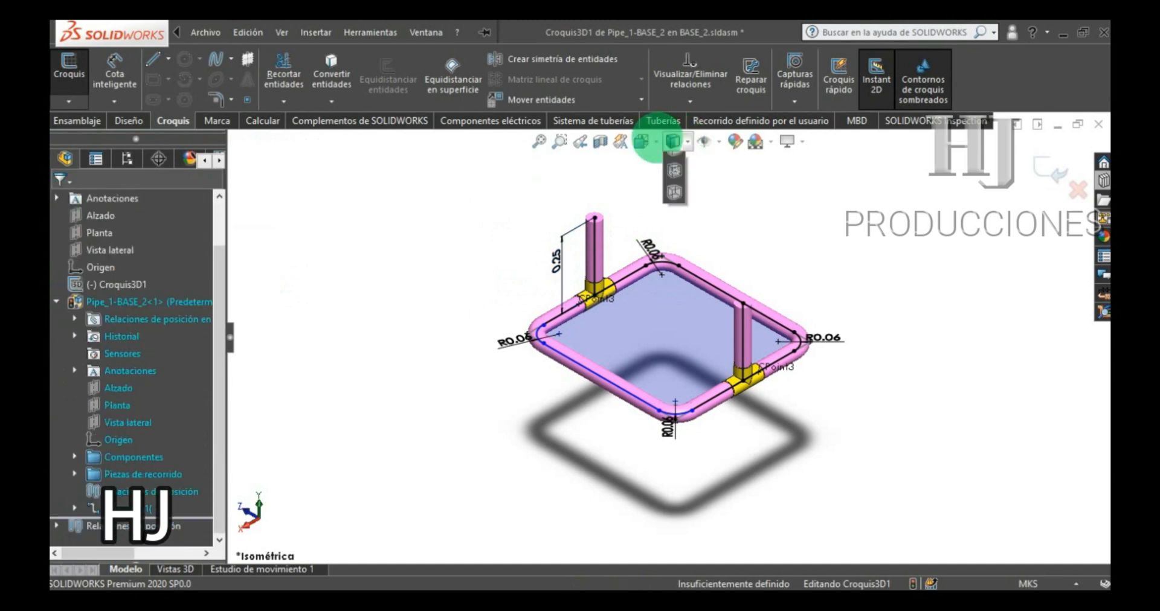
- Switch to the front view and draw a vertical route line upward from the left pipe's upper end
{"action": "left_click", "coordinate": [672, 141]}
{"action": "left_click", "coordinate": [660, 207]}
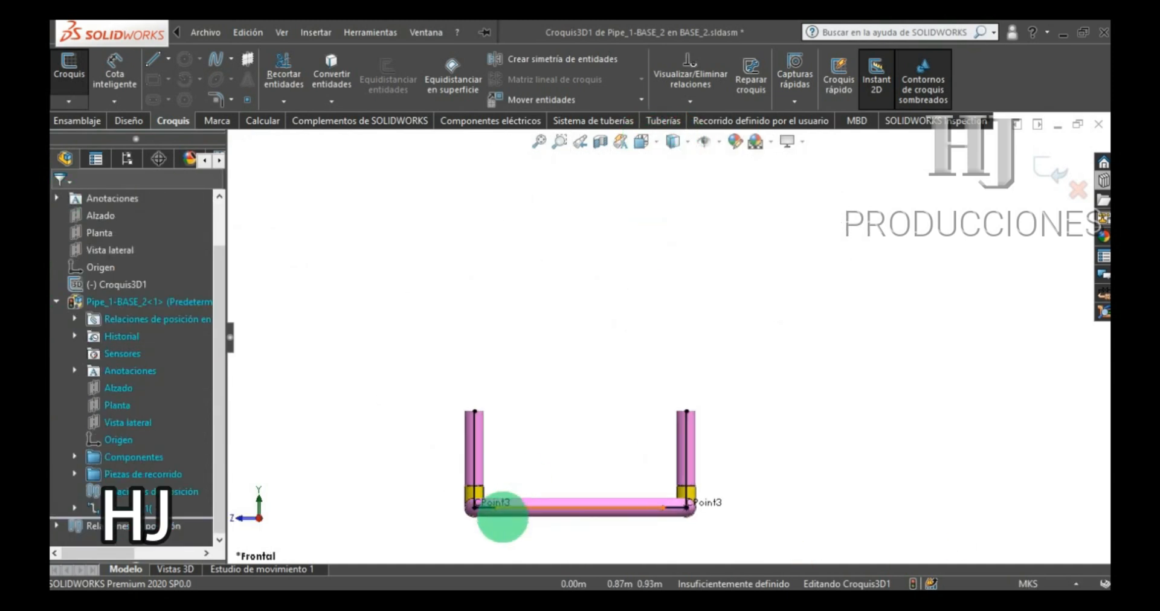
{"action": "scroll", "coordinate": [371, 518], "scroll_direction": "up", "scroll_amount": 2}
{"action": "scroll", "coordinate": [404, 463], "scroll_direction": "down", "scroll_amount": 2}
{"action": "scroll", "coordinate": [797, 378], "scroll_direction": "down", "scroll_amount": 1}
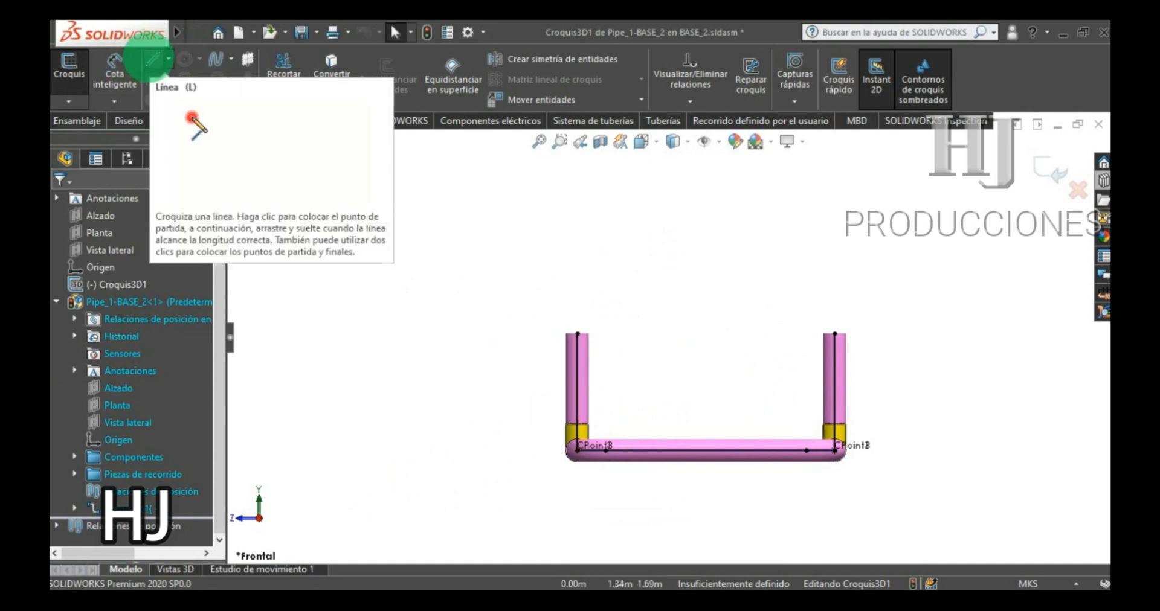
{"action": "left_click", "coordinate": [152, 58]}
{"action": "left_click", "coordinate": [578, 334]}
{"action": "left_click", "coordinate": [578, 273]}
{"action": "key", "text": "Escape"}
- Draw a horizontal route line about 0.09 m long inward from the joint in the left vertical pipe
{"action": "left_click", "coordinate": [152, 58]}
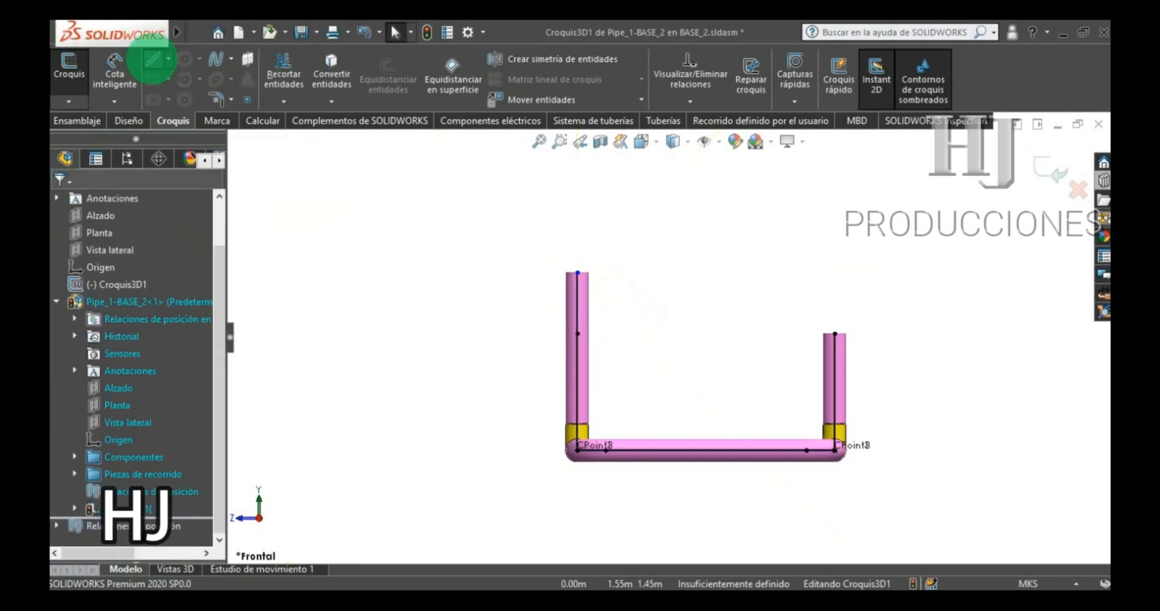
{"action": "left_click", "coordinate": [577, 334]}
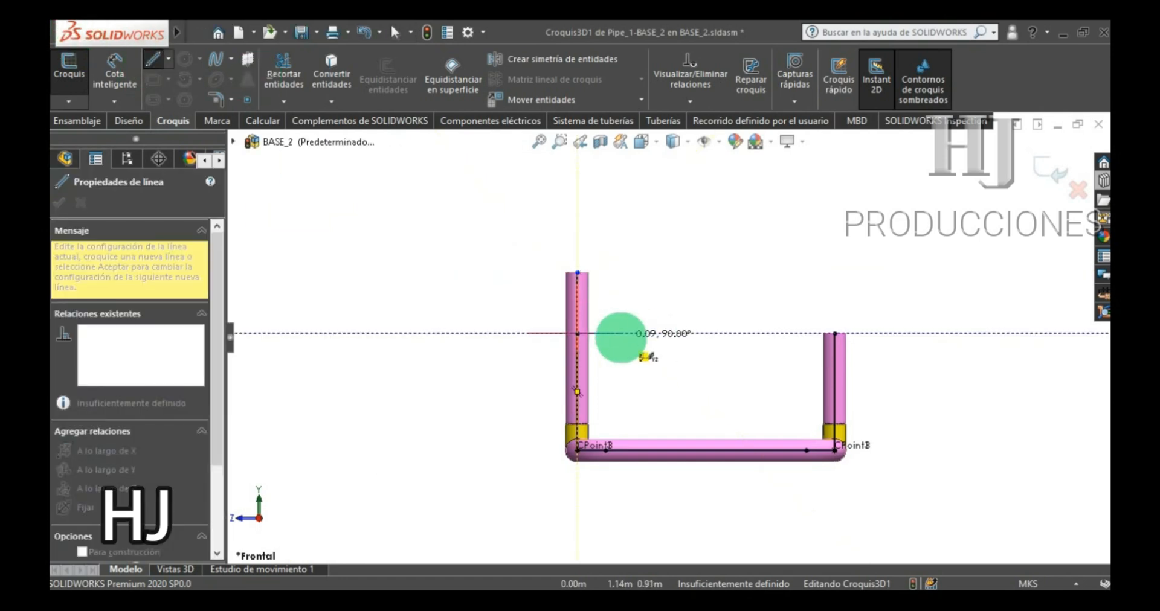
{"action": "left_click", "coordinate": [619, 334]}
{"action": "key", "text": "Escape"}
- Extend the right vertical pipe upward by about 0.13 m and draw a short horizontal route line inward from its joint
{"action": "left_click", "coordinate": [151, 59]}
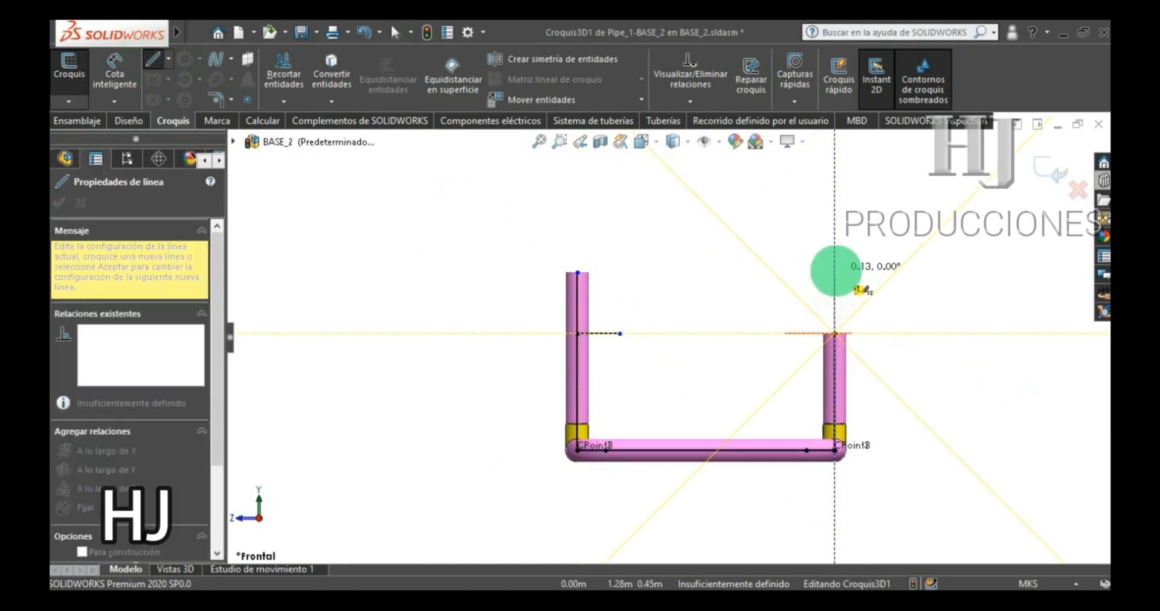
{"action": "left_click", "coordinate": [835, 270]}
{"action": "key", "text": "Escape"}
{"action": "left_click", "coordinate": [153, 58]}
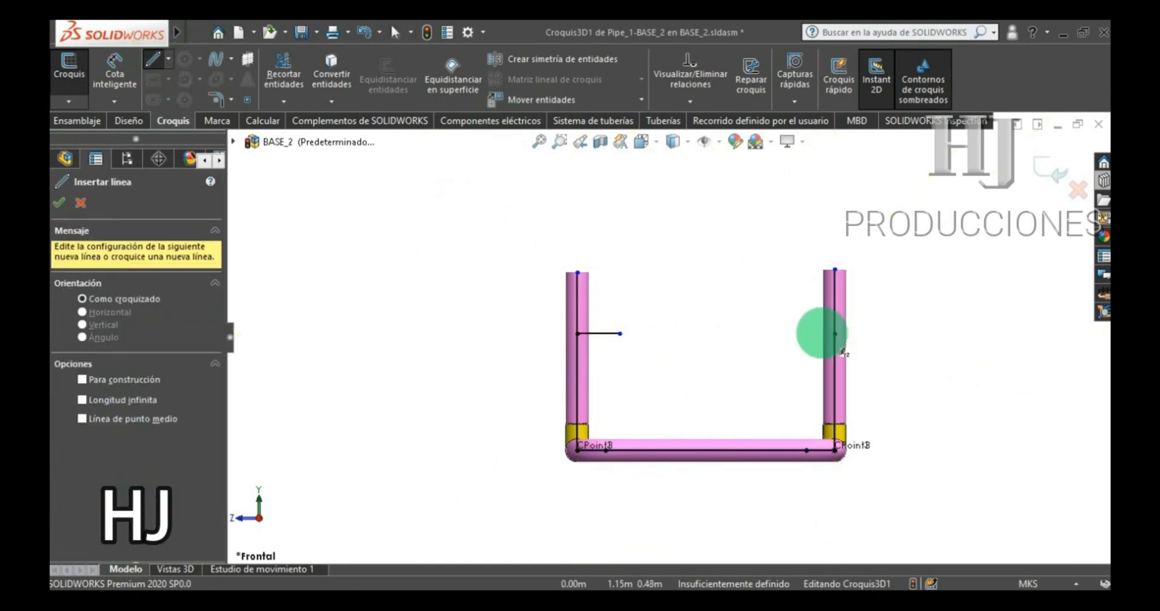
{"action": "left_click_drag", "start_coordinate": [834, 333], "coordinate": [776, 335]}
{"action": "left_click", "coordinate": [775, 334]}
{"action": "key", "text": "Escape"}
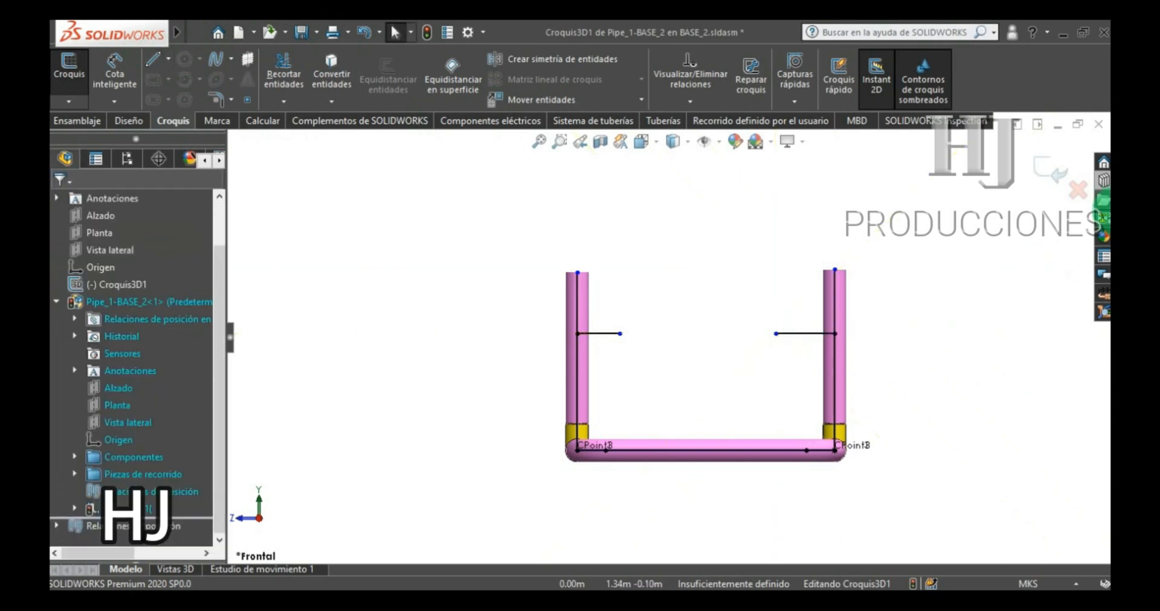
- Insert 1.5 inch Sch 40 tees from the Design Library at the line junctions of both vertical pipes
{"action": "left_click", "coordinate": [1103, 180]}
{"action": "mouse_move", "coordinate": [981, 326]}
{"action": "left_mouse_down"}
{"action": "mouse_move", "coordinate": [567, 334]}
{"action": "mouse_move", "coordinate": [578, 333]}
{"action": "left_mouse_up"}
{"action": "left_click", "coordinate": [550, 369]}
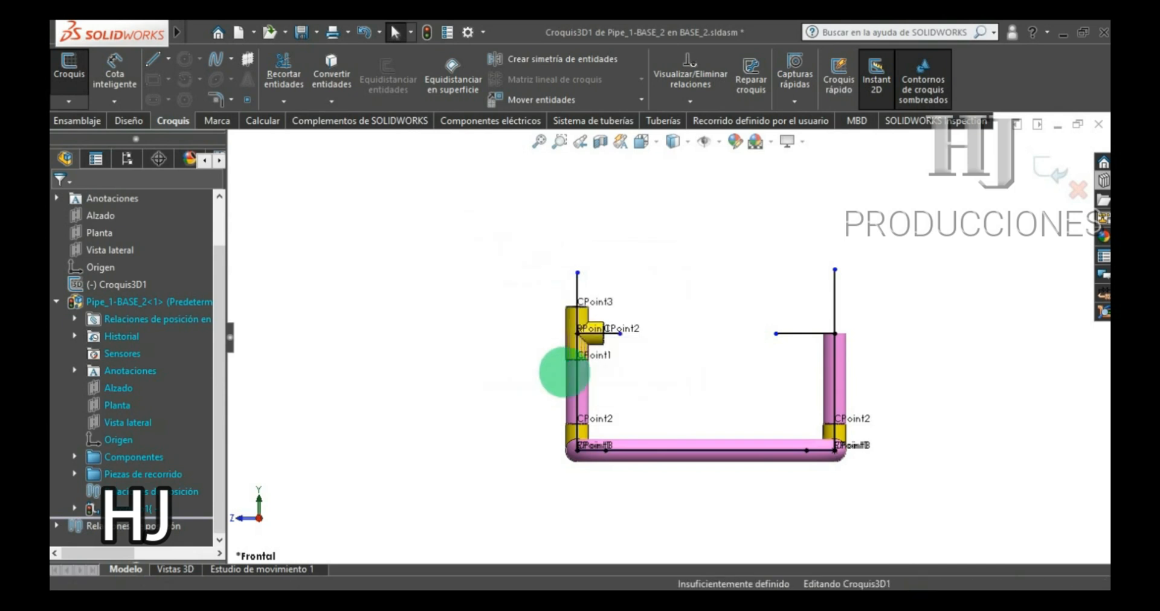
{"action": "left_click", "coordinate": [835, 334]}
{"action": "scroll", "coordinate": [847, 328], "scroll_direction": "down", "scroll_amount": 2}
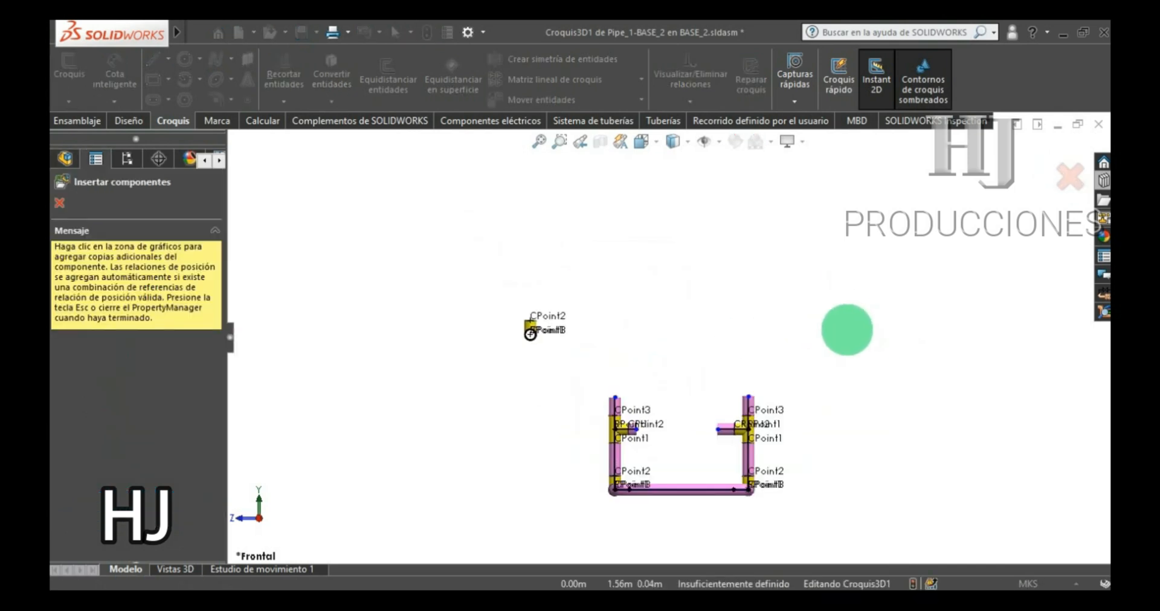
{"action": "key", "text": "Escape"}
- Dimension the left upright from its foot on the base pipe to its upper end at 1 m
{"action": "scroll", "coordinate": [654, 438], "scroll_direction": "up", "scroll_amount": 1}
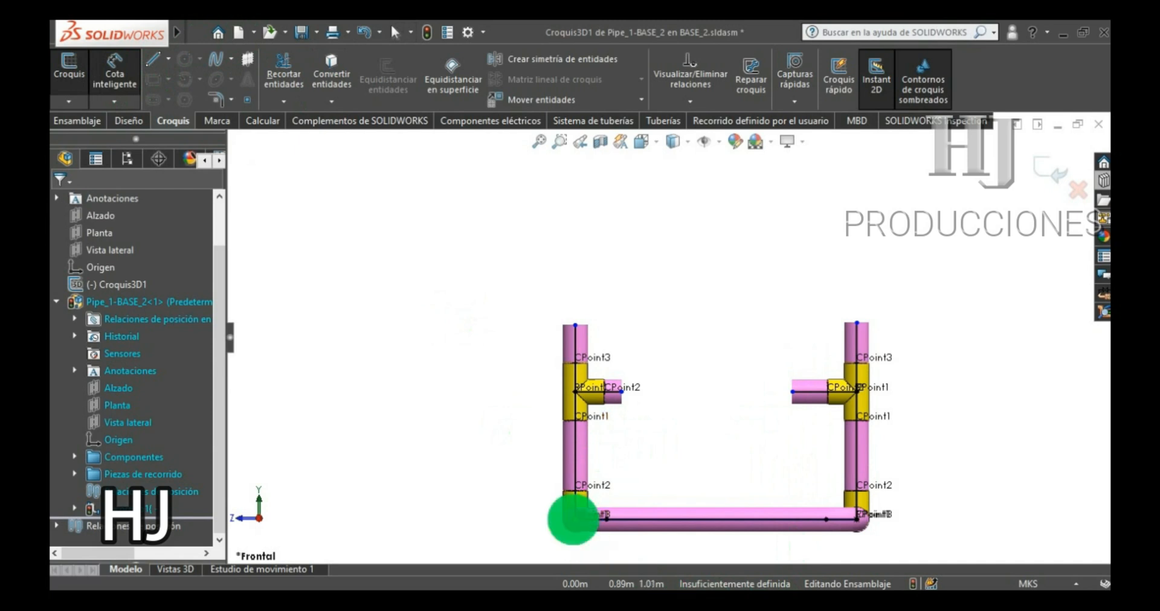
{"action": "left_click", "coordinate": [575, 327]}
{"action": "left_click", "coordinate": [508, 397]}
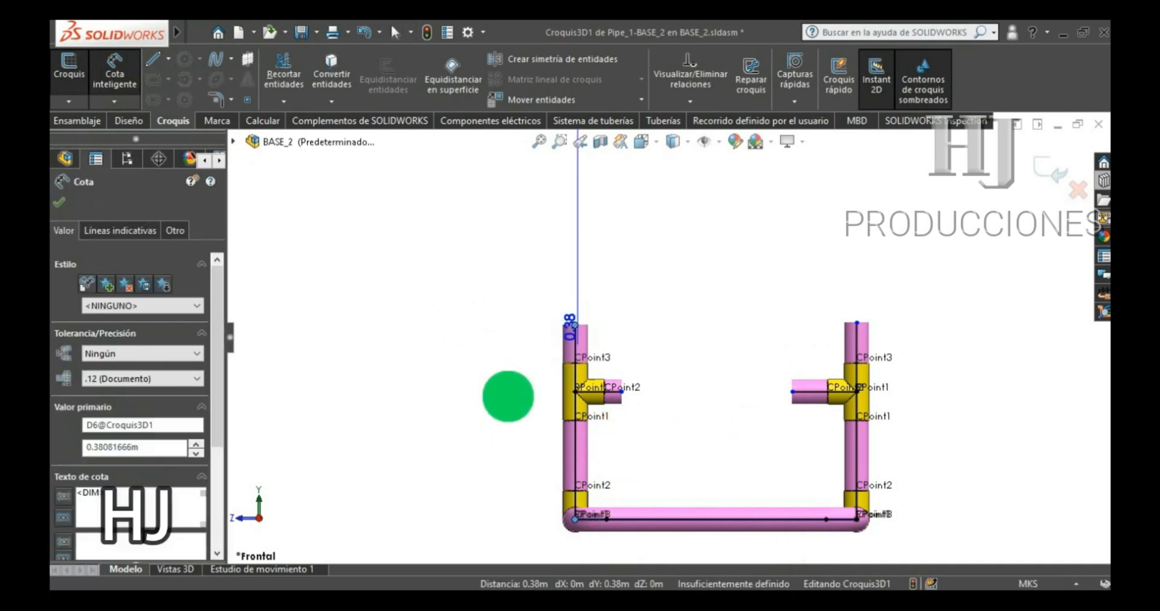
{"action": "type", "text": "1"}
{"action": "key", "text": "Return"}
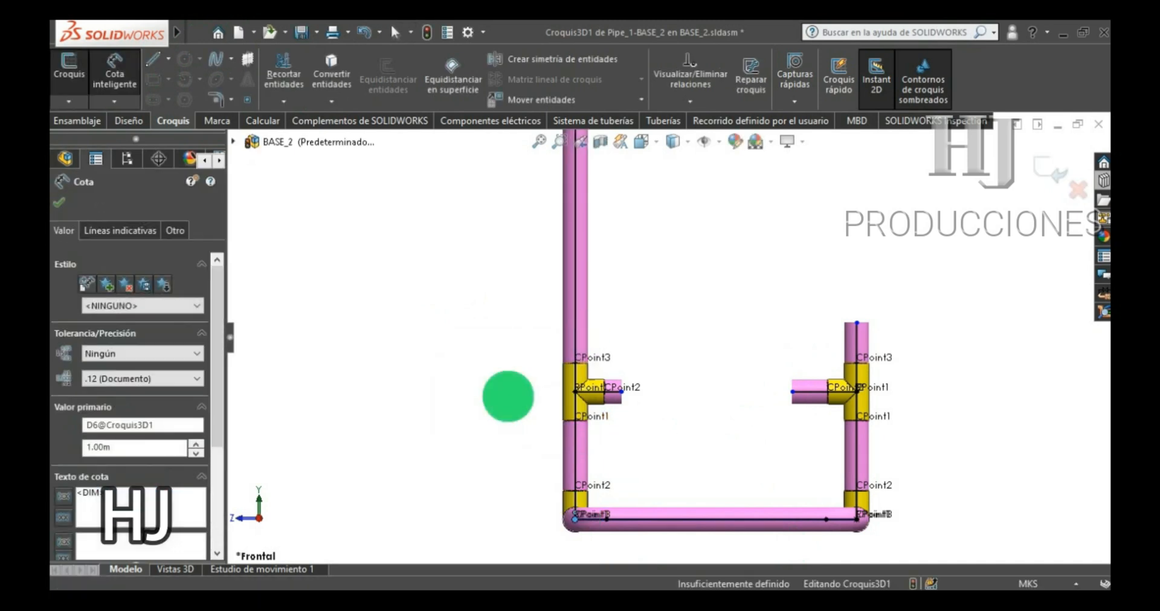
{"action": "scroll", "coordinate": [671, 394], "scroll_direction": "down", "scroll_amount": 2}
{"action": "key", "text": "Escape"}
- Make the vertical route lines above the left and right tees equal in length
{"action": "scroll", "coordinate": [646, 297], "scroll_direction": "down", "scroll_amount": 3}
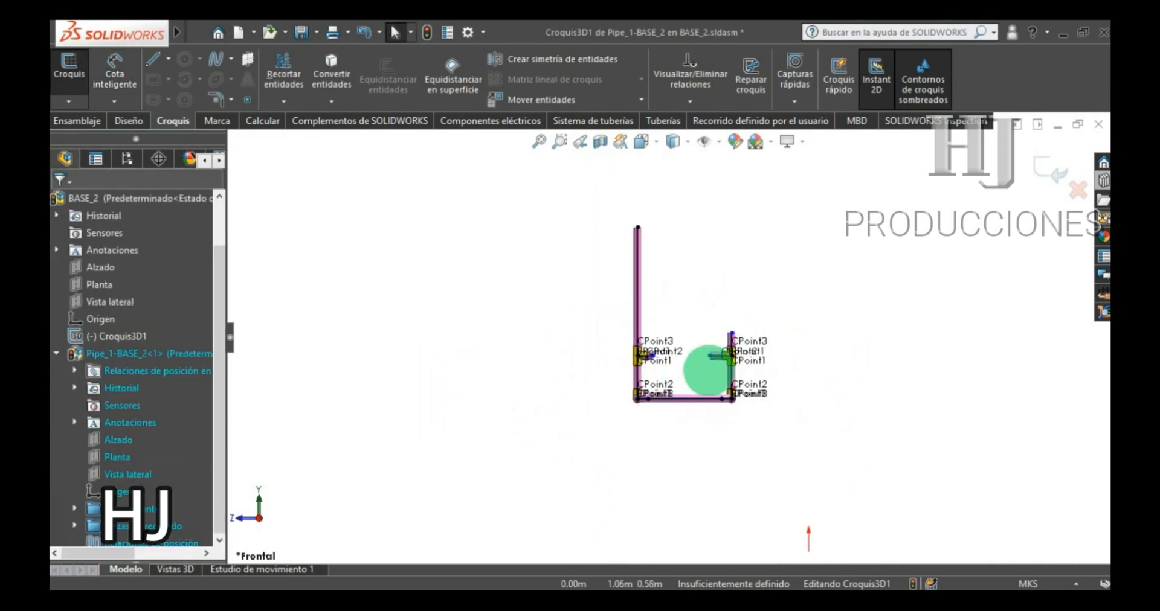
{"action": "scroll", "coordinate": [717, 337], "scroll_direction": "up", "scroll_amount": 3}
{"action": "scroll", "coordinate": [659, 354], "scroll_direction": "up", "scroll_amount": 2}
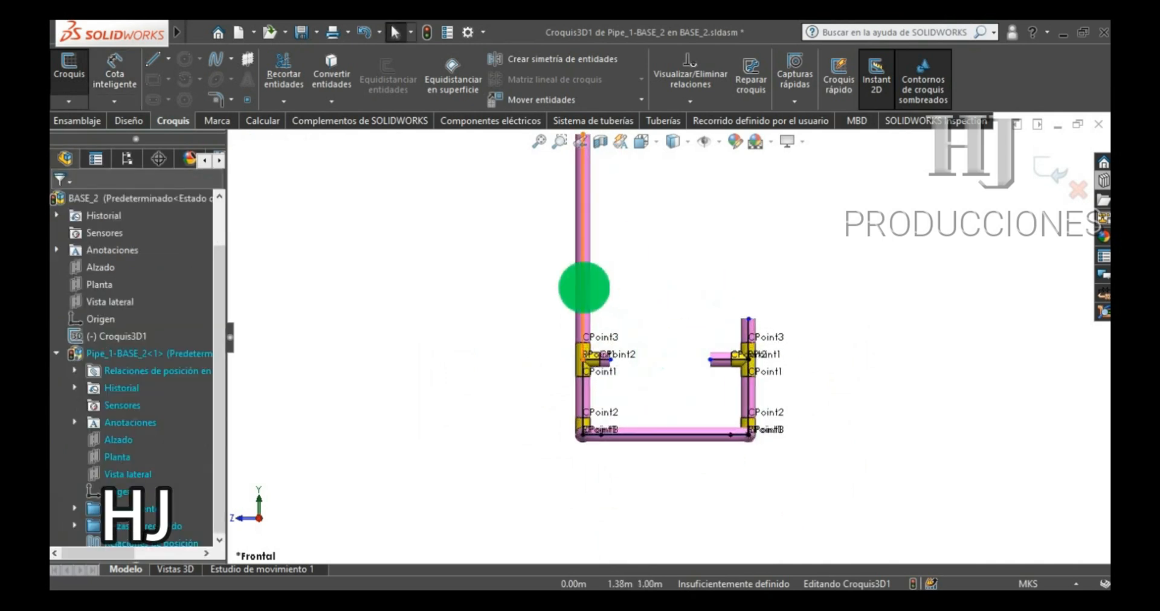
{"action": "left_click", "coordinate": [584, 288]}
{"action": "left_click", "coordinate": [745, 337], "text": "ctrl"}
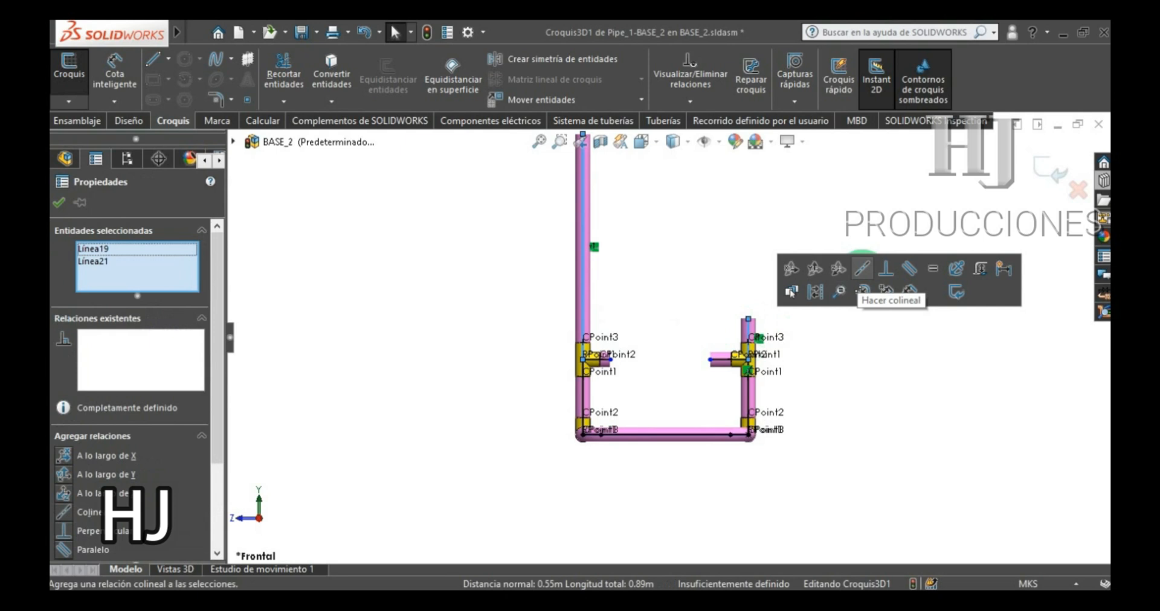
{"action": "left_click", "coordinate": [932, 266]}
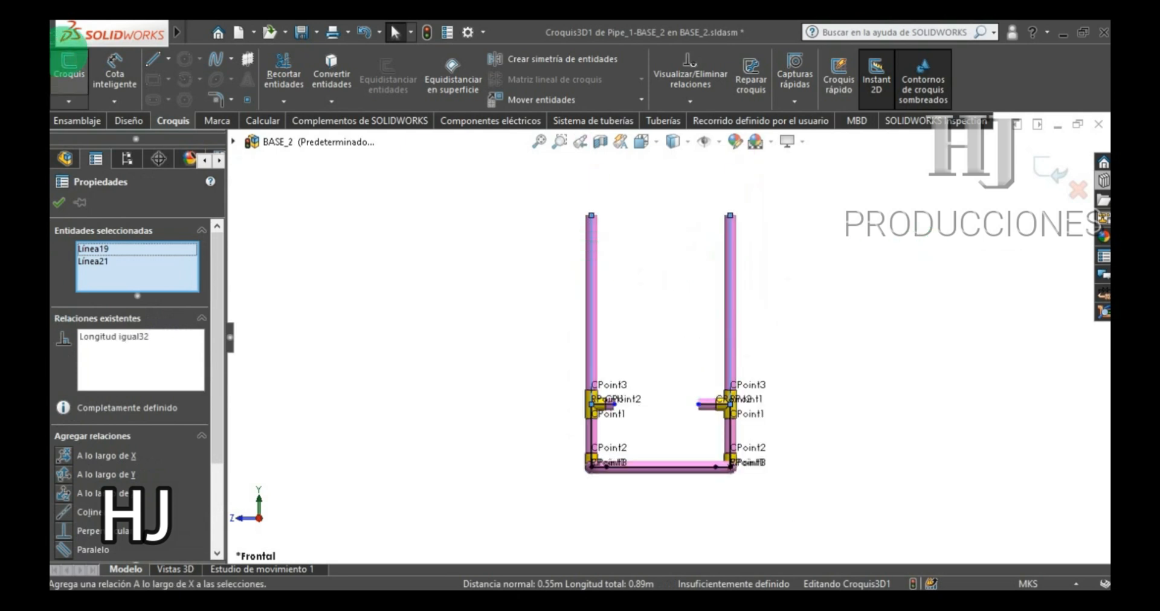
- Try to draw a horizontal route line inward from the left upright's top end and undo it
{"action": "left_click", "coordinate": [155, 64]}
{"action": "scroll", "coordinate": [604, 254], "scroll_direction": "down", "scroll_amount": 2}
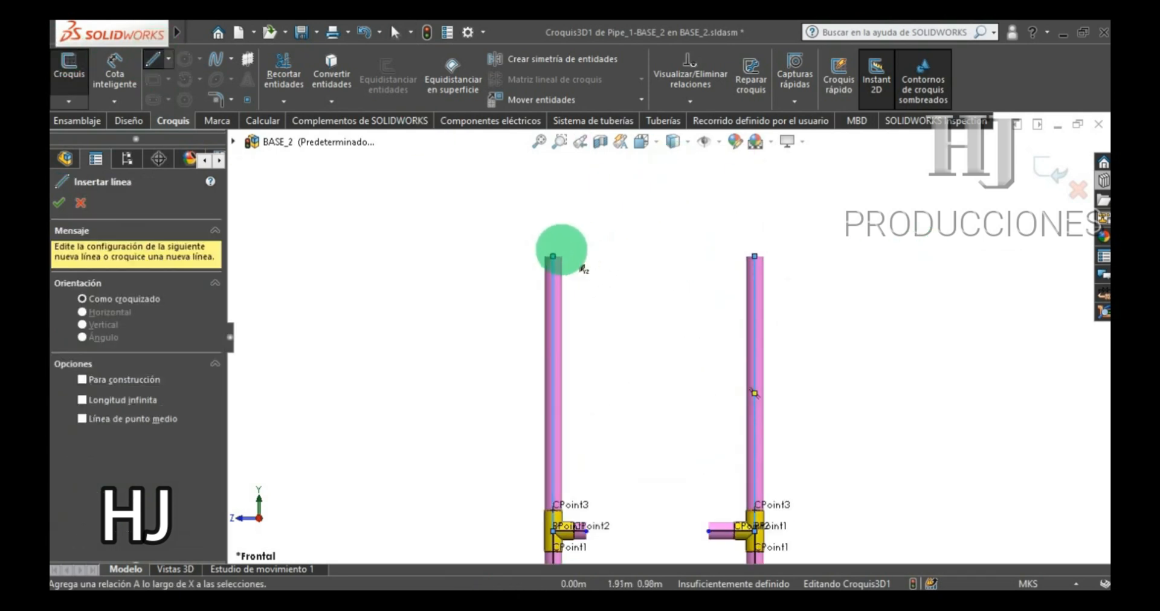
{"action": "key", "text": "Escape"}
{"action": "left_click", "coordinate": [156, 59]}
{"action": "left_click_drag", "start_coordinate": [554, 256], "coordinate": [605, 256]}
{"action": "key", "text": "Escape"}
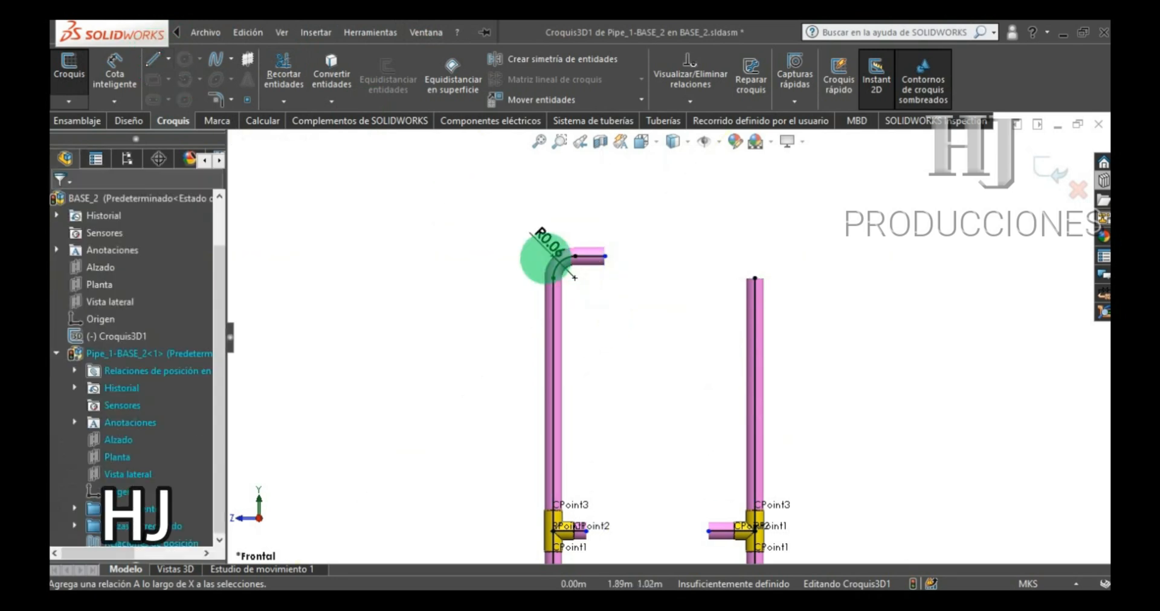
{"action": "key", "text": "ctrl+z"}
- Extend the left upright with a short vertical line and draw a short horizontal line inward from its former top end
{"action": "left_click", "coordinate": [154, 59]}
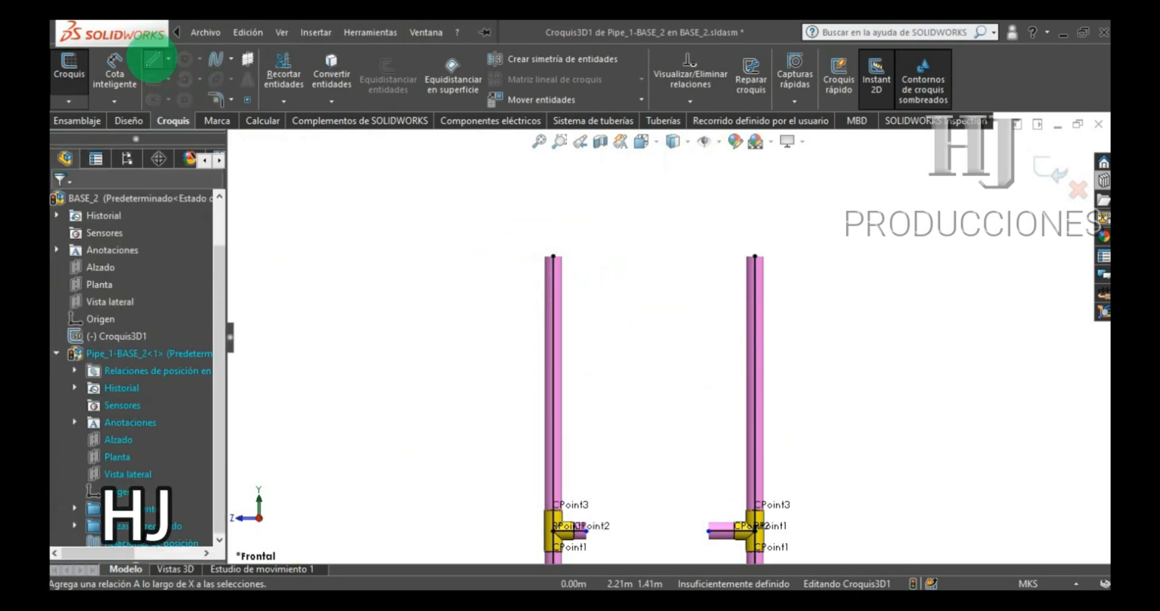
{"action": "left_click_drag", "start_coordinate": [553, 256], "coordinate": [553, 214]}
{"action": "key", "text": "Escape"}
{"action": "left_click", "coordinate": [552, 256]}
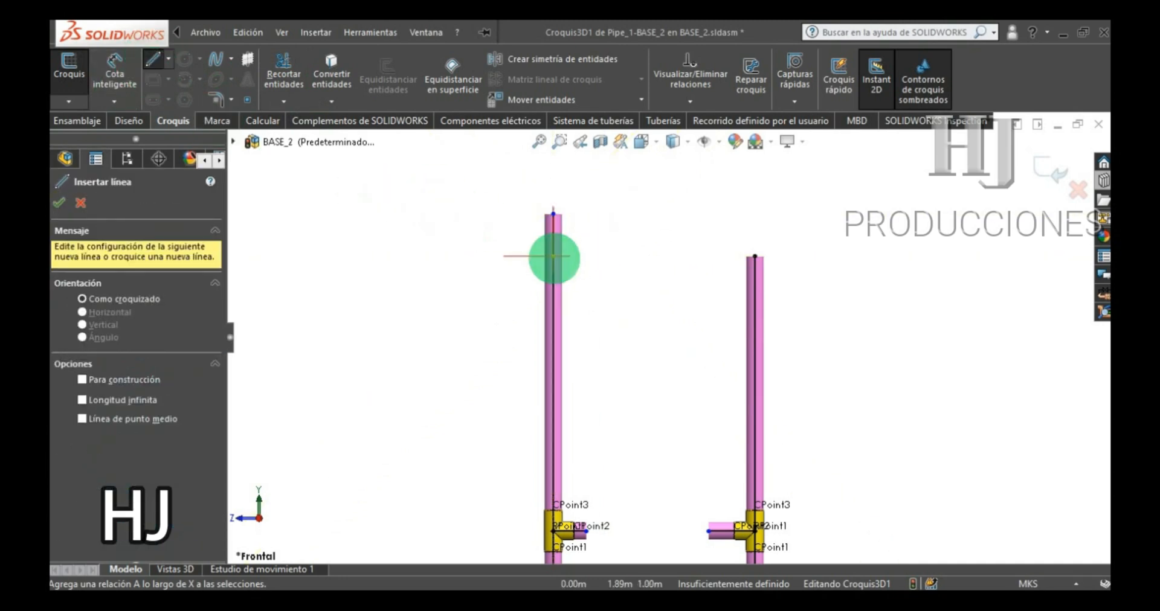
{"action": "left_click", "coordinate": [604, 256]}
- Extend the right upright with a short vertical line and draw a short horizontal line inward from its former top end
{"action": "left_click", "coordinate": [152, 59]}
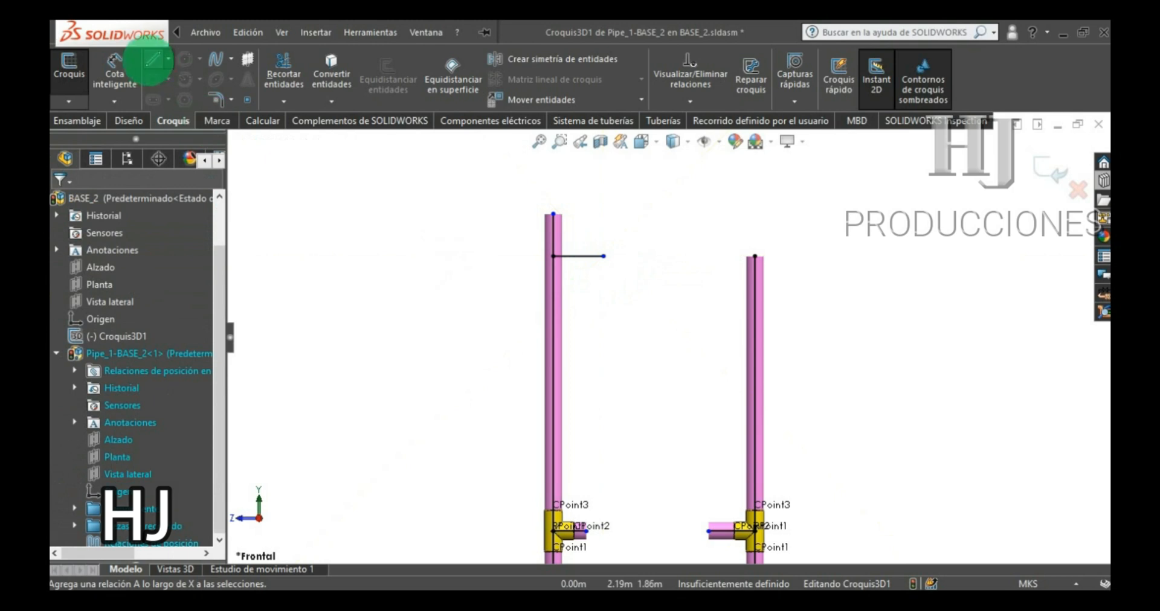
{"action": "left_click", "coordinate": [754, 256]}
{"action": "left_click_drag", "start_coordinate": [753, 258], "coordinate": [758, 216]}
{"action": "left_click", "coordinate": [151, 60]}
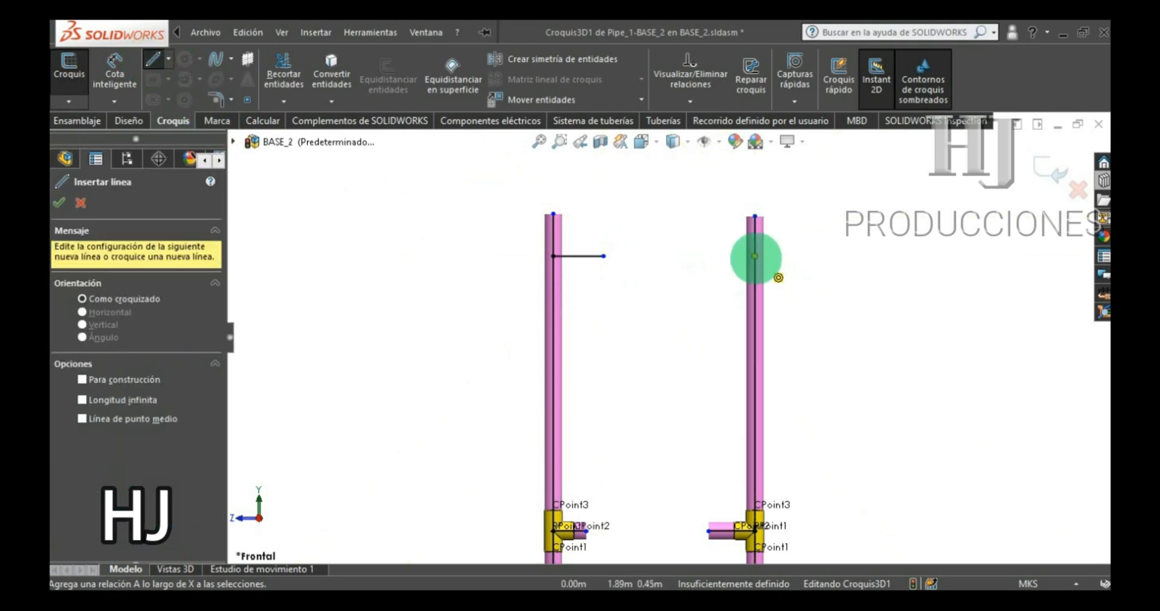
{"action": "left_click", "coordinate": [755, 257]}
{"action": "double_click", "coordinate": [703, 257]}
{"action": "key", "text": "Escape"}
- Insert Tee Inch 1.5 Sch40 fittings at the upper line junctions of both uprights
{"action": "left_click", "coordinate": [1102, 181]}
{"action": "left_click_drag", "start_coordinate": [960, 314], "coordinate": [552, 253]}
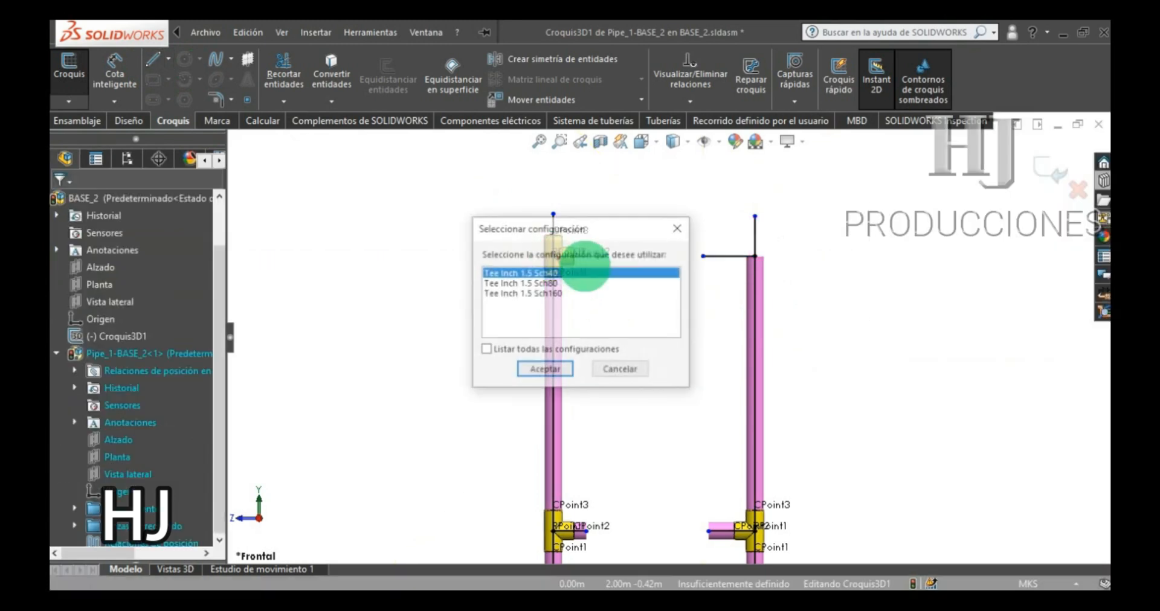
{"action": "left_click", "coordinate": [538, 364]}
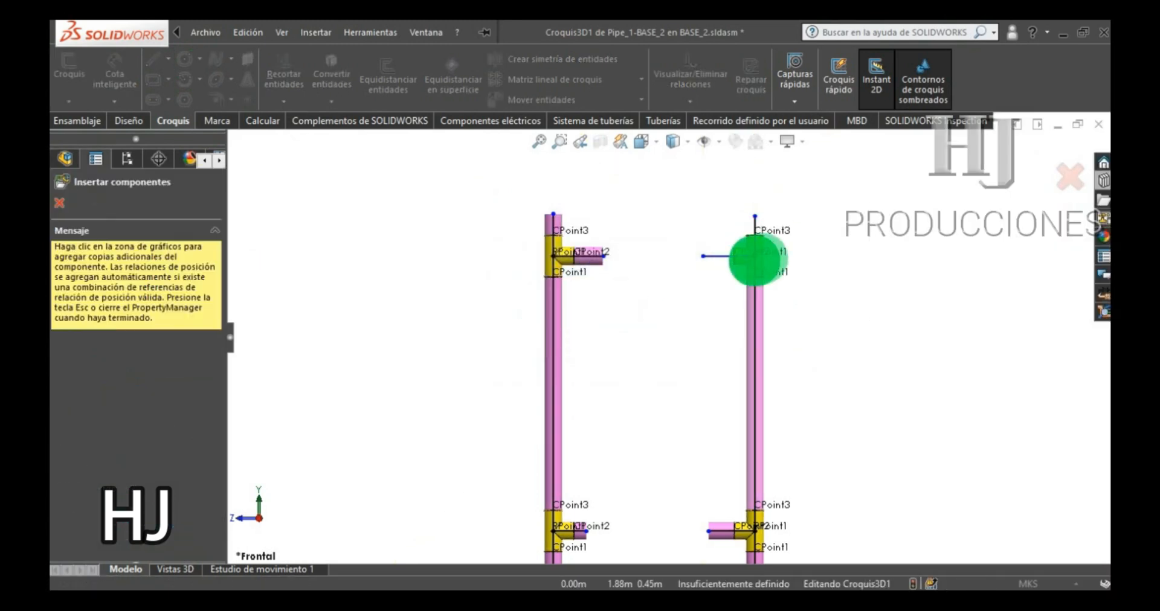
{"action": "scroll", "coordinate": [749, 290], "scroll_direction": "up", "scroll_amount": 5}
{"action": "key", "text": "Escape"}
- Dimension the left upright's full height from its foot on the base pipe to its new top end at 1.3 m
{"action": "scroll", "coordinate": [759, 328], "scroll_direction": "down", "scroll_amount": 2}
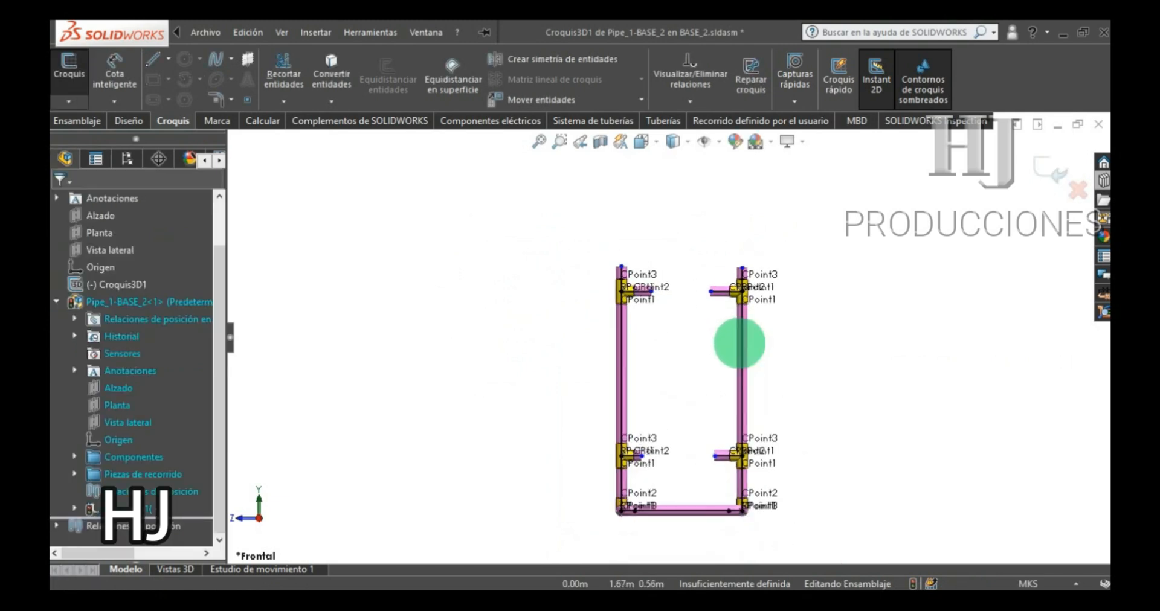
{"action": "scroll", "coordinate": [740, 343], "scroll_direction": "down", "scroll_amount": 1}
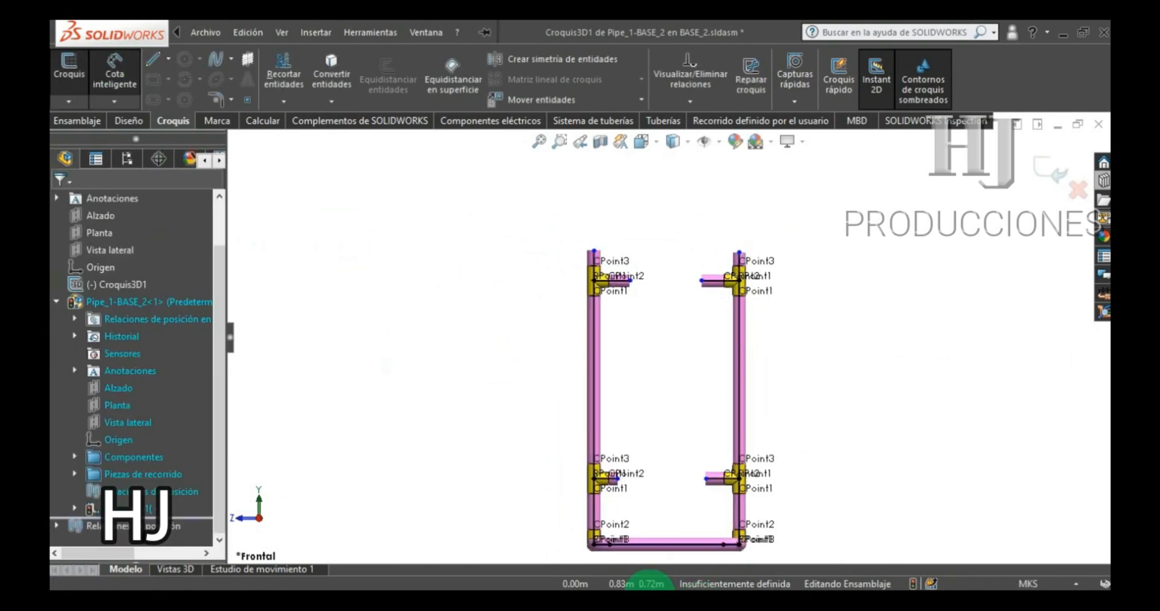
{"action": "left_click", "coordinate": [594, 545]}
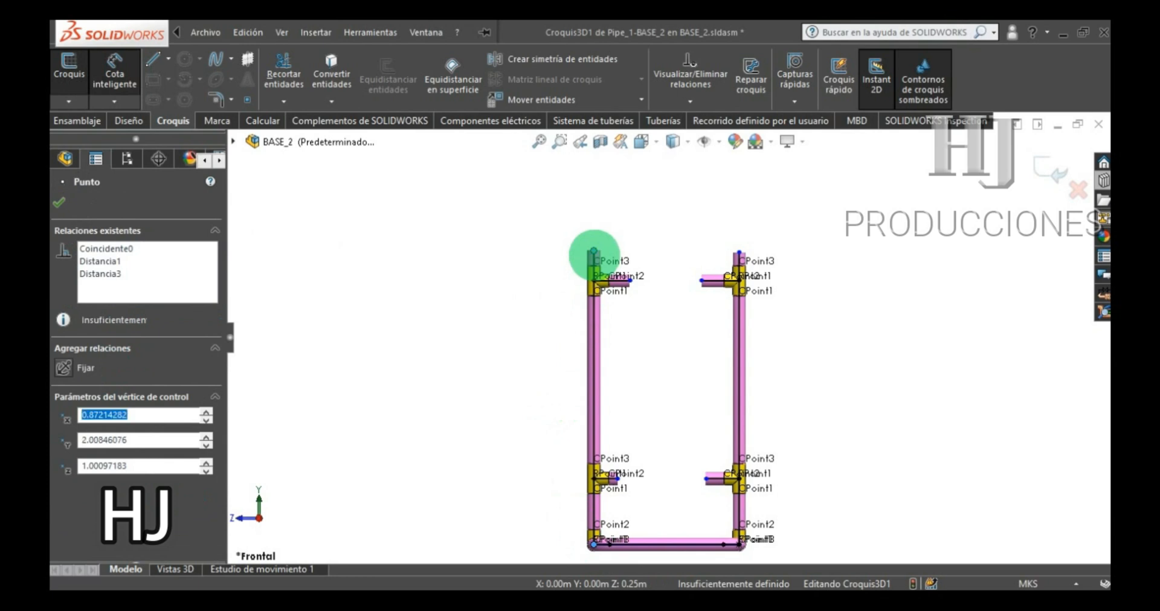
{"action": "left_click", "coordinate": [594, 254]}
{"action": "left_click", "coordinate": [495, 383]}
{"action": "type", "text": "1"}
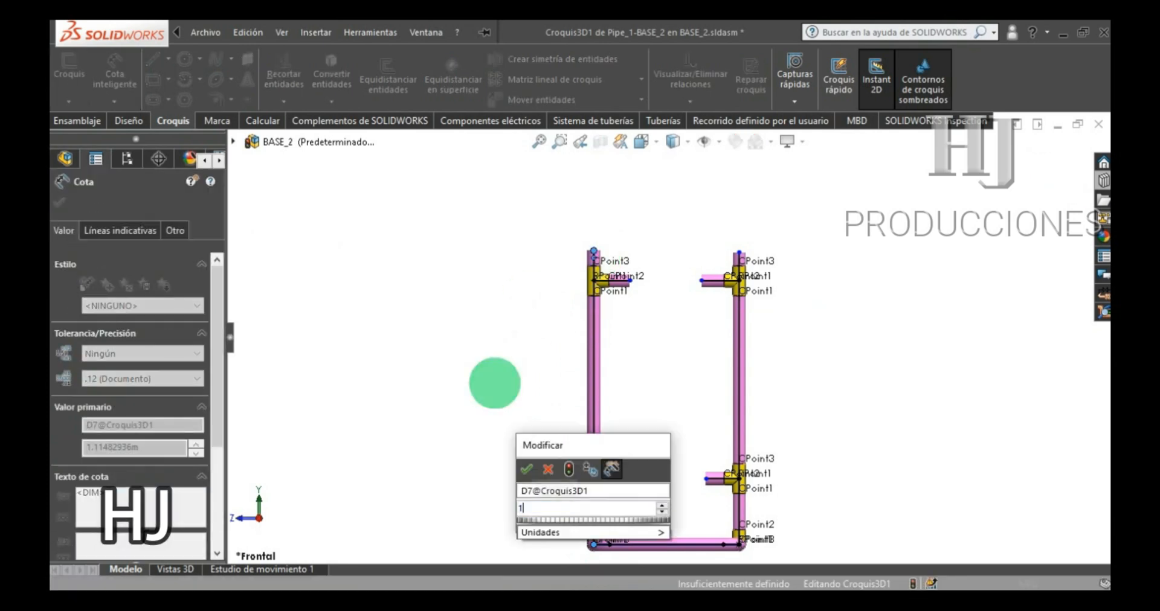
{"action": "type", "text": ".3"}
{"action": "key", "text": "Return"}
{"action": "key", "text": "Escape"}
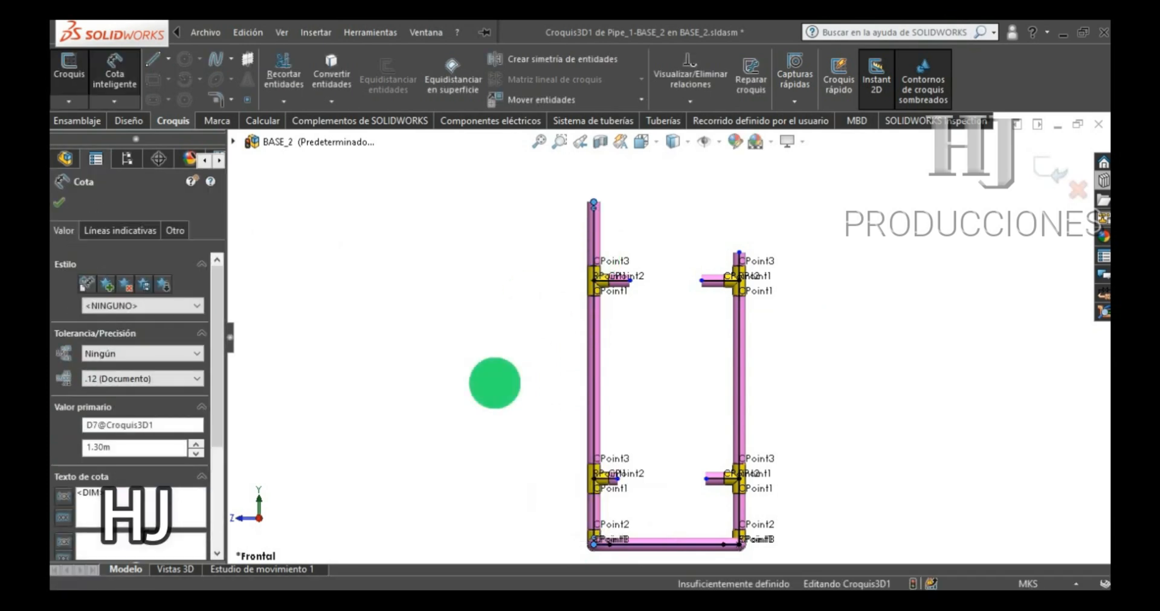
- Make the top vertical line of the right upright equal in length to the one on the left upright
{"action": "left_click", "coordinate": [595, 229]}
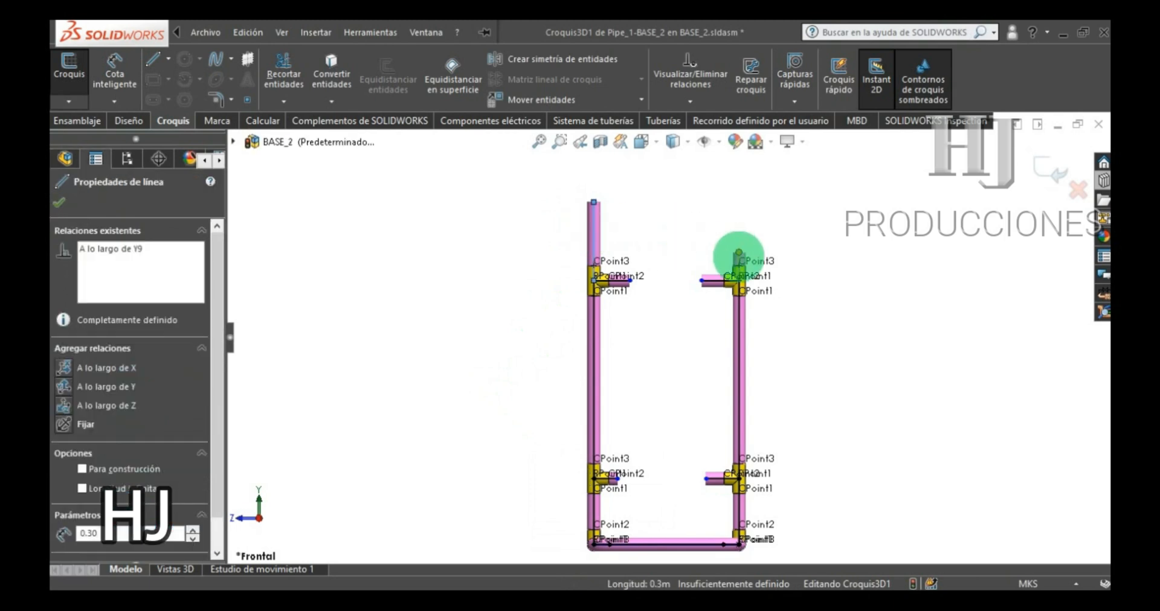
{"action": "left_click", "coordinate": [739, 257], "text": "ctrl"}
{"action": "left_click", "coordinate": [926, 187]}
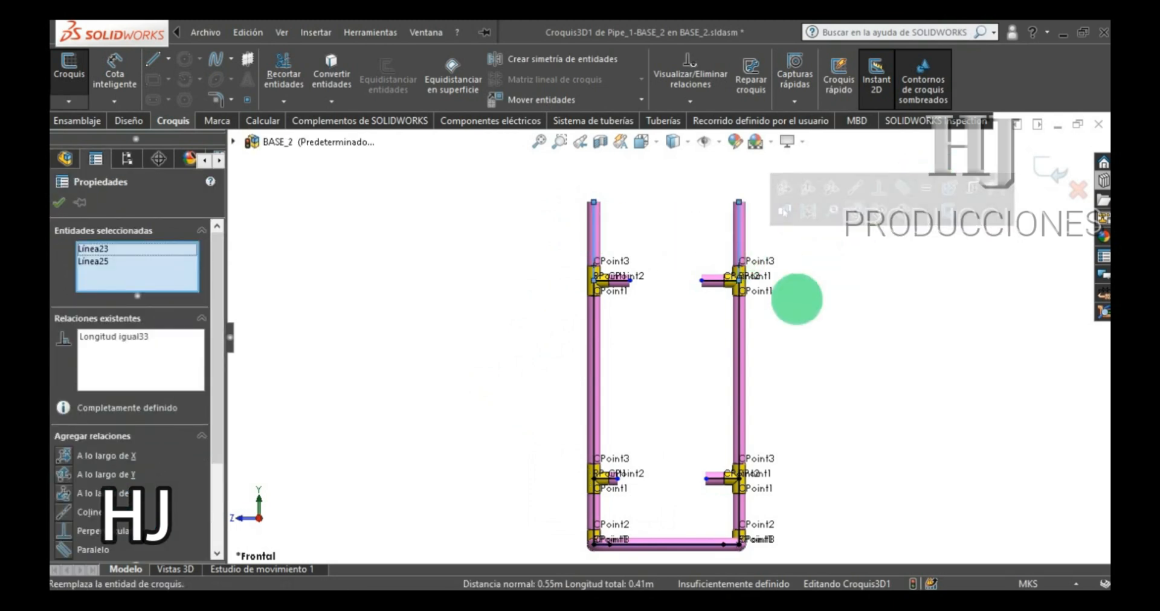
{"action": "left_click", "coordinate": [797, 299]}
{"action": "scroll", "coordinate": [53, 519], "scroll_direction": "down", "scroll_amount": 3}
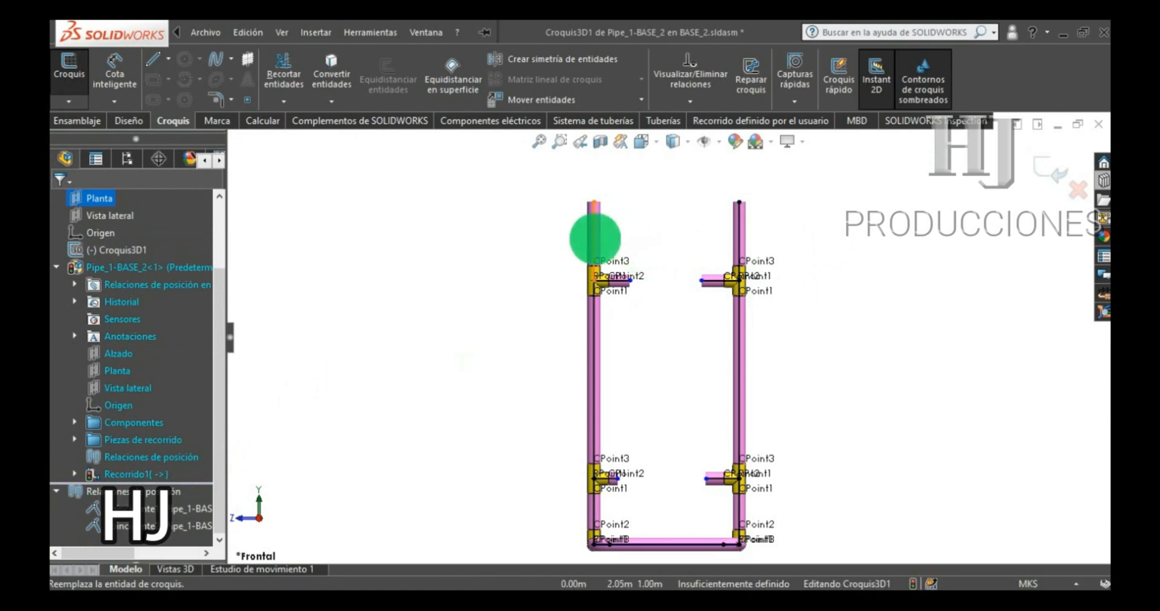
- Delete the equal-length relation between the top vertical lines of the two uprights
{"action": "left_click", "coordinate": [595, 239]}
{"action": "left_click", "coordinate": [738, 236], "text": "ctrl"}
{"action": "right_click", "coordinate": [120, 337]}
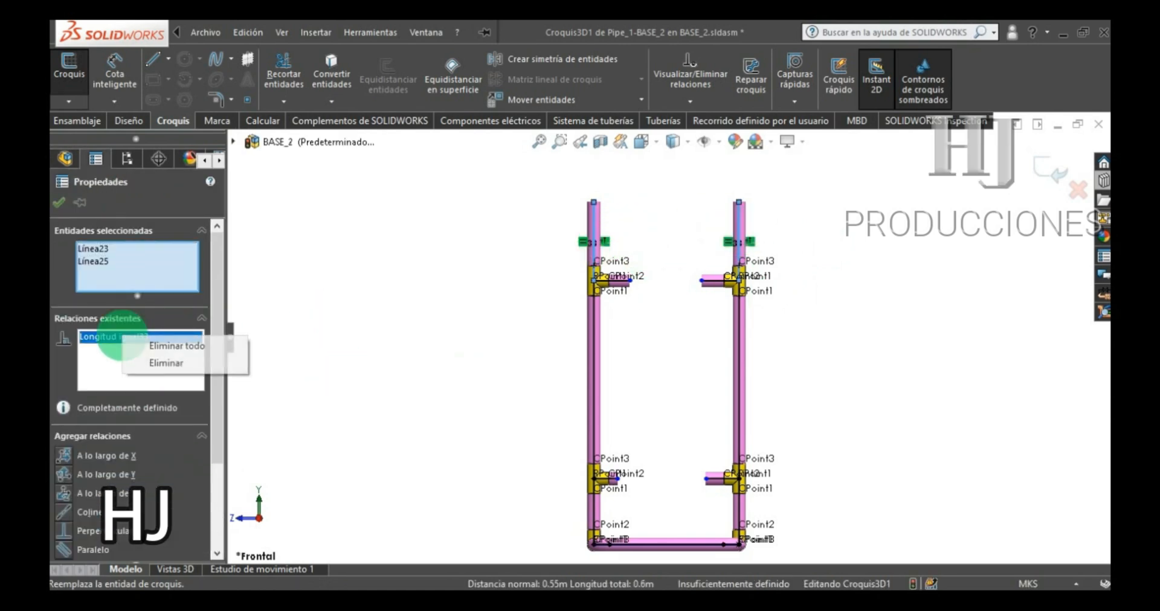
{"action": "left_click", "coordinate": [168, 345]}
{"action": "right_click", "coordinate": [150, 284]}
{"action": "left_click", "coordinate": [185, 293]}
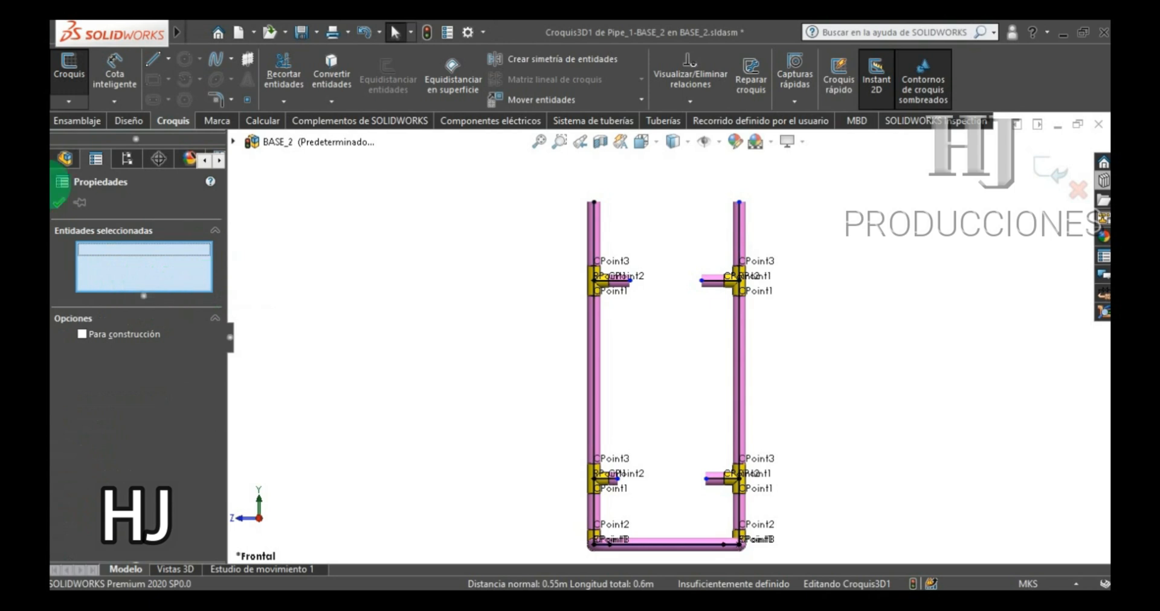
{"action": "left_click", "coordinate": [58, 203]}
- Join the top ends of the two uprights with a horizontal line and exit the route sketch
{"action": "left_click", "coordinate": [151, 58]}
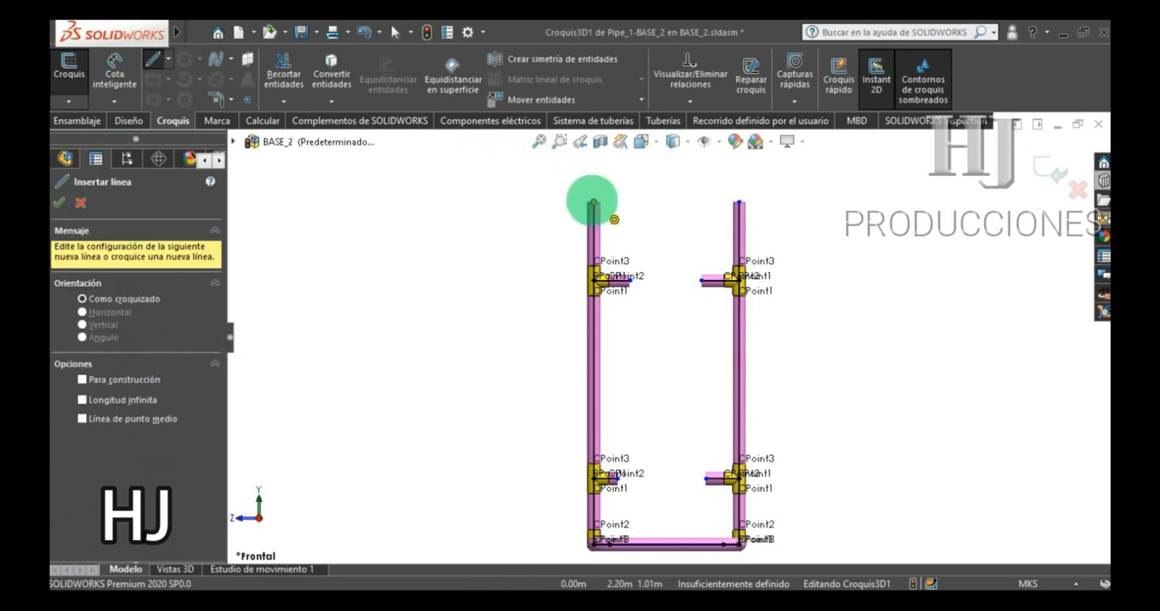
{"action": "left_click", "coordinate": [594, 202]}
{"action": "left_click", "coordinate": [739, 202]}
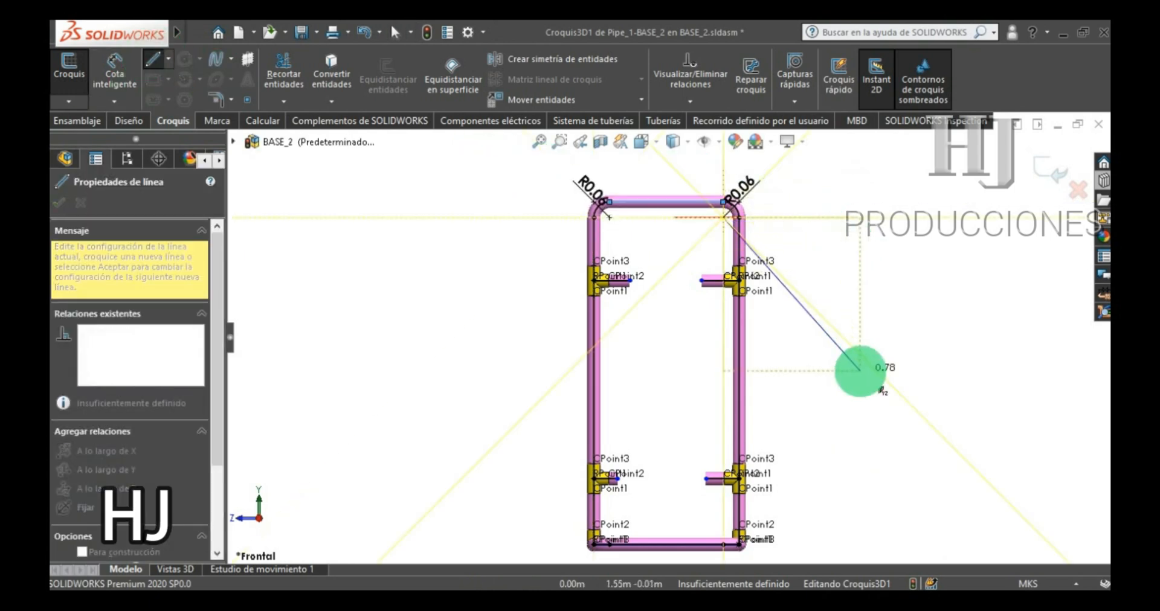
{"action": "key", "text": "Escape"}
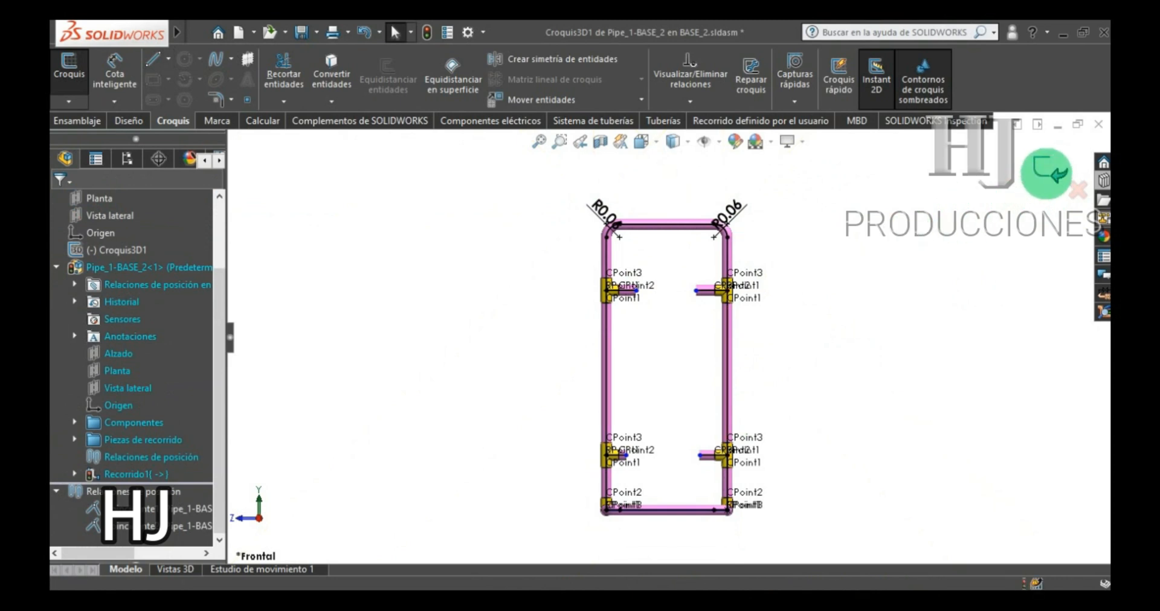
{"action": "left_click", "coordinate": [1051, 174]}
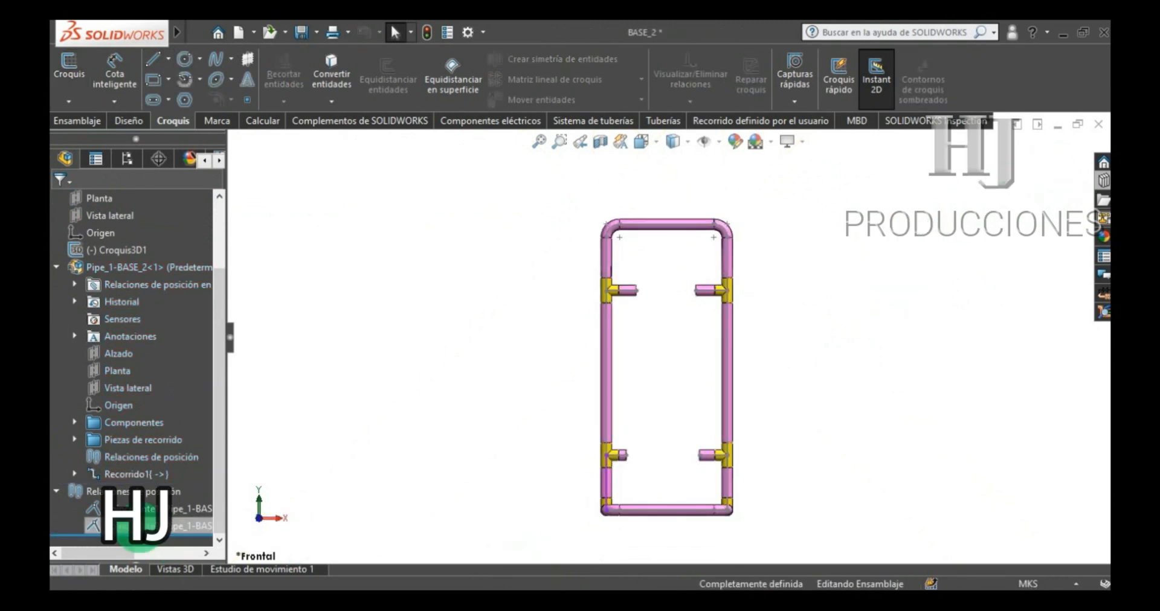
- Reopen Recorrido1 for route editing and draw vertical lines up and down from the inner end of the lower right stub
{"action": "right_click", "coordinate": [106, 456]}
{"action": "right_click", "coordinate": [104, 474]}
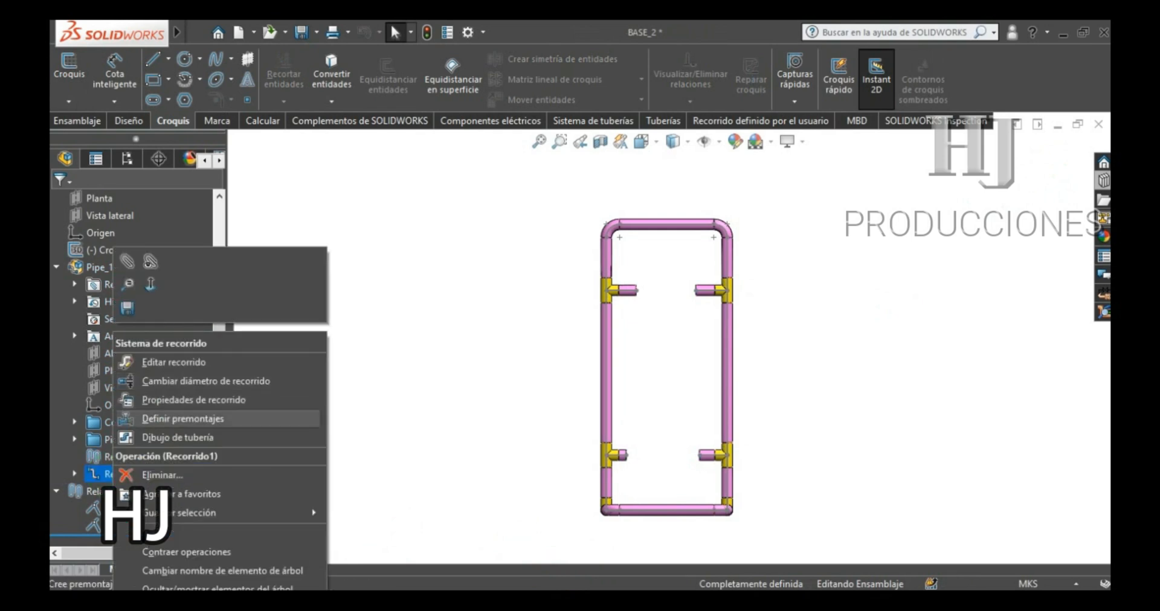
{"action": "left_click", "coordinate": [103, 474]}
{"action": "right_click", "coordinate": [103, 474]}
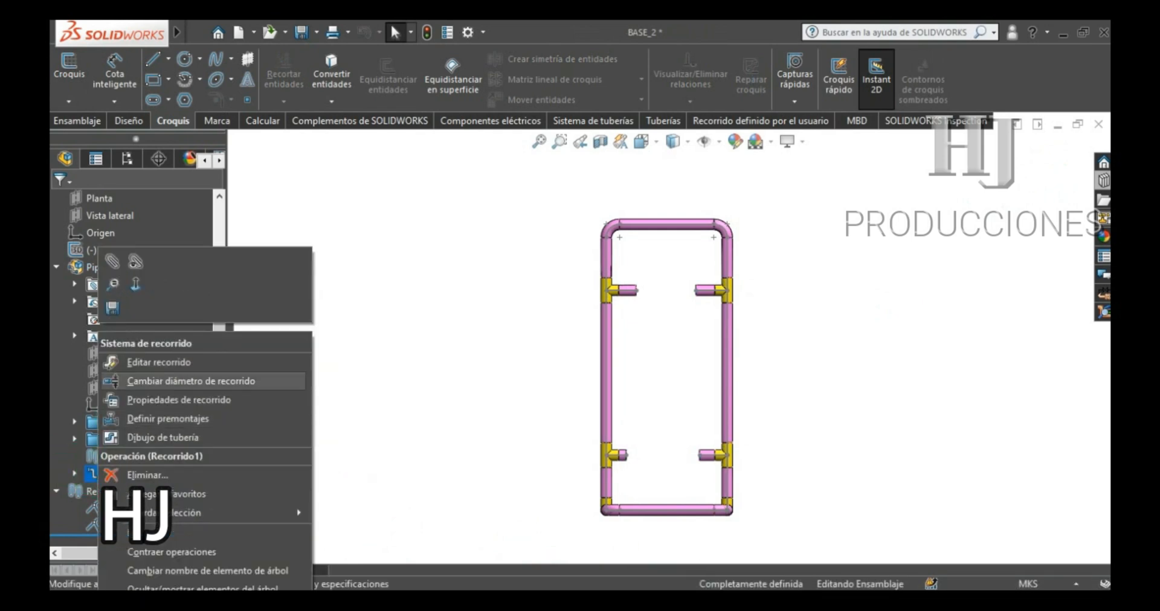
{"action": "left_click", "coordinate": [173, 362]}
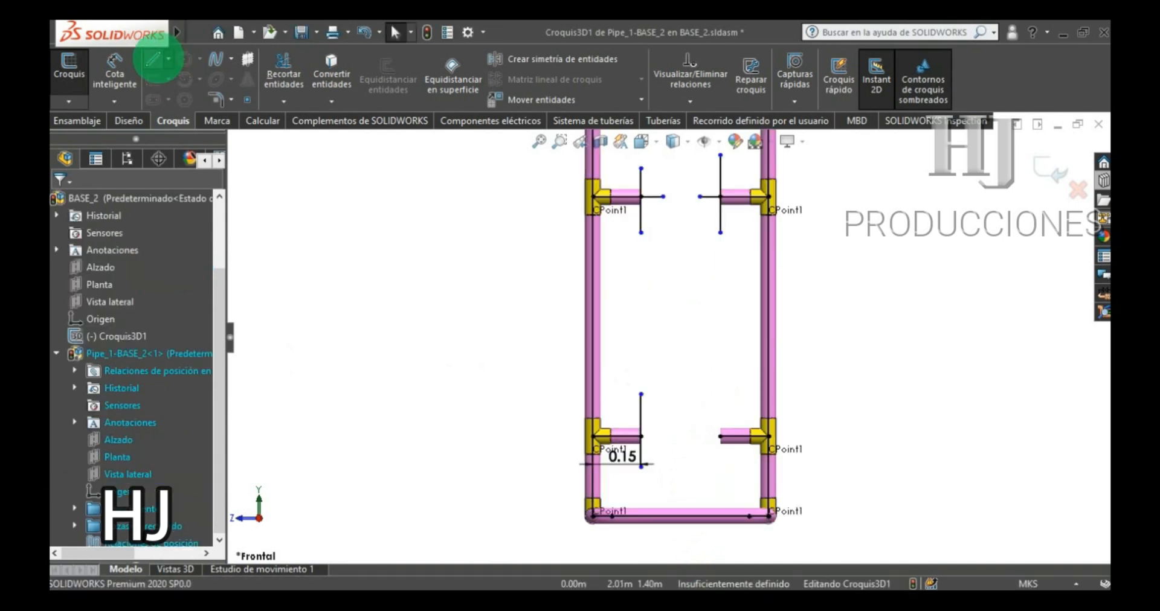
{"action": "left_click", "coordinate": [151, 58]}
{"action": "left_click", "coordinate": [721, 436]}
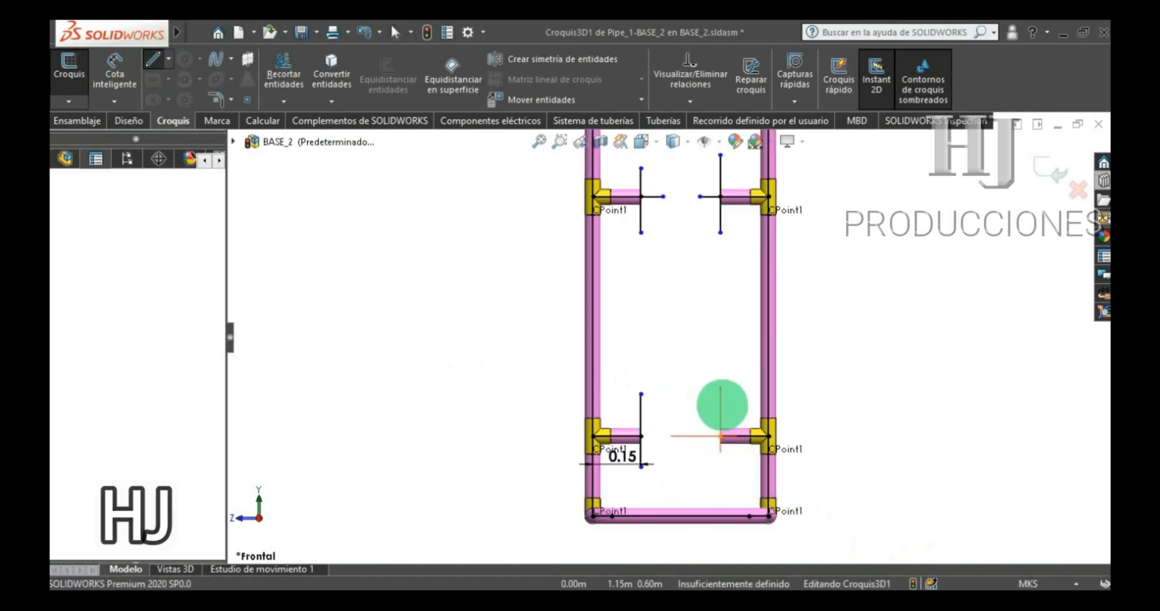
{"action": "left_click", "coordinate": [720, 399]}
{"action": "left_click", "coordinate": [721, 436]}
{"action": "scroll", "coordinate": [721, 477], "scroll_direction": "up", "scroll_amount": 1}
{"action": "left_click", "coordinate": [661, 495]}
{"action": "key", "text": "Escape"}
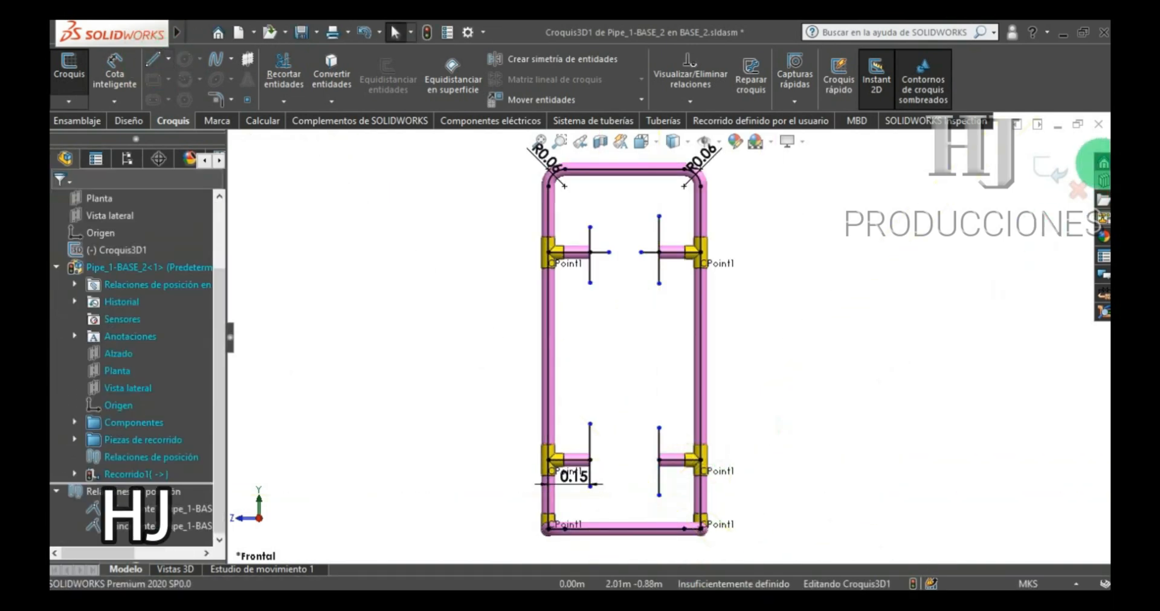
- Insert straight inch tees at the inner ends of the lower left and lower right stubs
{"action": "left_click", "coordinate": [1104, 180]}
{"action": "left_click_drag", "start_coordinate": [961, 313], "coordinate": [584, 457]}
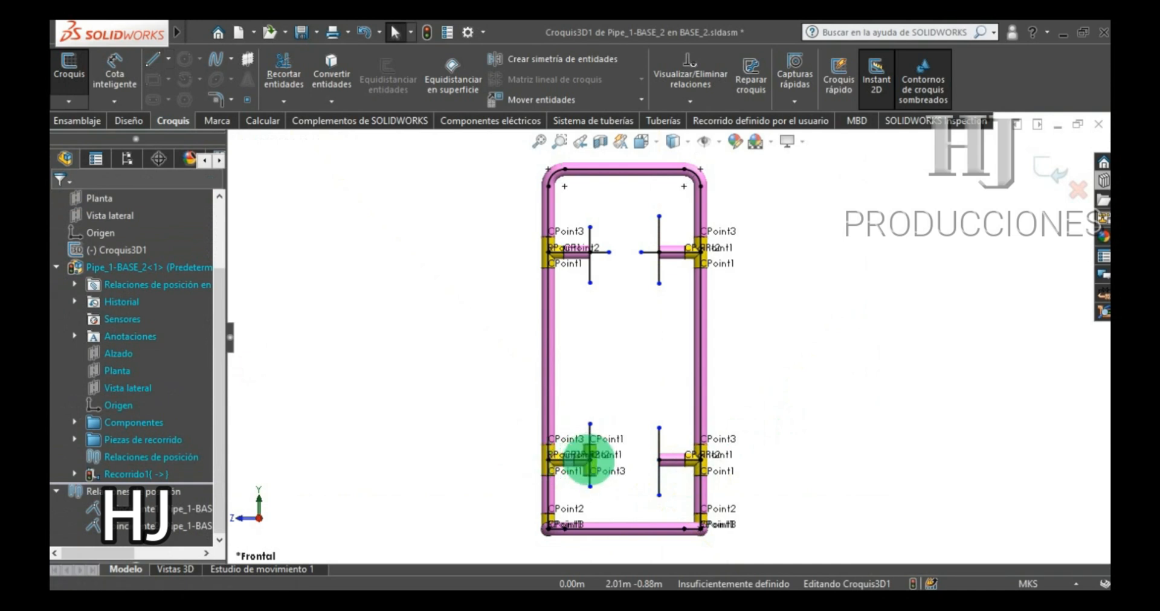
{"action": "left_click", "coordinate": [545, 369]}
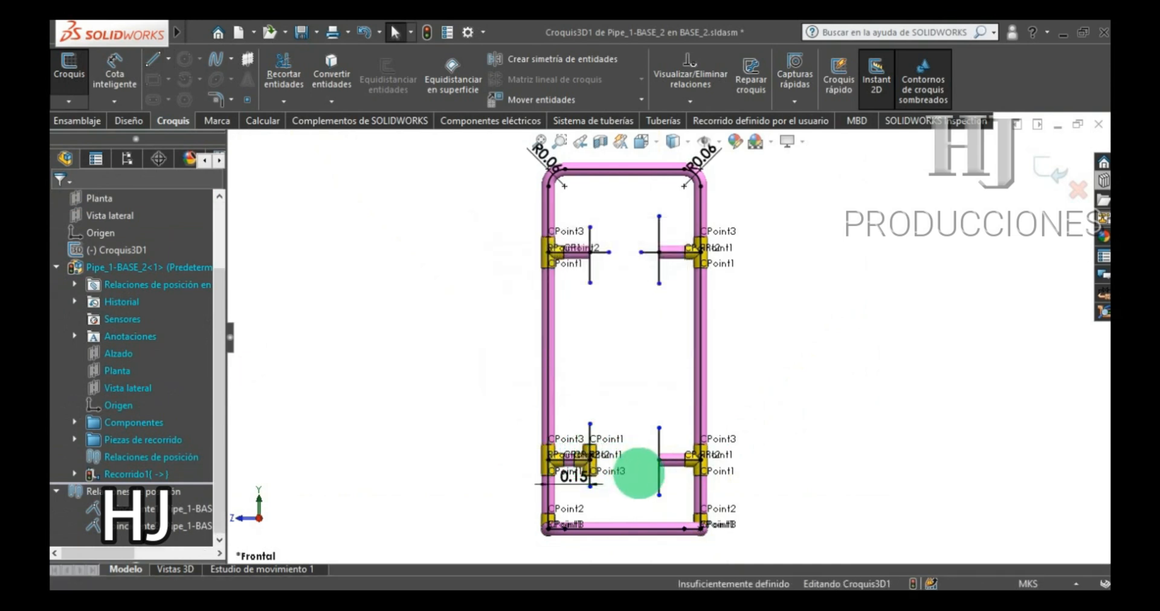
{"action": "left_click", "coordinate": [659, 461]}
{"action": "scroll", "coordinate": [758, 383], "scroll_direction": "down", "scroll_amount": 3}
{"action": "key", "text": "Escape"}
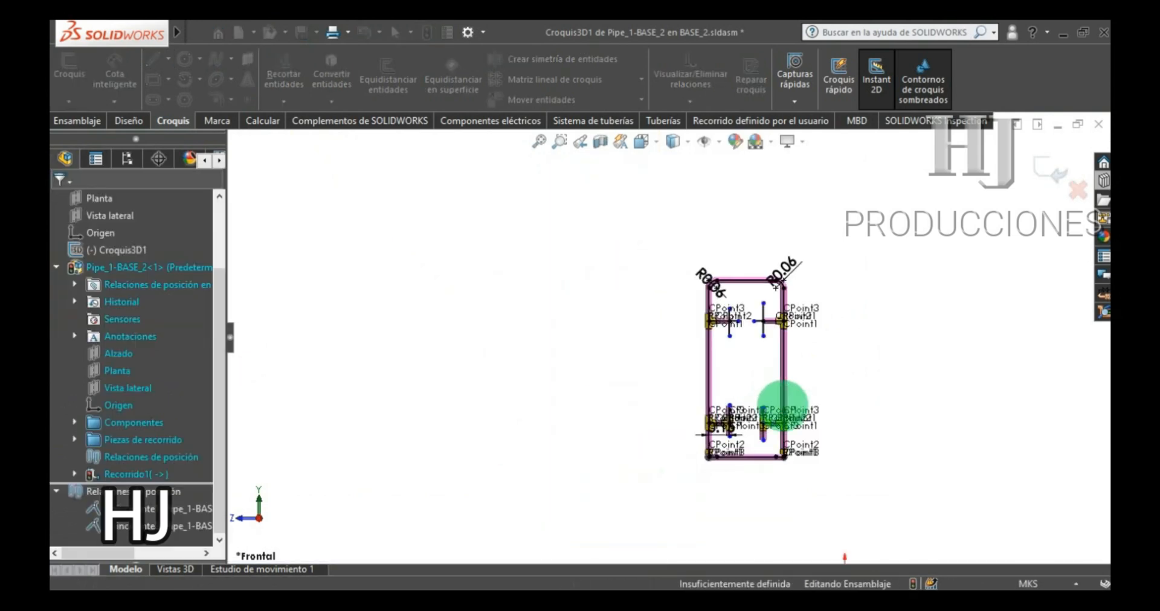
{"action": "scroll", "coordinate": [756, 401], "scroll_direction": "up", "scroll_amount": 6}
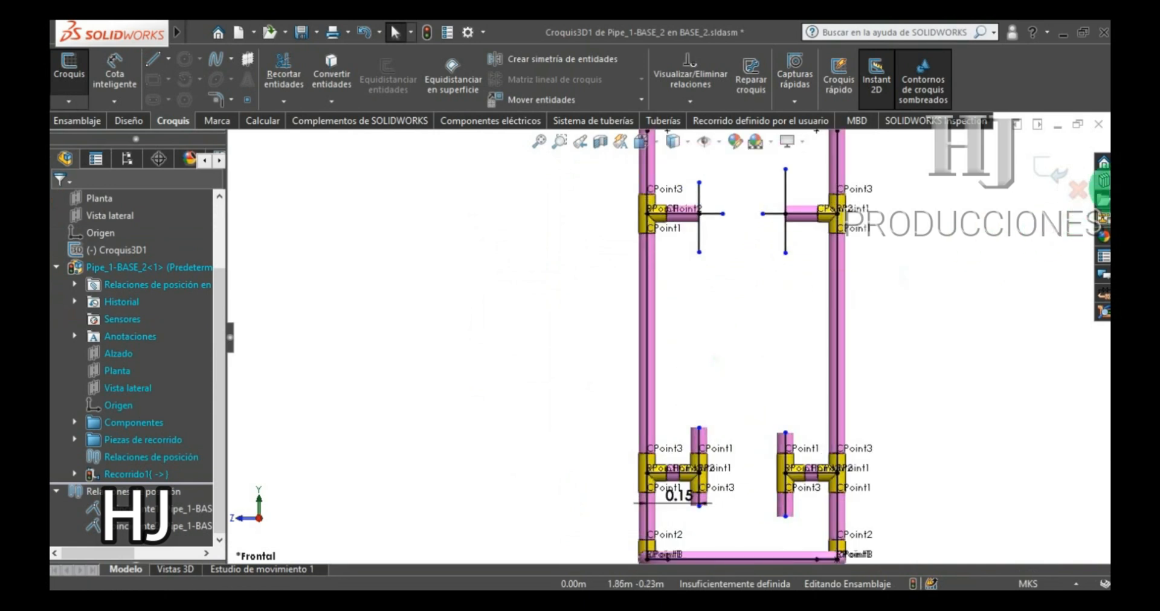
- Insert straight inch crosses in the Cross Inch 1.5 Sch 40 configuration at the line crossings of both upper stubs
{"action": "left_click", "coordinate": [1103, 200]}
{"action": "scroll", "coordinate": [983, 254], "scroll_direction": "up", "scroll_amount": 5}
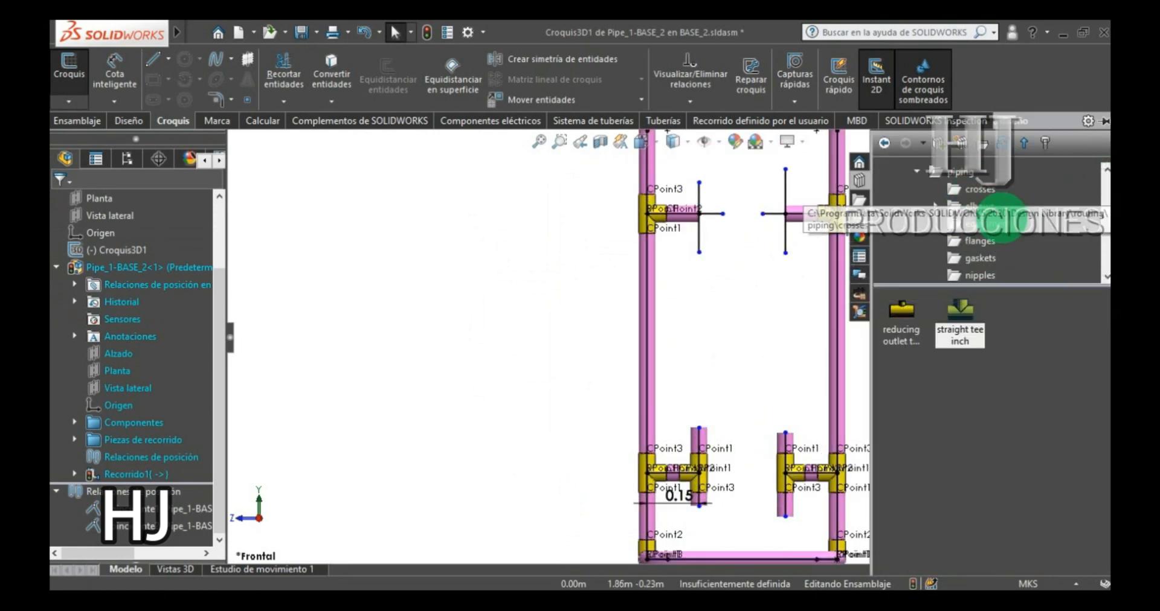
{"action": "left_click", "coordinate": [976, 189]}
{"action": "mouse_move", "coordinate": [960, 309]}
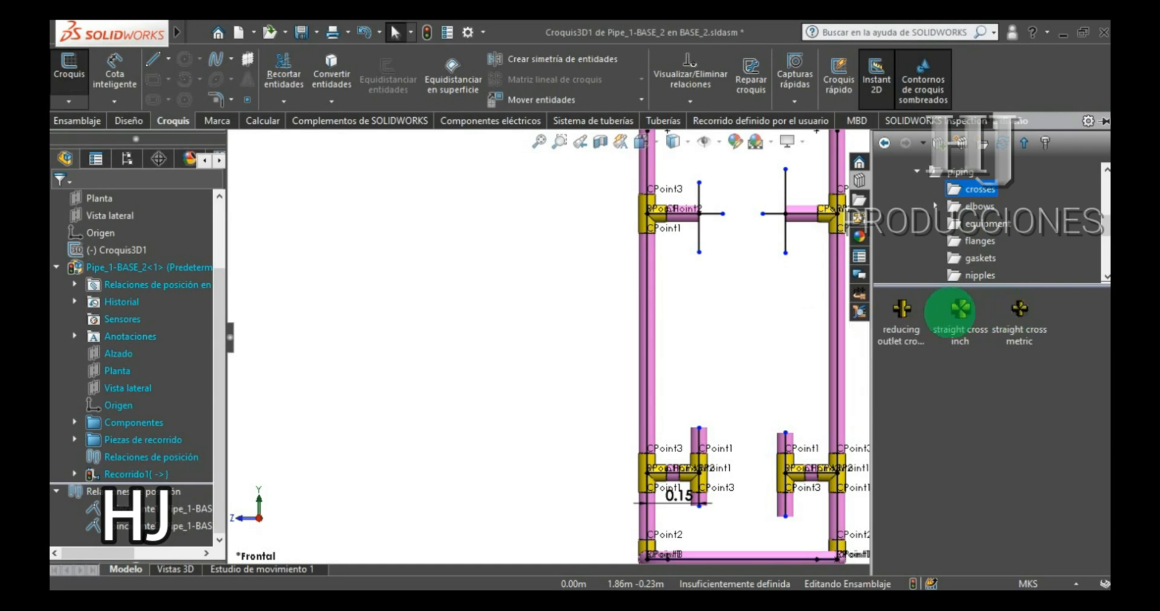
{"action": "left_click_drag", "start_coordinate": [961, 309], "coordinate": [698, 215]}
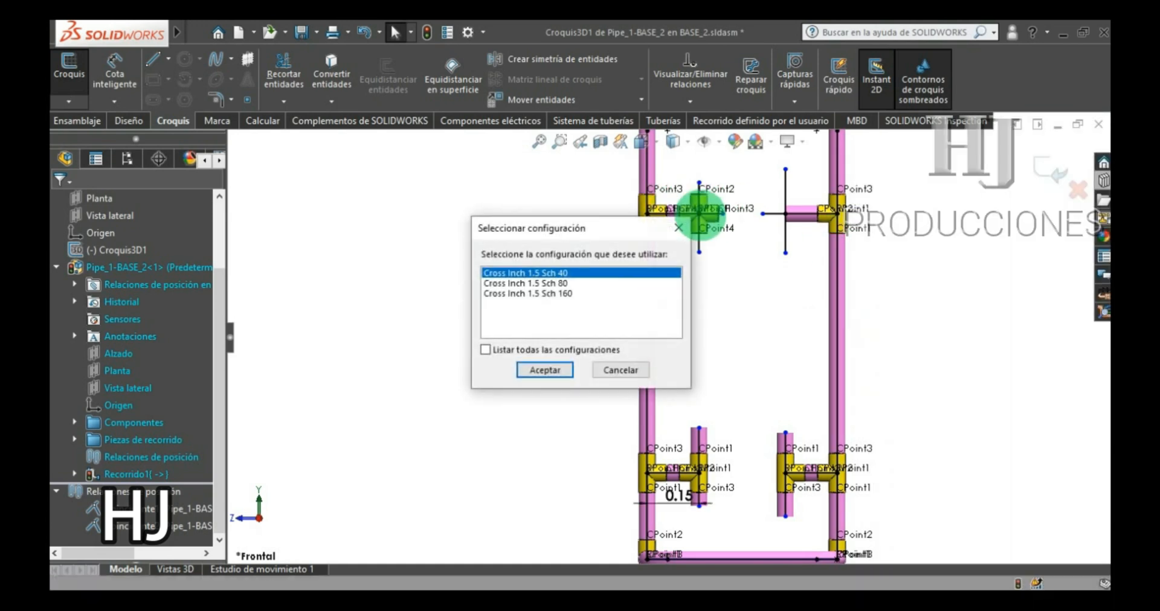
{"action": "left_click", "coordinate": [545, 370]}
{"action": "left_click", "coordinate": [785, 215]}
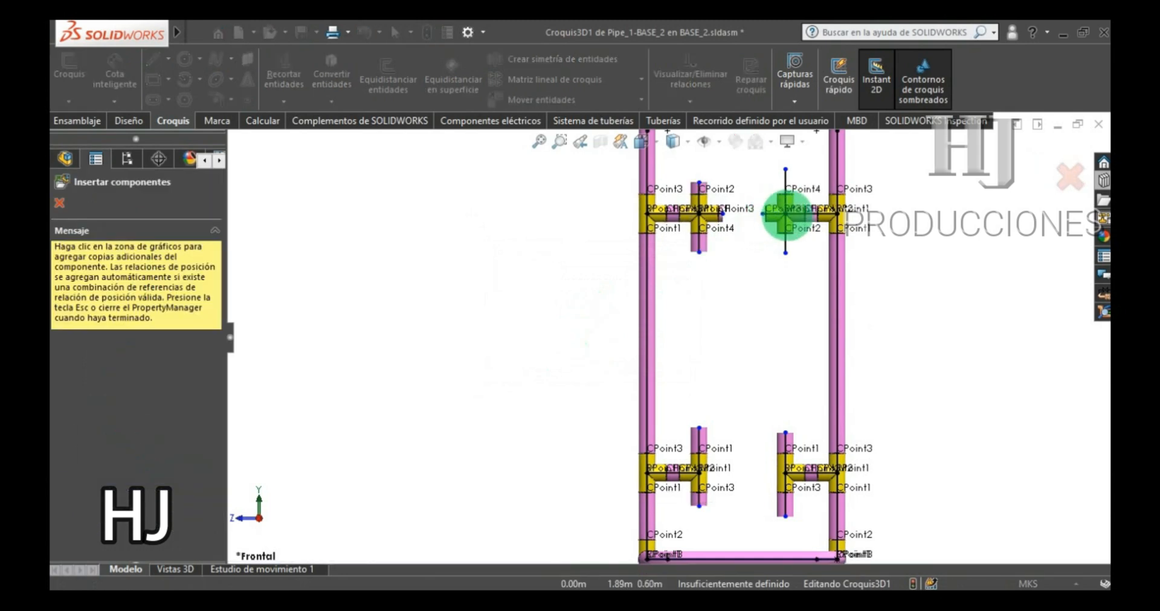
{"action": "key", "text": "Escape"}
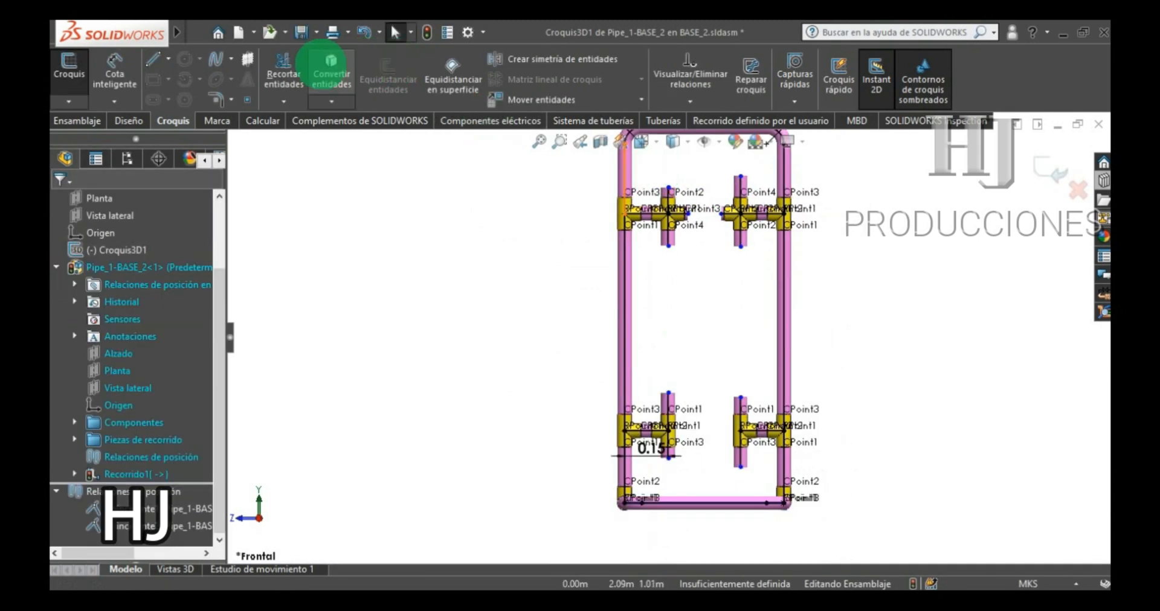
- Trim the loose line ends projecting from the inner tees and crosses, and finish editing the route
{"action": "left_click", "coordinate": [283, 73]}
{"action": "mouse_move", "coordinate": [669, 193]}
{"action": "left_mouse_down"}
{"action": "mouse_move", "coordinate": [675, 226]}
{"action": "mouse_move", "coordinate": [722, 214]}
{"action": "mouse_move", "coordinate": [669, 435]}
{"action": "mouse_move", "coordinate": [744, 418]}
{"action": "mouse_move", "coordinate": [743, 461]}
{"action": "left_mouse_up"}
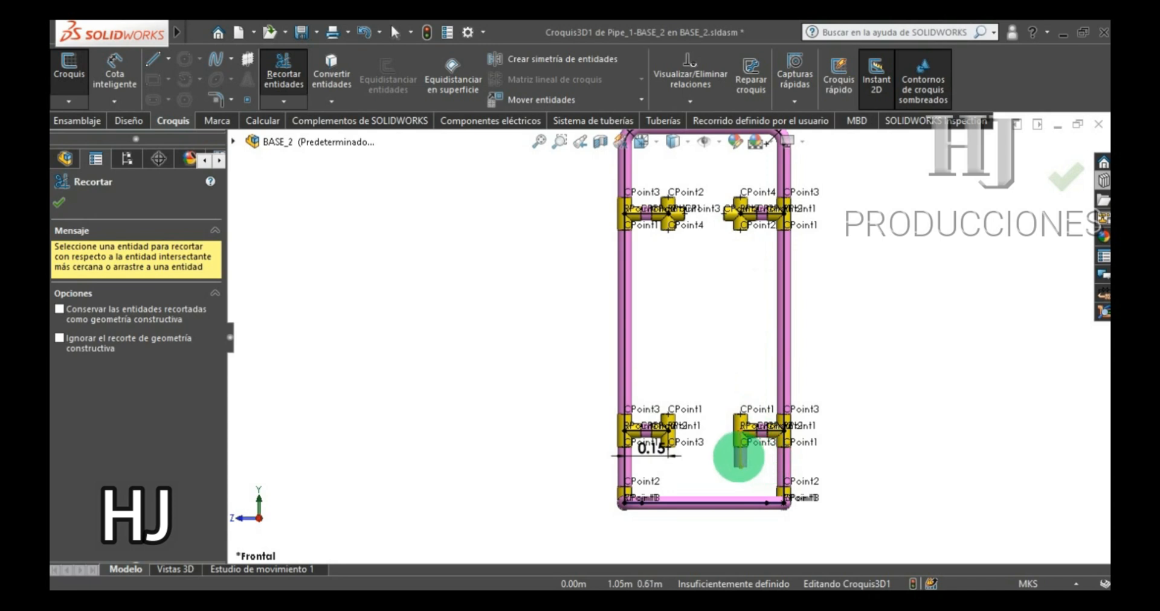
{"action": "left_click", "coordinate": [1050, 174]}
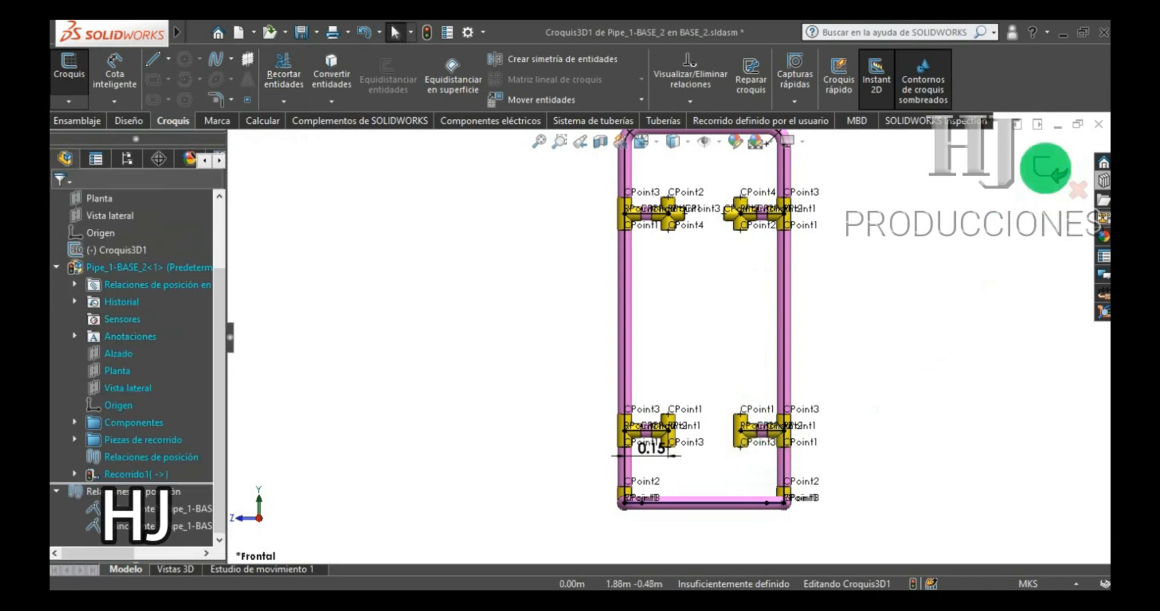
{"action": "left_click", "coordinate": [1045, 168]}
{"action": "left_click", "coordinate": [1047, 169]}
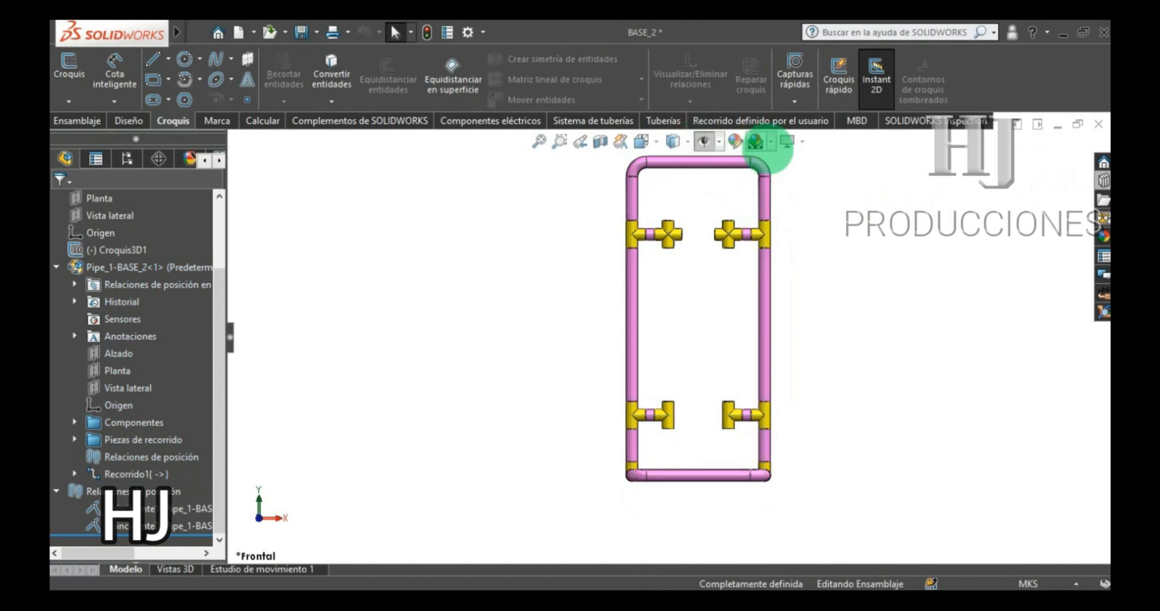
- Show the frame in isometric view and apply a blue colour appearance with red 79 and green 125 to the whole BASE_2 assembly
{"action": "left_click", "coordinate": [683, 142]}
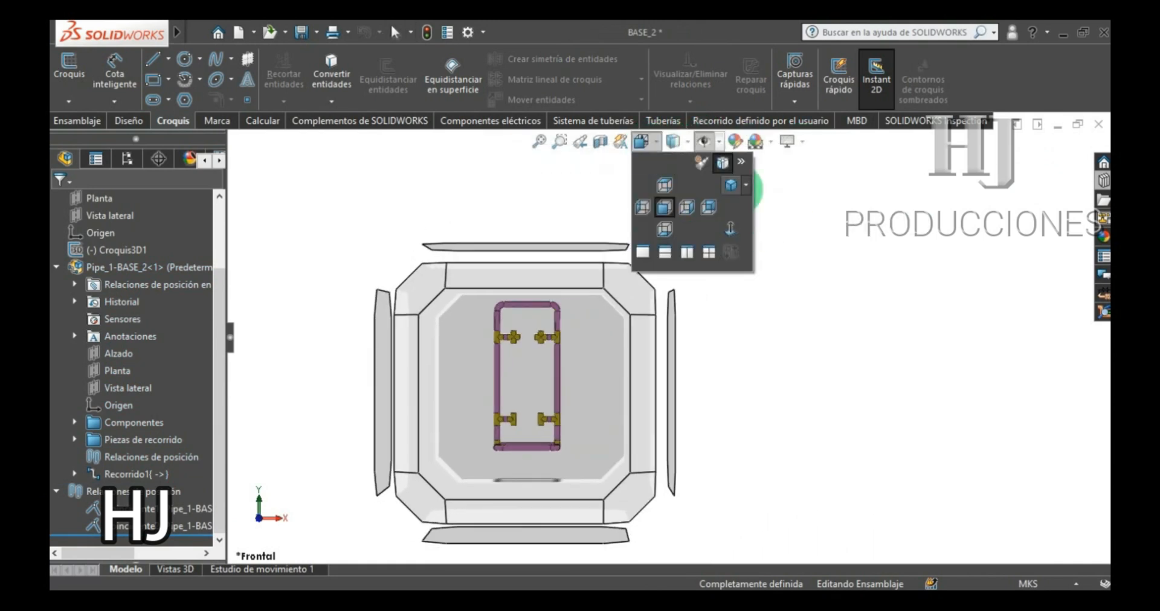
{"action": "left_click", "coordinate": [734, 187]}
{"action": "scroll", "coordinate": [213, 383], "scroll_direction": "up", "scroll_amount": 3}
{"action": "left_click", "coordinate": [129, 198]}
{"action": "right_click", "coordinate": [128, 199]}
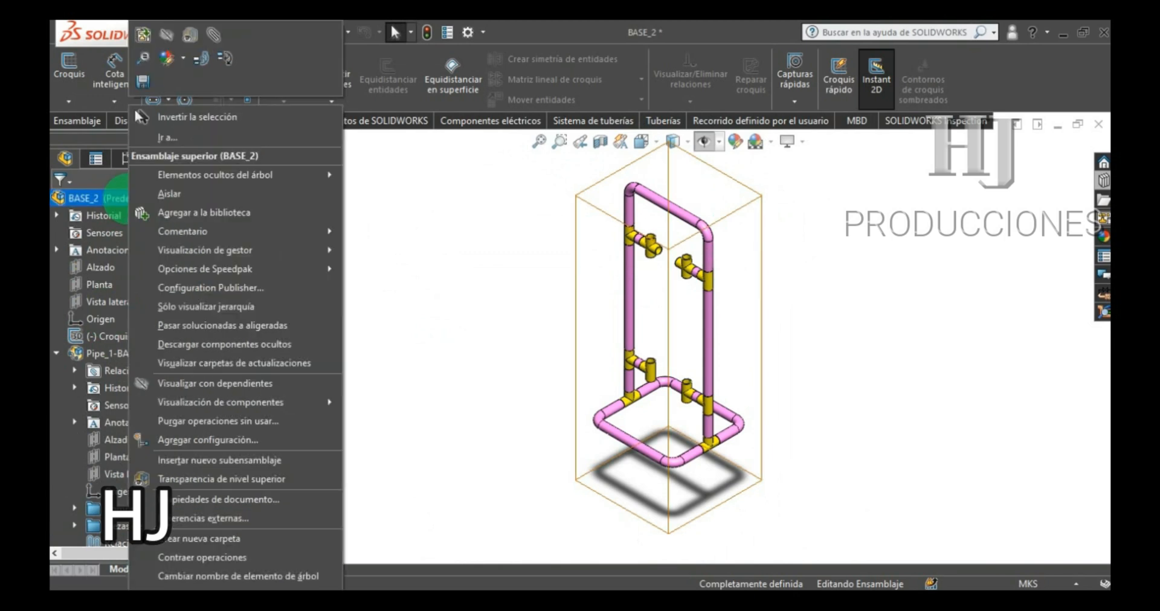
{"action": "left_click", "coordinate": [734, 142]}
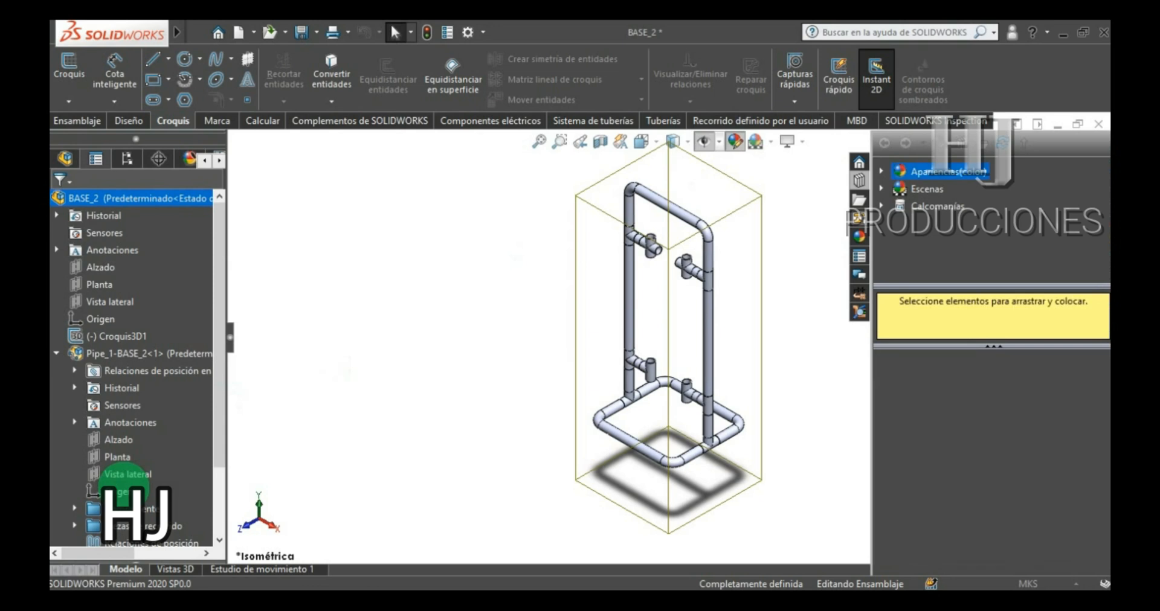
{"action": "left_click_drag", "start_coordinate": [158, 456], "coordinate": [155, 470]}
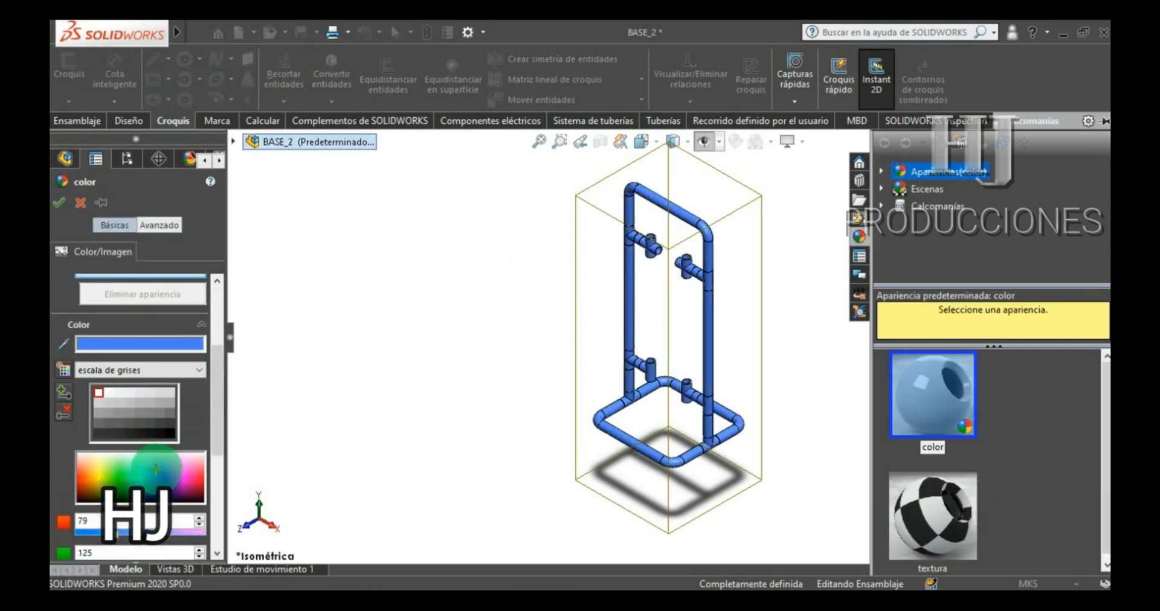
{"action": "left_click", "coordinate": [59, 202]}
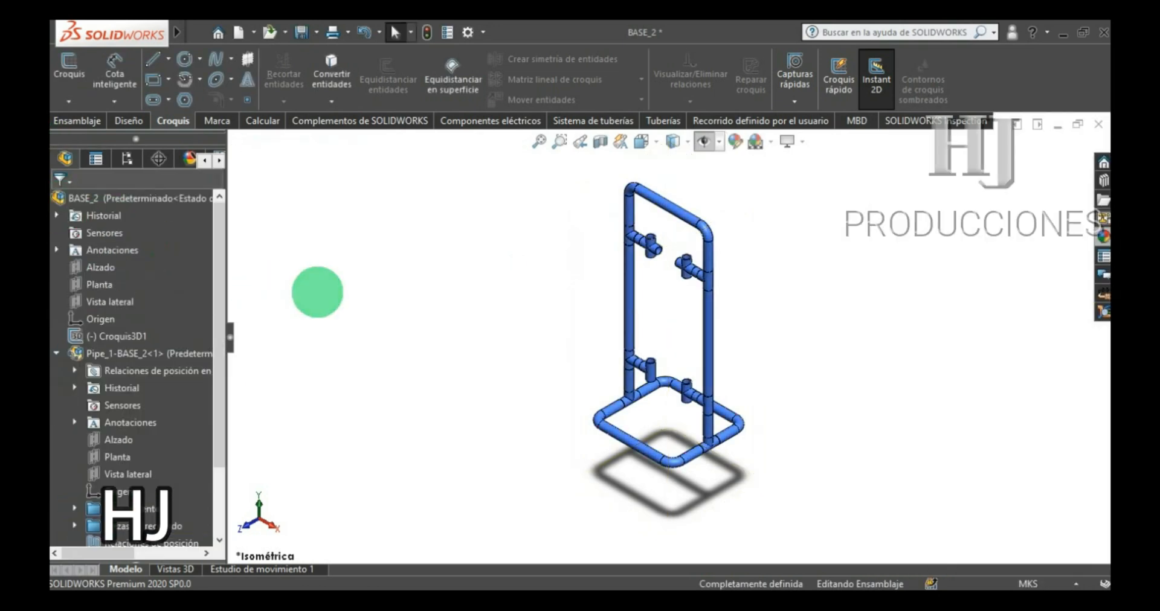
- Save the BASE_2 assembly together with all its modified referenced models
{"action": "left_click", "coordinate": [300, 32]}
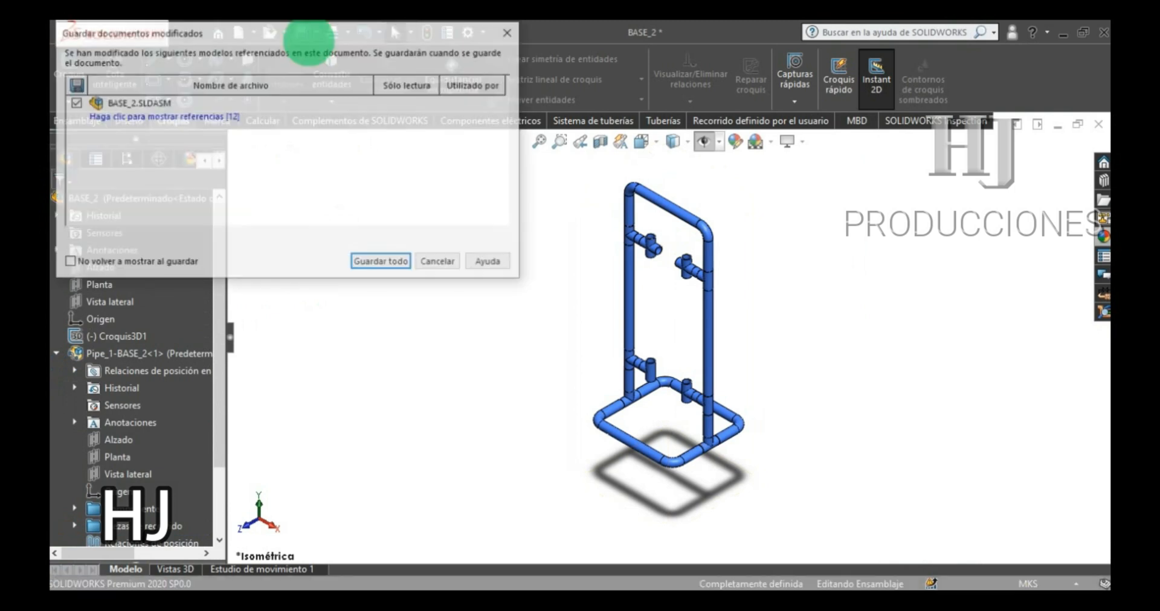
{"action": "left_click", "coordinate": [380, 262]}
{"action": "left_click", "coordinate": [546, 244]}
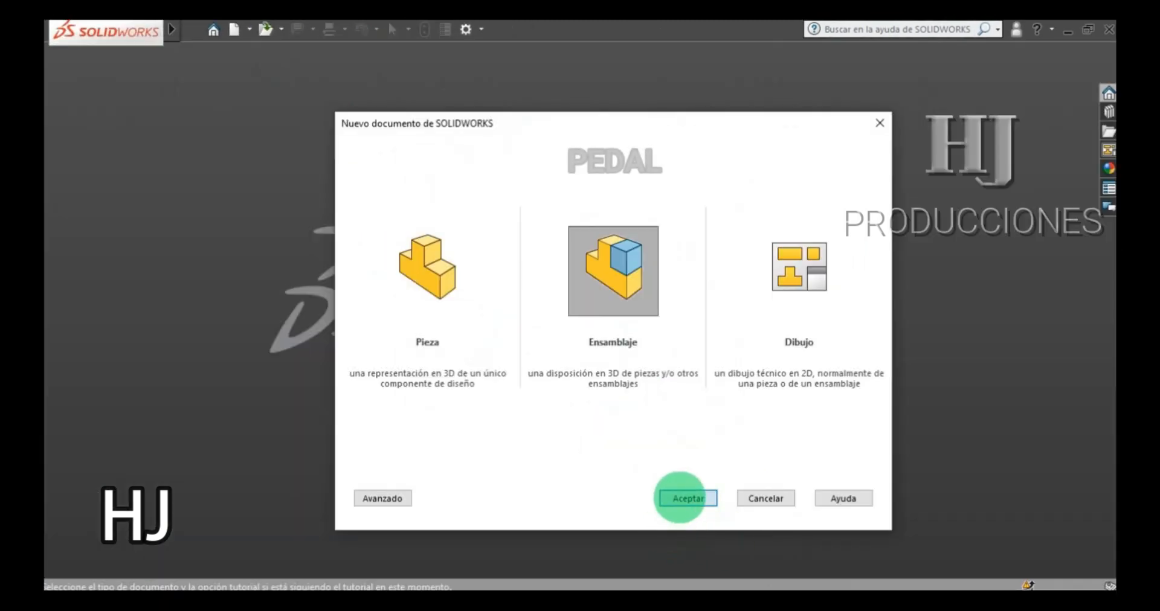
- Create a new assembly document and start a 3D sketch in it
{"action": "left_click", "coordinate": [680, 499]}
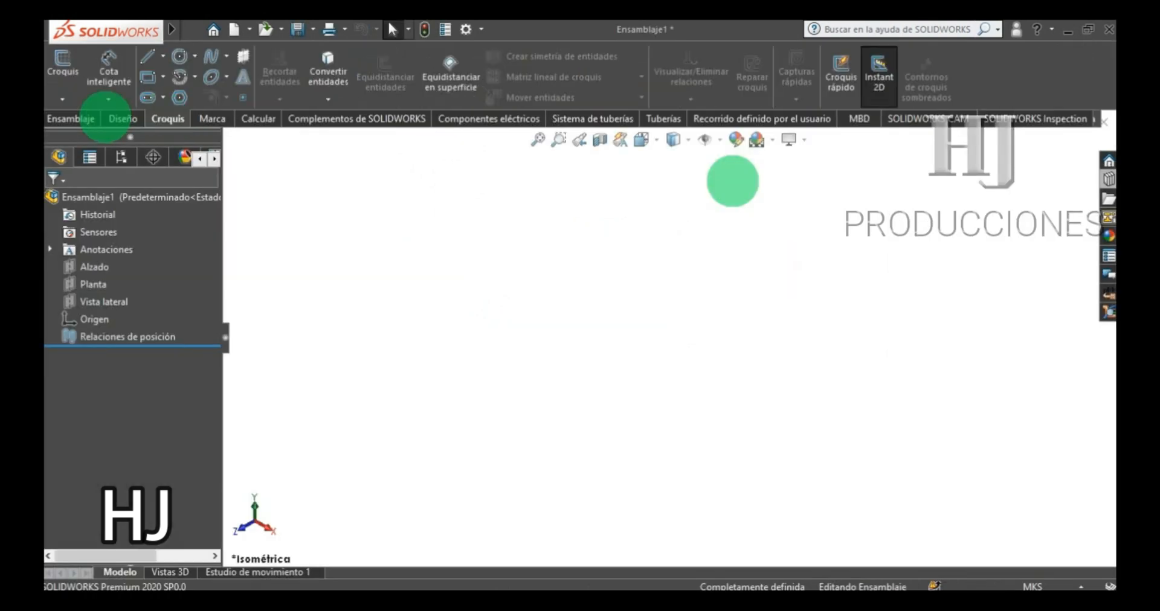
{"action": "left_click", "coordinate": [62, 98]}
{"action": "left_click", "coordinate": [76, 137]}
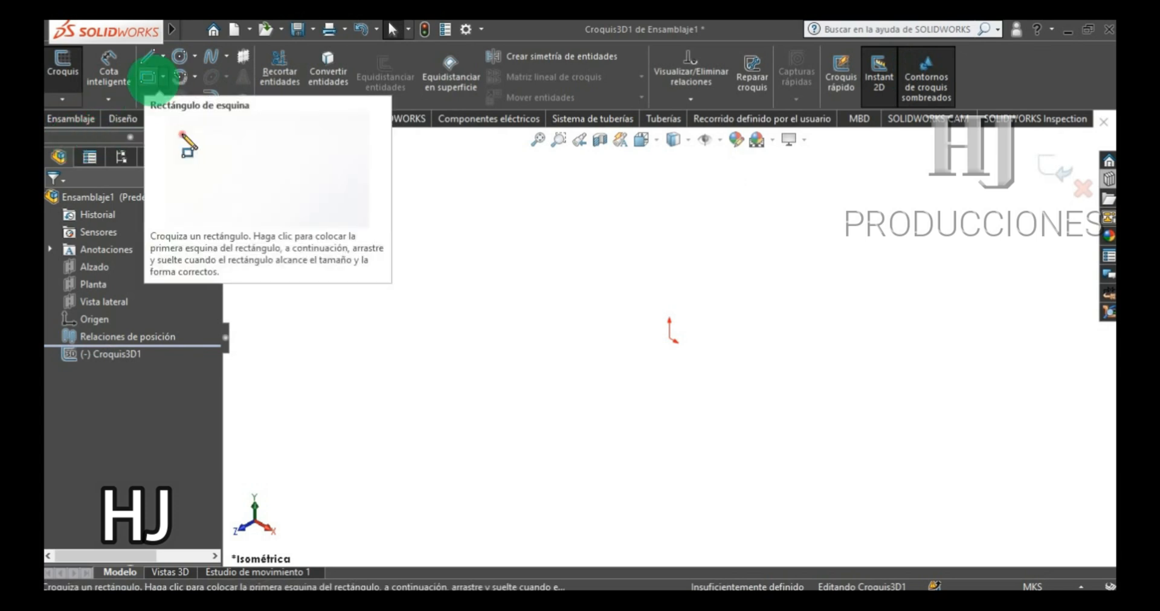
- Sketch a corner rectangle about 0.11 m high on the front plane, starting at the origin
{"action": "left_click", "coordinate": [148, 77]}
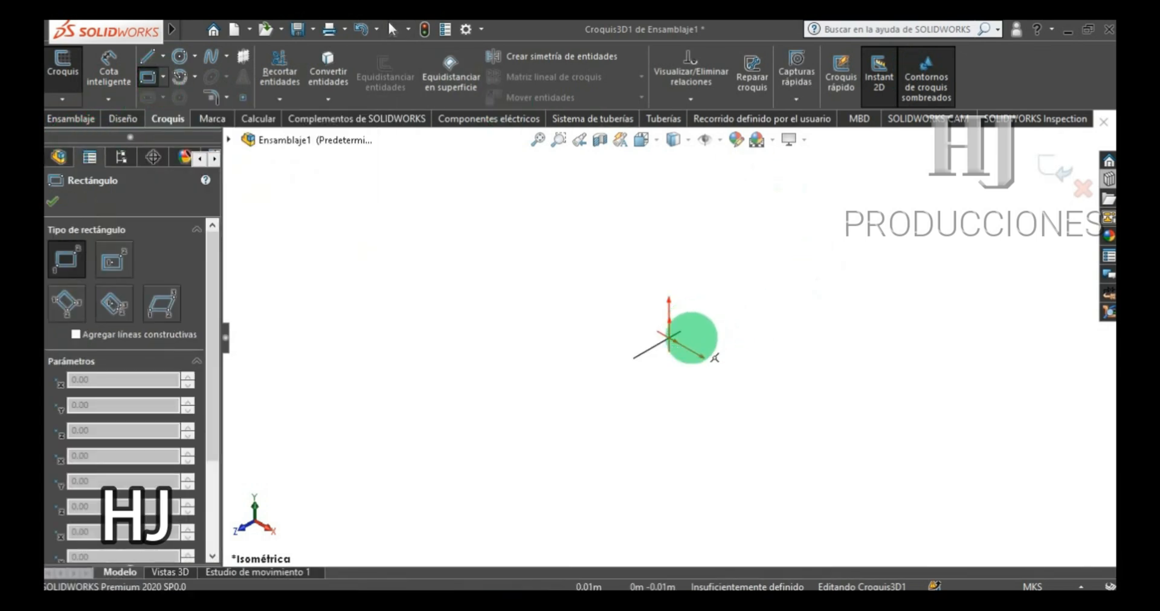
{"action": "mouse_move", "coordinate": [667, 337]}
{"action": "left_mouse_down"}
{"action": "mouse_move", "coordinate": [728, 236]}
{"action": "mouse_move", "coordinate": [732, 200]}
{"action": "left_mouse_up"}
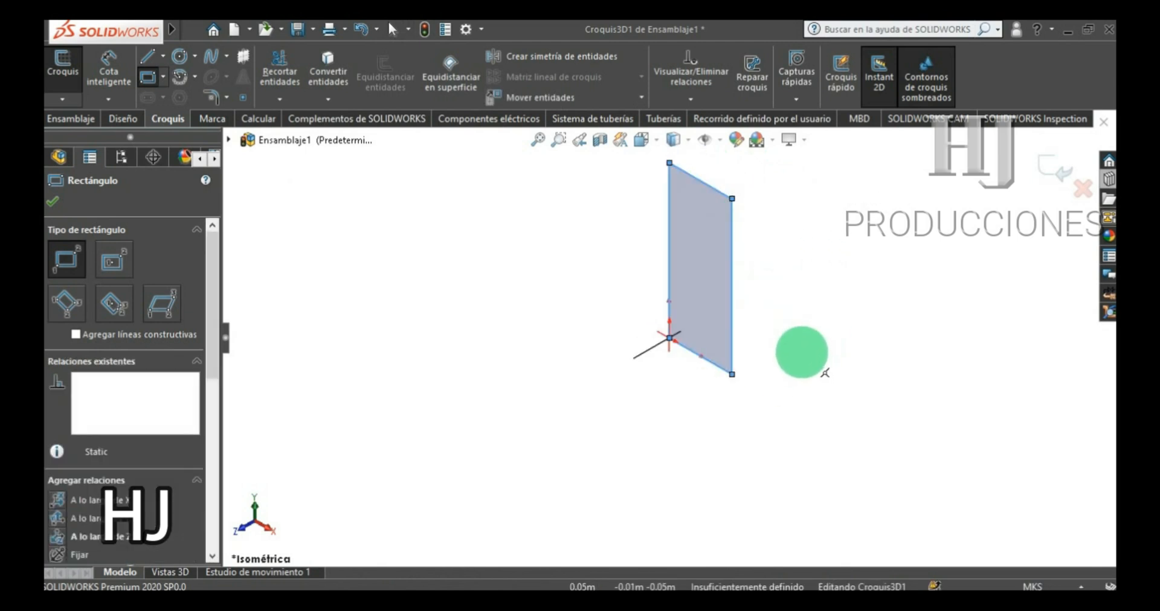
{"action": "key", "text": "Escape"}
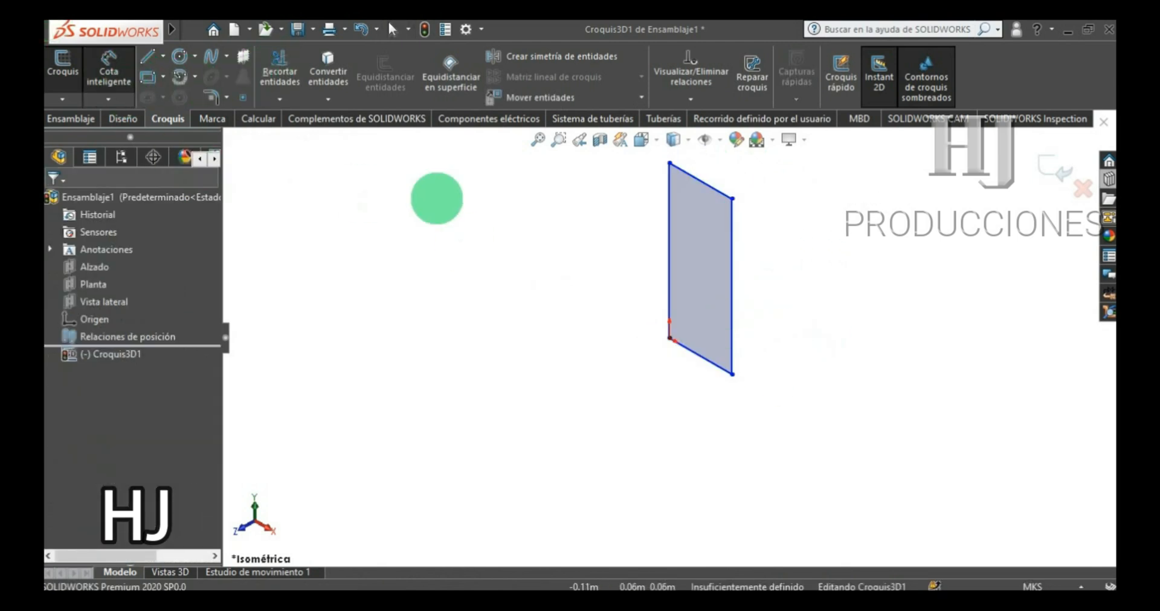
- Dimension the rectangle 1.05 m high and 0.25 m wide, and exit the 3D sketch
{"action": "left_click_drag", "start_coordinate": [670, 266], "coordinate": [608, 268]}
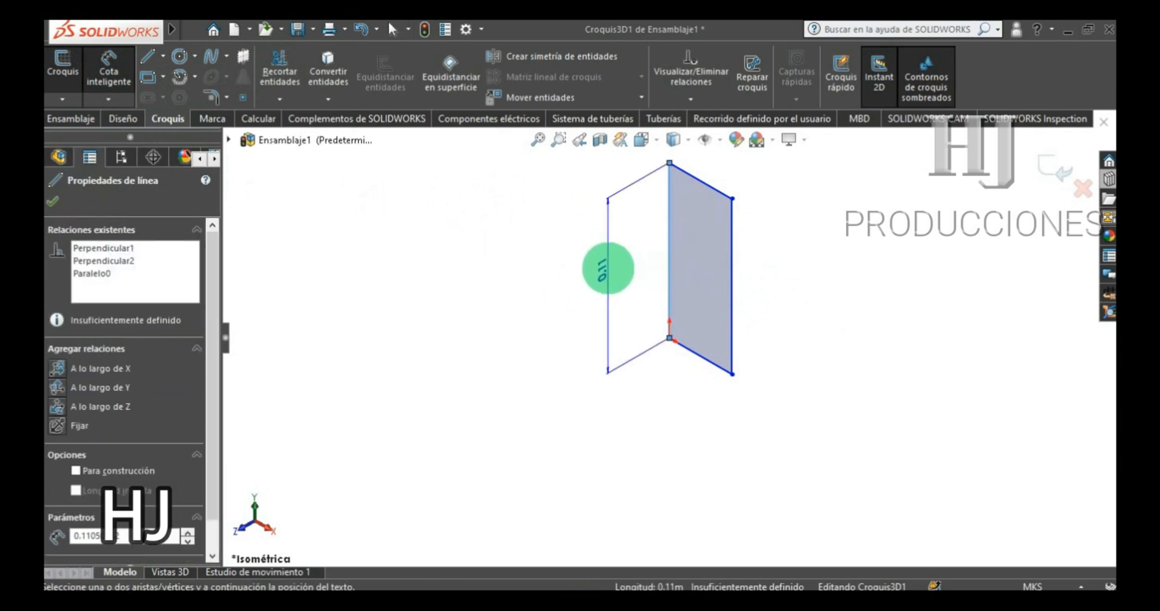
{"action": "left_click", "coordinate": [610, 272]}
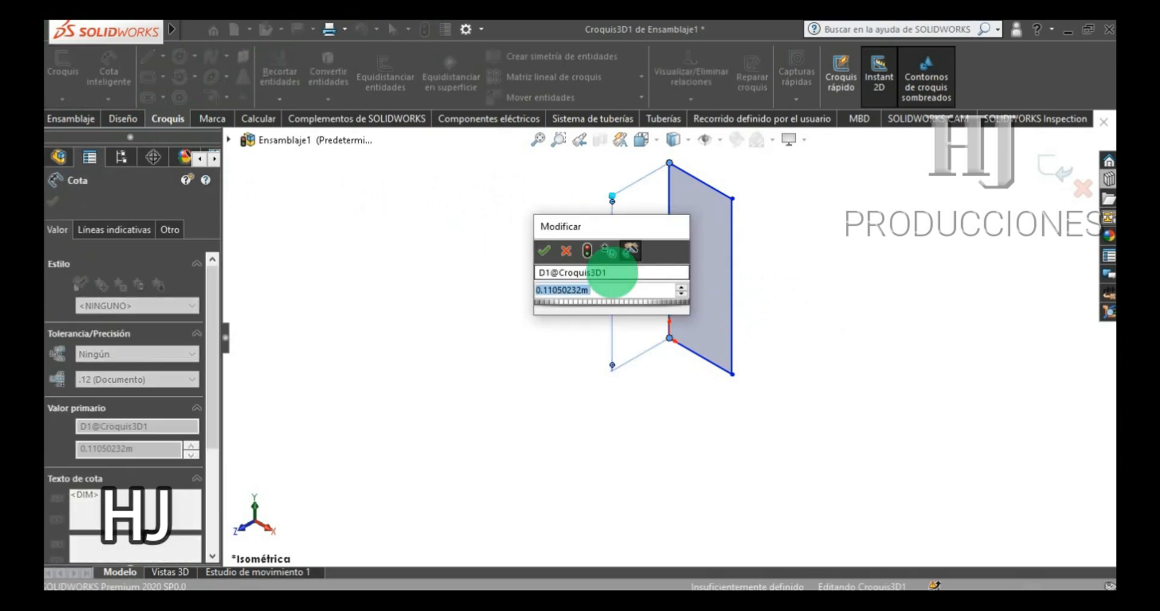
{"action": "type", "text": "1.05"}
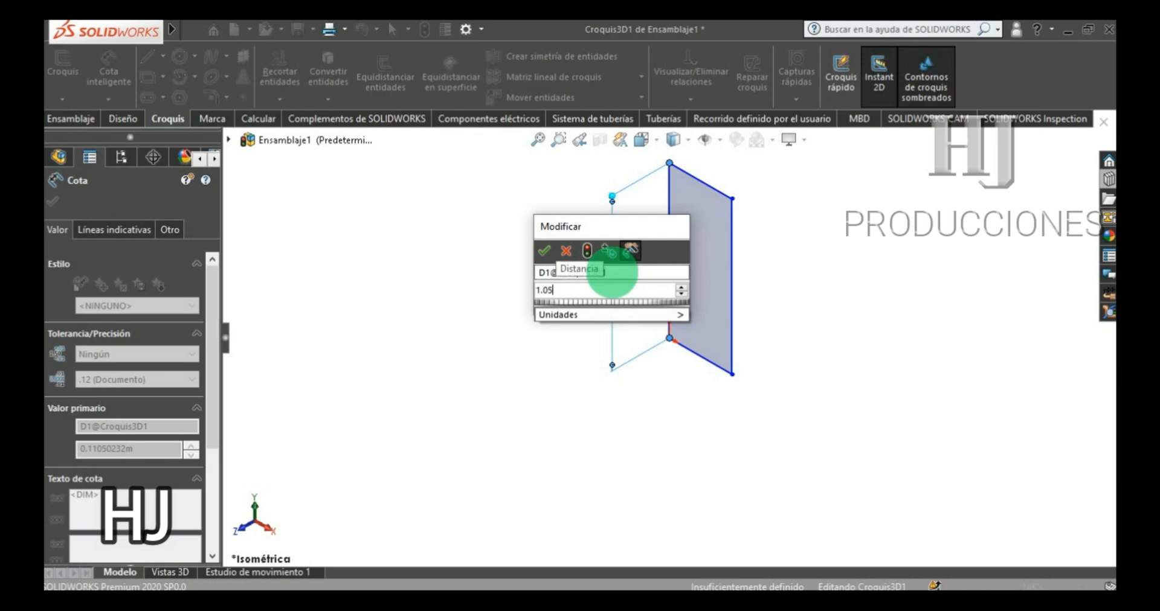
{"action": "key", "text": "Return"}
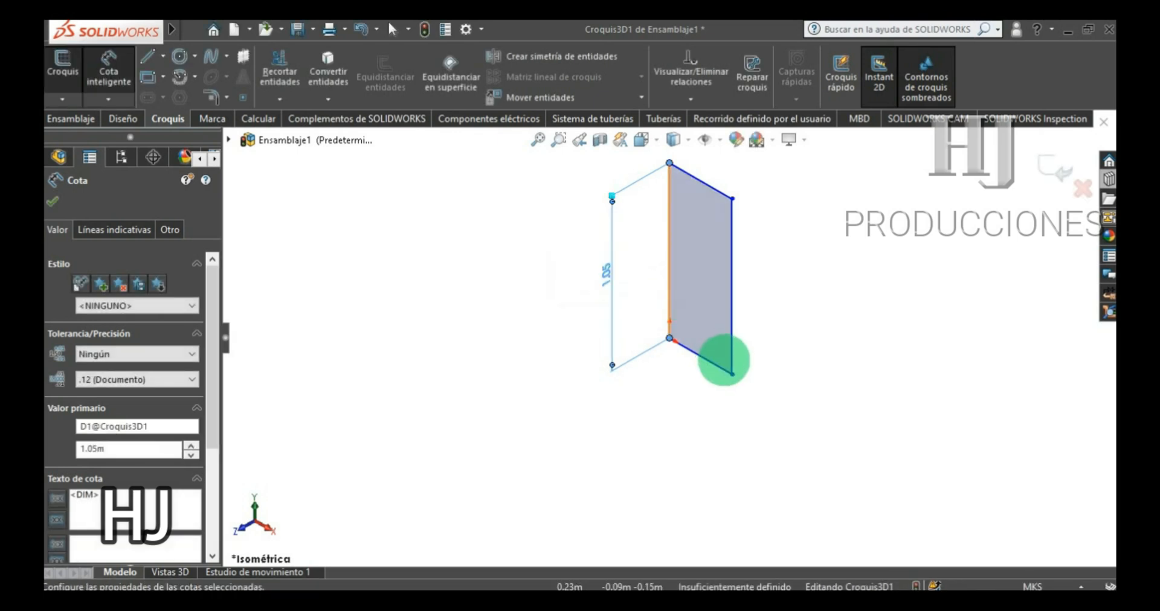
{"action": "left_click", "coordinate": [712, 363]}
{"action": "left_click", "coordinate": [688, 384]}
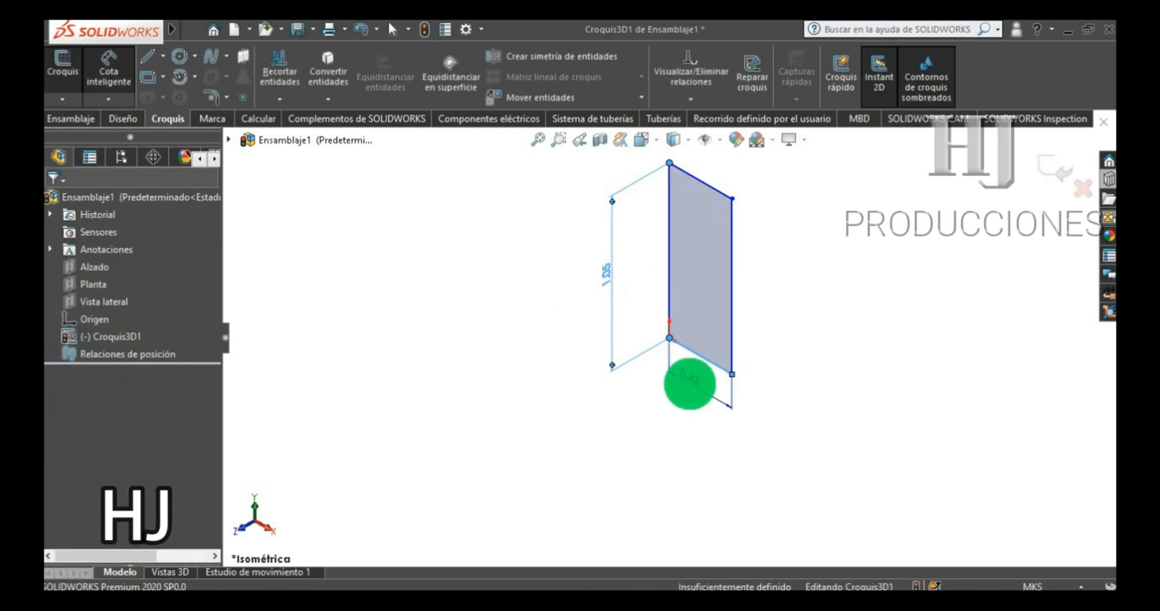
{"action": "type", "text": "0.2"}
{"action": "key", "text": "Return"}
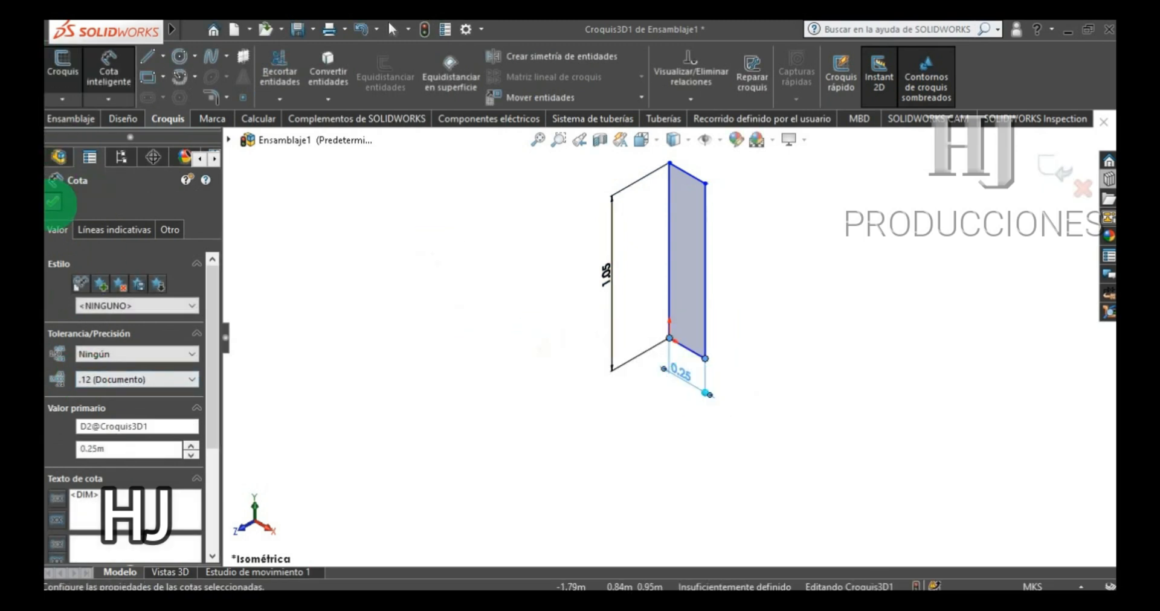
{"action": "left_click", "coordinate": [391, 27]}
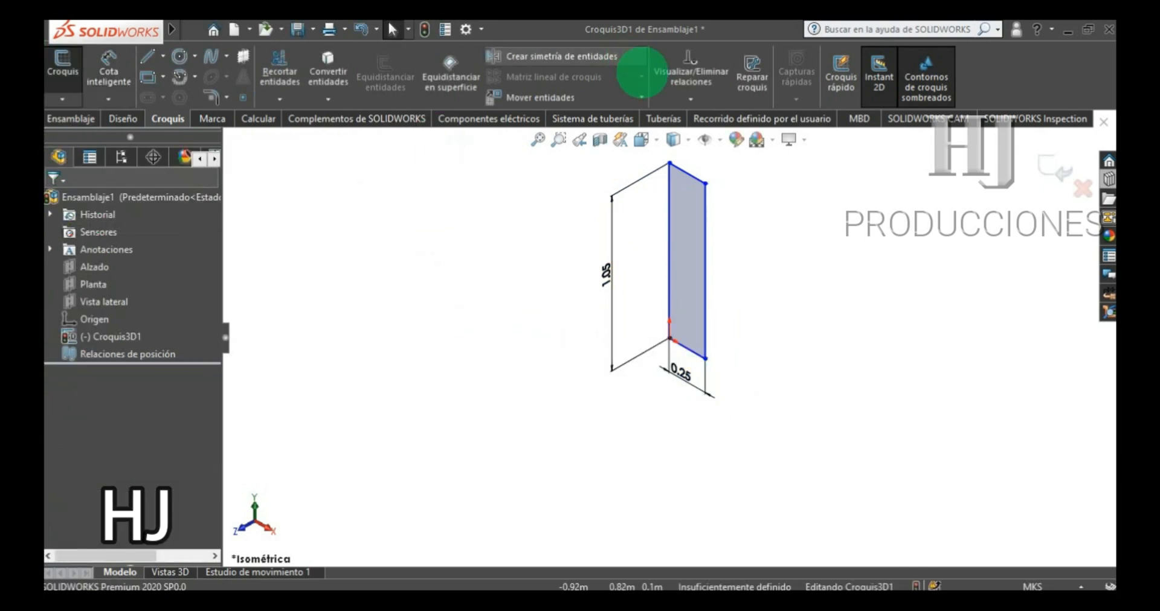
{"action": "left_click", "coordinate": [1056, 171]}
- Show the front view and open the elbows folder of the routing piping components in the Design Library
{"action": "left_click", "coordinate": [643, 140]}
{"action": "left_click", "coordinate": [668, 195]}
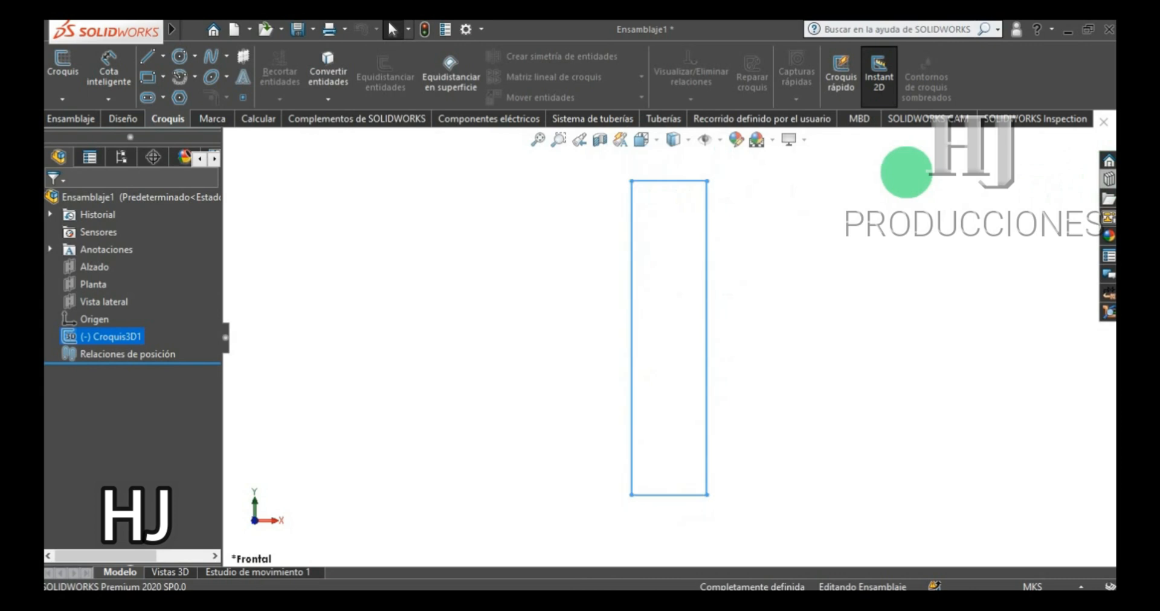
{"action": "left_click", "coordinate": [1109, 179]}
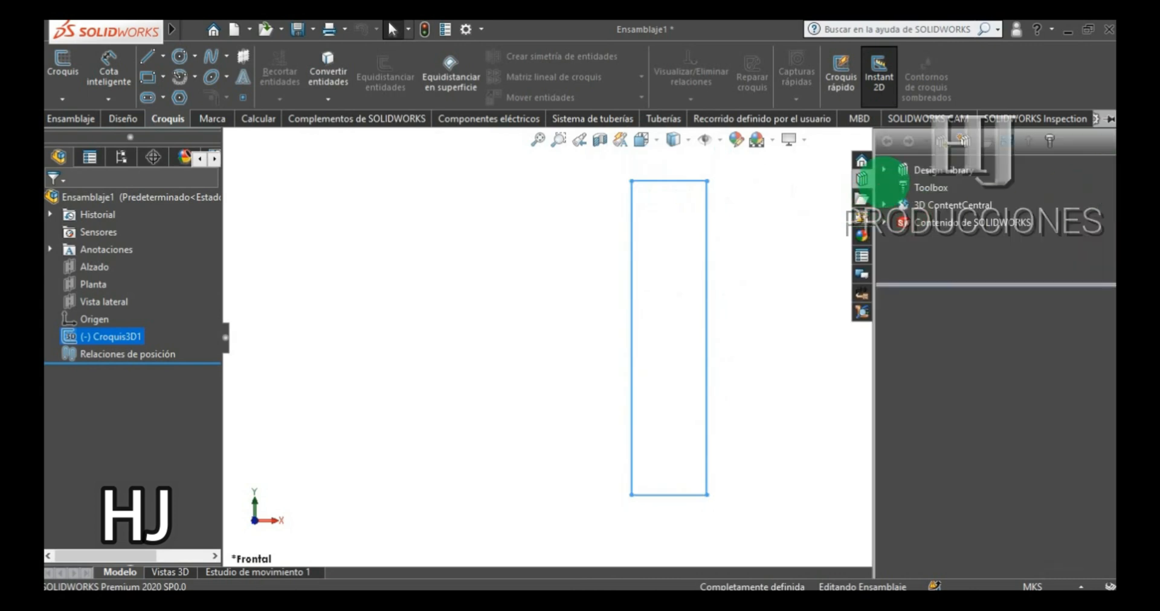
{"action": "left_click", "coordinate": [889, 170]}
{"action": "scroll", "coordinate": [918, 220], "scroll_direction": "down", "scroll_amount": 2}
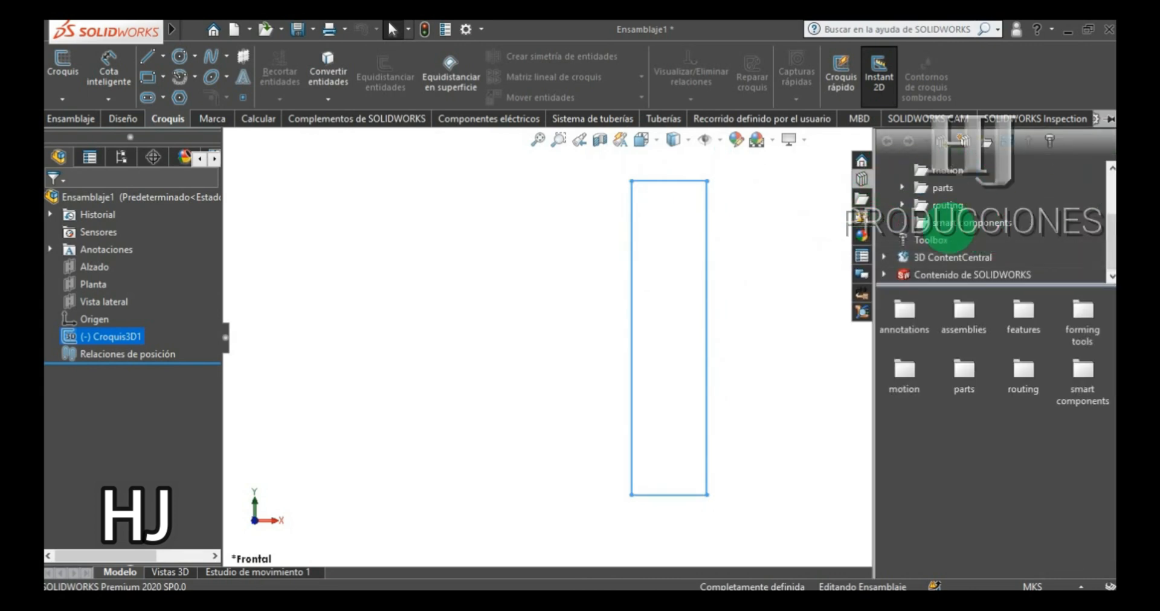
{"action": "left_click", "coordinate": [901, 205]}
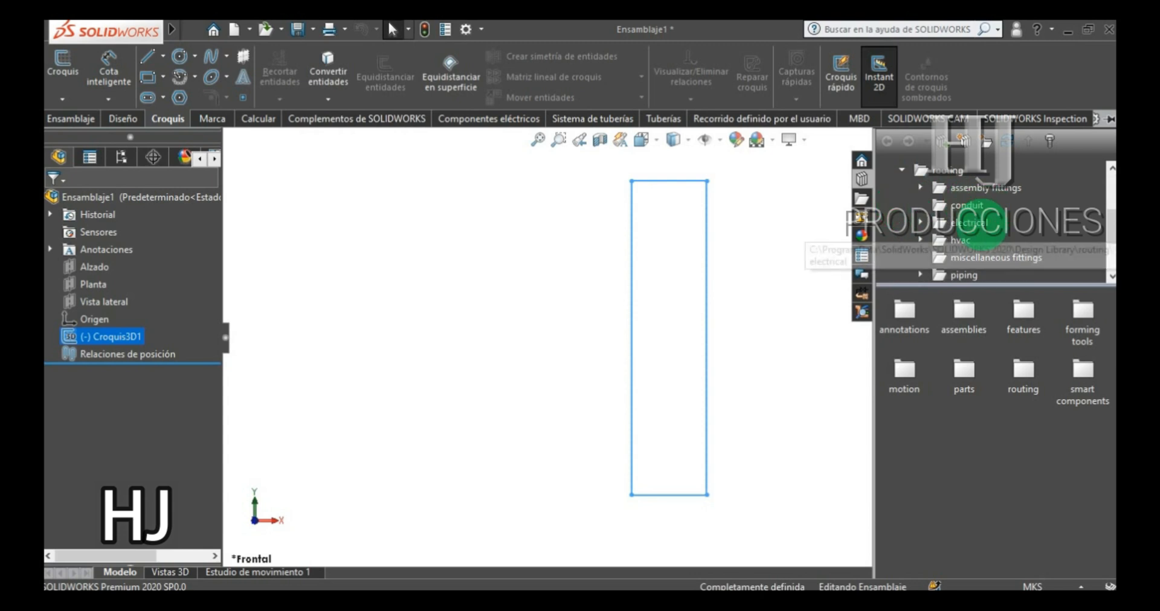
{"action": "scroll", "coordinate": [982, 222], "scroll_direction": "down", "scroll_amount": 1}
{"action": "left_click", "coordinate": [965, 240]}
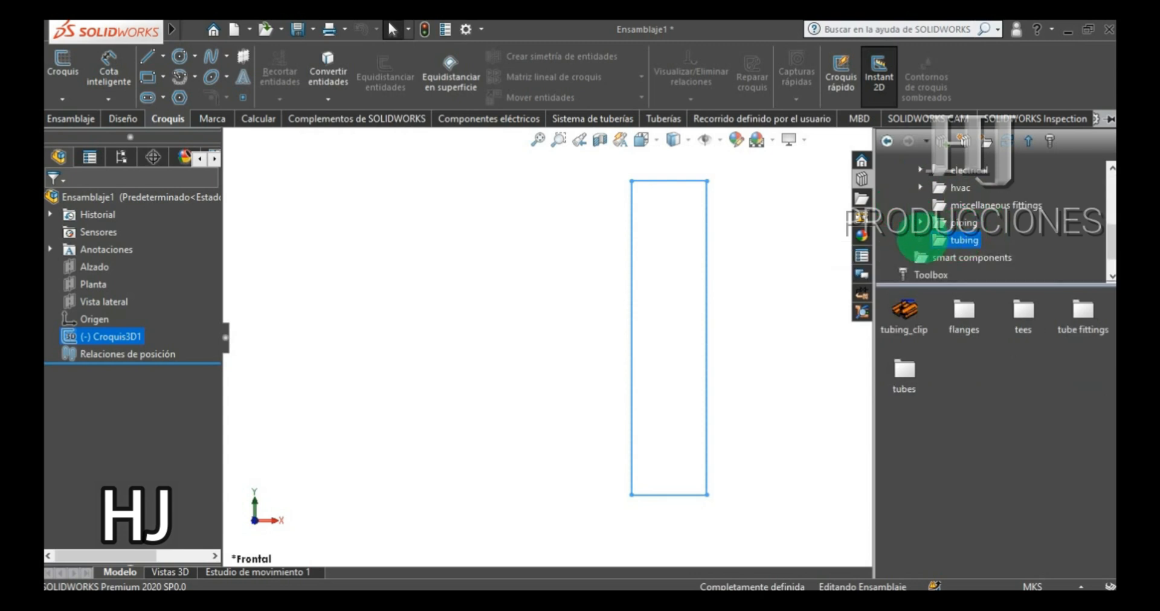
{"action": "left_click", "coordinate": [920, 222]}
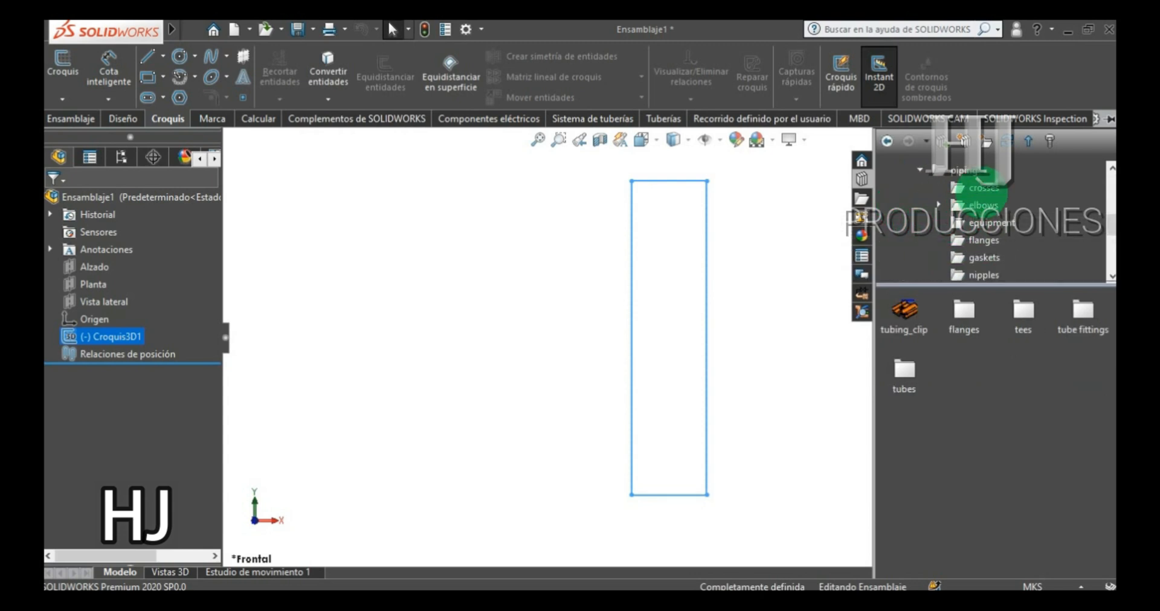
{"action": "left_click", "coordinate": [983, 205]}
- Insert a 90-degree elbow on the rectangle sketch with the configuration 90L SR Inch 1.25 Sch40
{"action": "left_click", "coordinate": [906, 310]}
{"action": "mouse_move", "coordinate": [662, 226]}
{"action": "left_mouse_down"}
{"action": "mouse_move", "coordinate": [660, 216]}
{"action": "mouse_move", "coordinate": [738, 195]}
{"action": "mouse_move", "coordinate": [731, 239]}
{"action": "left_mouse_up"}
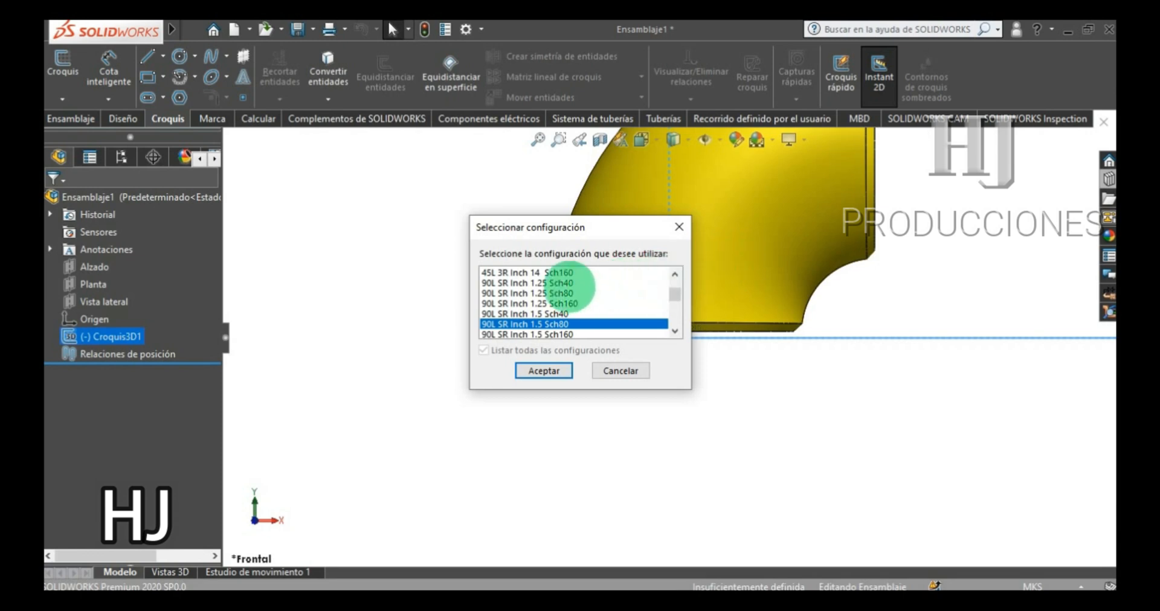
{"action": "left_click", "coordinate": [571, 283]}
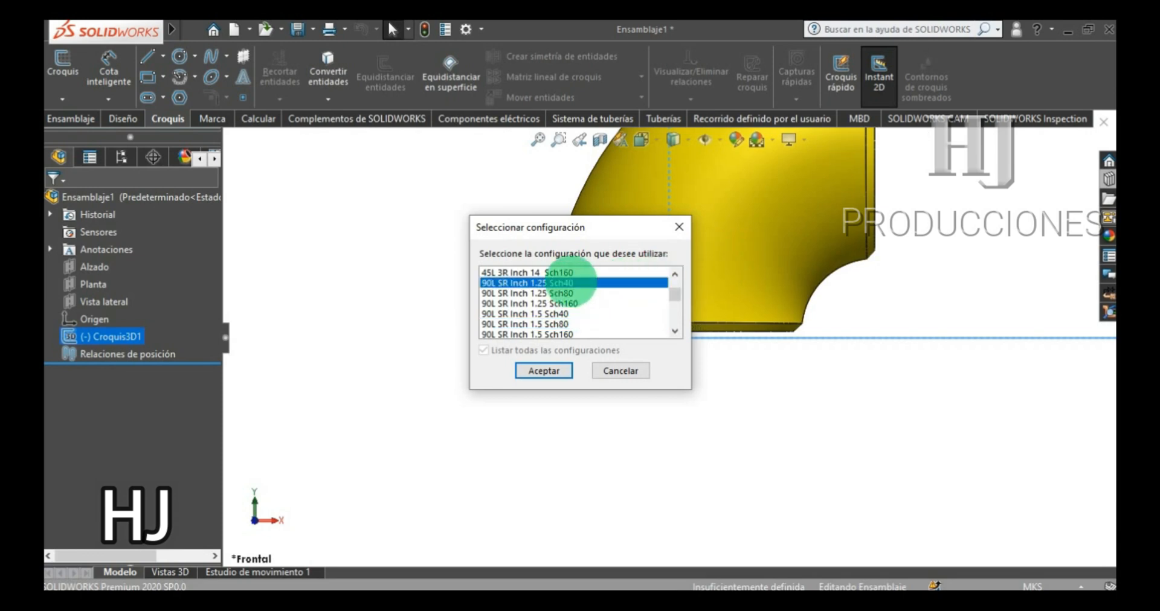
{"action": "left_click", "coordinate": [538, 368]}
- Save the new assembly as PEDAL in the DISPENSADOR_JABON folder
{"action": "left_click", "coordinate": [617, 316]}
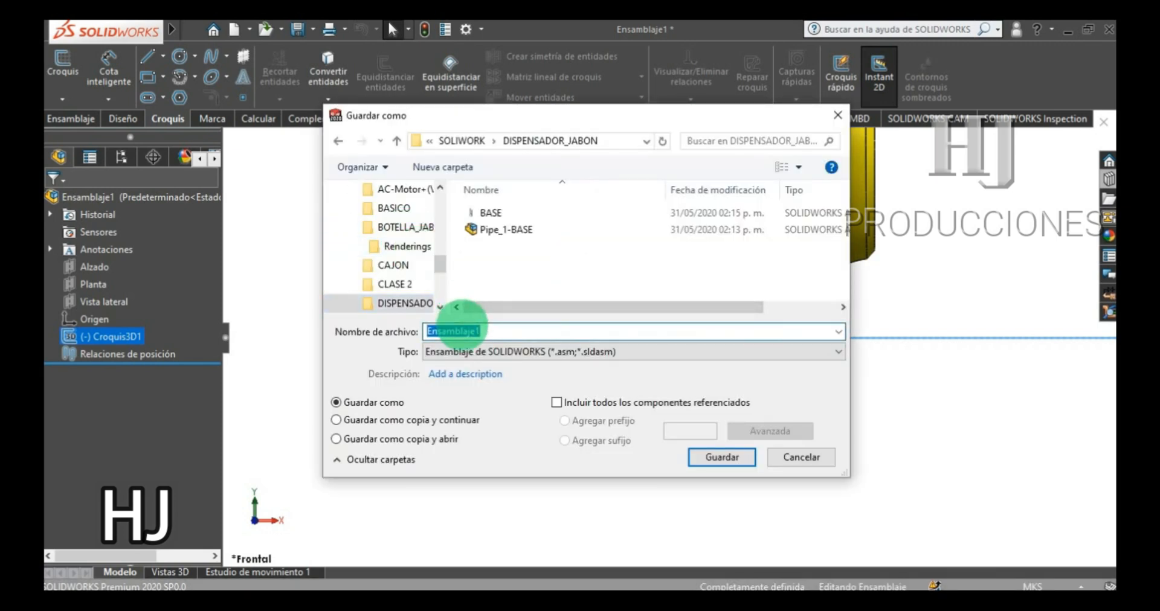
{"action": "type", "text": "PEDAL"}
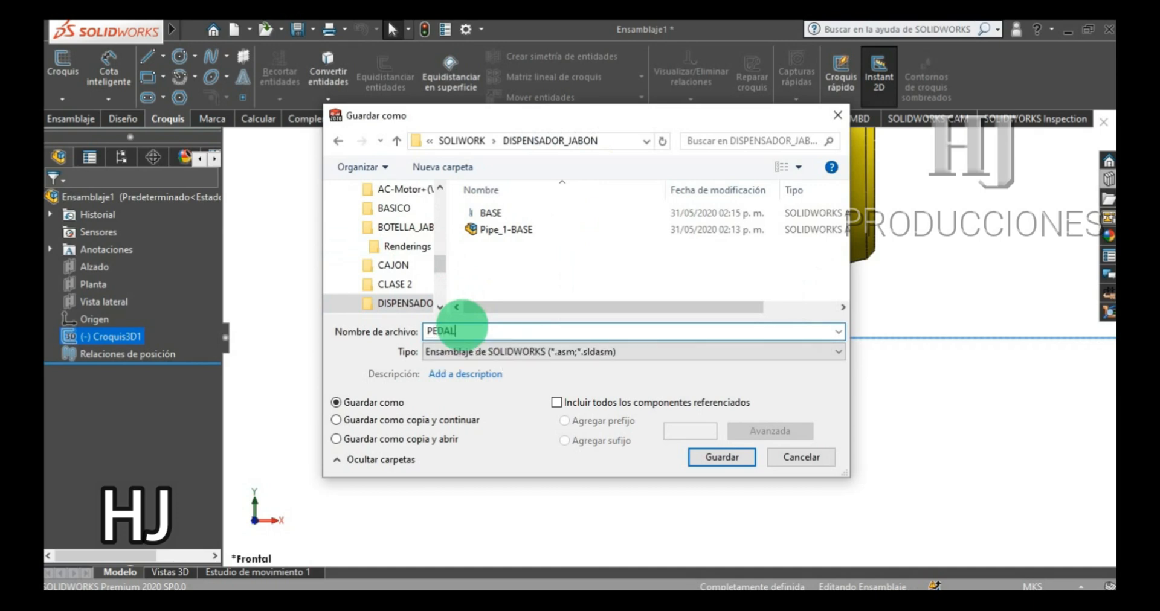
{"action": "key", "text": "Return"}
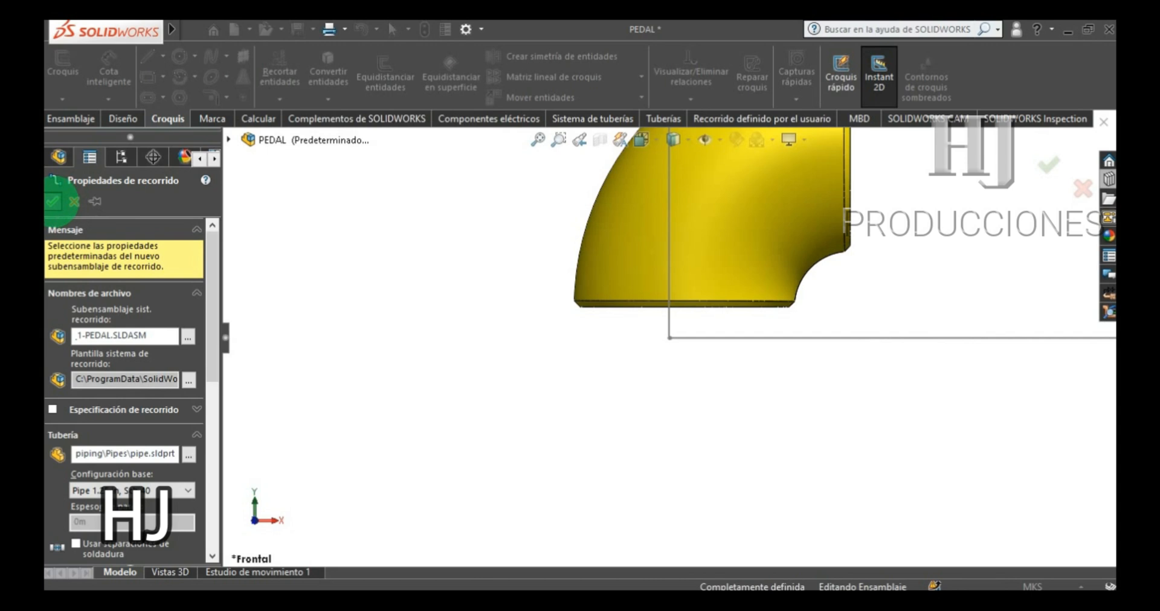
- Accept the default route properties for the new pipe subassembly and return to editing the main assembly
{"action": "left_click", "coordinate": [52, 201]}
{"action": "scroll", "coordinate": [771, 280], "scroll_direction": "up", "scroll_amount": 5}
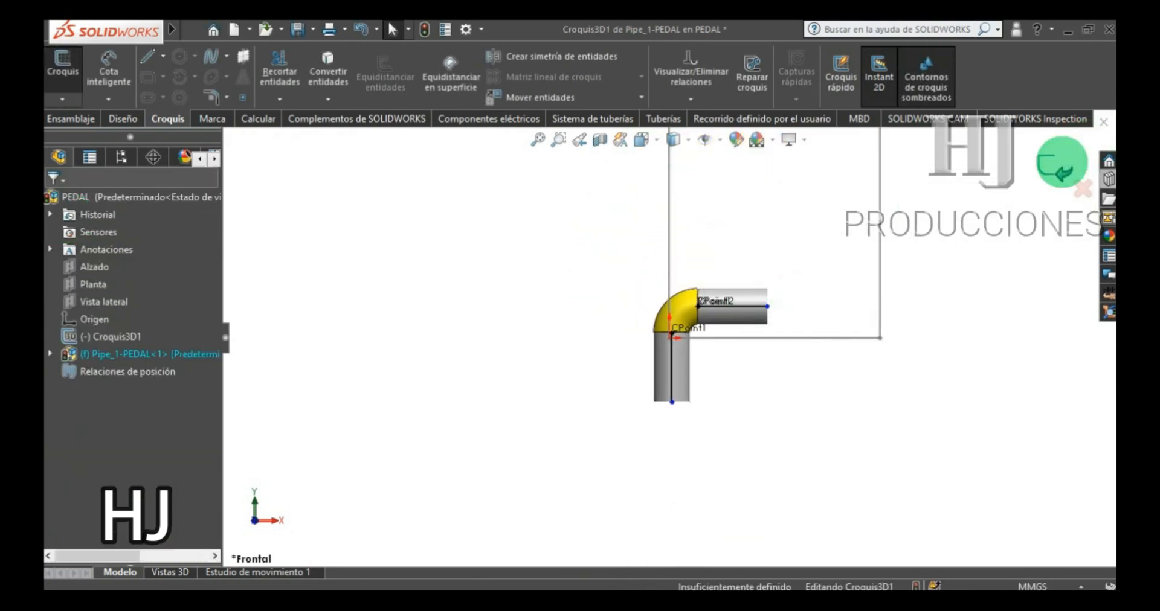
{"action": "left_click", "coordinate": [1063, 169]}
{"action": "left_click", "coordinate": [1062, 165]}
- Make the fixed Pipe_1-PEDAL subassembly floating
{"action": "scroll", "coordinate": [862, 202], "scroll_direction": "up", "scroll_amount": 5}
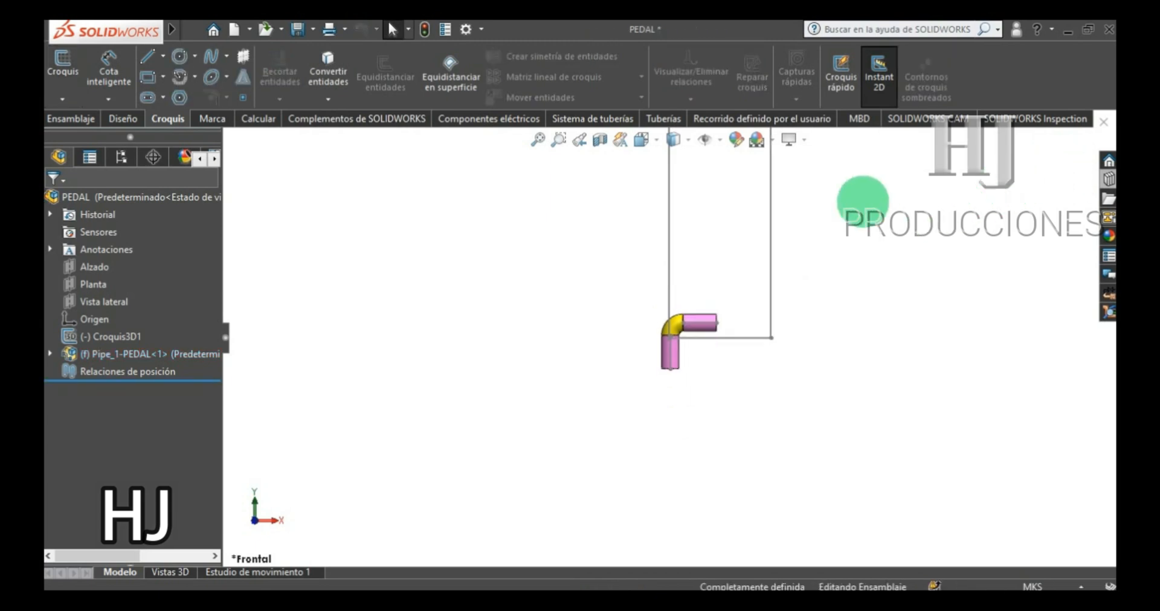
{"action": "scroll", "coordinate": [744, 215], "scroll_direction": "down", "scroll_amount": 2}
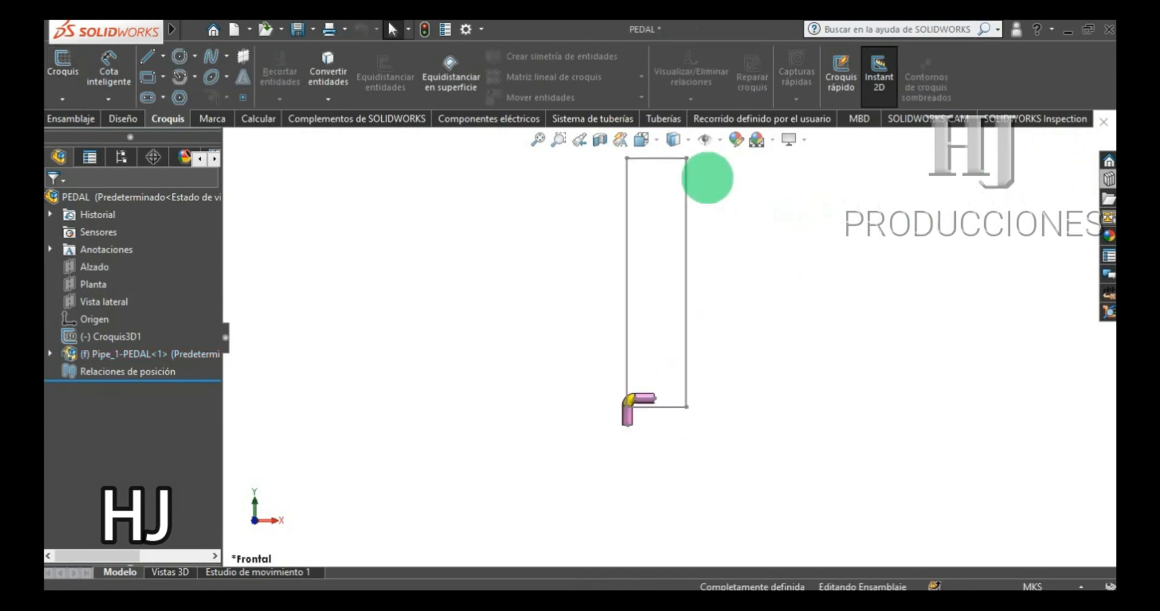
{"action": "scroll", "coordinate": [706, 173], "scroll_direction": "down", "scroll_amount": 3}
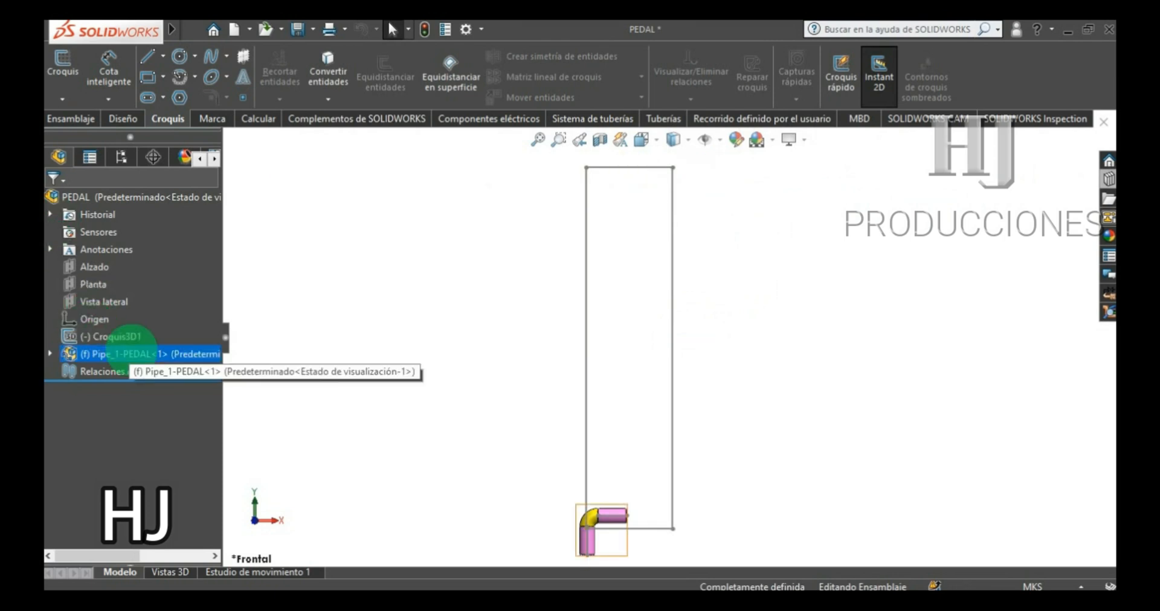
{"action": "right_click", "coordinate": [130, 353]}
{"action": "left_click", "coordinate": [241, 392]}
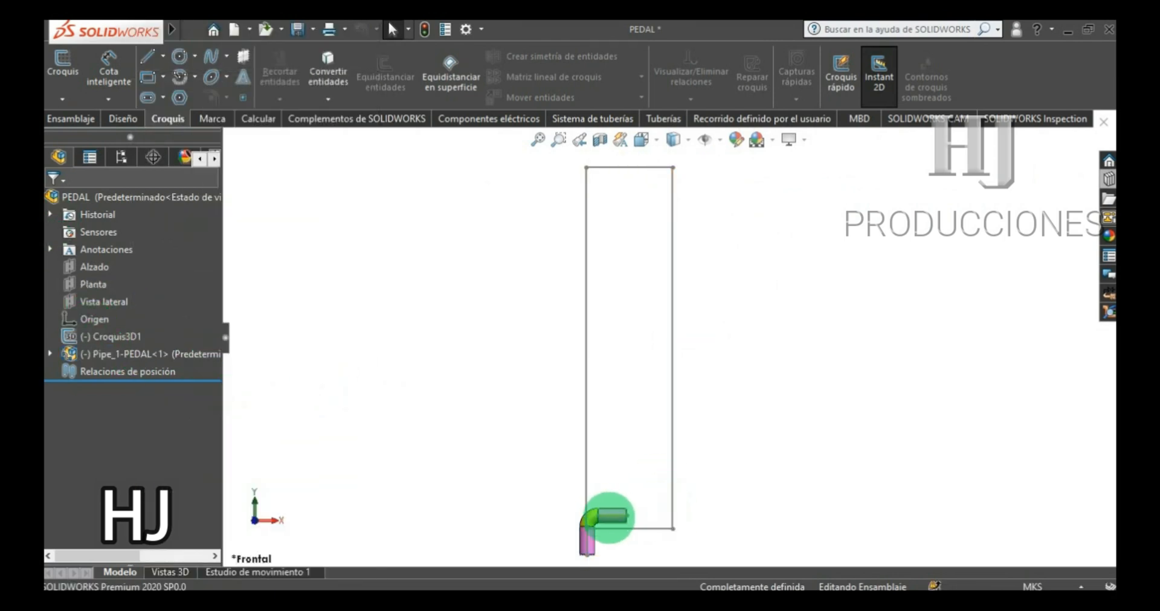
- Mate the elbow's horizontal and vertical route lines coincident with the rectangle's top and left lines
{"action": "left_click", "coordinate": [610, 516]}
{"action": "left_click", "coordinate": [622, 167], "text": "ctrl"}
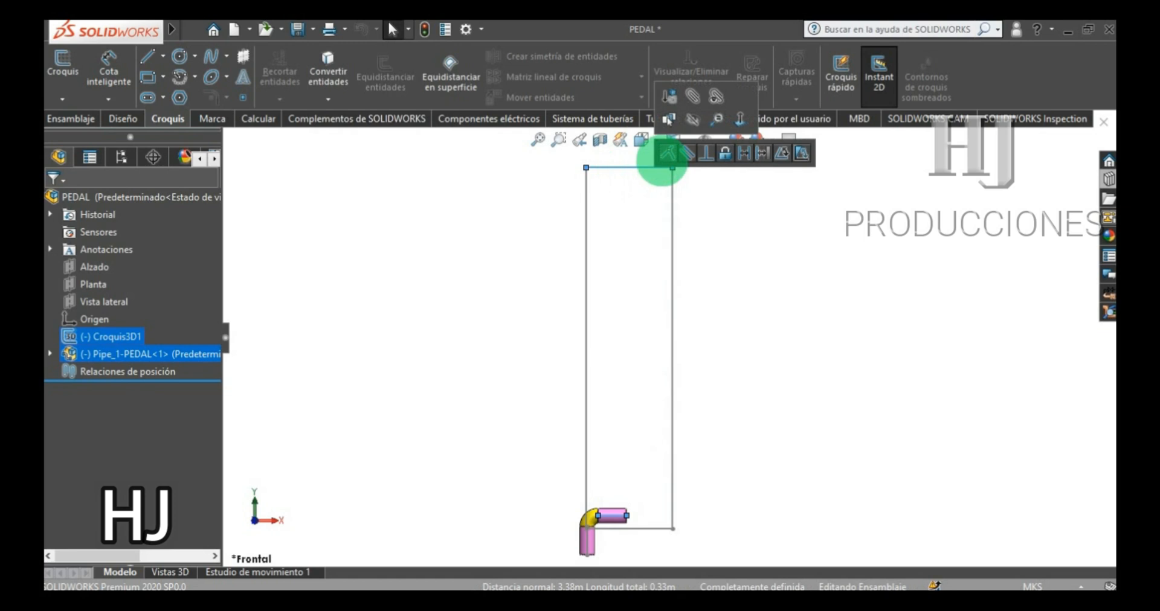
{"action": "left_click", "coordinate": [667, 152]}
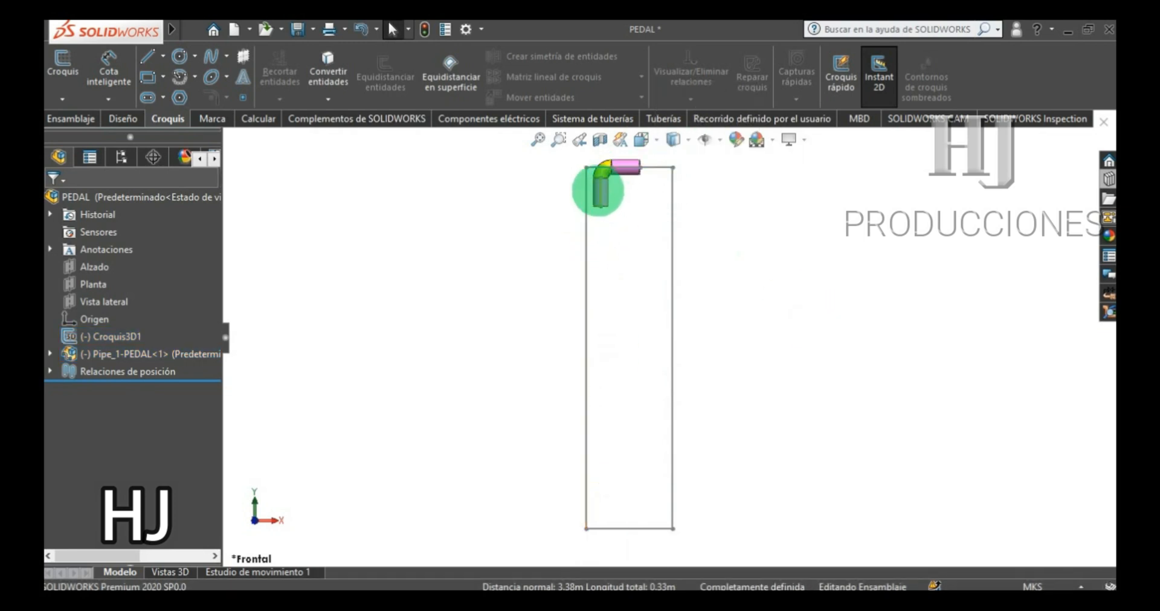
{"action": "left_click", "coordinate": [598, 190]}
{"action": "left_click", "coordinate": [586, 208], "text": "ctrl"}
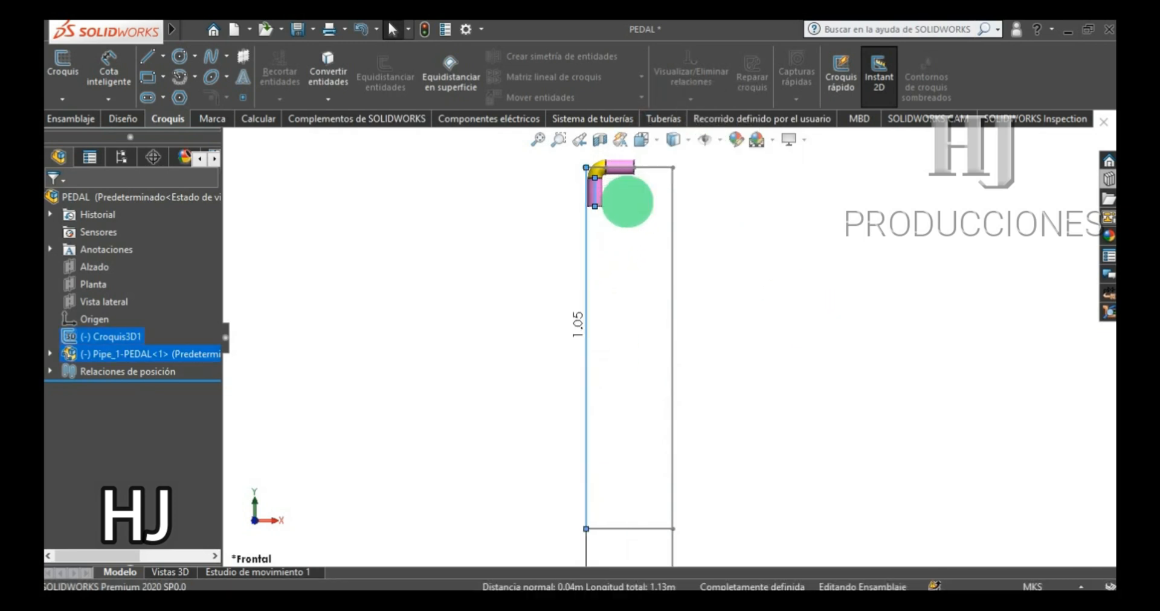
{"action": "left_click", "coordinate": [627, 201]}
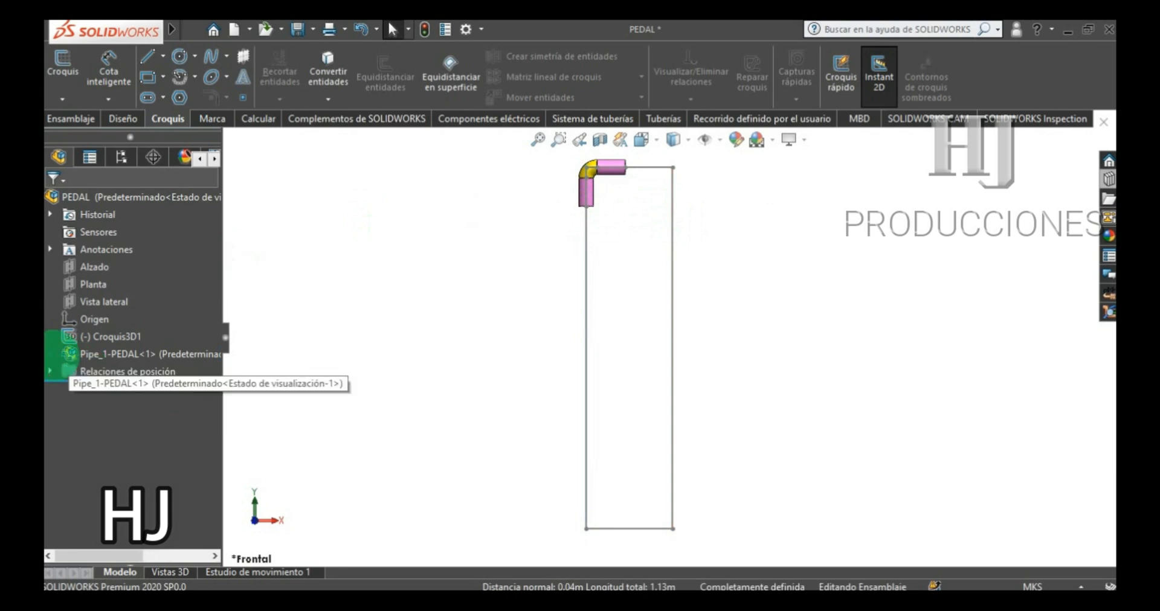
- Edit the pipe route and make the horizontal pipe's end point coincident with the rectangle's upper right corner
{"action": "left_click", "coordinate": [50, 354]}
{"action": "scroll", "coordinate": [88, 360], "scroll_direction": "down", "scroll_amount": 1}
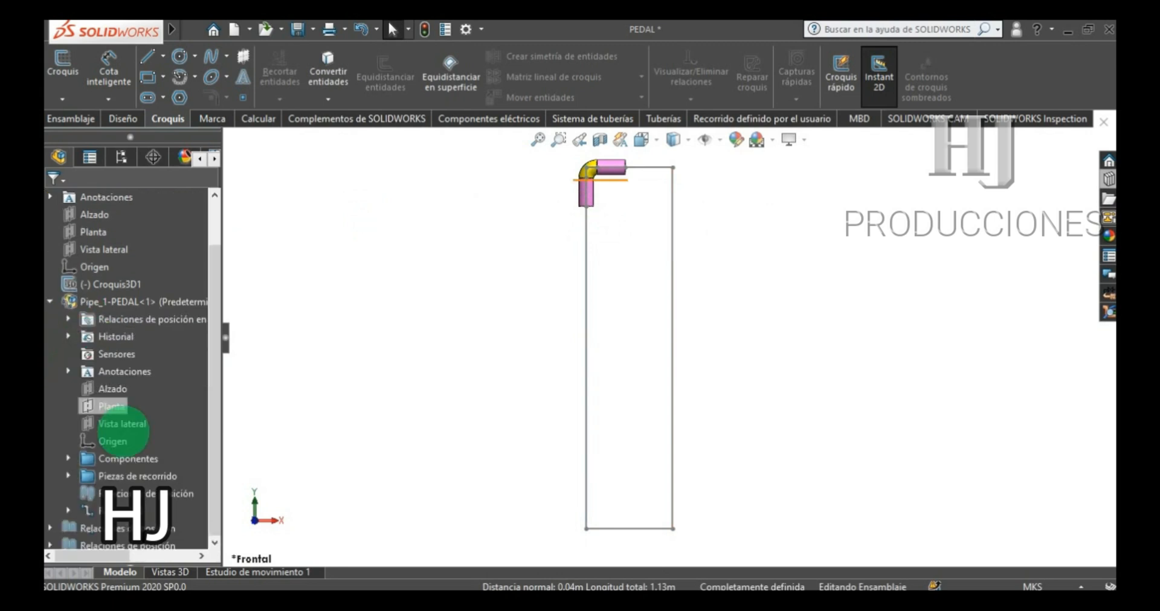
{"action": "right_click", "coordinate": [88, 511]}
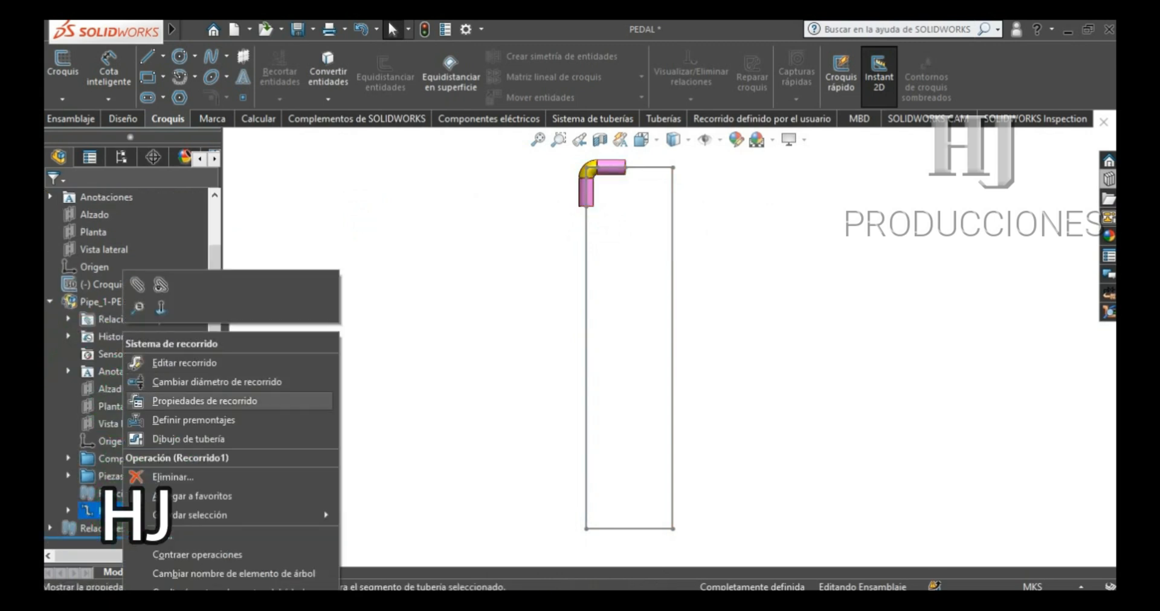
{"action": "left_click", "coordinate": [185, 362]}
{"action": "scroll", "coordinate": [688, 178], "scroll_direction": "down", "scroll_amount": 1}
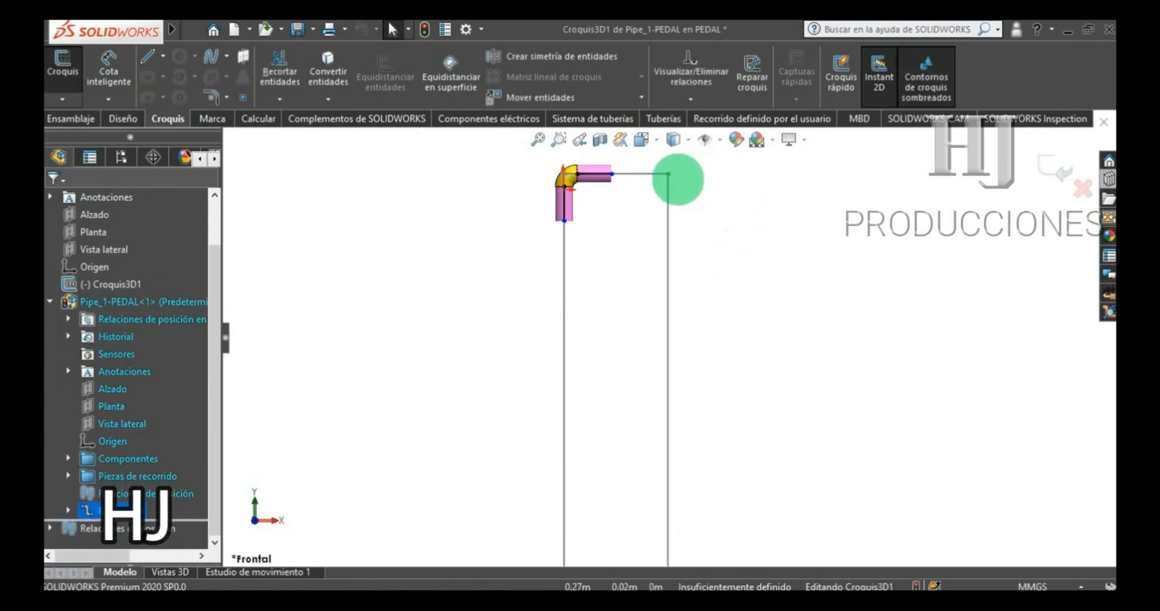
{"action": "left_click", "coordinate": [611, 174]}
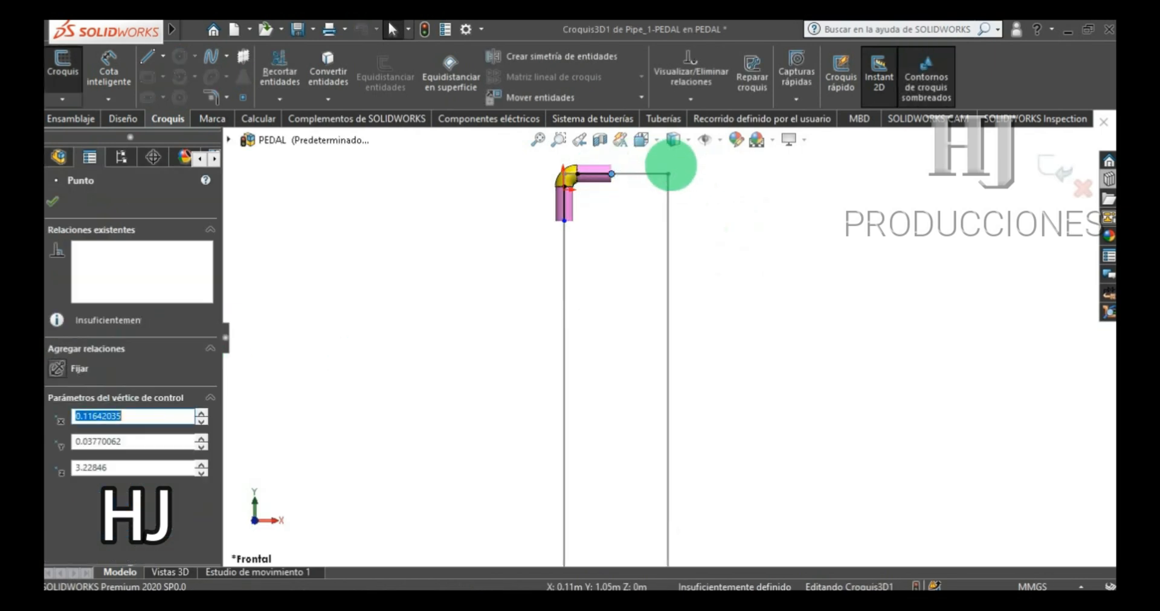
{"action": "left_click", "coordinate": [667, 175], "text": "ctrl"}
{"action": "left_click", "coordinate": [760, 124]}
{"action": "scroll", "coordinate": [604, 317], "scroll_direction": "up", "scroll_amount": 2}
{"action": "scroll", "coordinate": [610, 293], "scroll_direction": "down", "scroll_amount": 2}
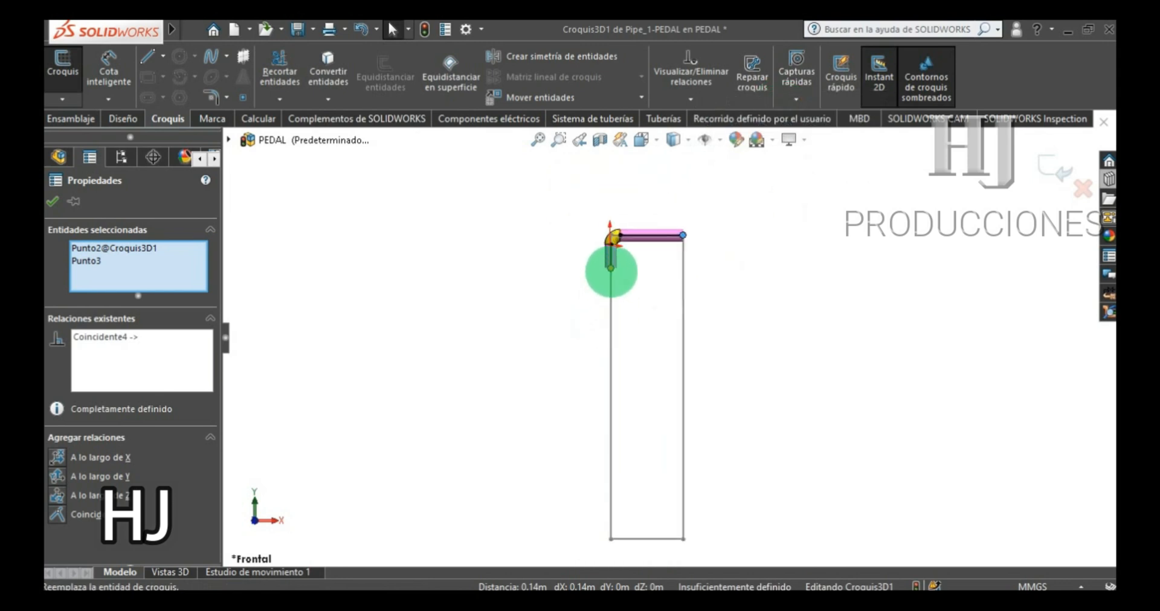
- Make the vertical pipe's lower end point coincident with the rectangle's lower left corner
{"action": "left_click", "coordinate": [611, 269]}
{"action": "left_click", "coordinate": [610, 539], "text": "ctrl"}
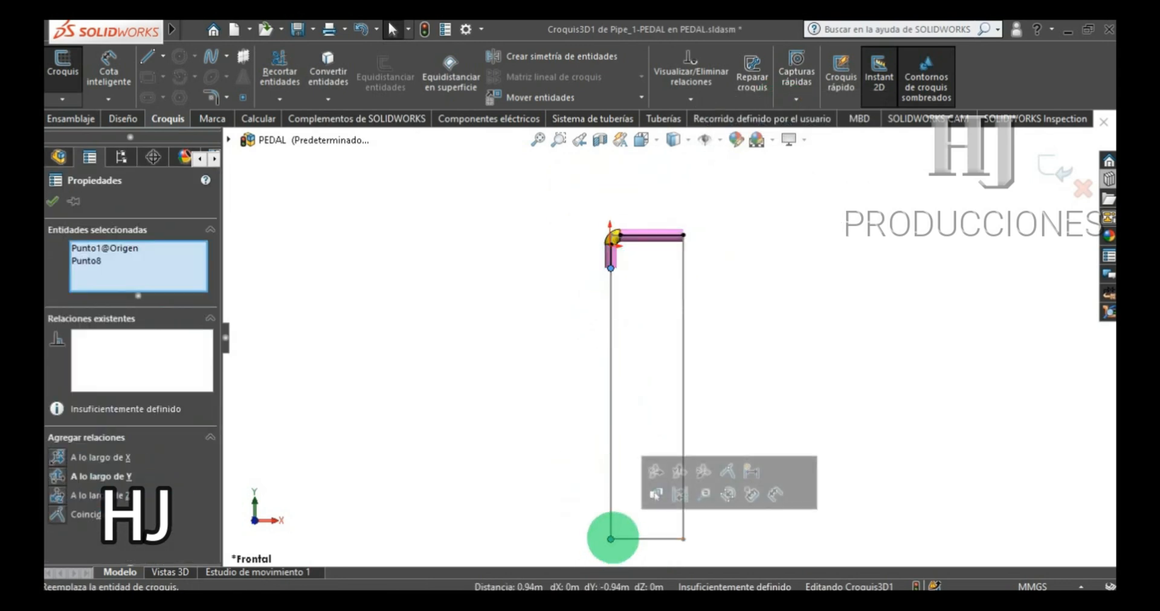
{"action": "left_click", "coordinate": [732, 465]}
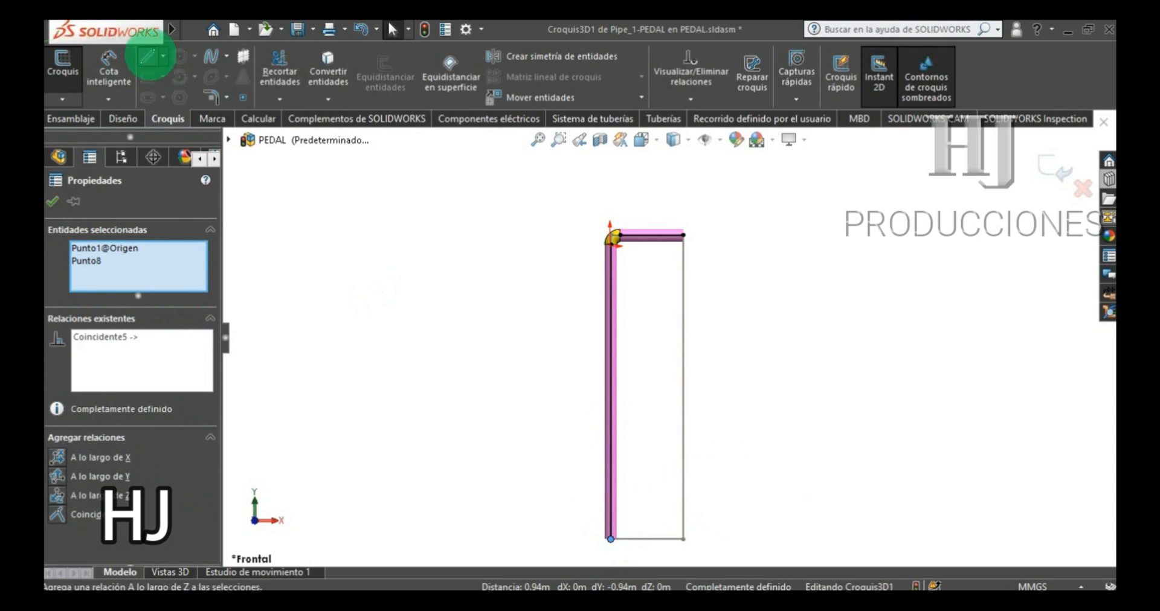
- Draw route lines along the rectangle's right and bottom sides to close the pipe frame
{"action": "left_click", "coordinate": [149, 56]}
{"action": "left_click", "coordinate": [683, 236]}
{"action": "left_click", "coordinate": [682, 540]}
{"action": "left_click", "coordinate": [610, 539]}
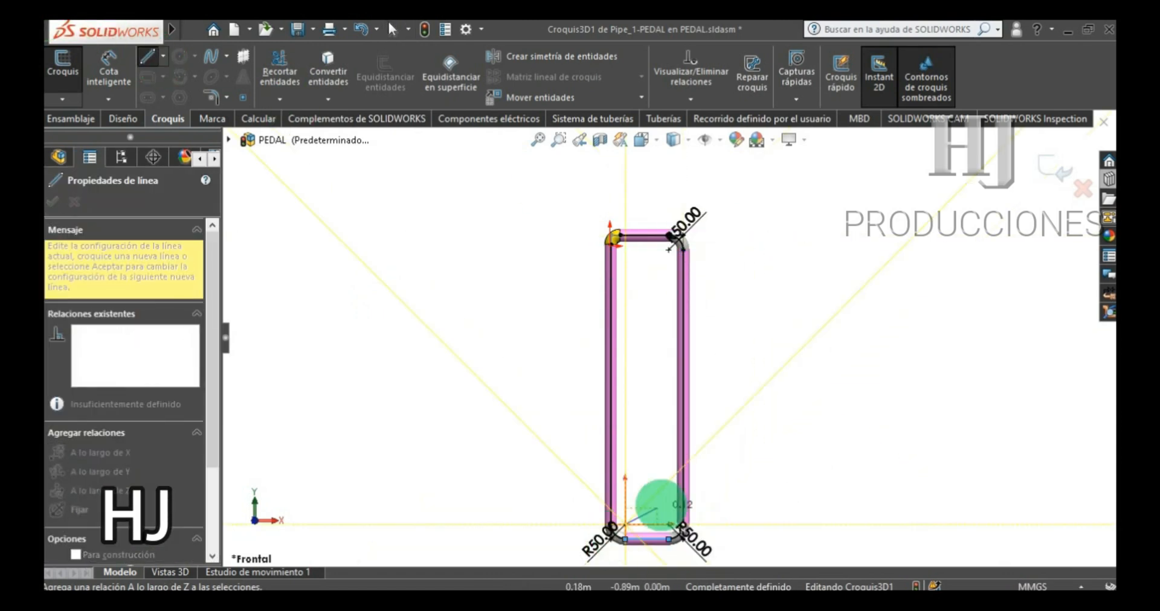
{"action": "key", "text": "Escape"}
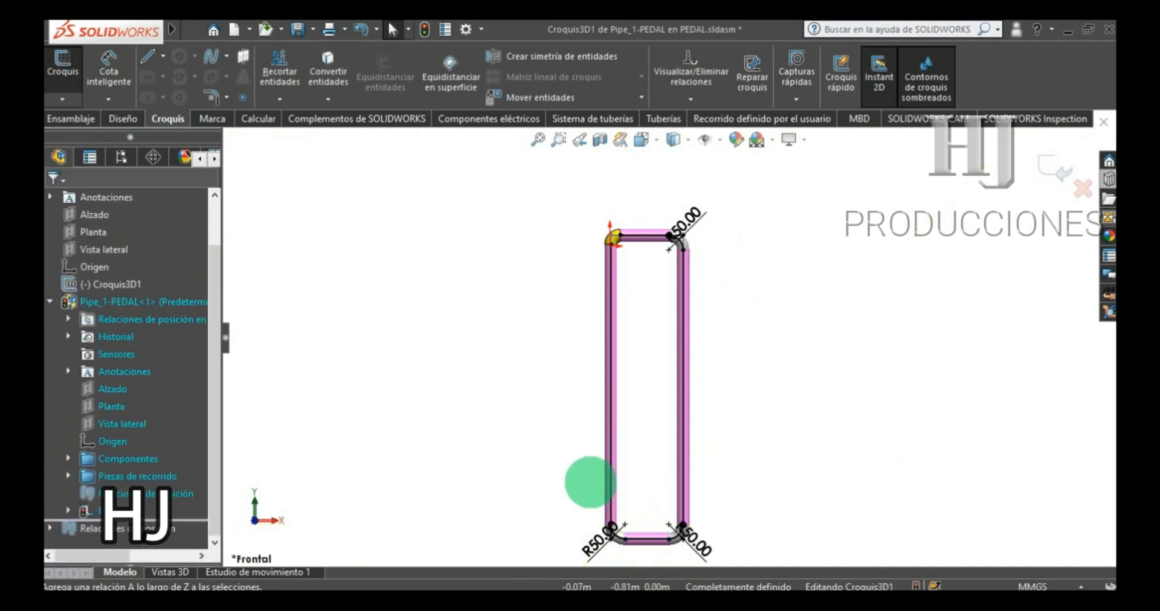
- Exit the route sketch and subassembly editing, and show the PEDAL assembly in isometric view with all item types hidden
{"action": "left_click", "coordinate": [1055, 168]}
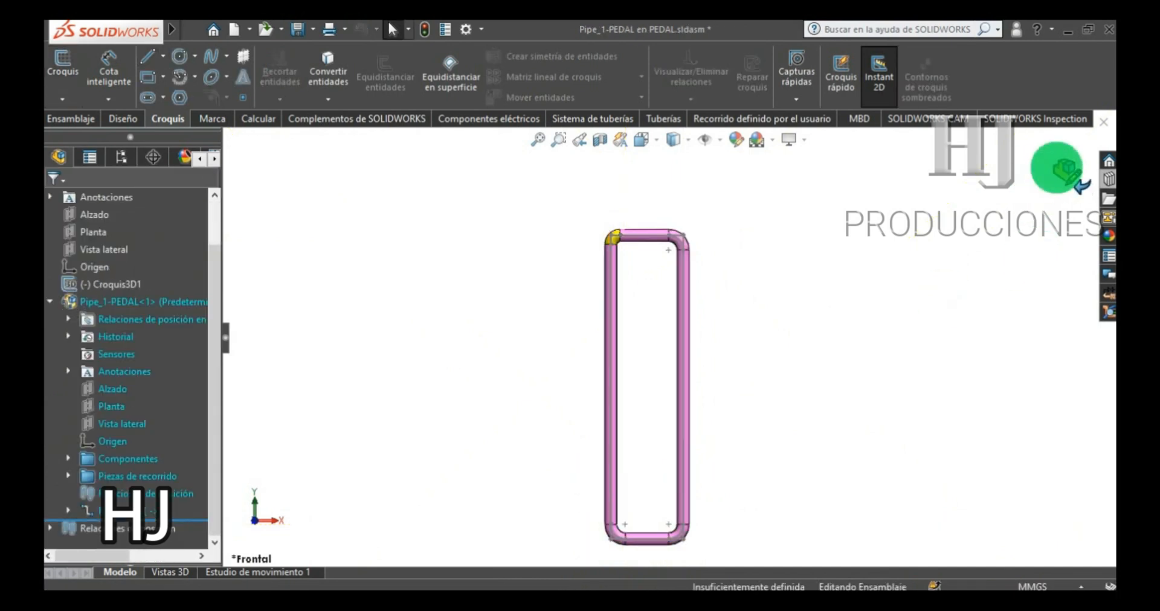
{"action": "left_click", "coordinate": [1056, 168]}
{"action": "left_click", "coordinate": [707, 145]}
{"action": "left_click", "coordinate": [657, 140]}
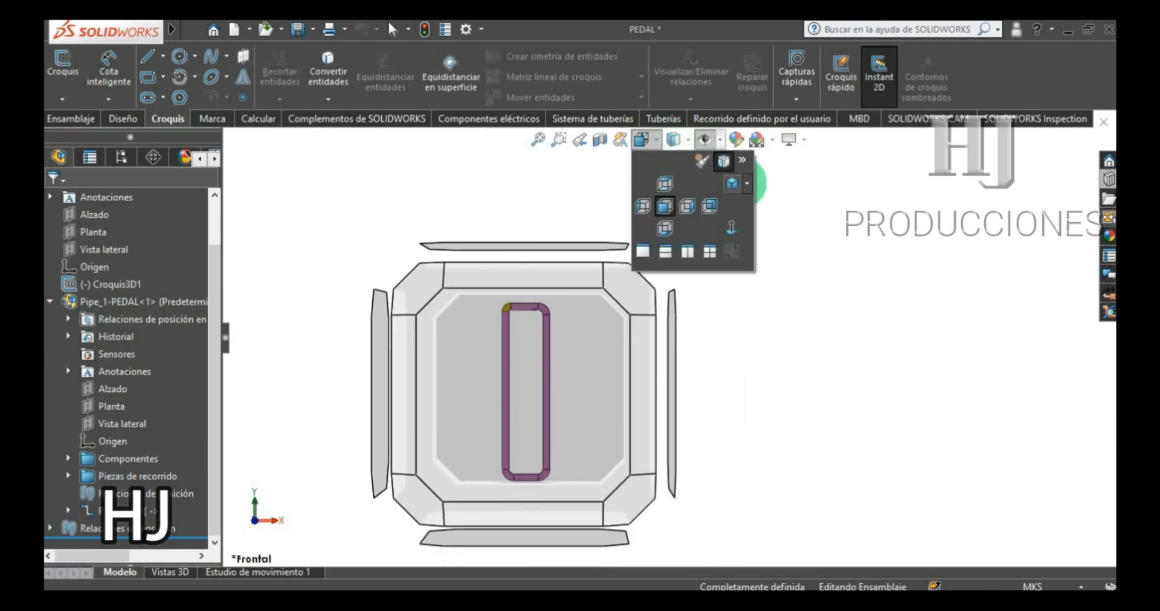
{"action": "left_click", "coordinate": [731, 183]}
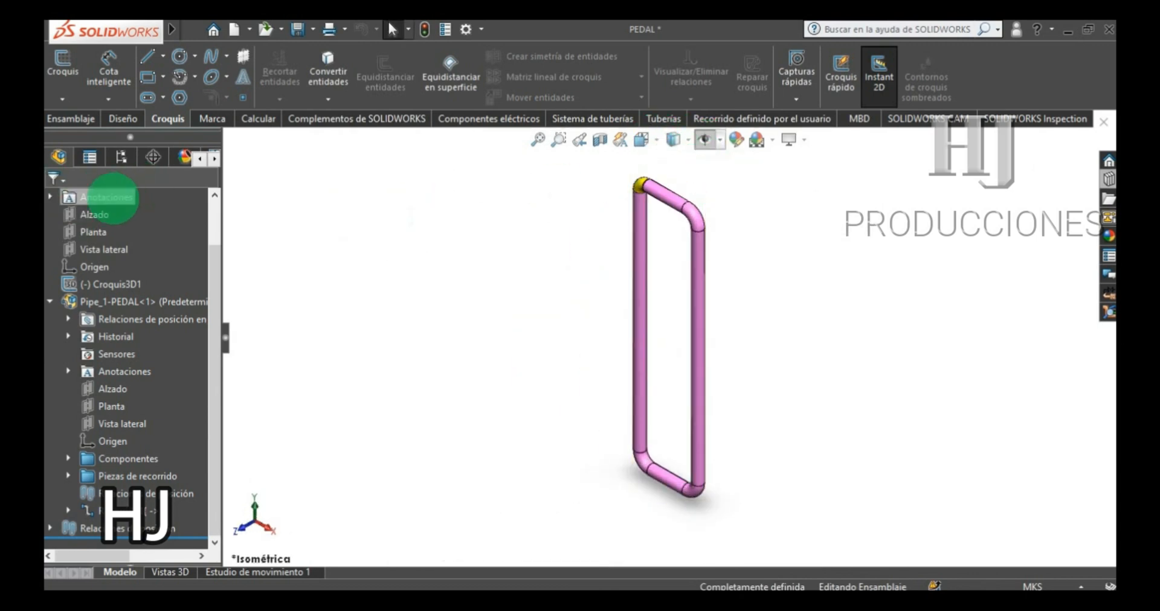
- Apply a light grey colour to the Pipe_1-PEDAL subassembly at component level
{"action": "left_click", "coordinate": [151, 300]}
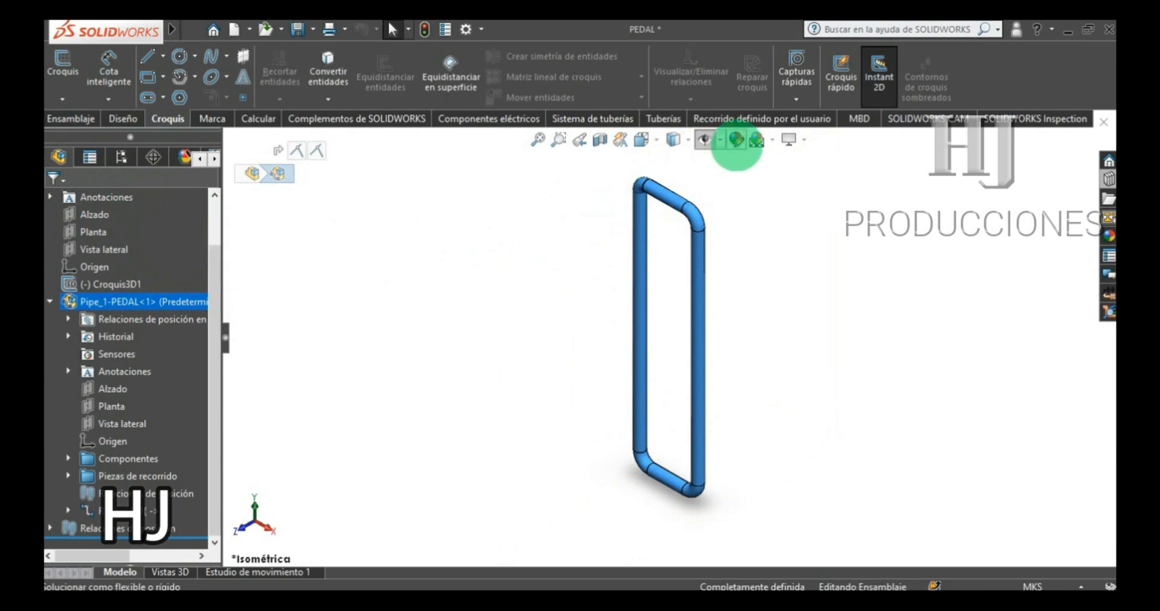
{"action": "left_click", "coordinate": [735, 141]}
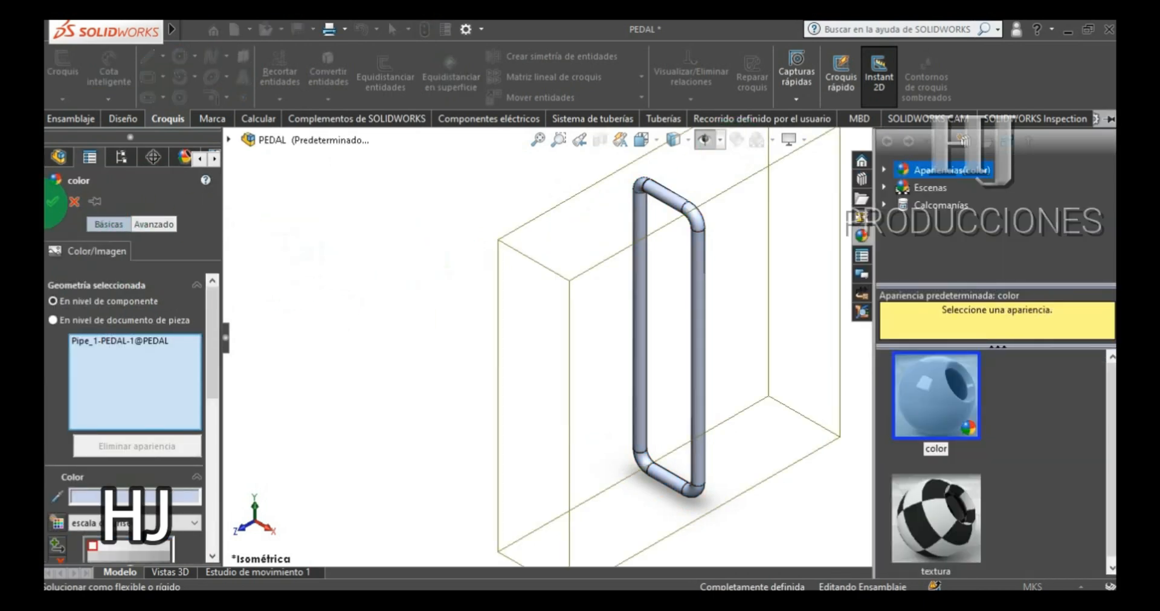
{"action": "left_click", "coordinate": [92, 545]}
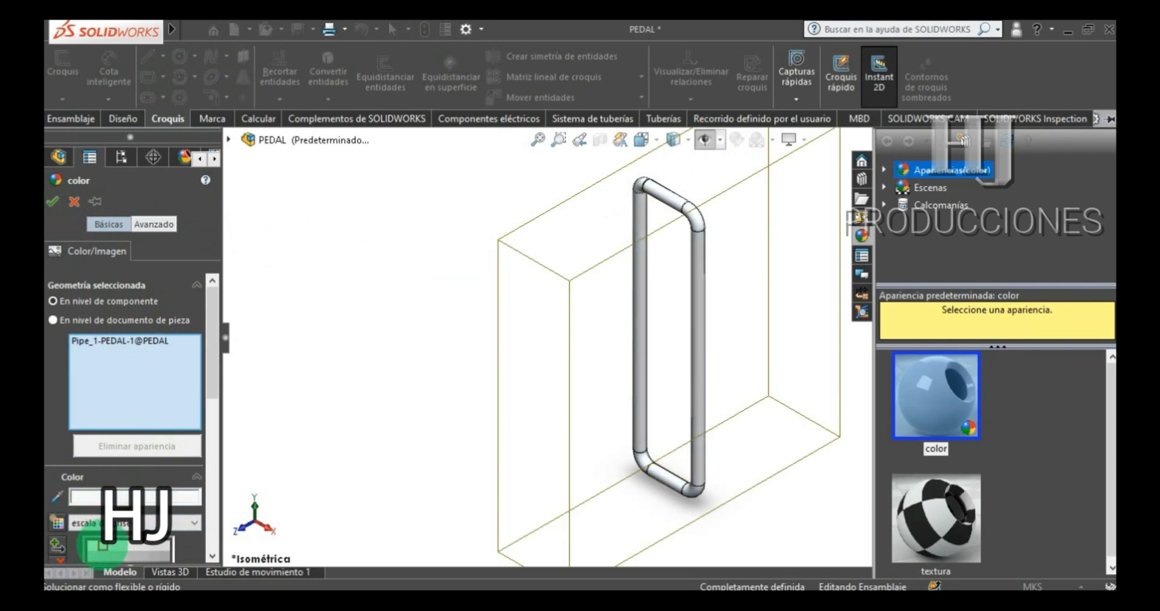
{"action": "left_click", "coordinate": [144, 546]}
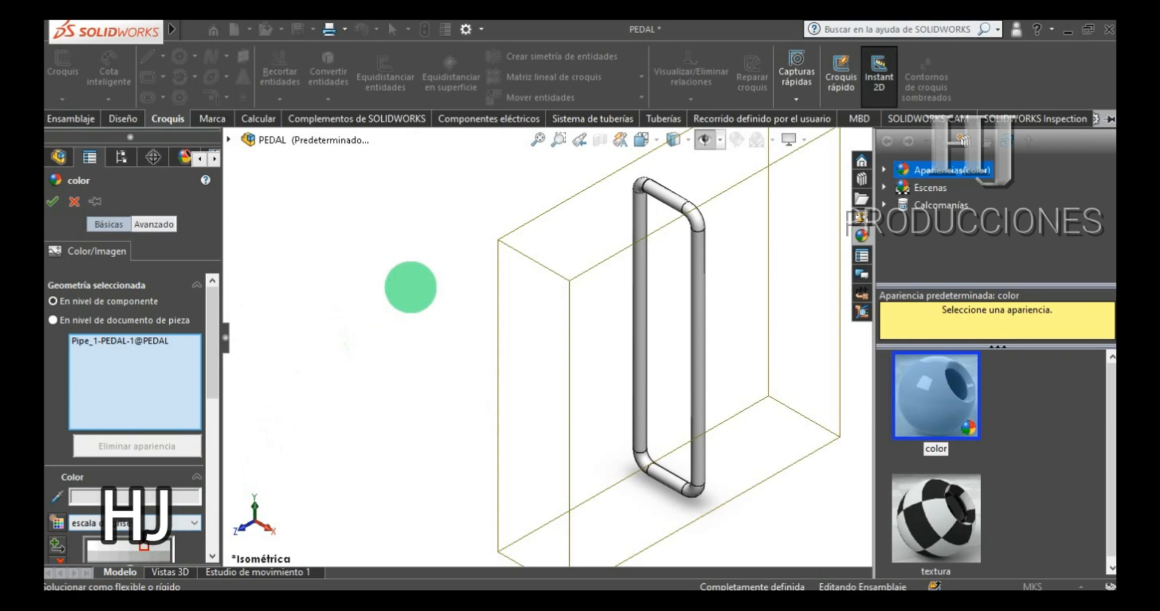
{"action": "left_click", "coordinate": [53, 201]}
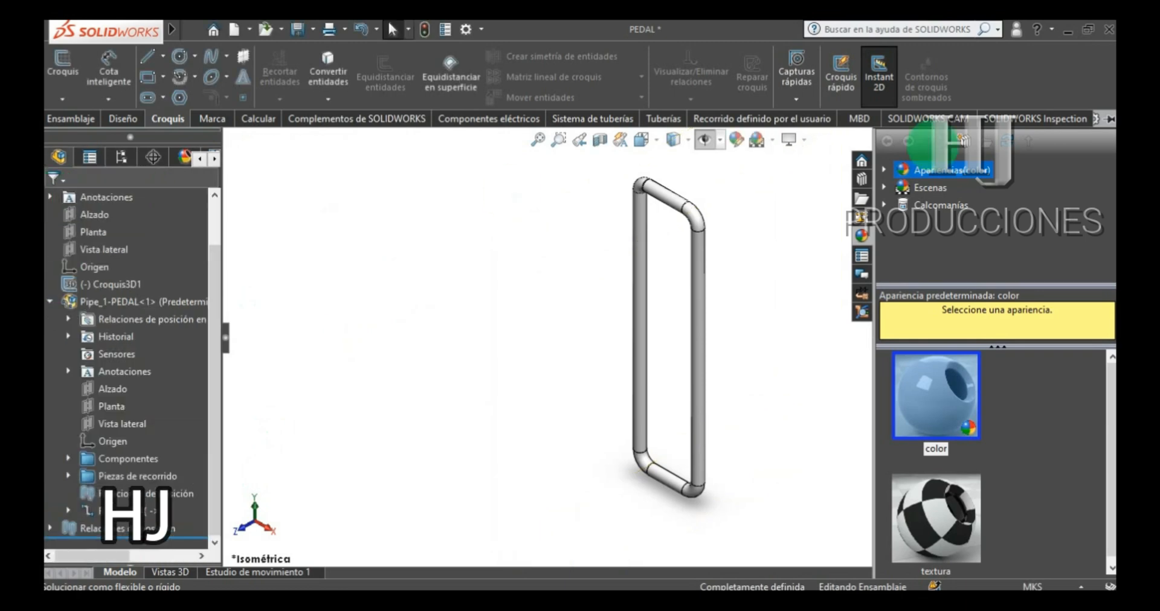
- Save the PEDAL assembly with all its modified models, storing the virtual components internally
{"action": "left_click", "coordinate": [298, 30]}
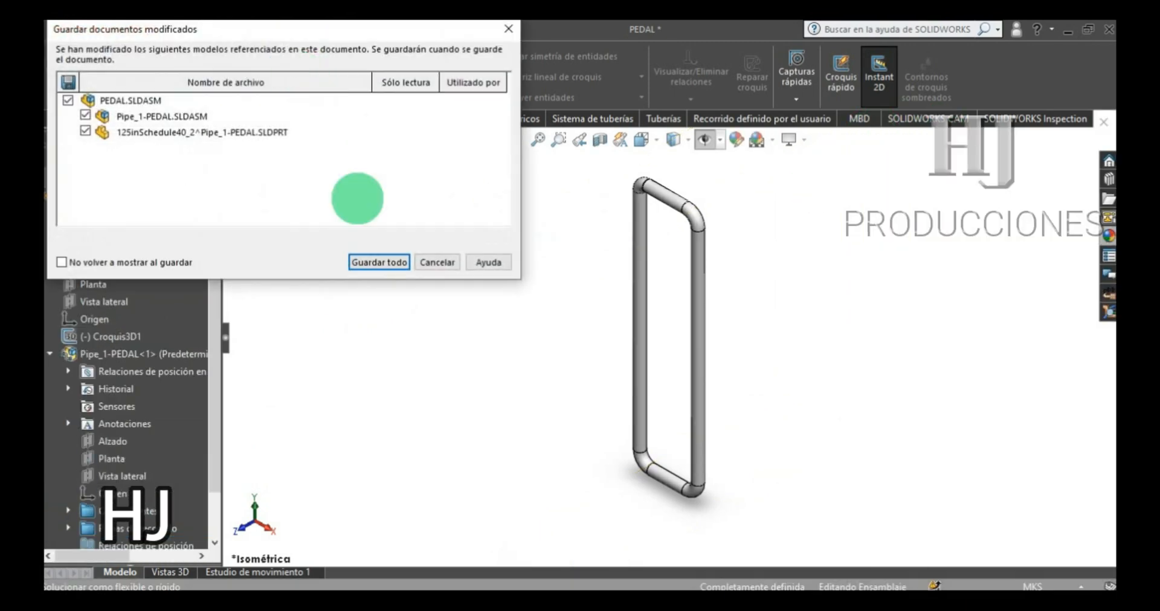
{"action": "left_click", "coordinate": [377, 262]}
{"action": "left_click", "coordinate": [567, 226]}
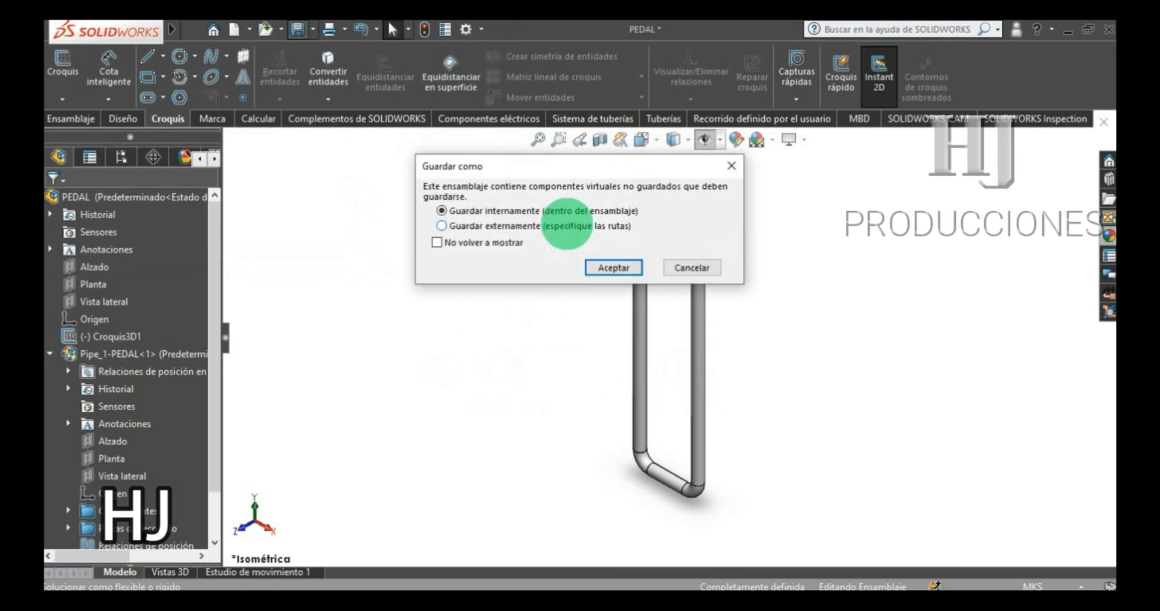
{"action": "left_click", "coordinate": [614, 268]}
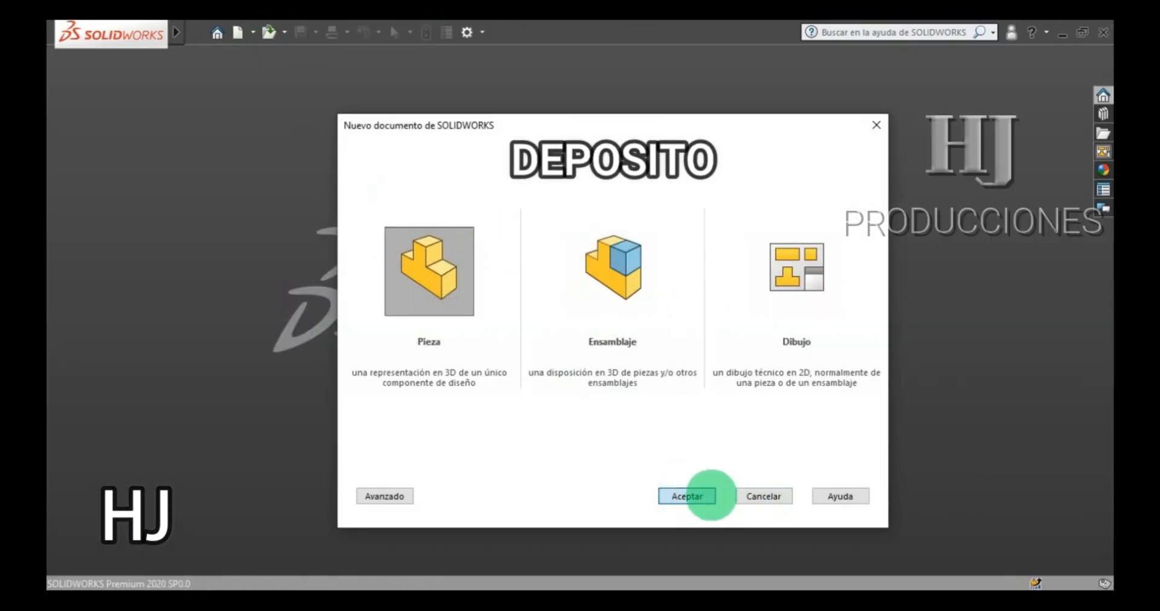
- Create a new part document and keep its unit system at MMGS
{"action": "left_click", "coordinate": [688, 496]}
{"action": "left_click", "coordinate": [1027, 584]}
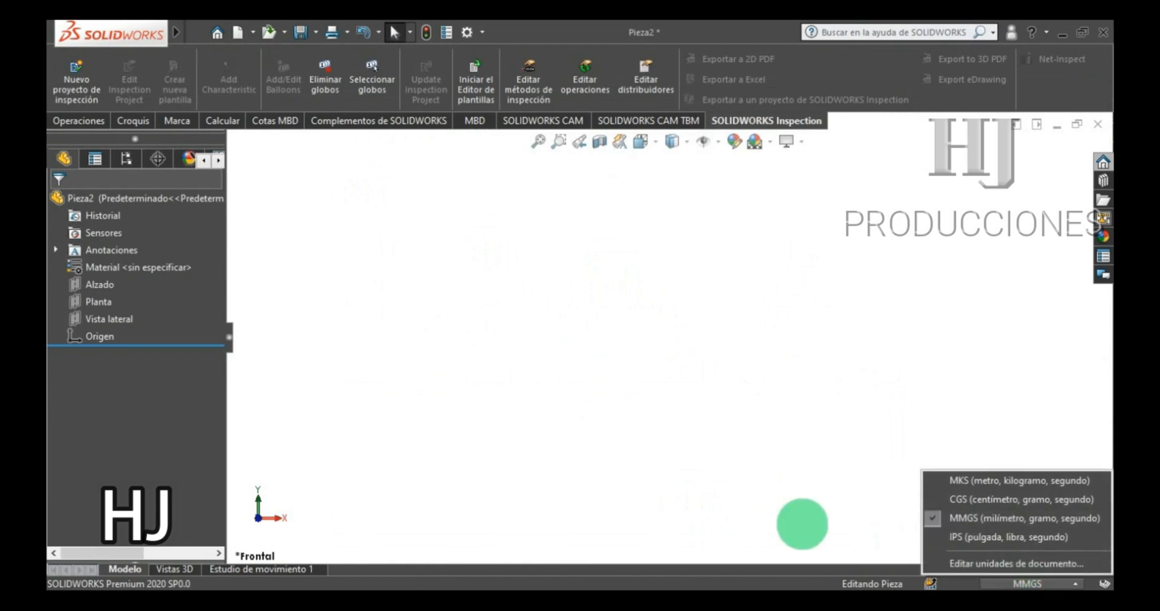
{"action": "left_click", "coordinate": [803, 523]}
- Sketch a circle about 110 mm in diameter centred on the origin of the Planta plane
{"action": "left_click", "coordinate": [98, 284]}
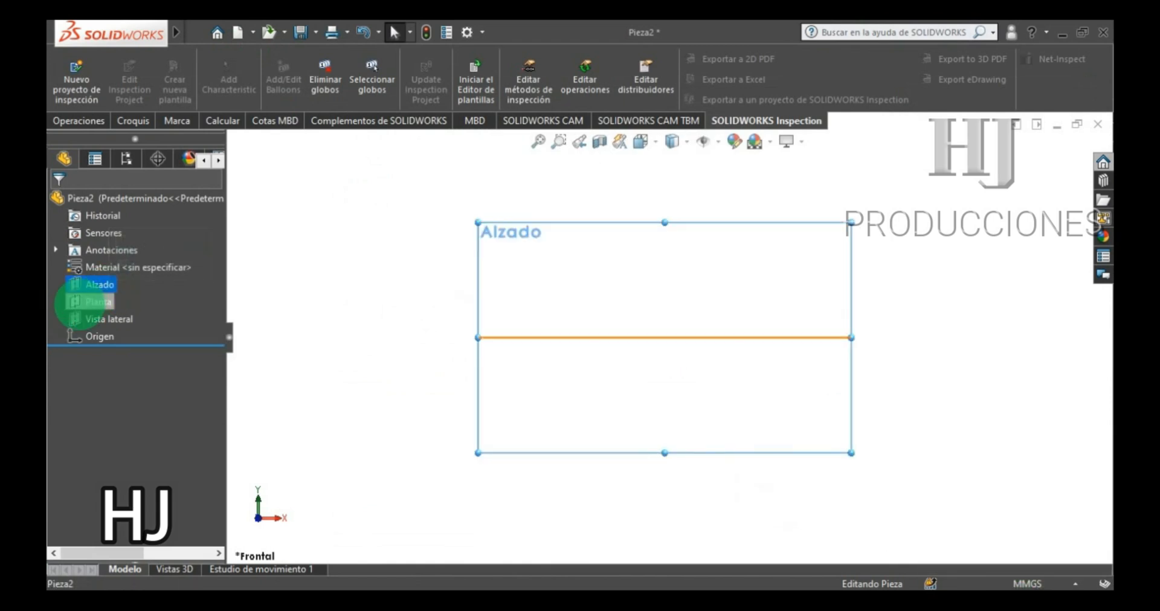
{"action": "left_click", "coordinate": [85, 302]}
{"action": "left_click", "coordinate": [94, 248]}
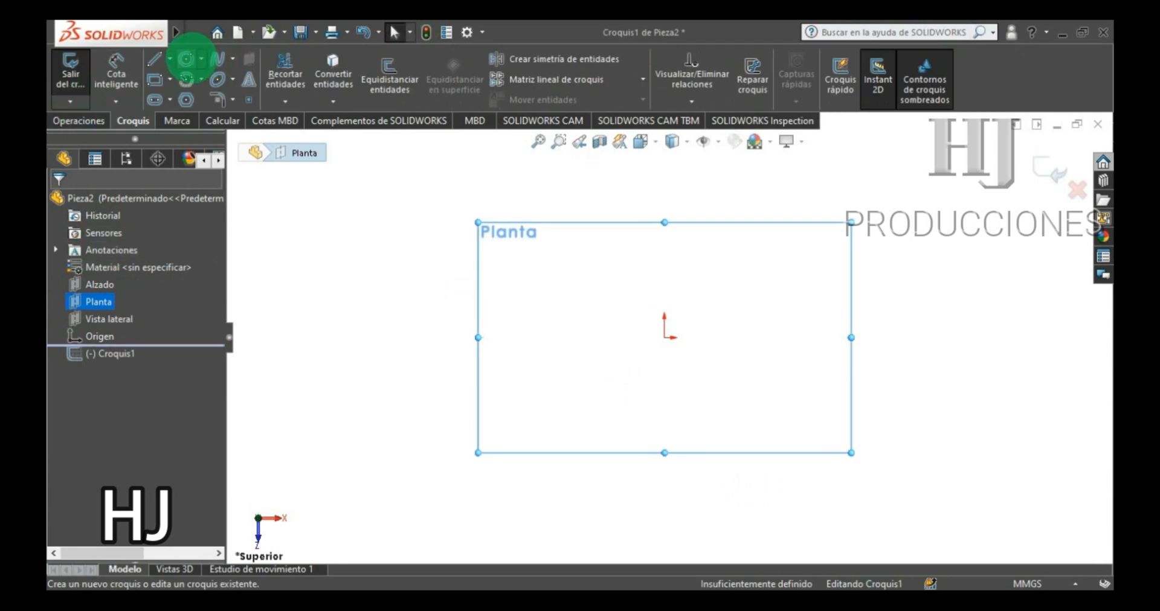
{"action": "left_click", "coordinate": [192, 59]}
{"action": "left_click", "coordinate": [665, 337]}
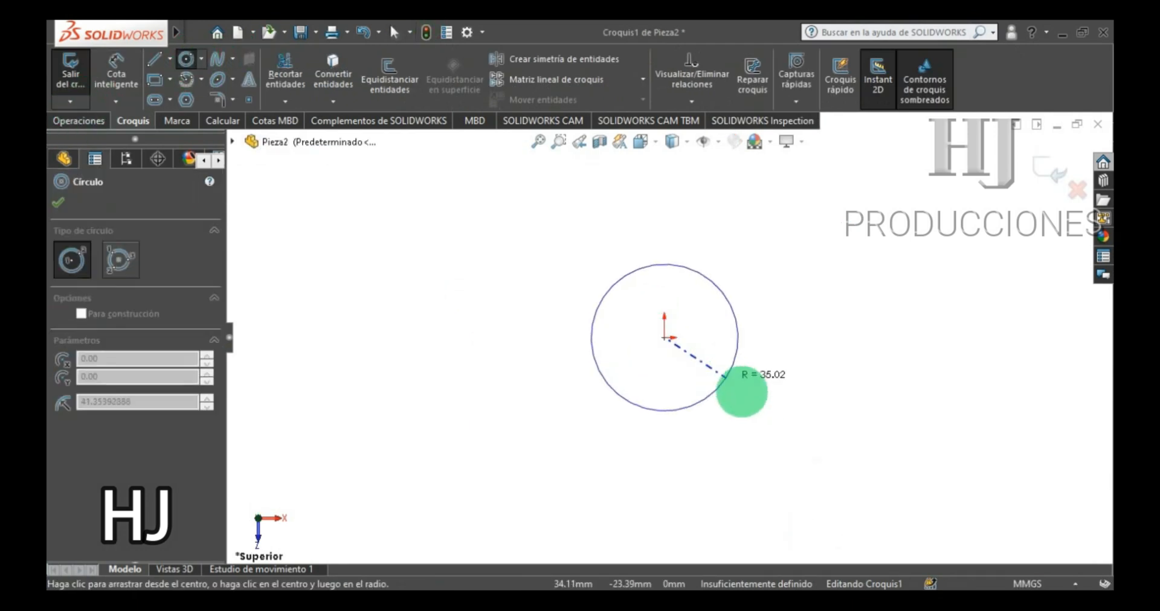
{"action": "left_click", "coordinate": [755, 409]}
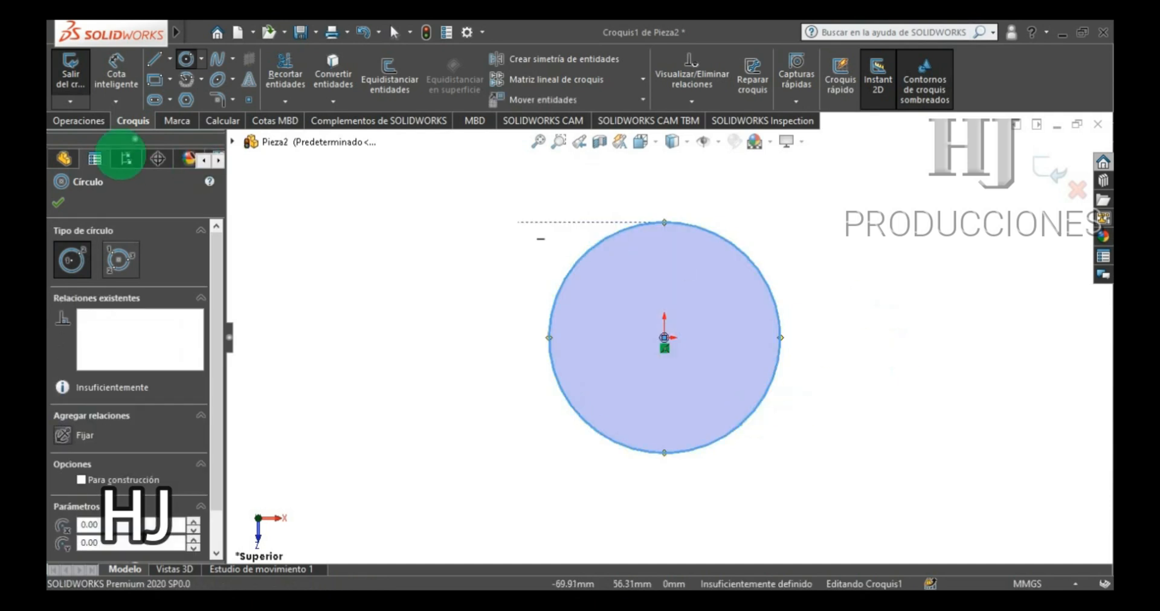
{"action": "key", "text": "Escape"}
- Dimension the circle's diameter at 85 mm and exit the sketch
{"action": "left_click", "coordinate": [743, 415]}
{"action": "left_click", "coordinate": [840, 324]}
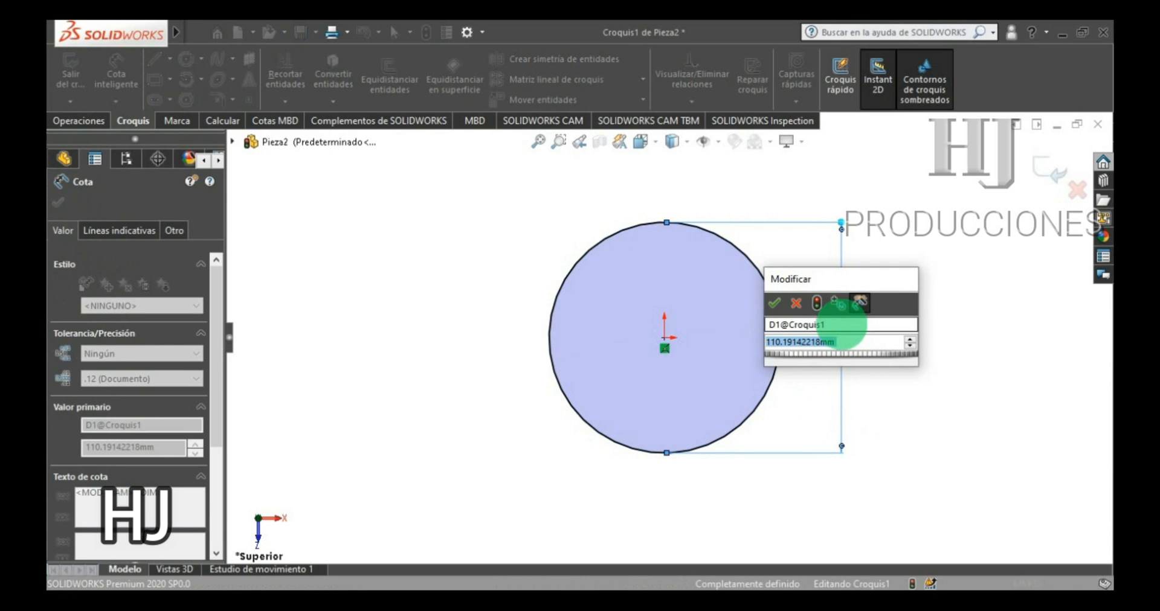
{"action": "type", "text": "85"}
{"action": "key", "text": "Return"}
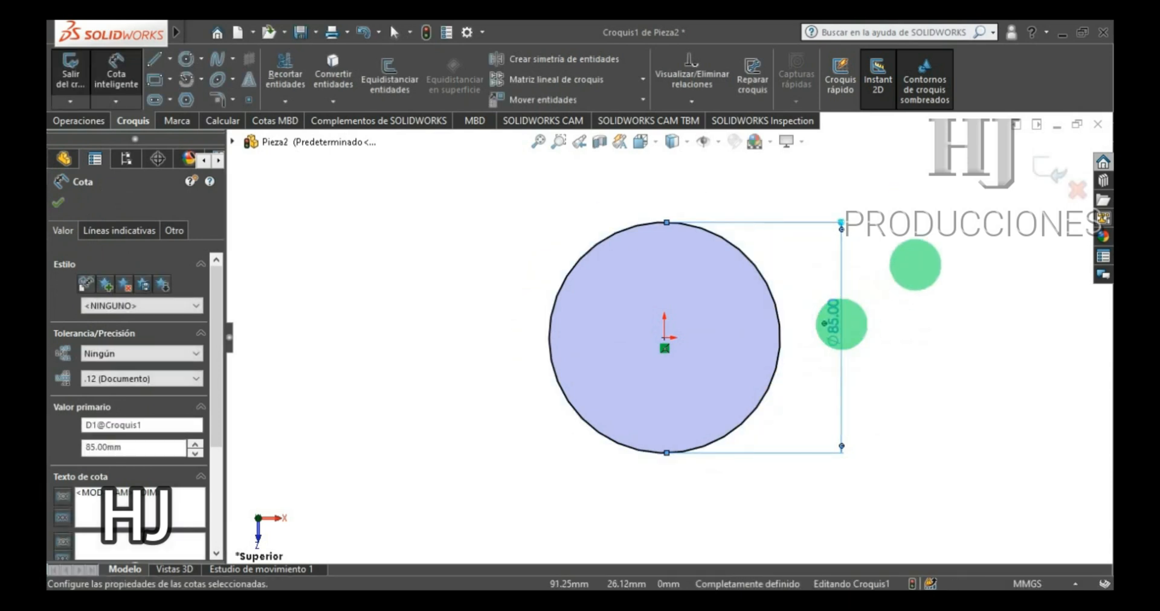
{"action": "left_click", "coordinate": [1042, 168]}
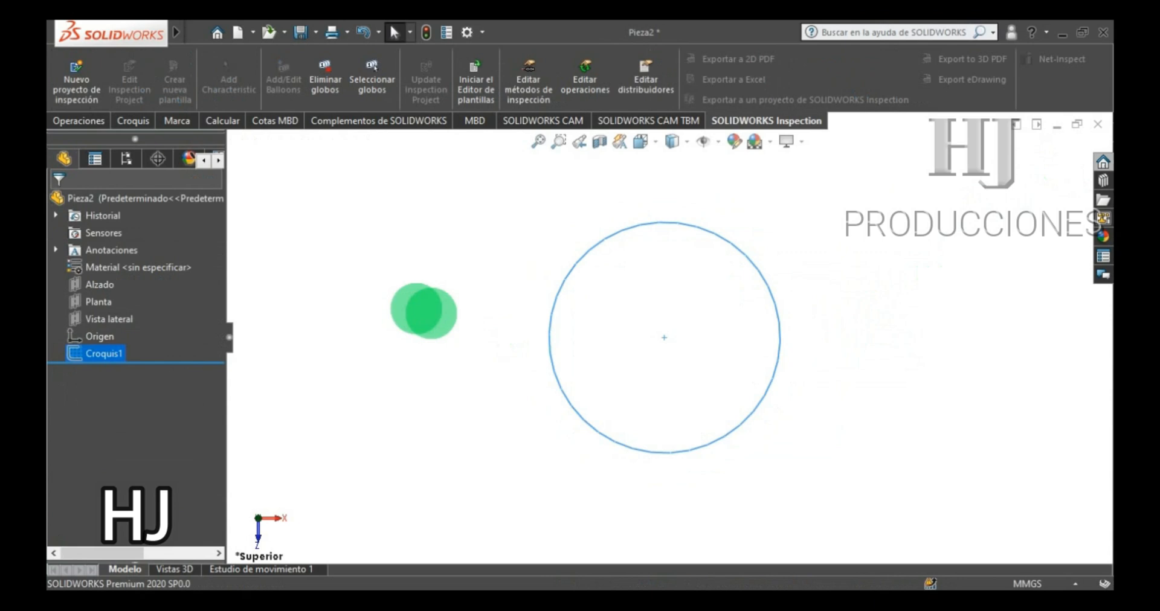
- Extrude the circle sketch upward 40 mm into a solid cylinder
{"action": "left_click", "coordinate": [132, 121]}
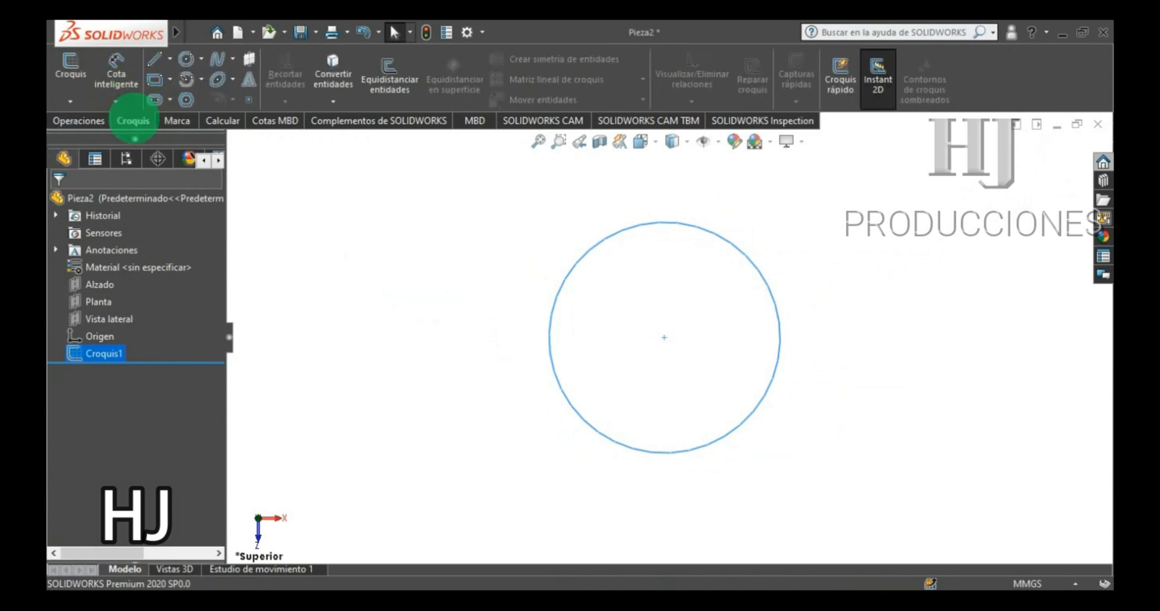
{"action": "left_click", "coordinate": [79, 120]}
{"action": "left_click", "coordinate": [104, 91]}
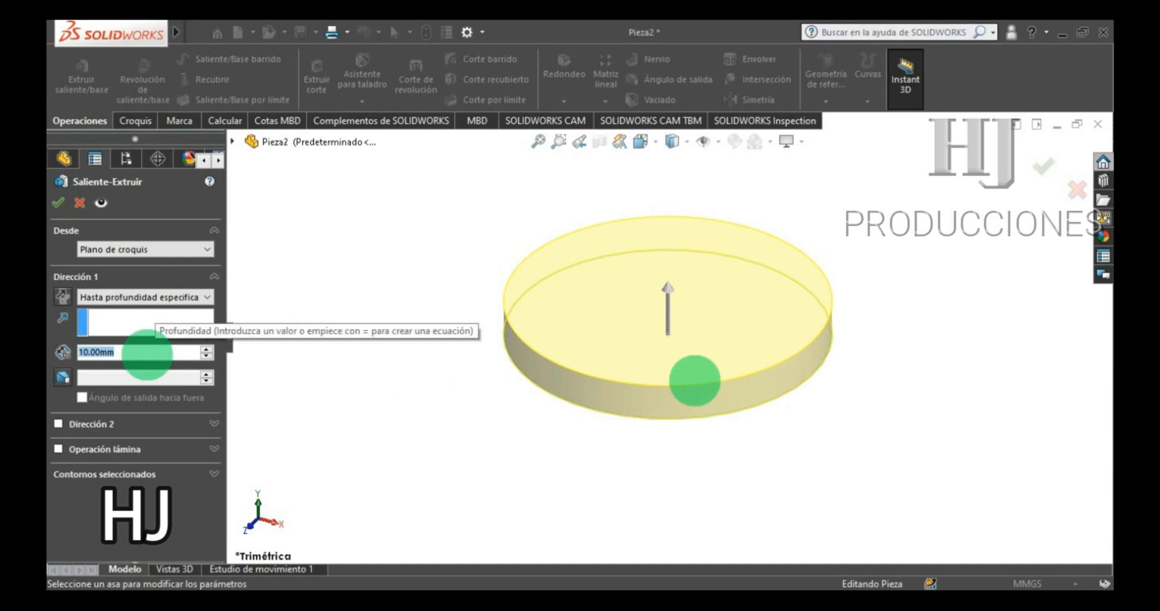
{"action": "type", "text": "40"}
{"action": "key", "text": "Return"}
{"action": "key", "text": "Return"}
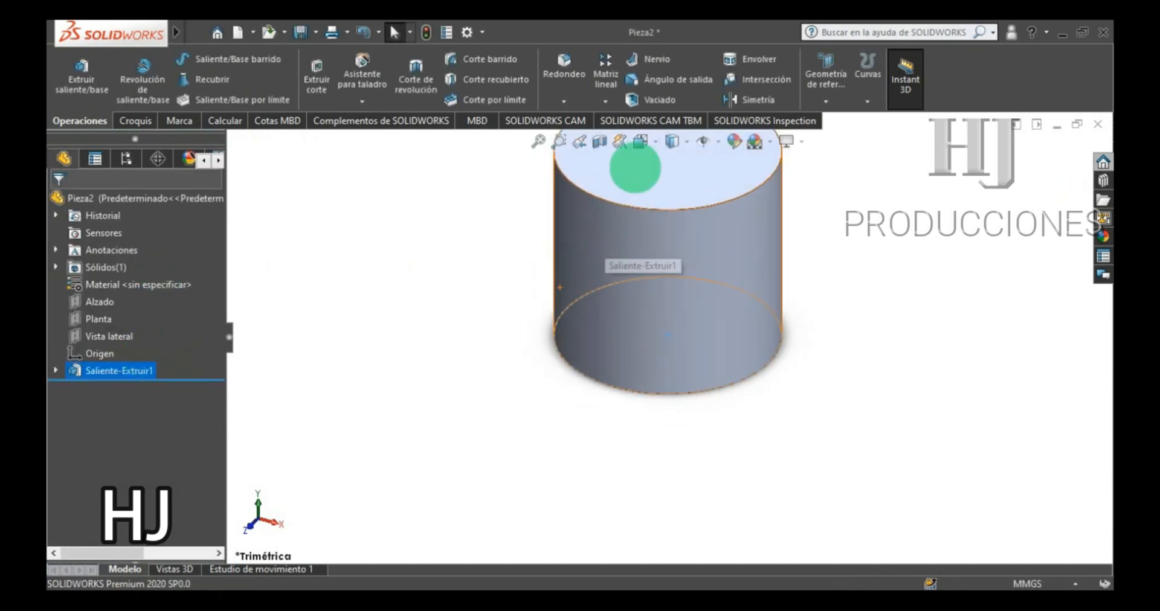
- Shell the cylinder with a 3 mm wall thickness, removing its top face
{"action": "left_click", "coordinate": [640, 141]}
{"action": "left_click", "coordinate": [730, 185]}
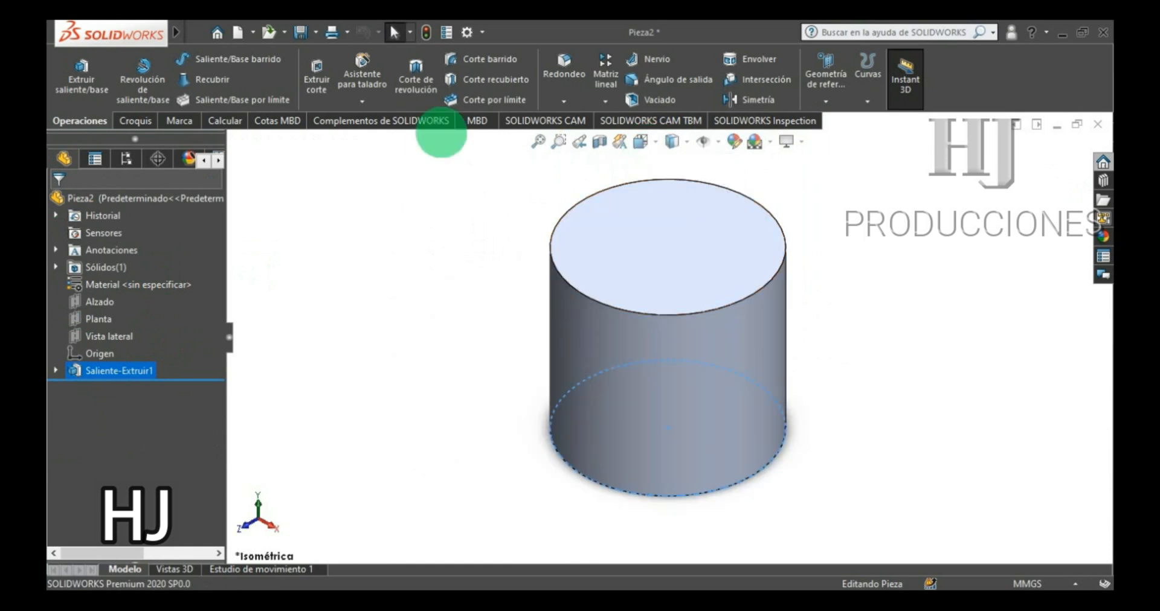
{"action": "left_click", "coordinate": [646, 100]}
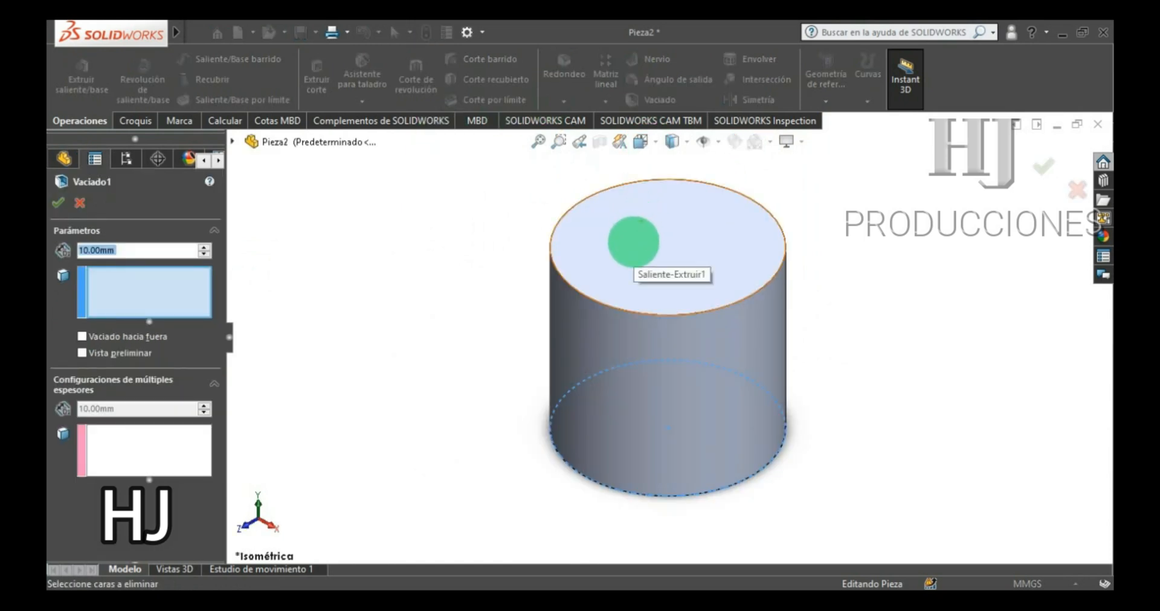
{"action": "left_click", "coordinate": [633, 242]}
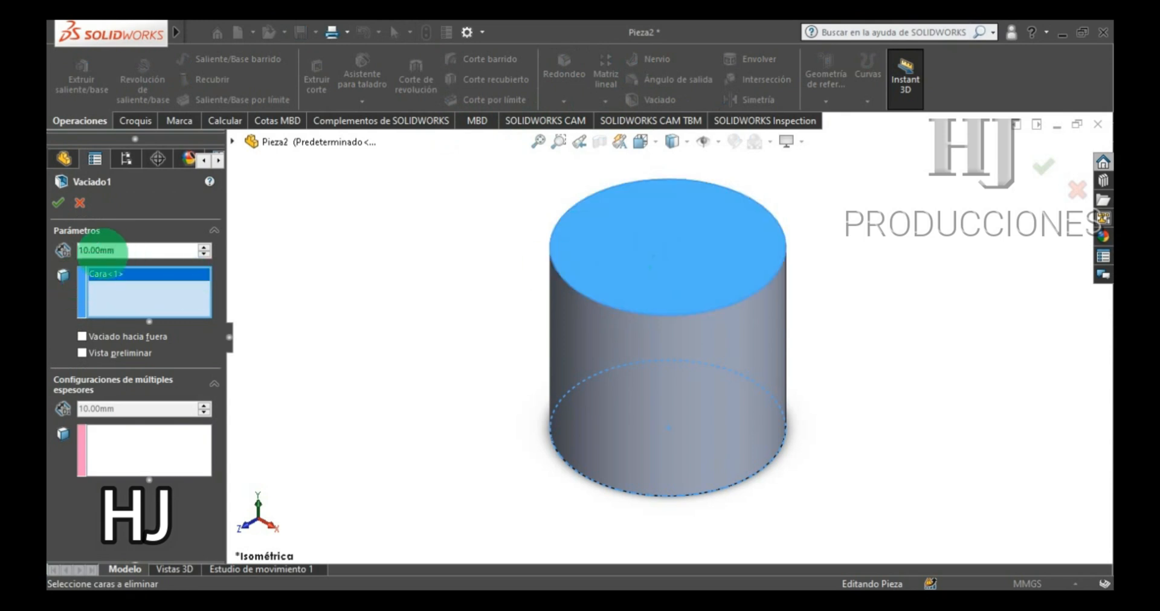
{"action": "right_click", "coordinate": [77, 252]}
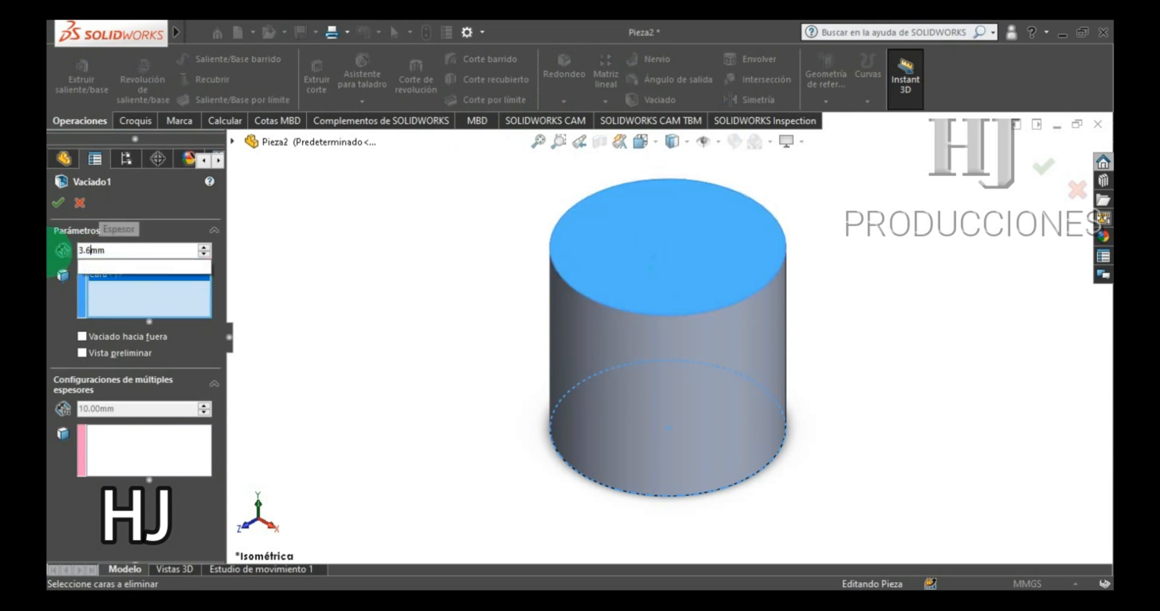
{"action": "mouse_move", "coordinate": [92, 266]}
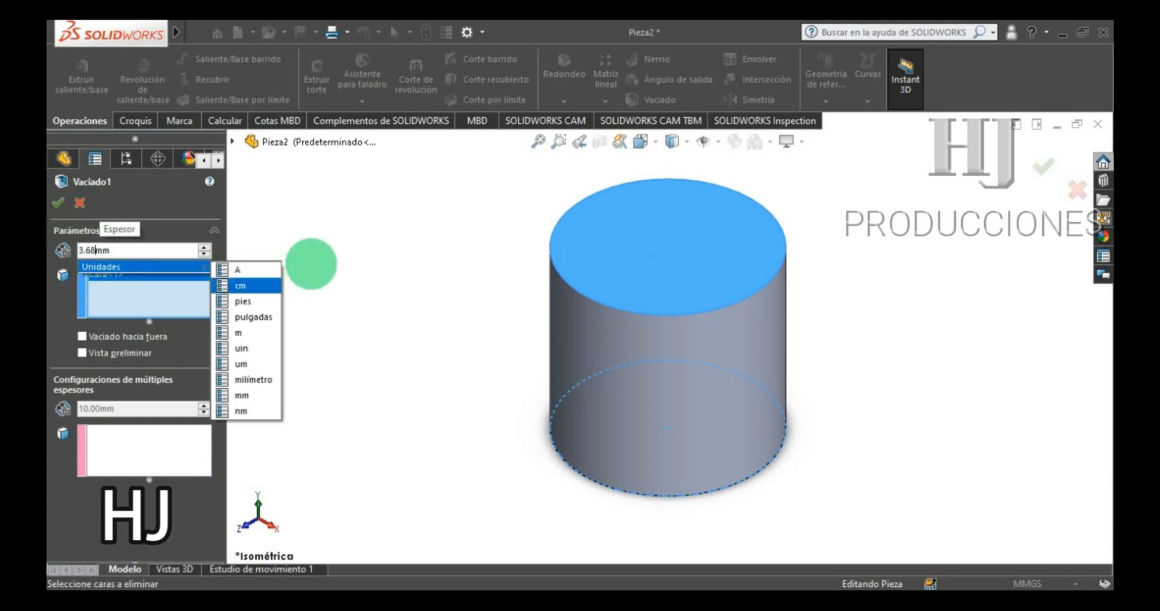
{"action": "left_click", "coordinate": [311, 264]}
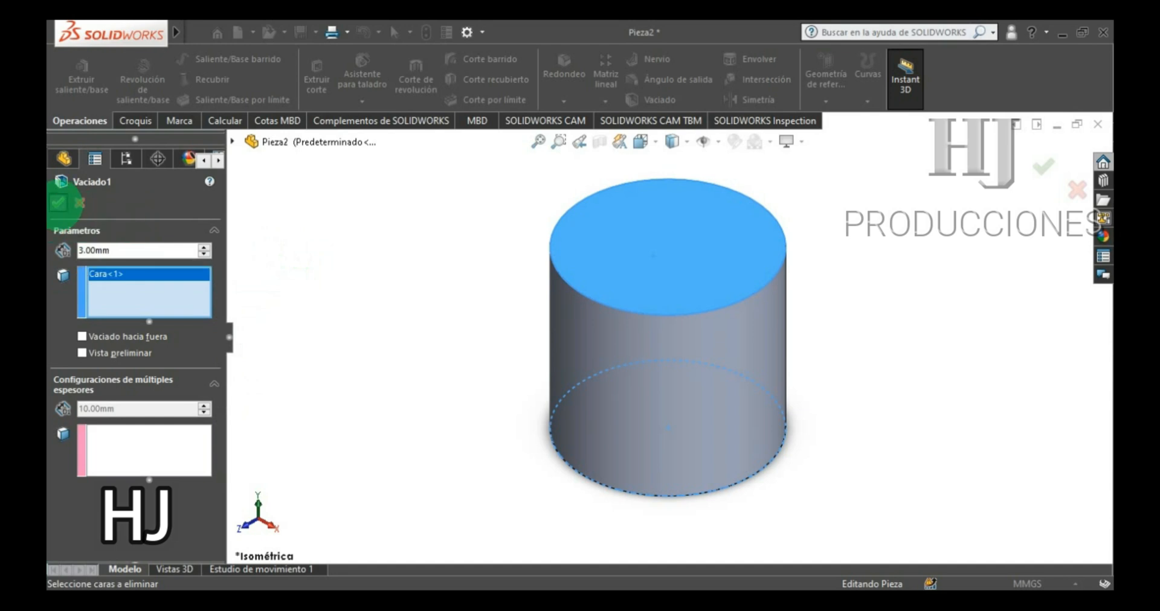
{"action": "left_click", "coordinate": [58, 203]}
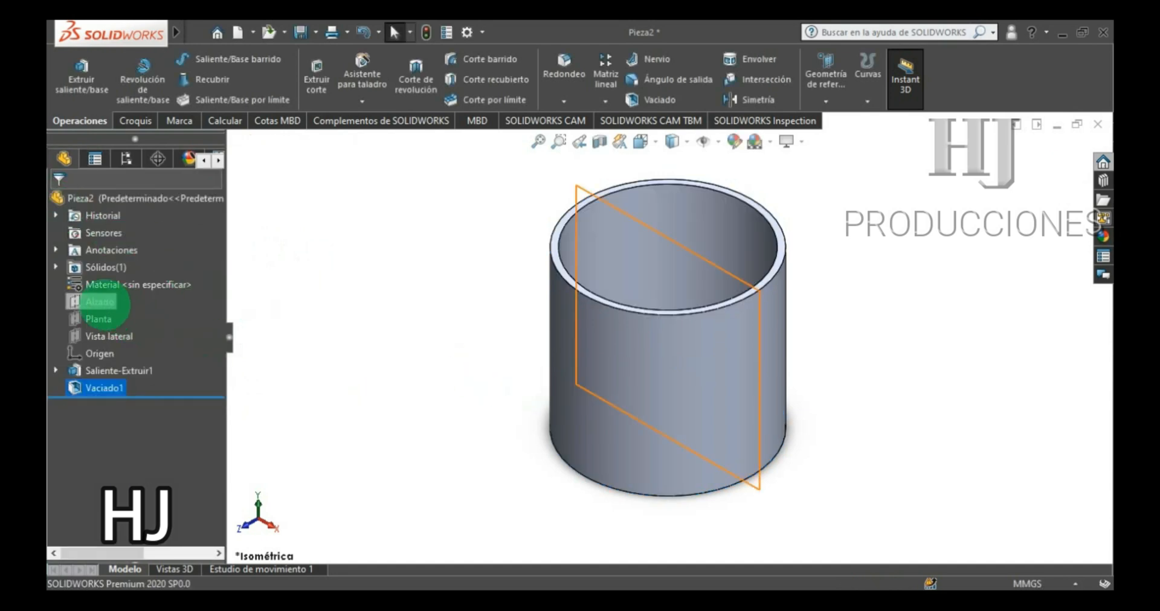
- Sketch a circle about 34 mm in diameter on the Alzado plane, centred about 36 mm directly above the origin
{"action": "left_click", "coordinate": [99, 303]}
{"action": "left_click", "coordinate": [128, 263]}
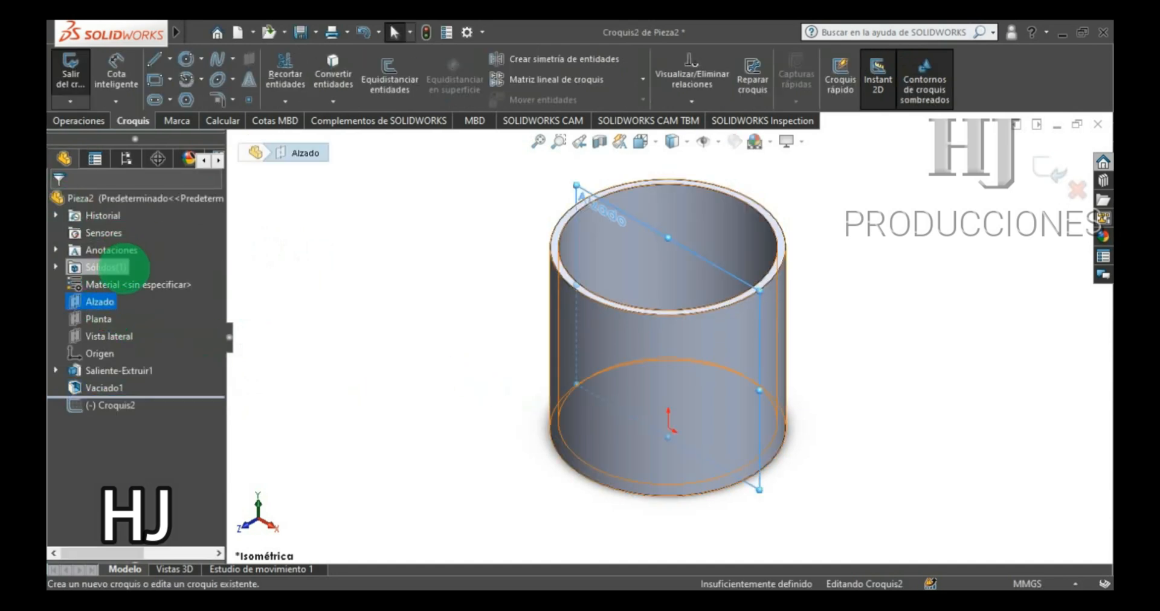
{"action": "right_click", "coordinate": [101, 407]}
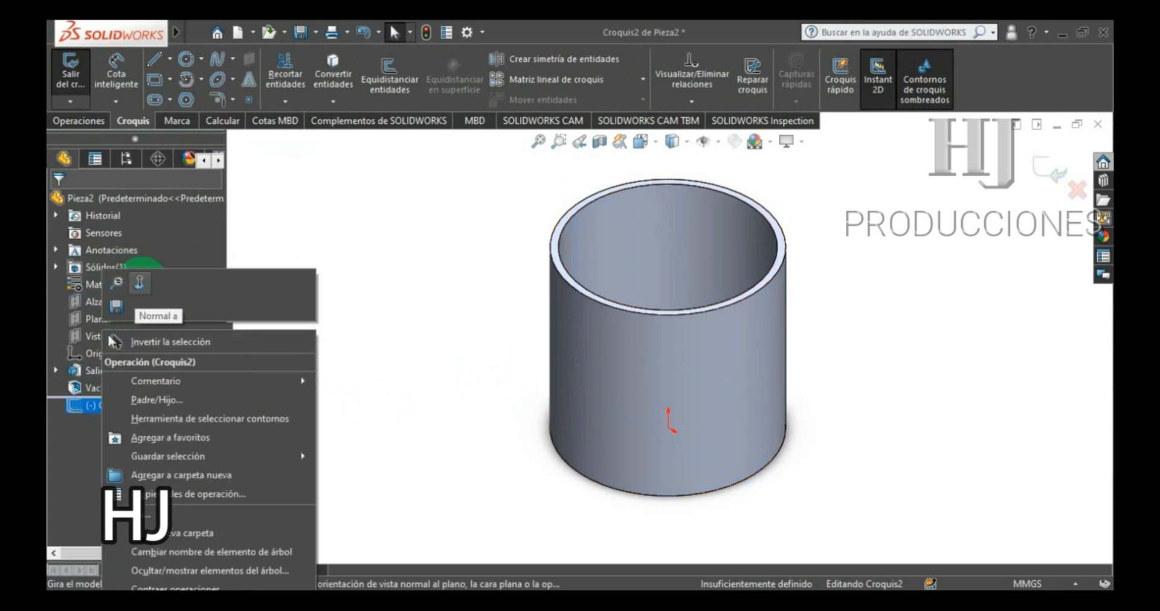
{"action": "left_click", "coordinate": [139, 282]}
{"action": "left_click", "coordinate": [186, 58]}
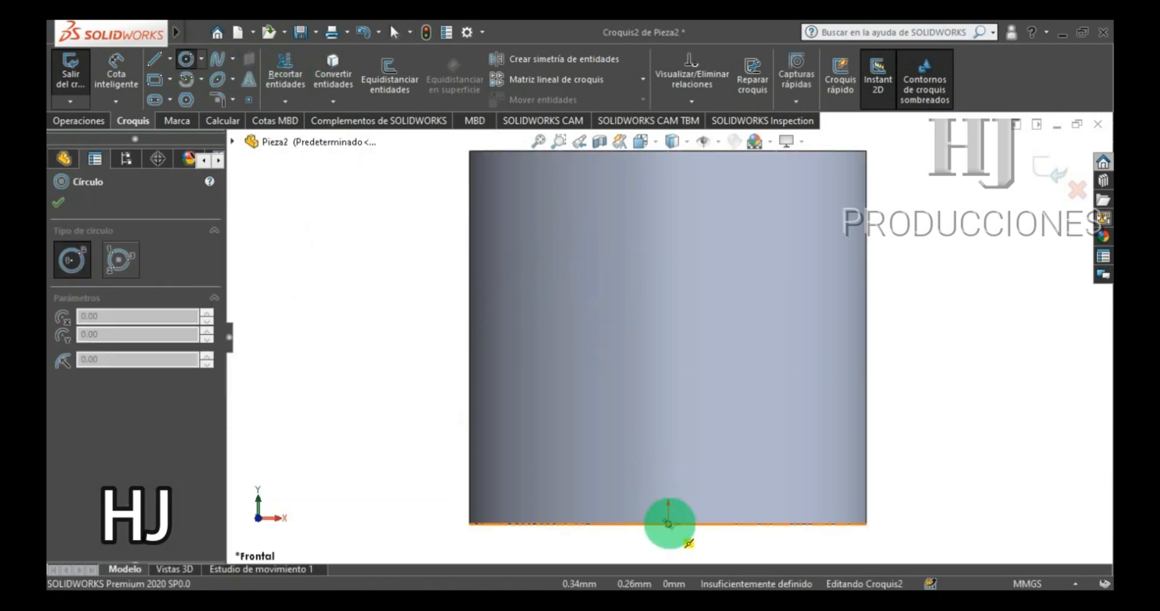
{"action": "left_click", "coordinate": [668, 357]}
{"action": "left_click", "coordinate": [709, 423]}
- Dimension the height of the circle's centre above the origin at 40 mm
{"action": "left_click", "coordinate": [116, 76]}
{"action": "left_click", "coordinate": [668, 357]}
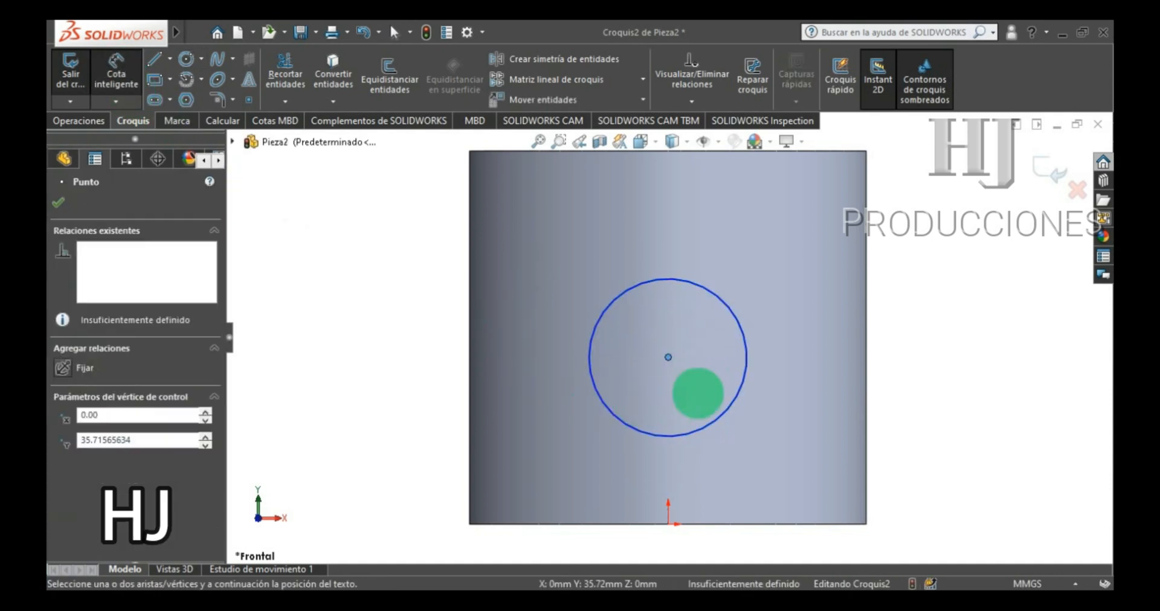
{"action": "left_click", "coordinate": [668, 523]}
{"action": "left_click", "coordinate": [397, 448]}
{"action": "type", "text": "40"}
{"action": "key", "text": "Return"}
- Sketch a smaller concentric circle about 29 mm in diameter inside the first circle
{"action": "key", "text": "c"}
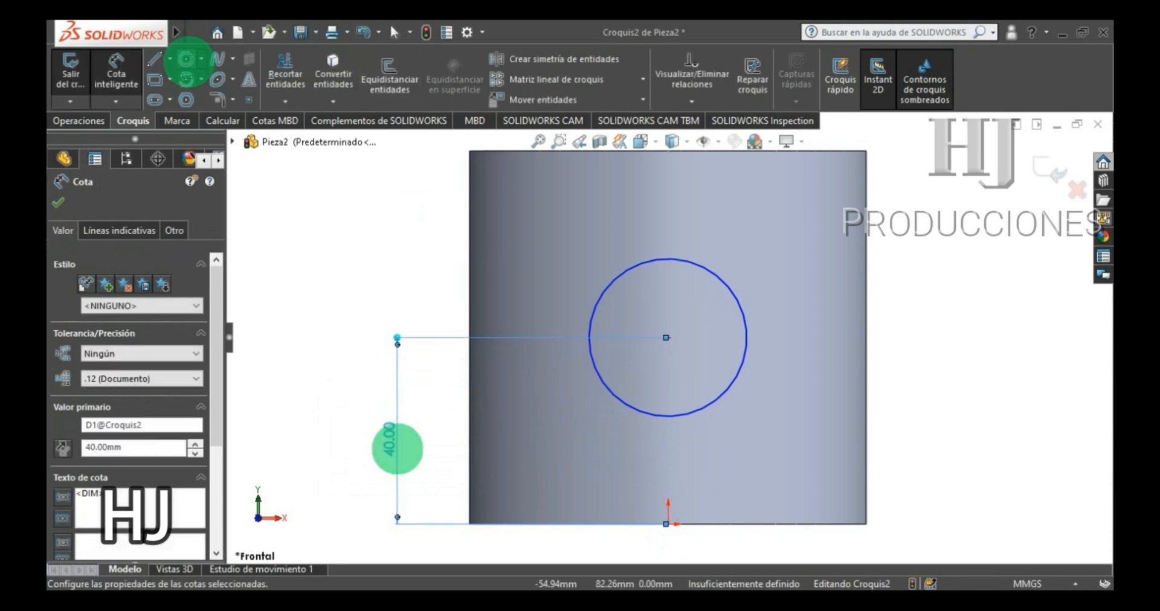
{"action": "left_click", "coordinate": [668, 337]}
{"action": "left_click", "coordinate": [679, 269]}
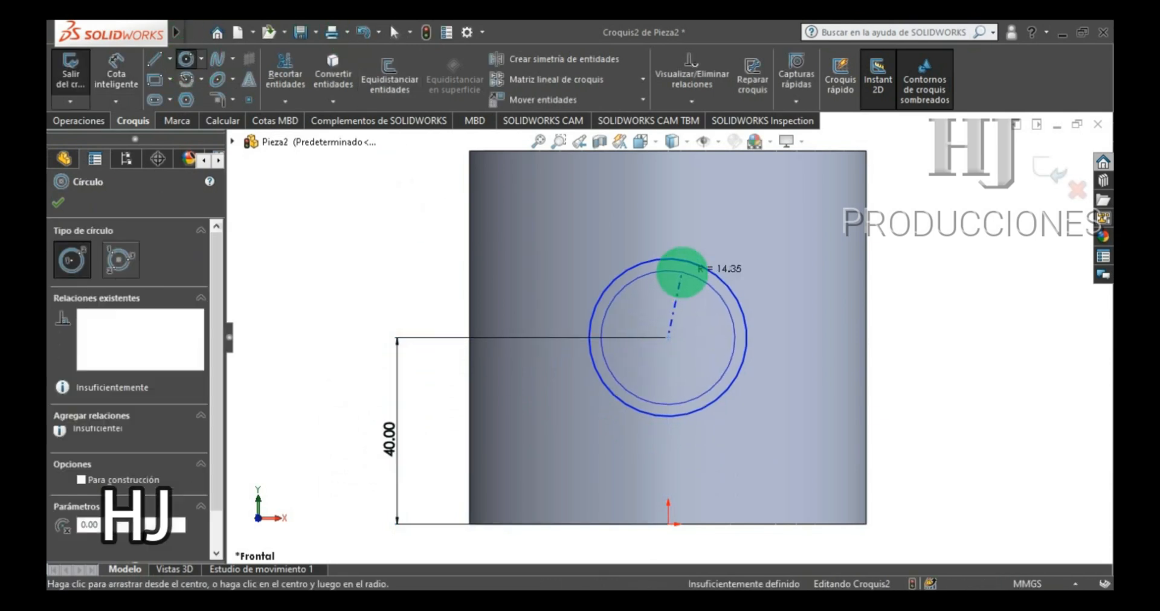
{"action": "key", "text": "Escape"}
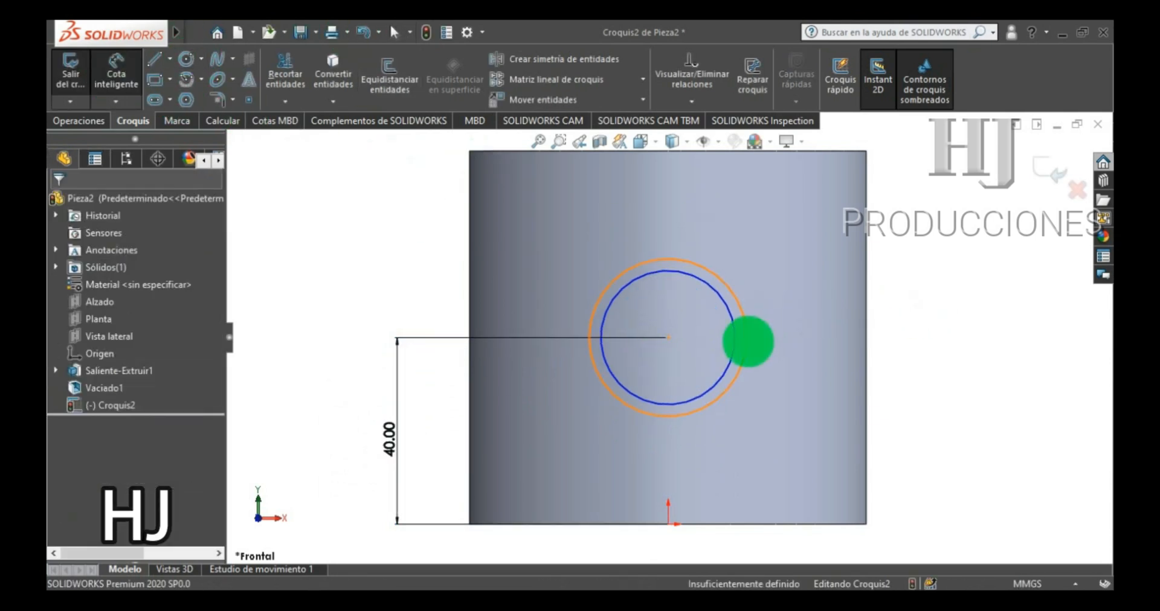
- Dimension the outer circle's diameter at 40.89 mm and the gap between the circles at 3.68 mm, and exit the sketch
{"action": "left_click", "coordinate": [748, 339]}
{"action": "left_click", "coordinate": [785, 326]}
{"action": "type", "text": "40.89"}
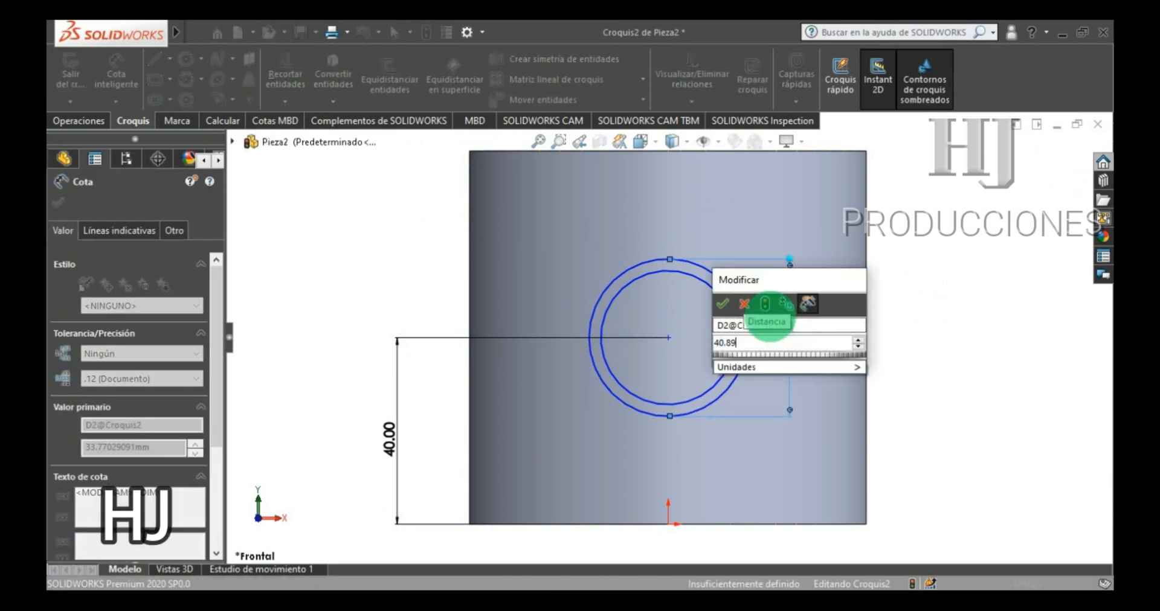
{"action": "key", "text": "Return"}
{"action": "left_click", "coordinate": [734, 337]}
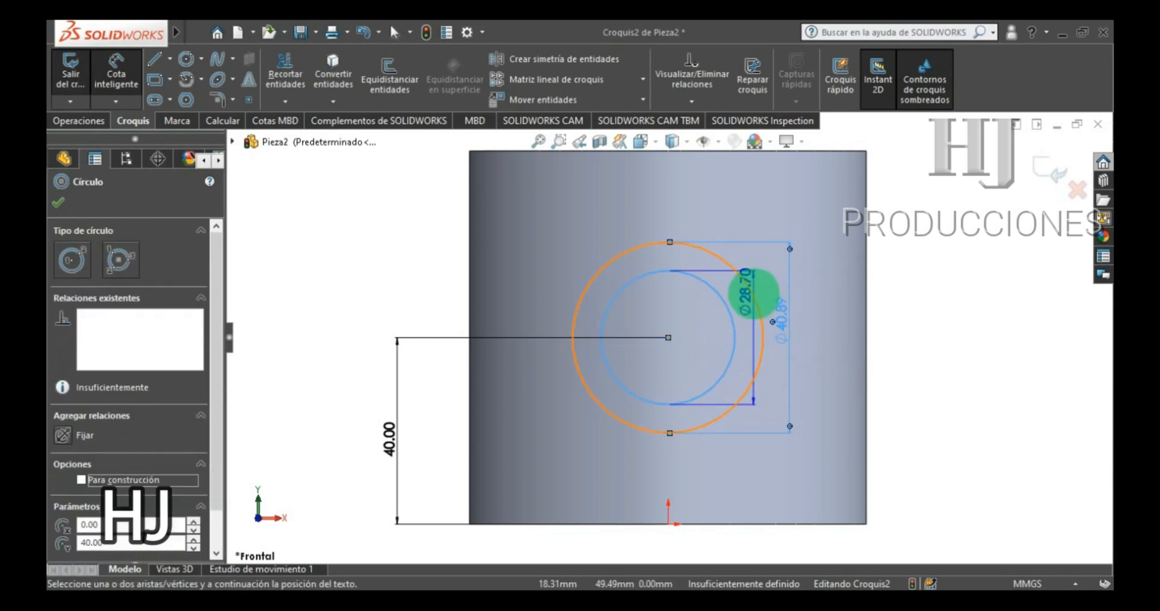
{"action": "left_click", "coordinate": [753, 292]}
{"action": "left_click", "coordinate": [750, 270]}
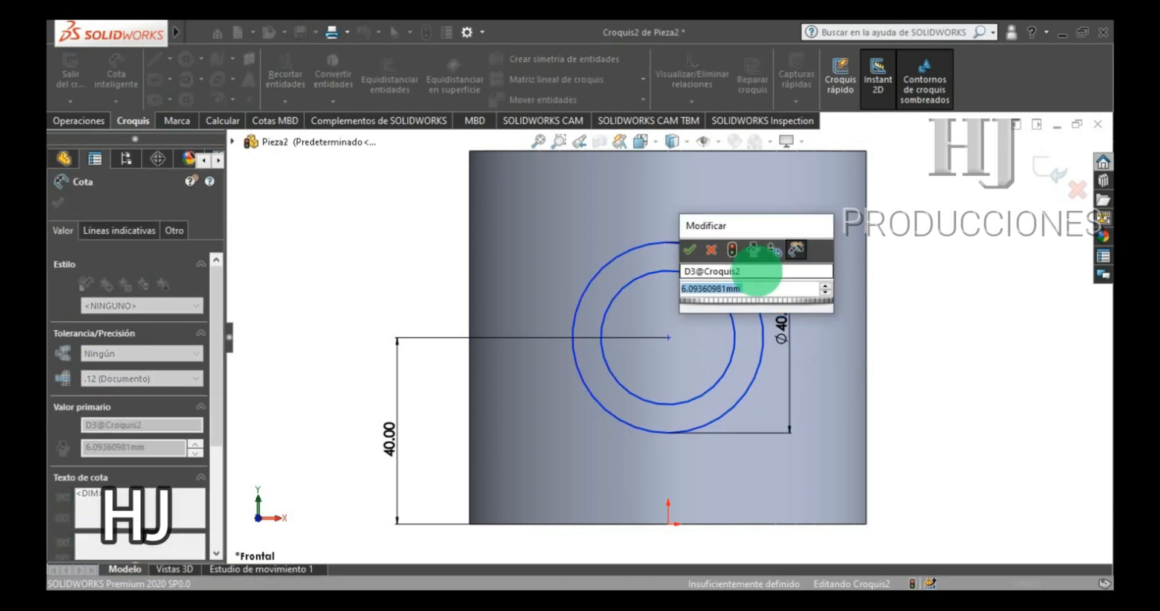
{"action": "type", "text": "3.68"}
{"action": "key", "text": "Return"}
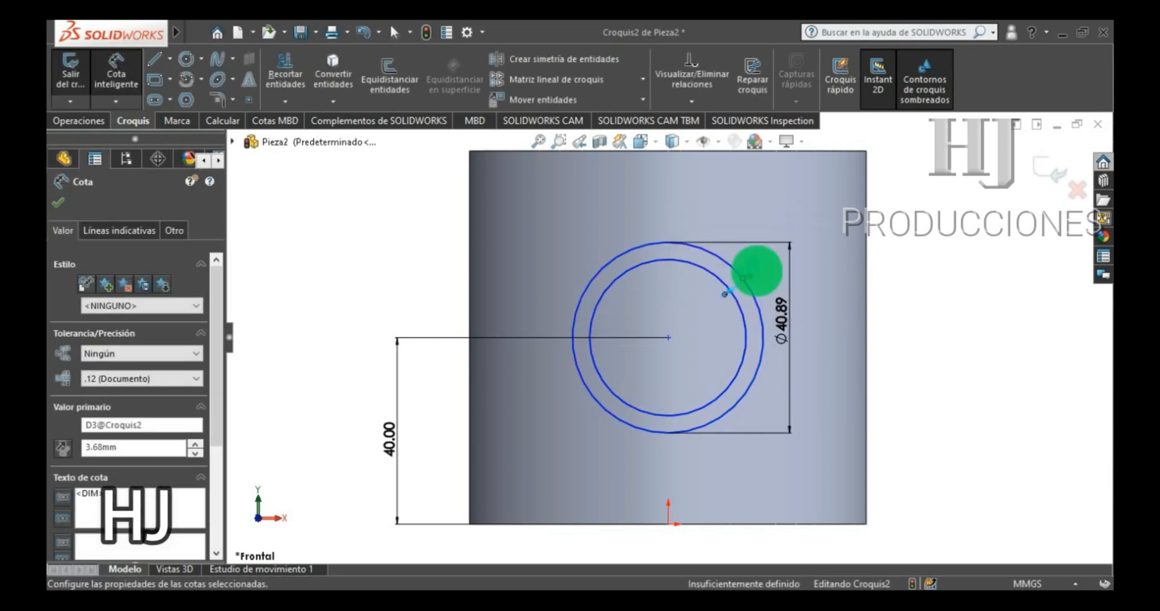
{"action": "left_click", "coordinate": [1045, 163]}
- Extrude the two-circle ring profile 200 mm from the mid plane, merged with the container, to form the cross pipe
{"action": "scroll", "coordinate": [756, 376], "scroll_direction": "up", "scroll_amount": 4}
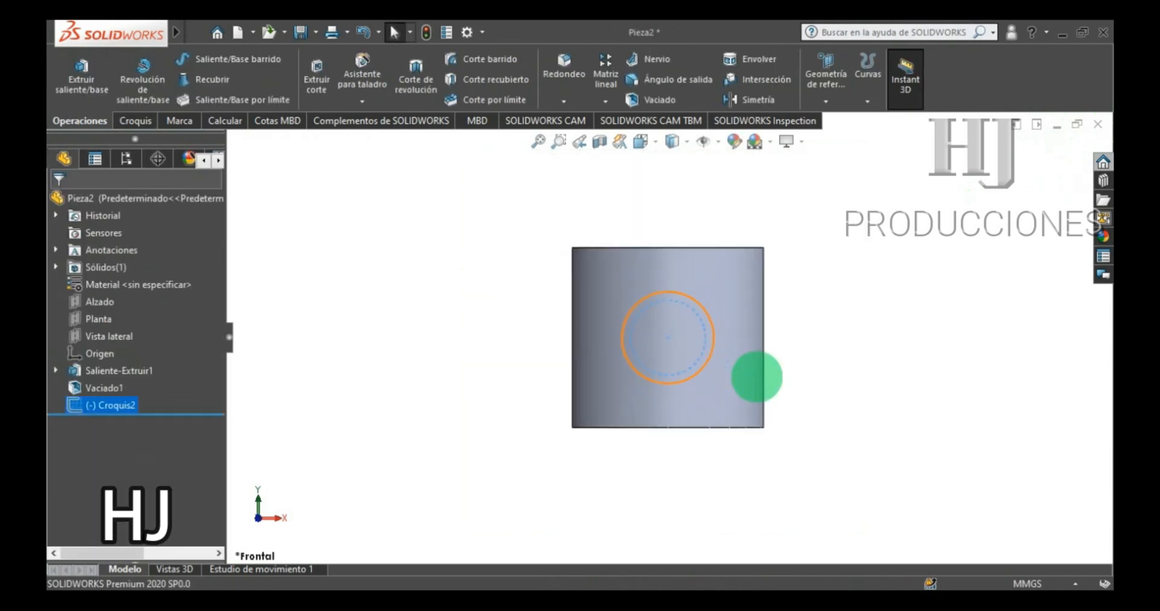
{"action": "left_click", "coordinate": [644, 141]}
{"action": "left_click", "coordinate": [731, 182]}
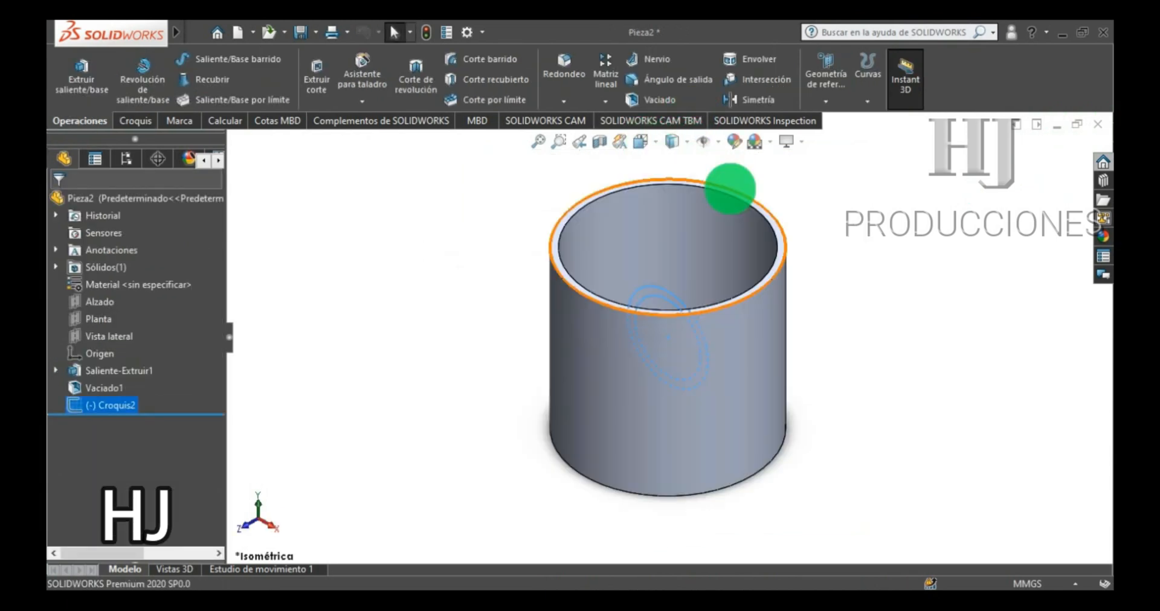
{"action": "left_click", "coordinate": [82, 75]}
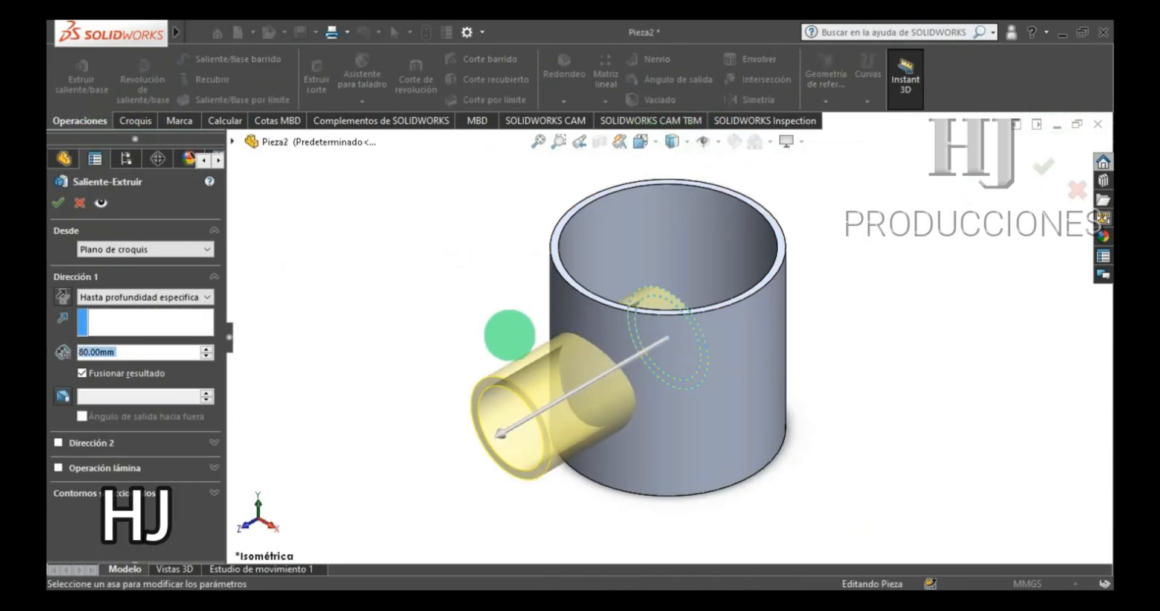
{"action": "left_click", "coordinate": [168, 298]}
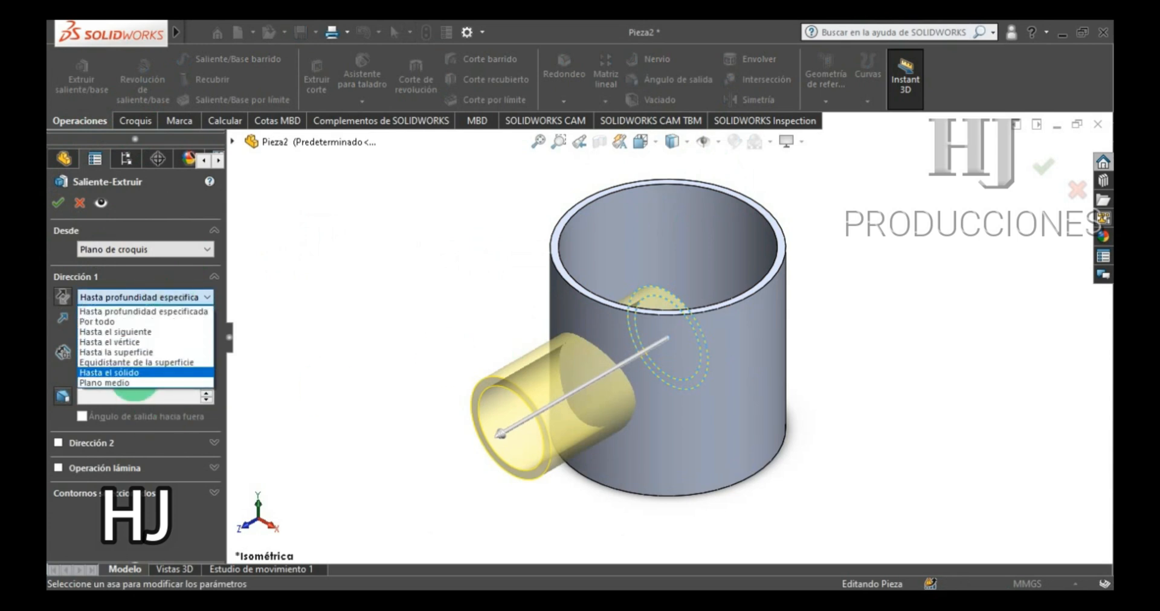
{"action": "left_click", "coordinate": [133, 378]}
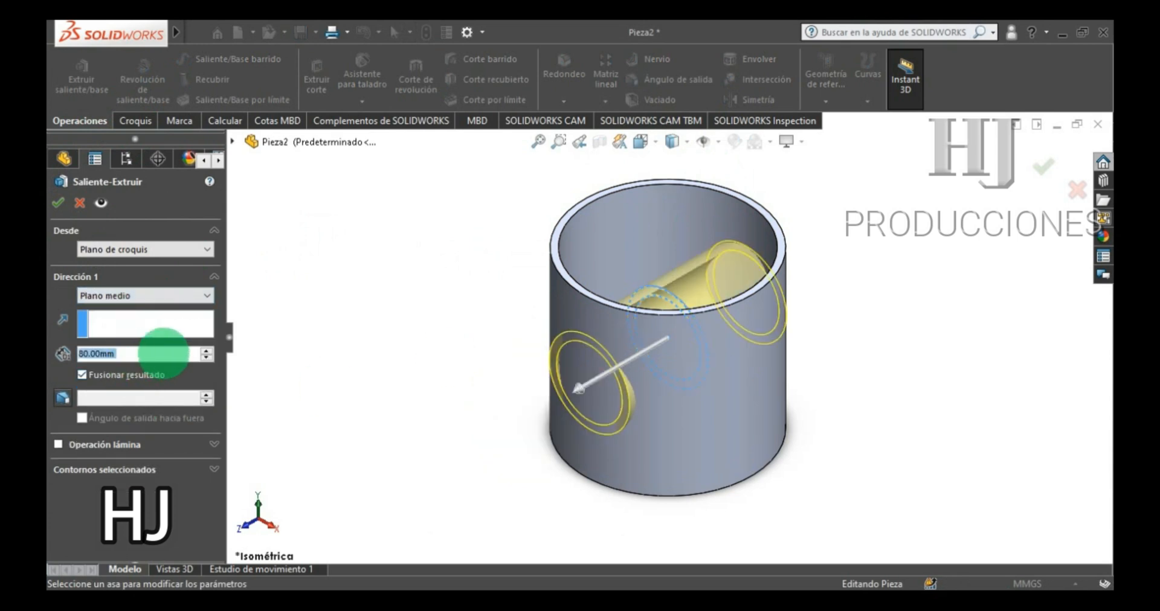
{"action": "type", "text": "200"}
{"action": "key", "text": "Return"}
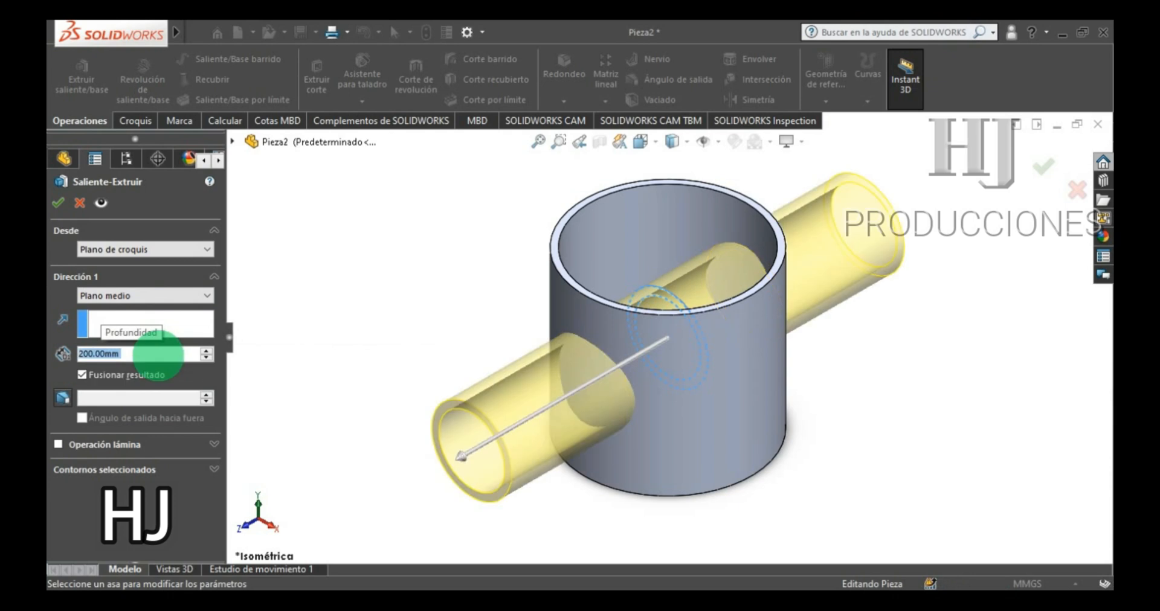
{"action": "left_click", "coordinate": [58, 203]}
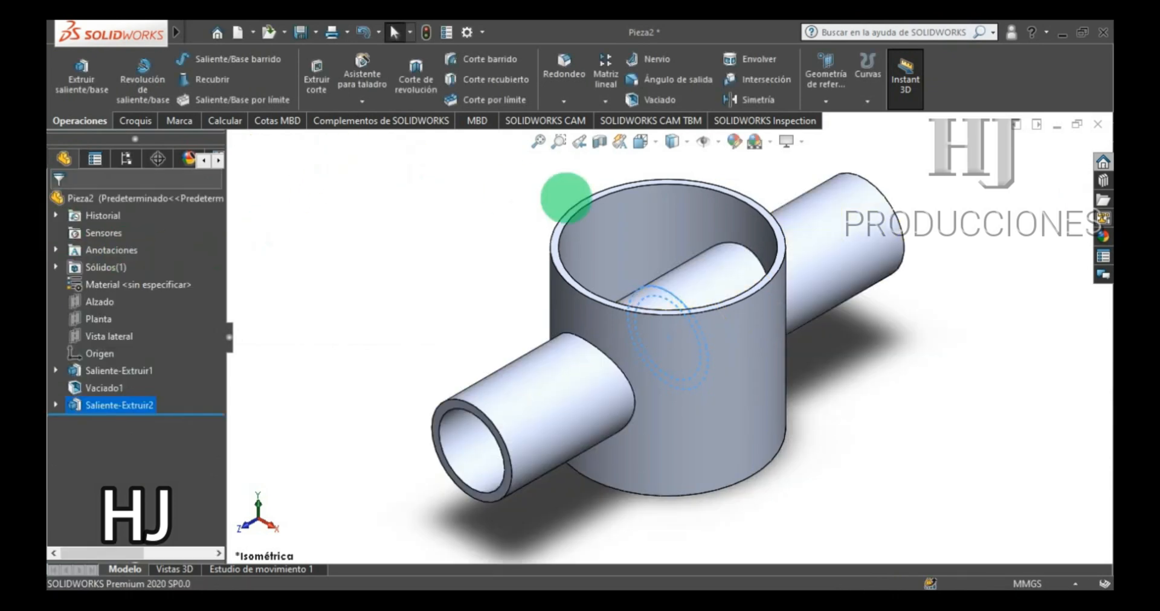
- Sketch a circle on the container's top rim face, centred on the origin and matching the rim's inner edge
{"action": "scroll", "coordinate": [487, 202], "scroll_direction": "up", "scroll_amount": 2}
{"action": "scroll", "coordinate": [654, 294], "scroll_direction": "down", "scroll_amount": 5}
{"action": "left_click", "coordinate": [608, 316]}
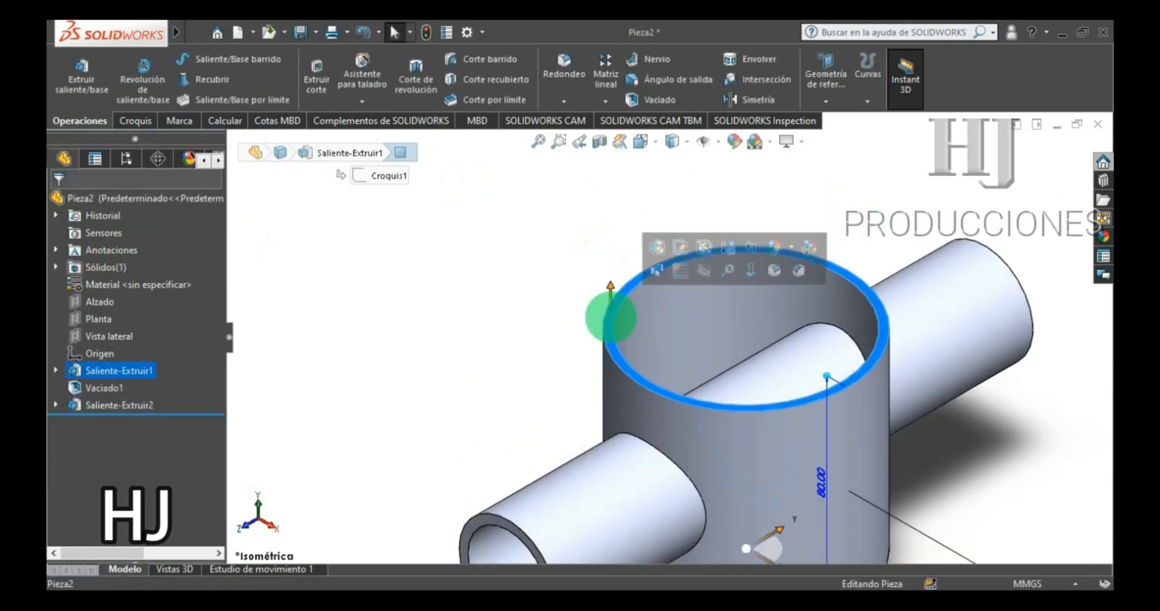
{"action": "left_click", "coordinate": [664, 274]}
{"action": "right_click", "coordinate": [111, 422]}
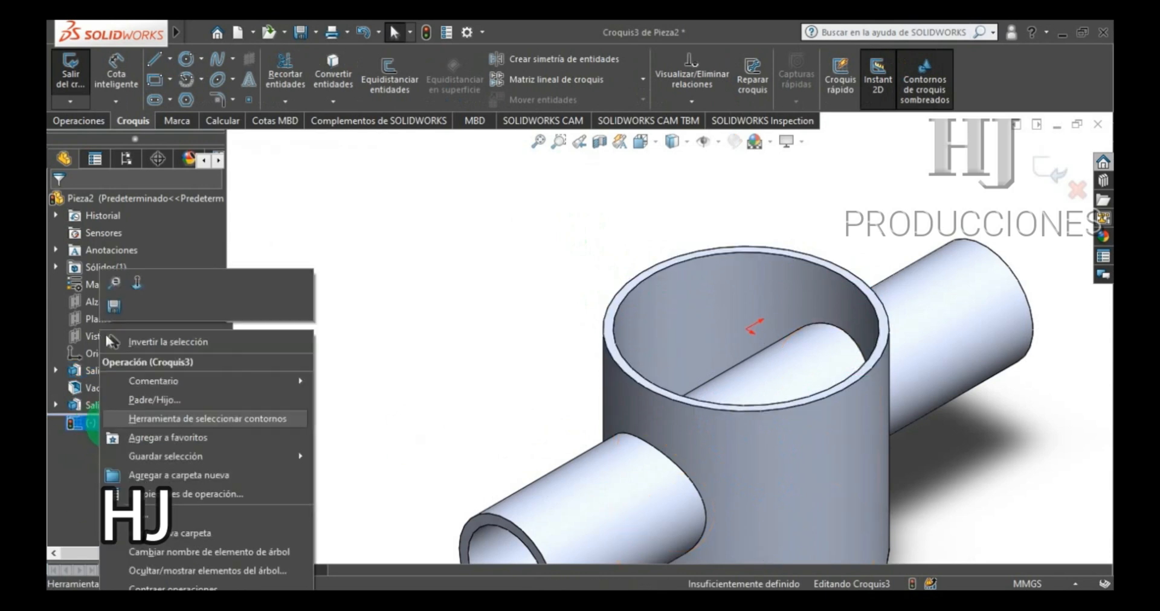
{"action": "left_click", "coordinate": [170, 315]}
{"action": "left_click", "coordinate": [186, 59]}
{"action": "left_click_drag", "start_coordinate": [668, 336], "coordinate": [738, 290]}
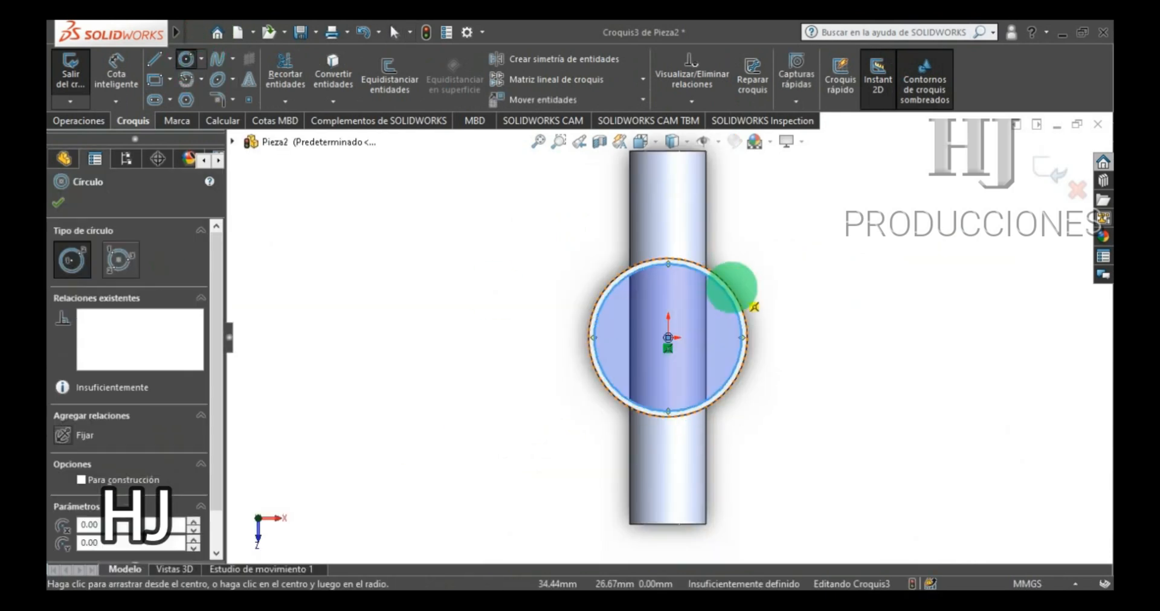
{"action": "key", "text": "Escape"}
- Cut-extrude the rim circle 75 mm down into the container to remove the pipe section inside it
{"action": "left_click", "coordinate": [639, 142]}
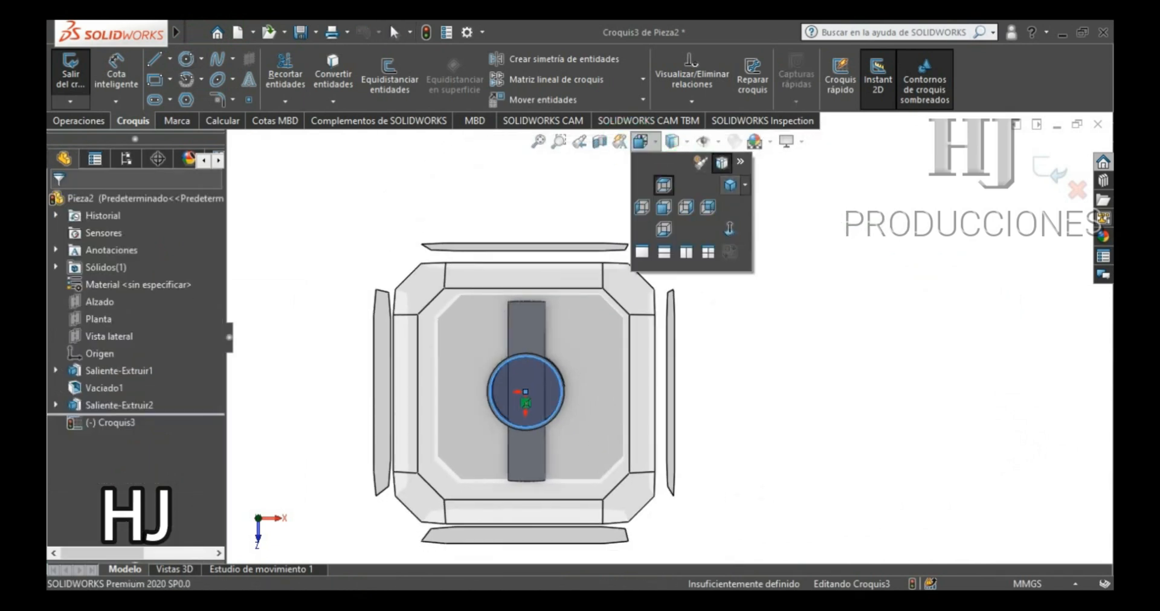
{"action": "left_click", "coordinate": [685, 233]}
{"action": "left_click", "coordinate": [107, 121]}
{"action": "left_click", "coordinate": [316, 77]}
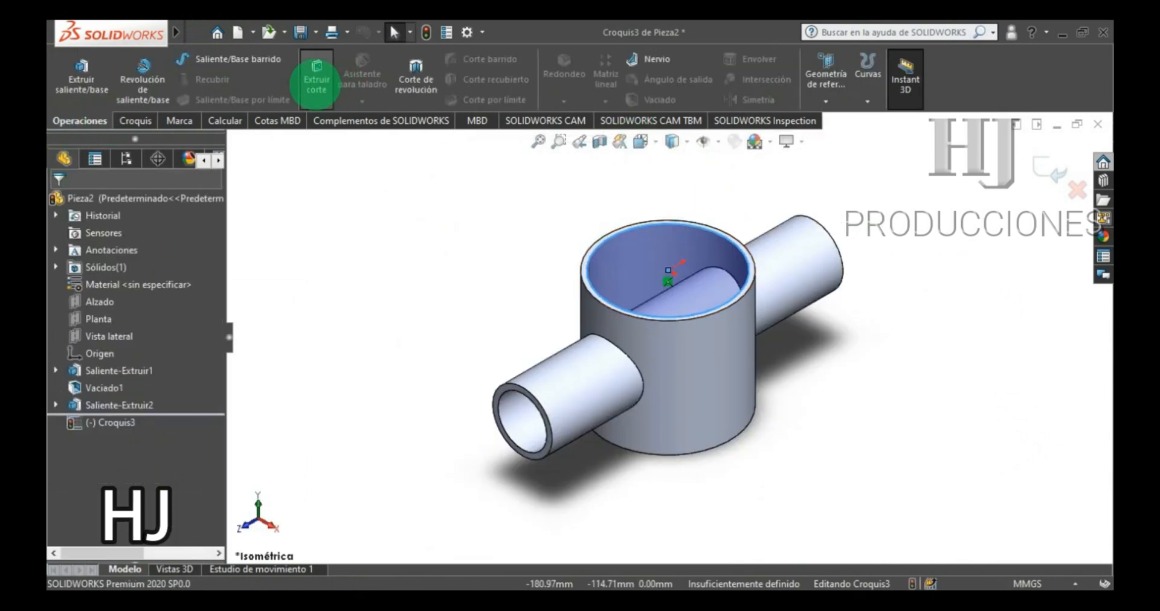
{"action": "left_click_drag", "start_coordinate": [681, 530], "coordinate": [673, 373]}
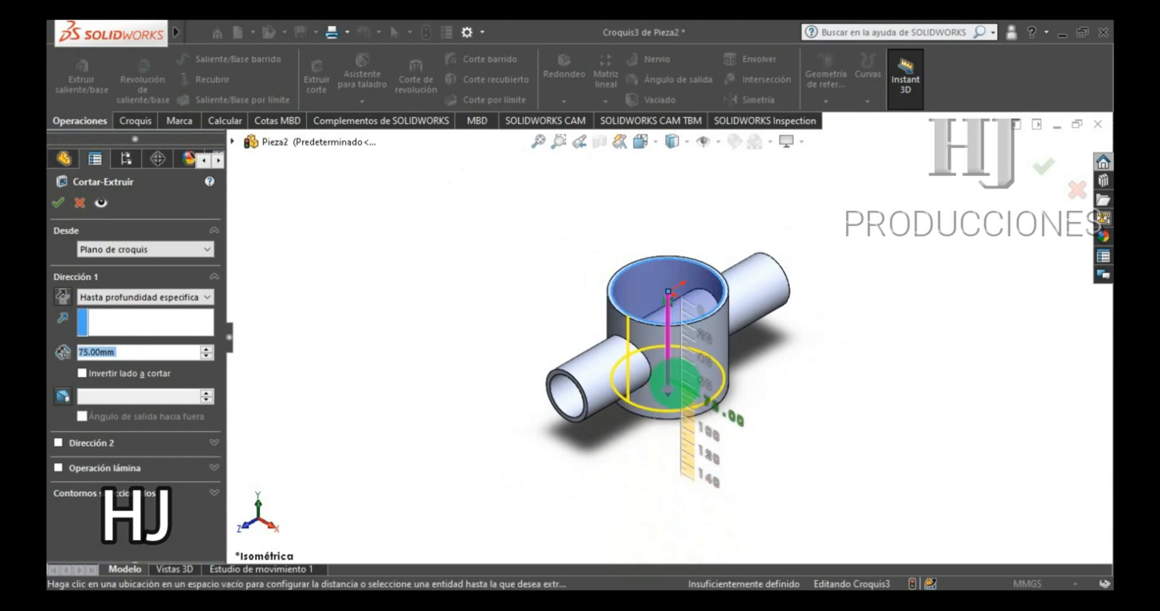
{"action": "left_click", "coordinate": [674, 384]}
{"action": "left_click", "coordinate": [58, 203]}
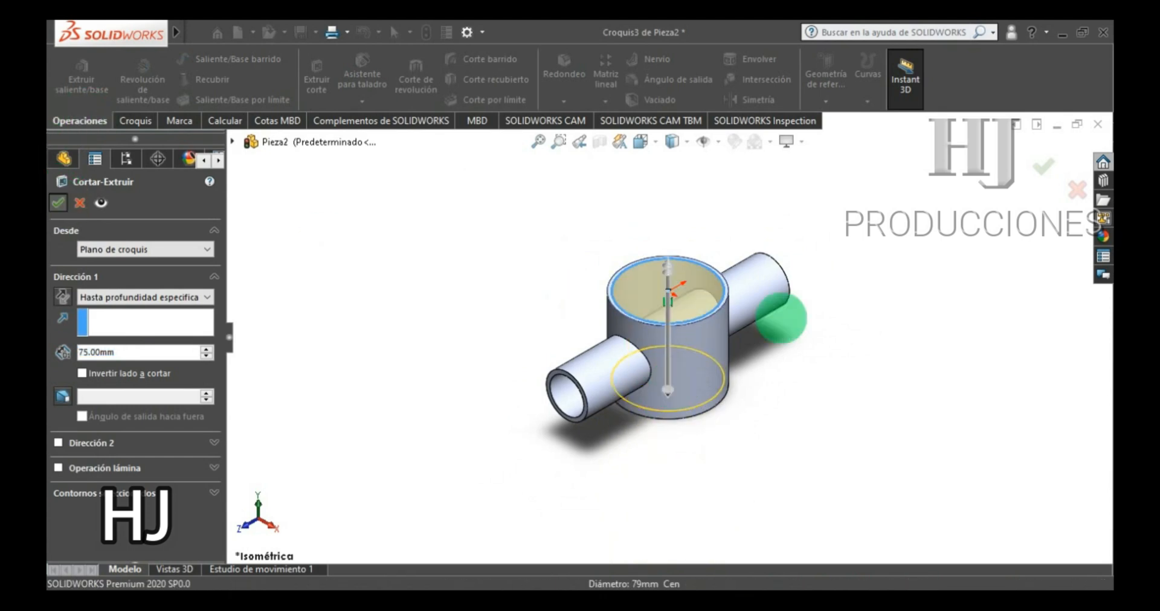
{"action": "left_click", "coordinate": [535, 333]}
{"action": "left_click_drag", "start_coordinate": [655, 354], "coordinate": [669, 402]}
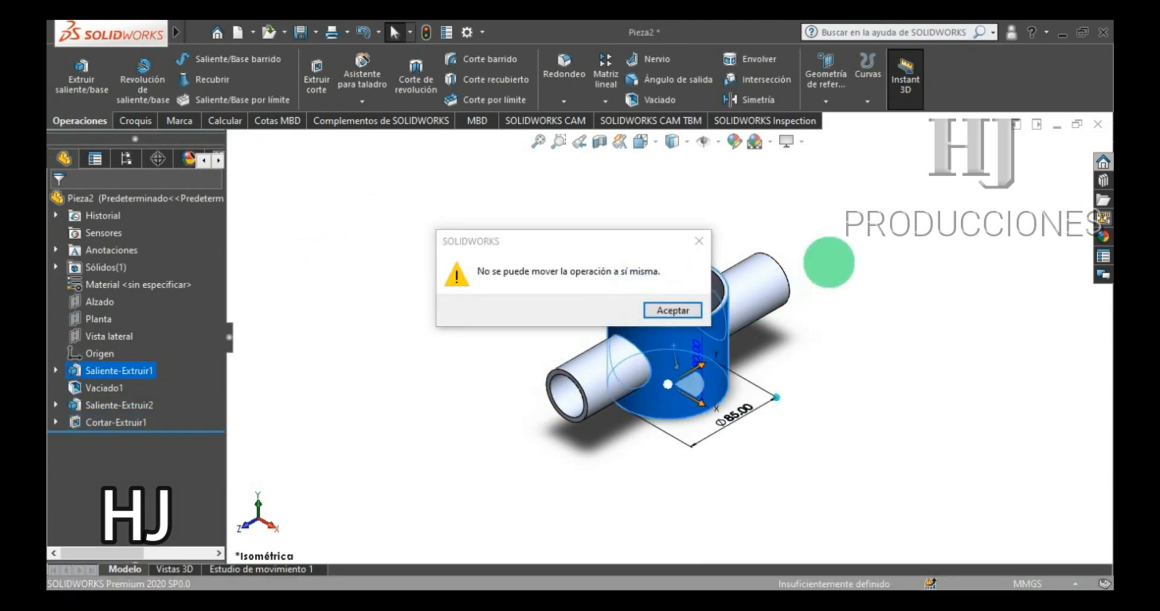
{"action": "left_click", "coordinate": [696, 242]}
{"action": "left_click", "coordinate": [731, 230]}
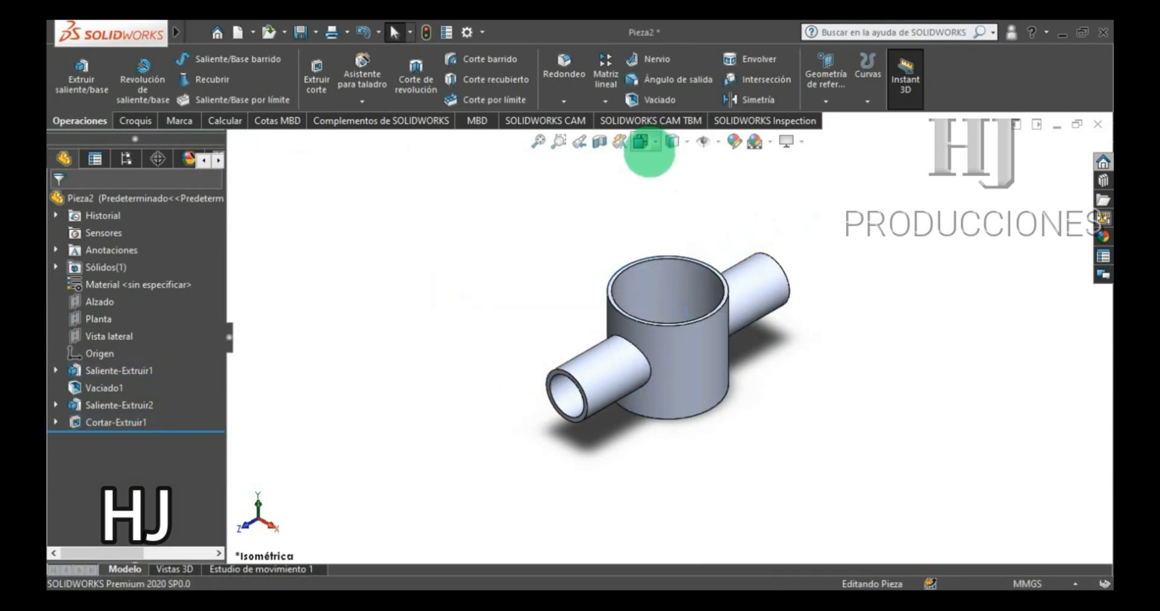
{"action": "left_click", "coordinate": [641, 143]}
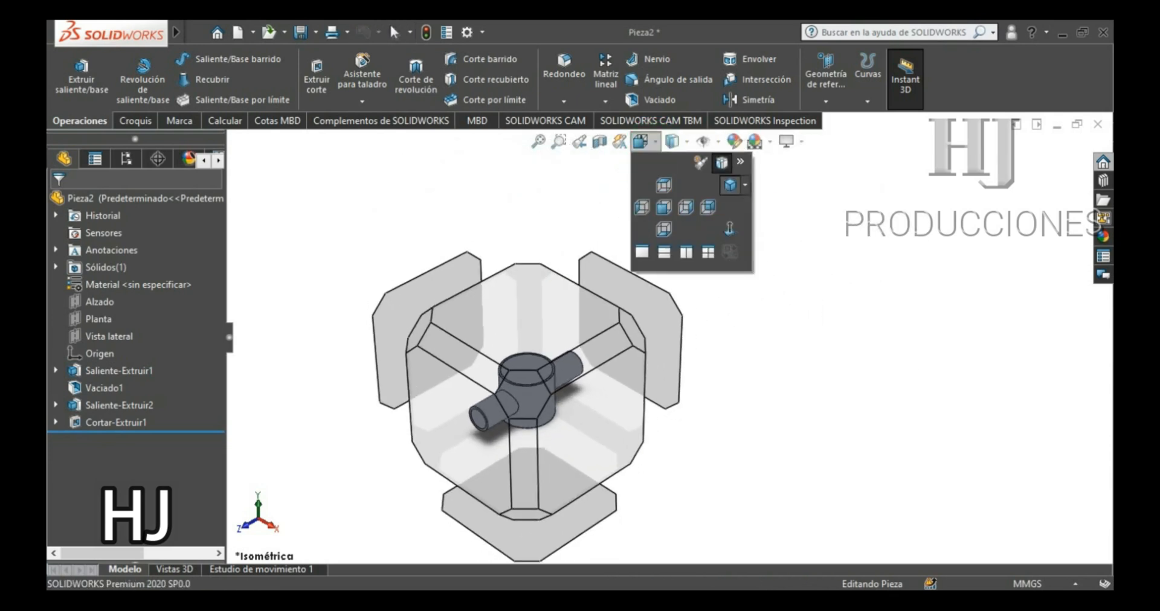
{"action": "left_click", "coordinate": [730, 186]}
{"action": "scroll", "coordinate": [857, 352], "scroll_direction": "down", "scroll_amount": 2}
{"action": "scroll", "coordinate": [857, 352], "scroll_direction": "up", "scroll_amount": 2}
{"action": "mouse_move", "coordinate": [857, 352]}
{"action": "middle_mouse_down"}
{"action": "mouse_move", "coordinate": [844, 397]}
{"action": "mouse_move", "coordinate": [844, 326]}
{"action": "mouse_move", "coordinate": [850, 352]}
{"action": "middle_mouse_up"}
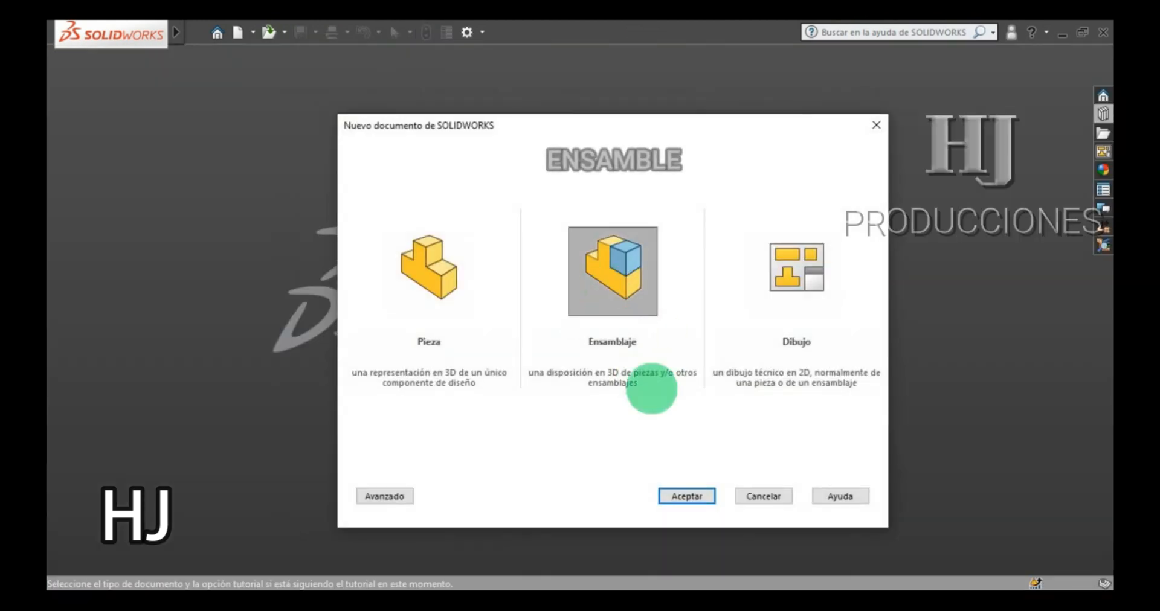
- Create a new assembly and load BASE, DEPOSITO_JABONERO, JABONERO and PEDAL from the DISPENSADOR_JABON folder for insertion
{"action": "left_click", "coordinate": [686, 496]}
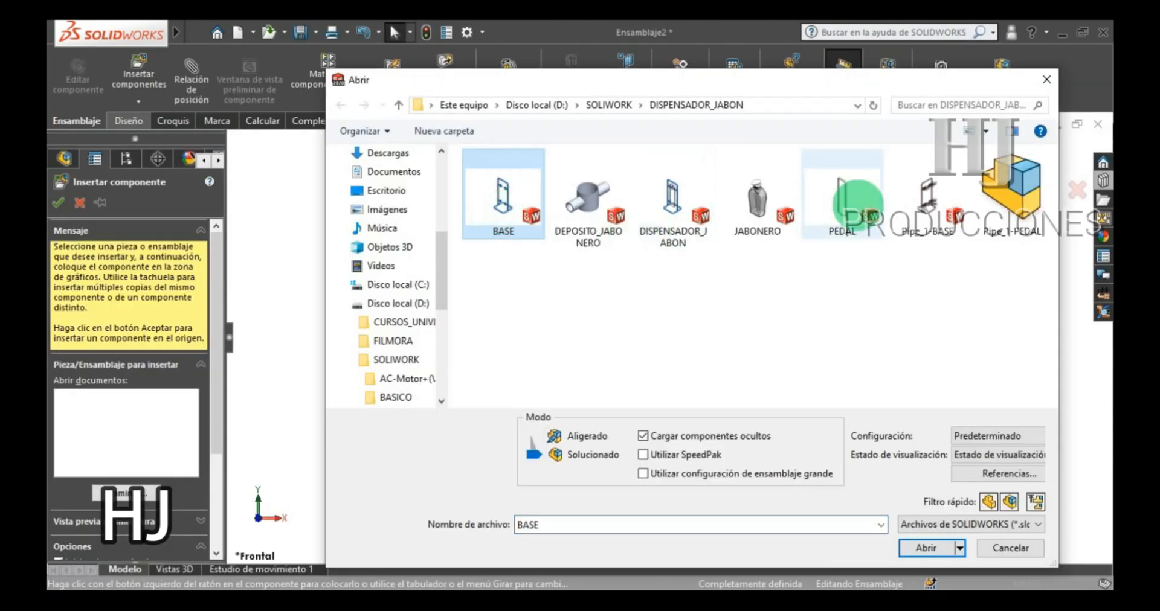
{"action": "left_click", "coordinate": [586, 199], "text": "ctrl"}
{"action": "left_click", "coordinate": [756, 208], "text": "ctrl"}
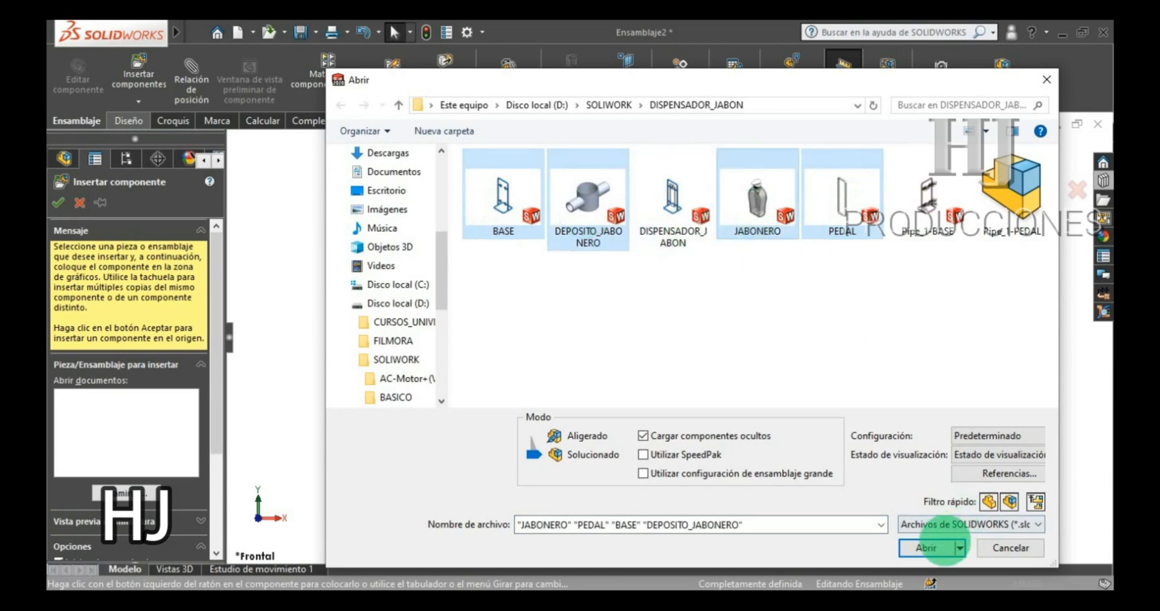
{"action": "left_click", "coordinate": [942, 545]}
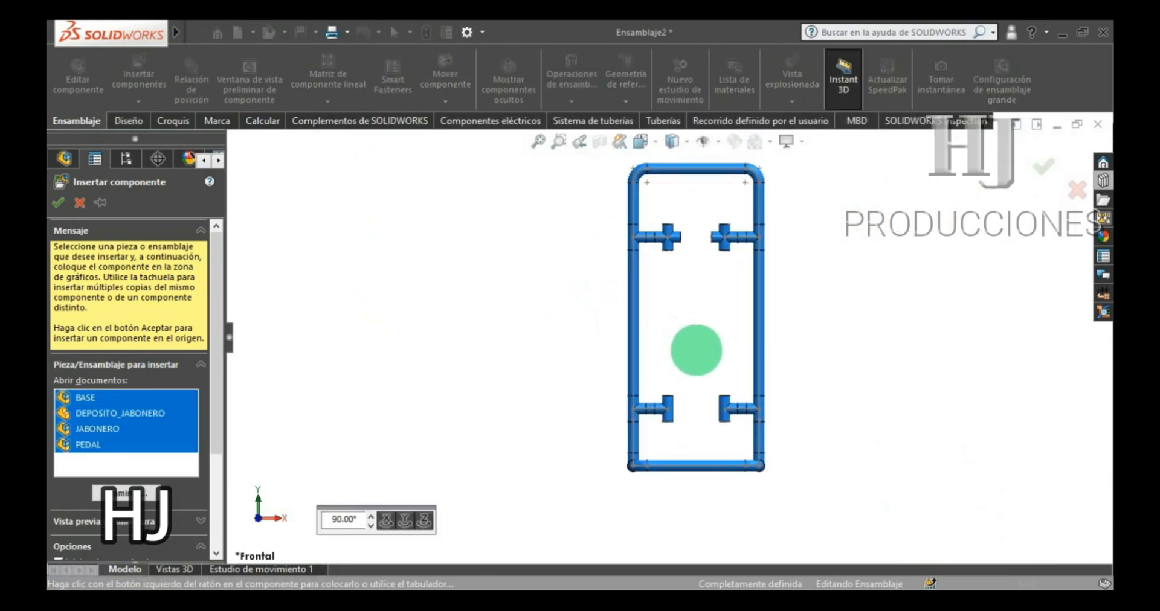
- Place BASE, put DEPOSITO_JABONERO between its upper crosses, JABONERO above that container, and PEDAL inside the frame
{"action": "left_click", "coordinate": [646, 376]}
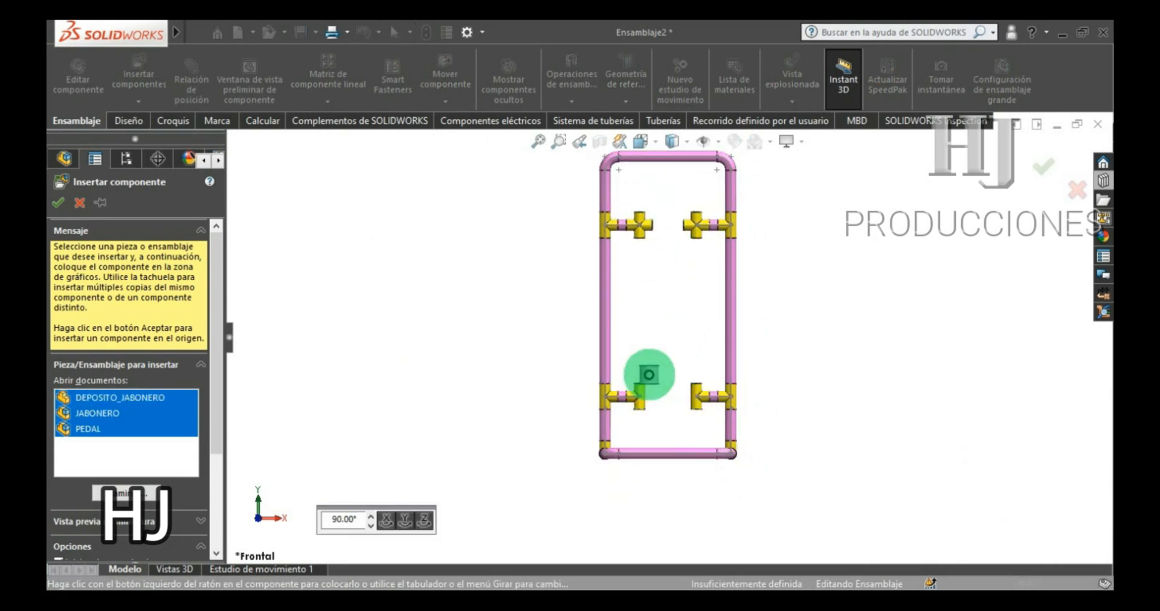
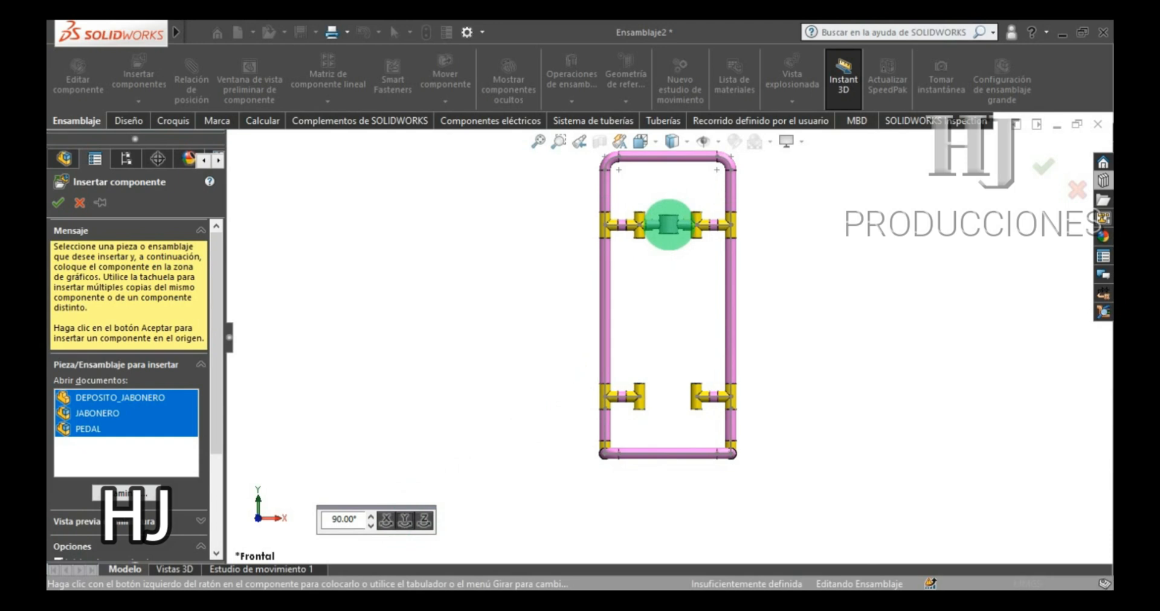
{"action": "left_click", "coordinate": [668, 224]}
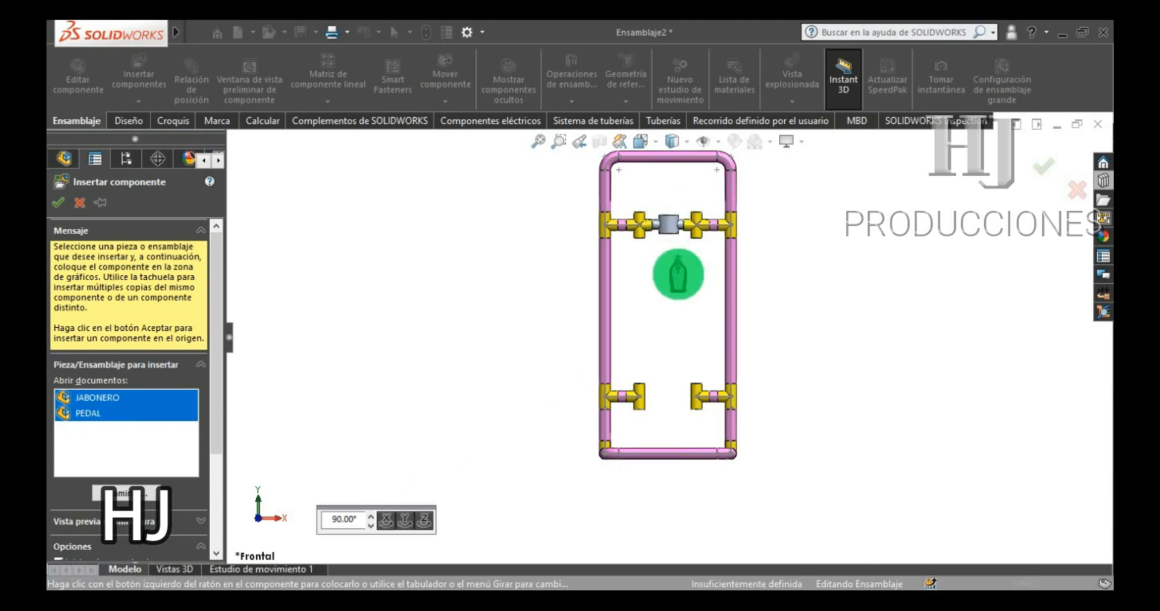
{"action": "left_click", "coordinate": [669, 191]}
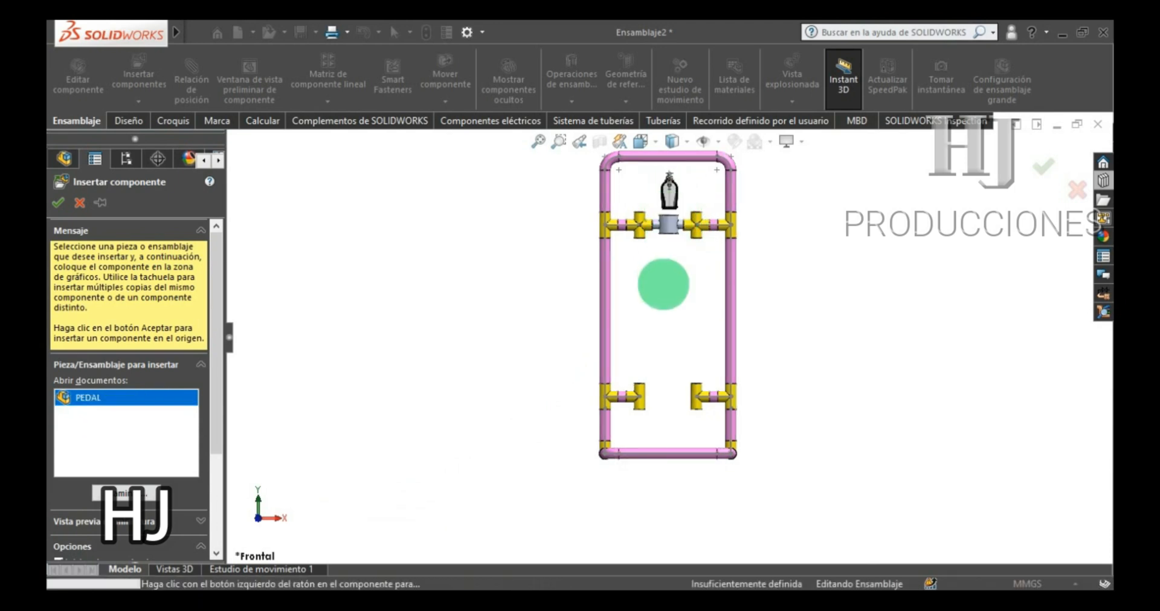
{"action": "left_click", "coordinate": [649, 314]}
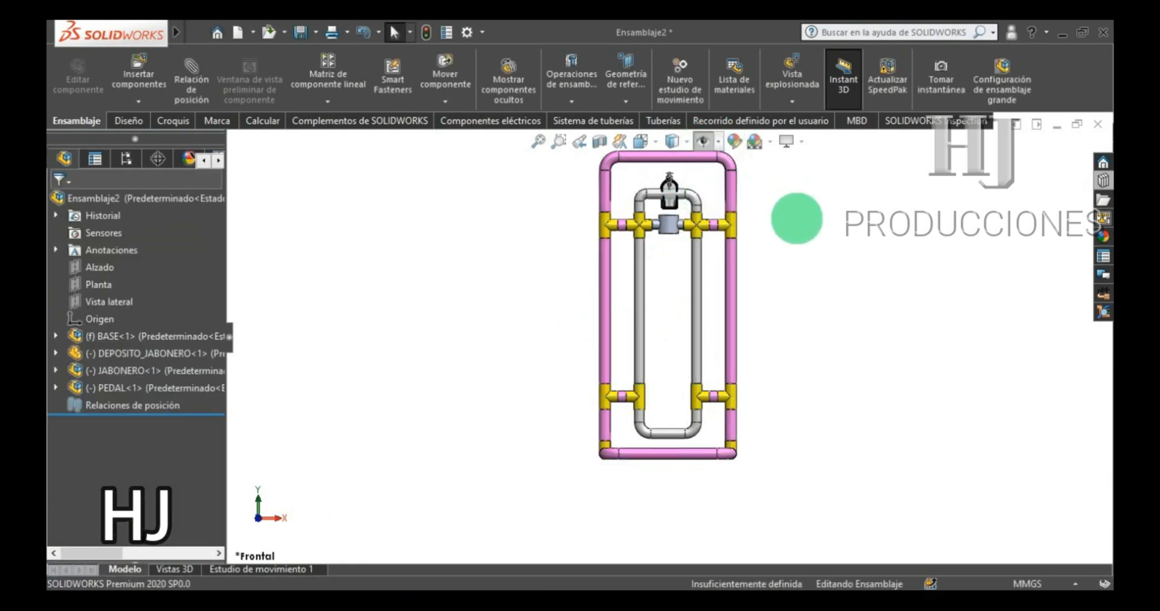
- Remove the pink appearance color<4> from the assembly's appearances so that the BASE frame is shown in blue
{"action": "left_click", "coordinate": [671, 142]}
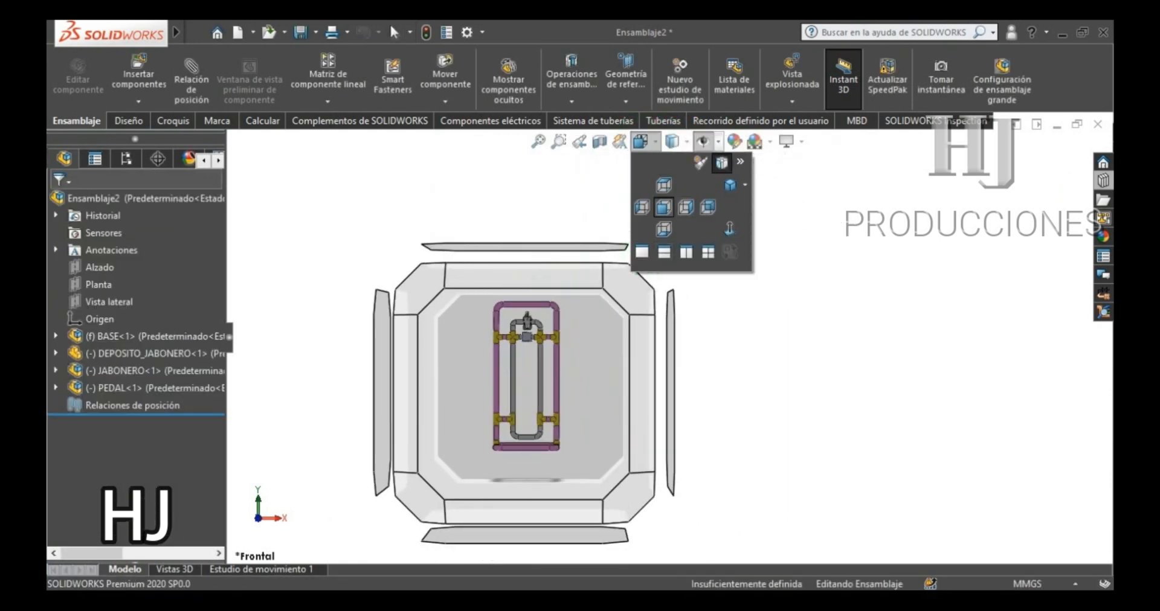
{"action": "left_click", "coordinate": [652, 209]}
{"action": "left_click", "coordinate": [154, 336]}
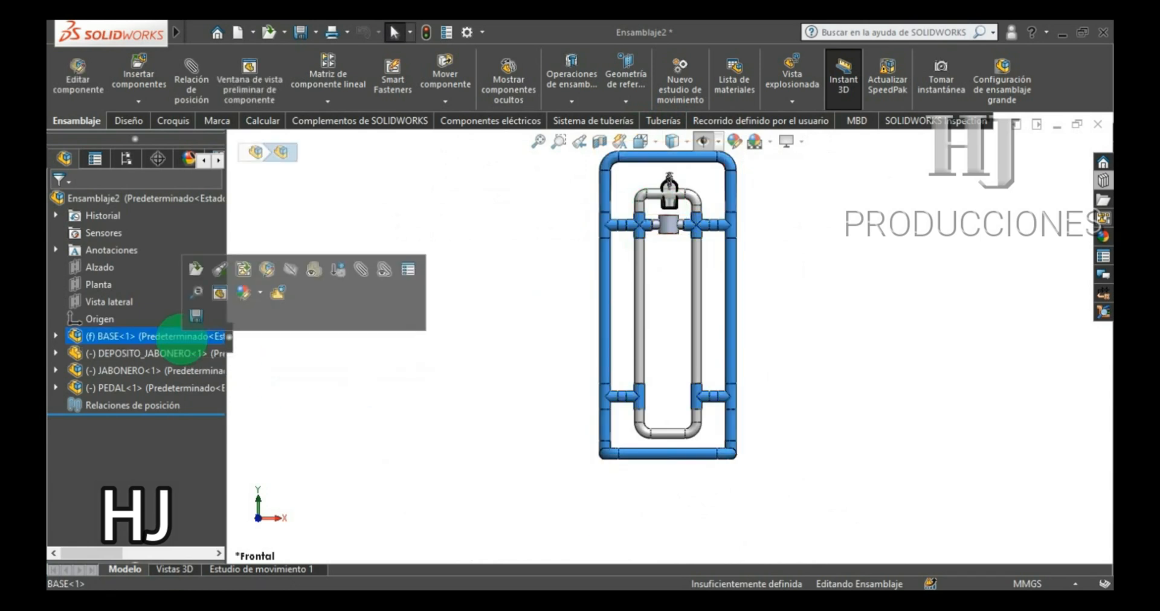
{"action": "left_click", "coordinate": [186, 160]}
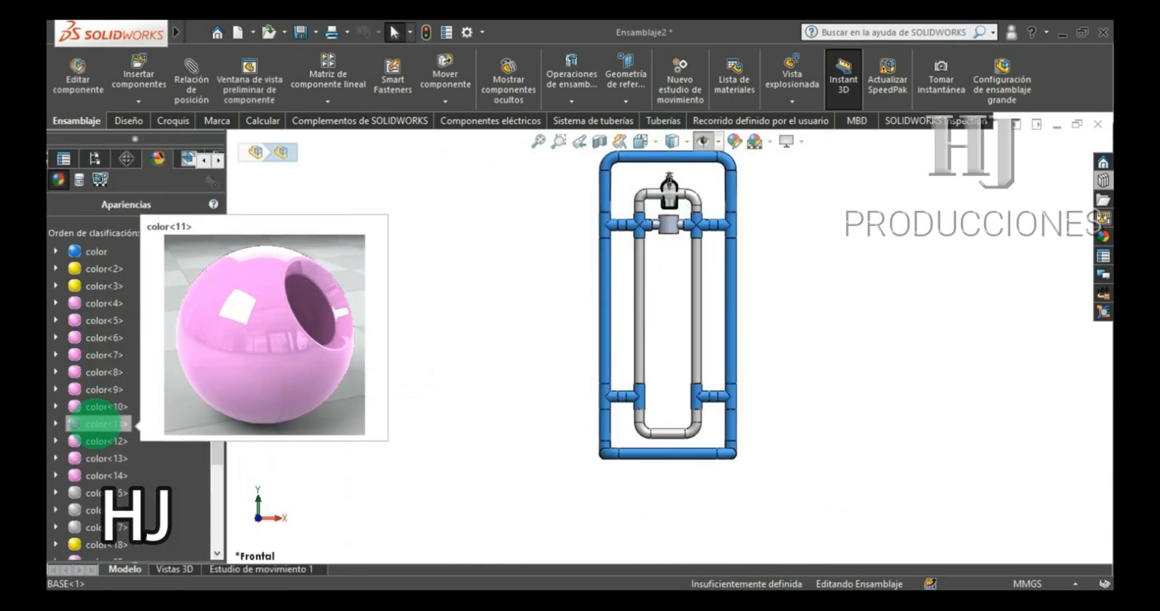
{"action": "scroll", "coordinate": [102, 441], "scroll_direction": "down", "scroll_amount": 3}
{"action": "scroll", "coordinate": [115, 423], "scroll_direction": "up", "scroll_amount": 3}
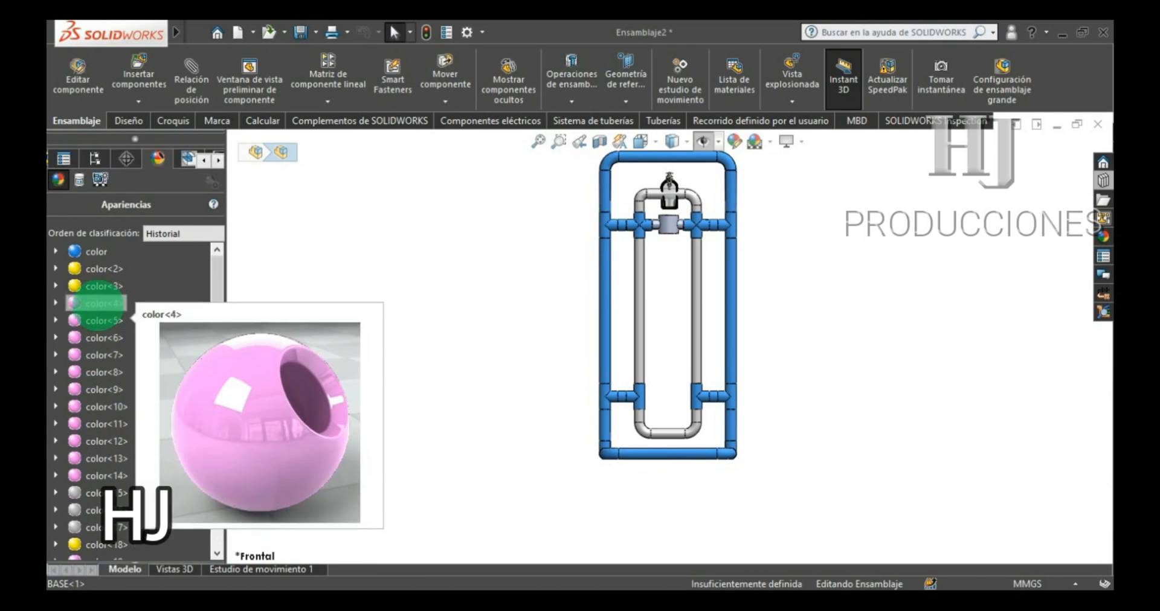
{"action": "right_click", "coordinate": [103, 303]}
{"action": "left_click", "coordinate": [207, 373]}
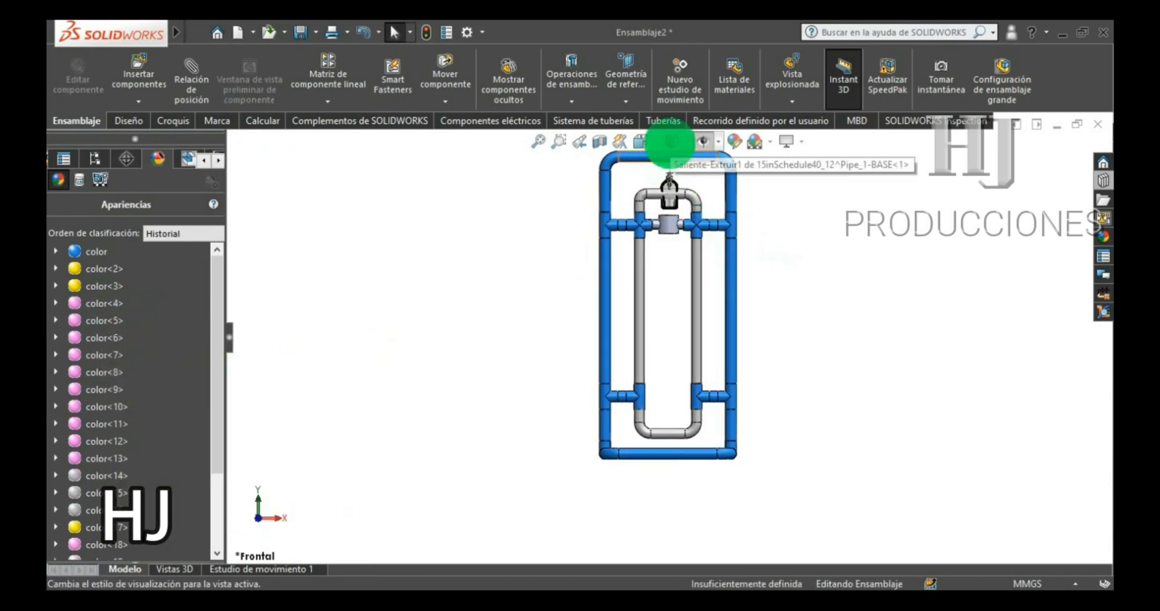
- Mate one vertical pipe of PEDAL concentric with the adjacent upper cross fitting of BASE
{"action": "left_click", "coordinate": [640, 141]}
{"action": "left_click", "coordinate": [728, 184]}
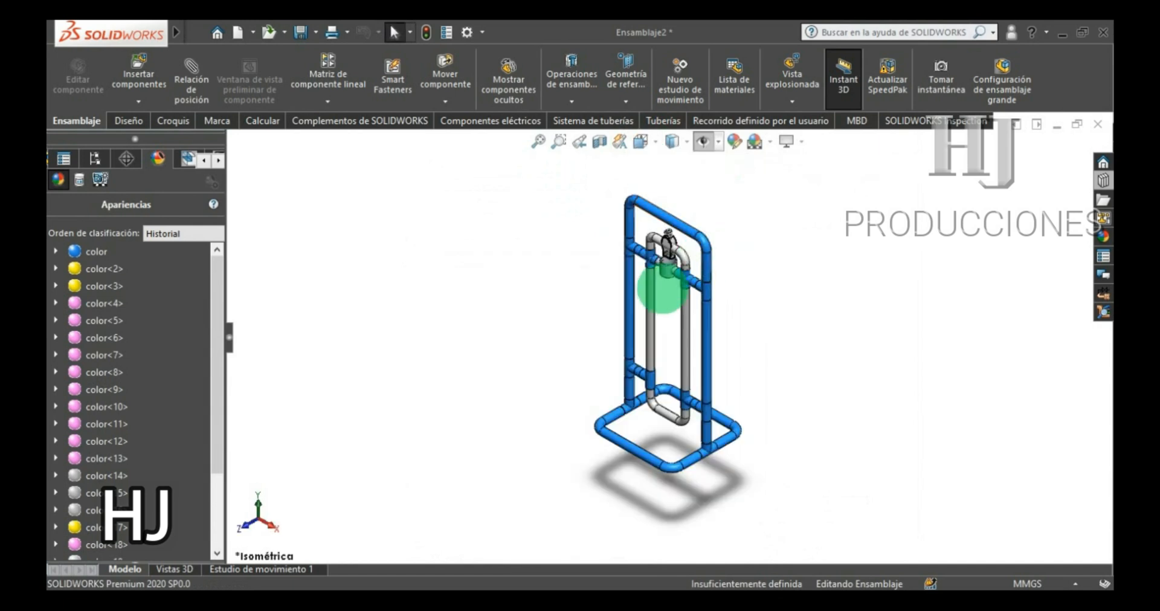
{"action": "scroll", "coordinate": [670, 246], "scroll_direction": "down", "scroll_amount": 10}
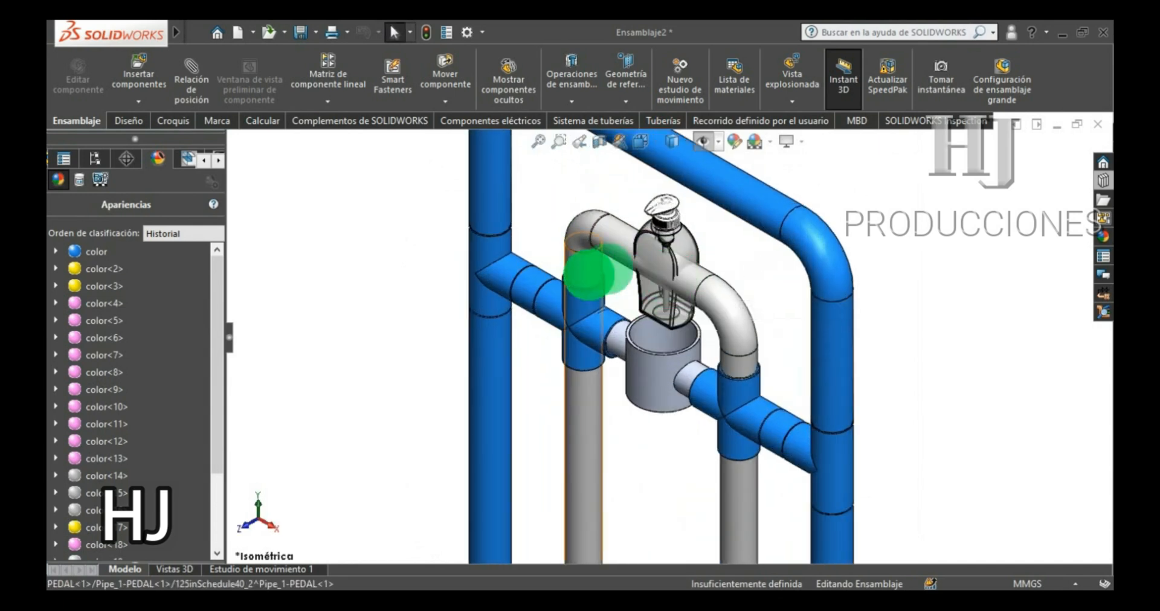
{"action": "left_click_drag", "start_coordinate": [635, 258], "coordinate": [624, 249]}
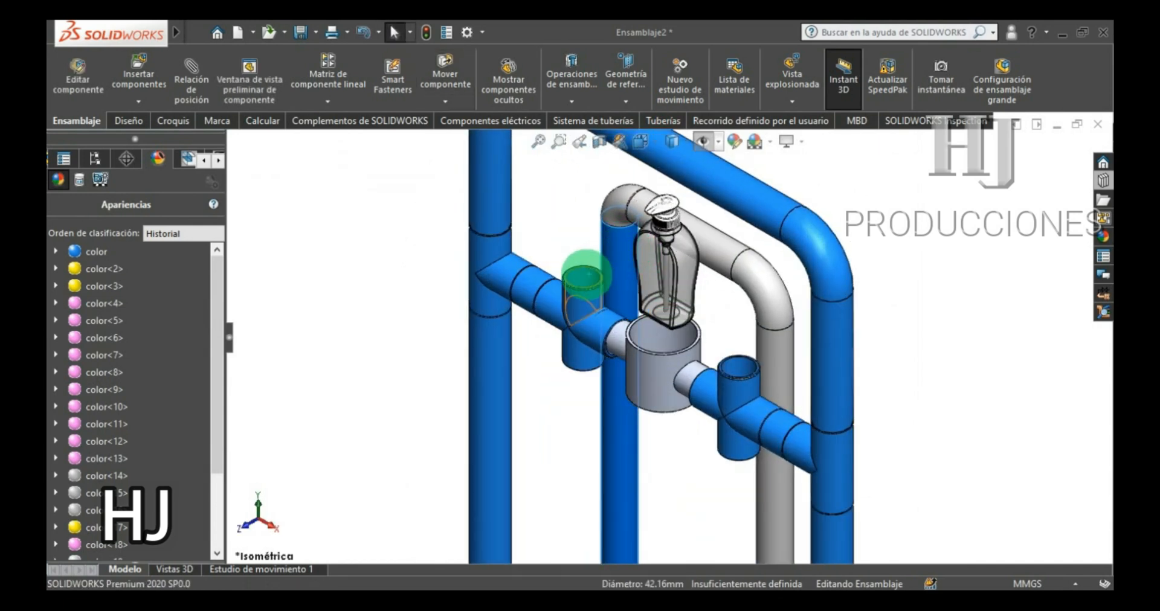
{"action": "left_click", "coordinate": [585, 275]}
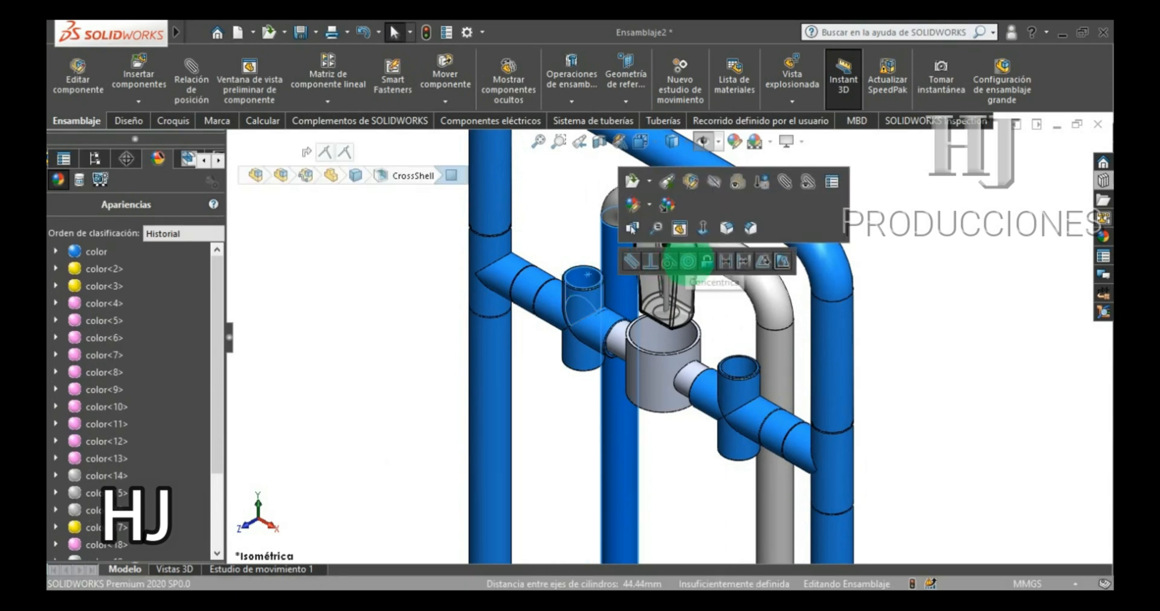
{"action": "left_click", "coordinate": [688, 261]}
- Mate the other vertical pipe of PEDAL concentric with the opposite upper cross fitting of BASE
{"action": "left_click", "coordinate": [733, 351]}
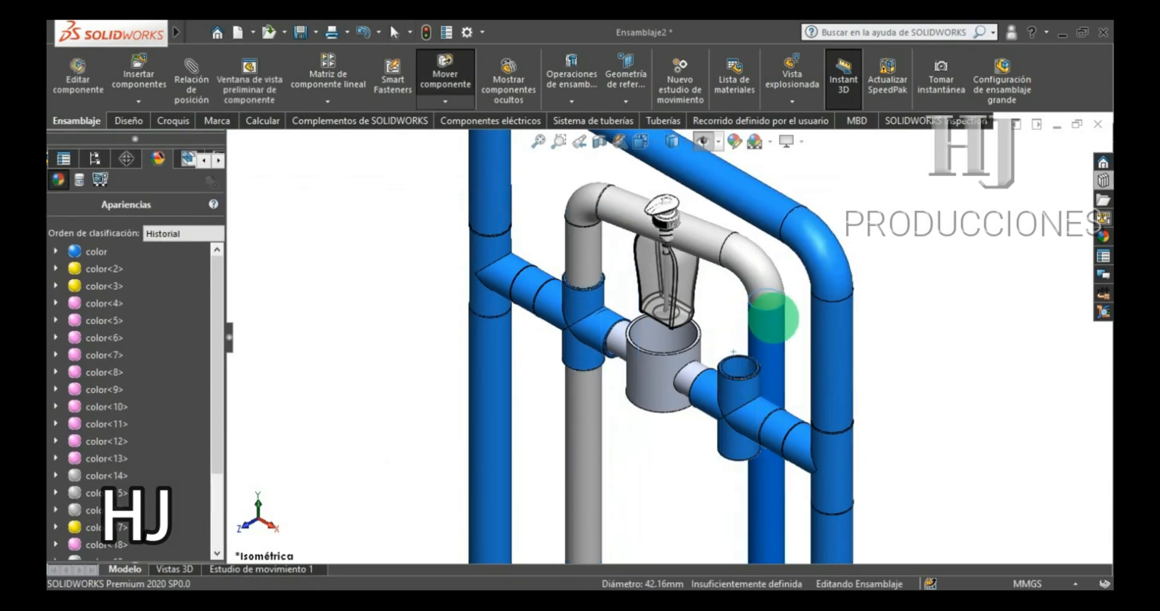
{"action": "left_click", "coordinate": [732, 362]}
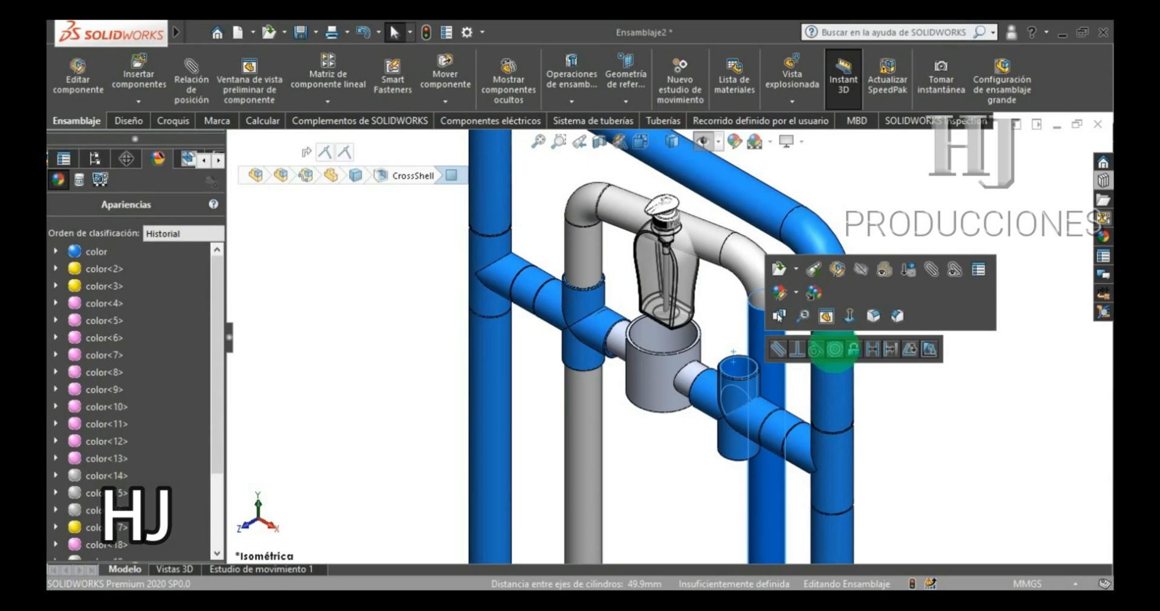
{"action": "left_click", "coordinate": [835, 349]}
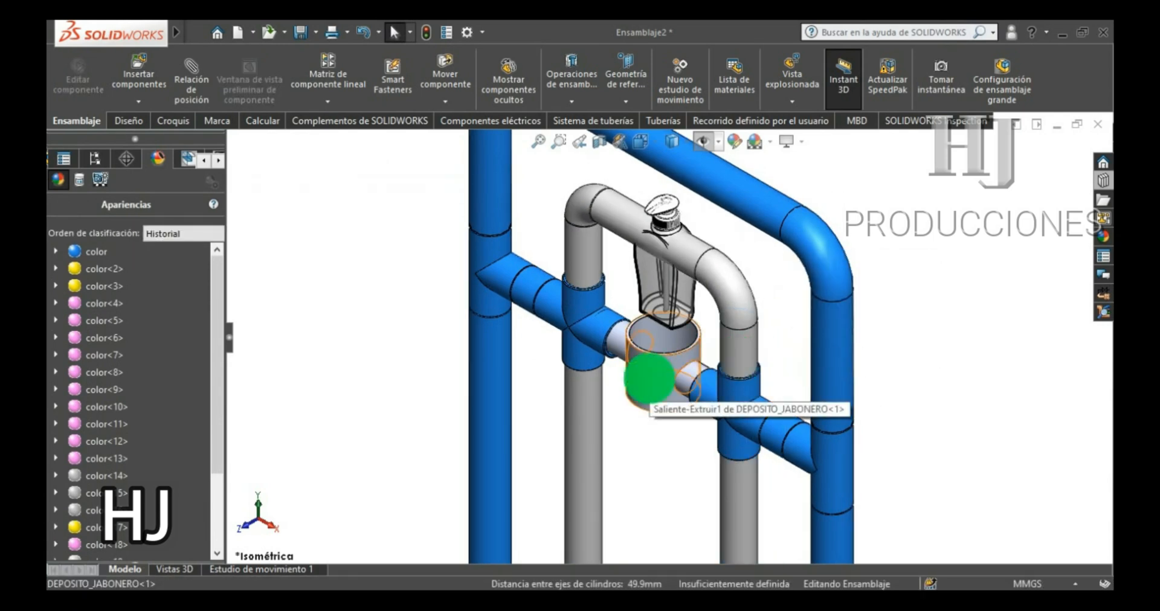
- Mate the horizontal pipe of DEPOSITO_JABONERO concentric with the inward opening of the BASE cross fitting
{"action": "left_click", "coordinate": [649, 377]}
{"action": "scroll", "coordinate": [640, 368], "scroll_direction": "down", "scroll_amount": 4}
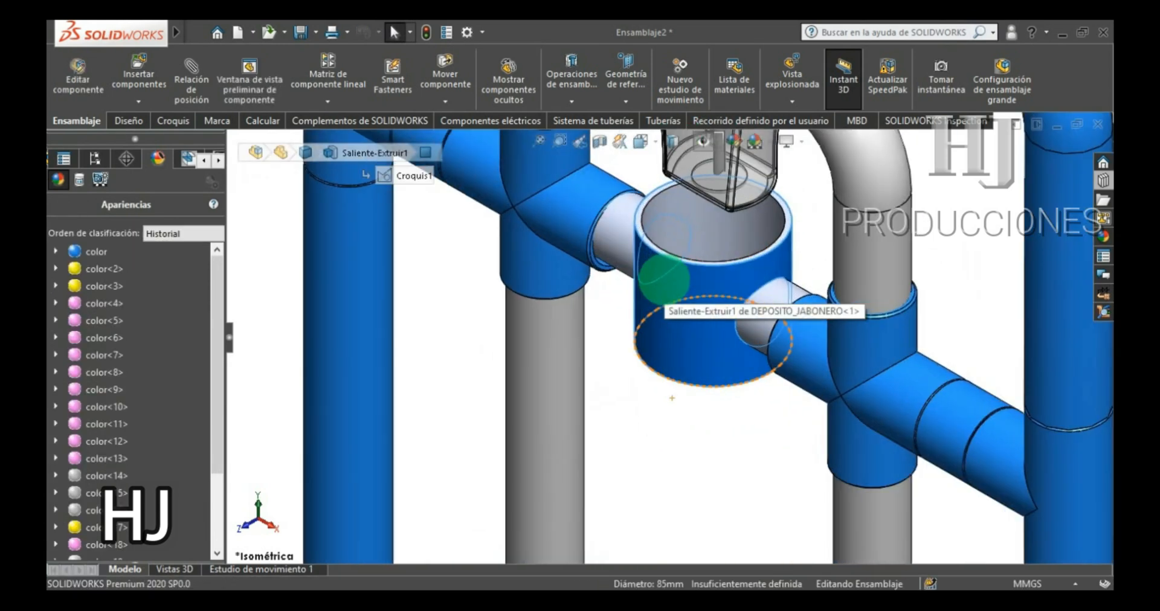
{"action": "left_click_drag", "start_coordinate": [693, 299], "coordinate": [640, 344]}
{"action": "left_click", "coordinate": [551, 276]}
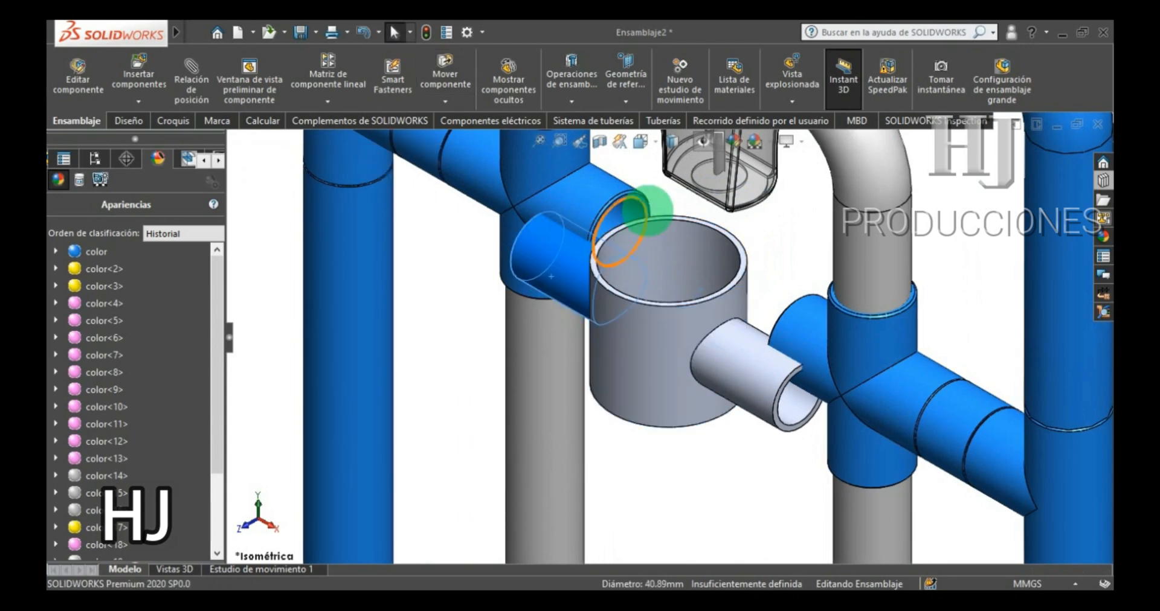
{"action": "left_click", "coordinate": [628, 212]}
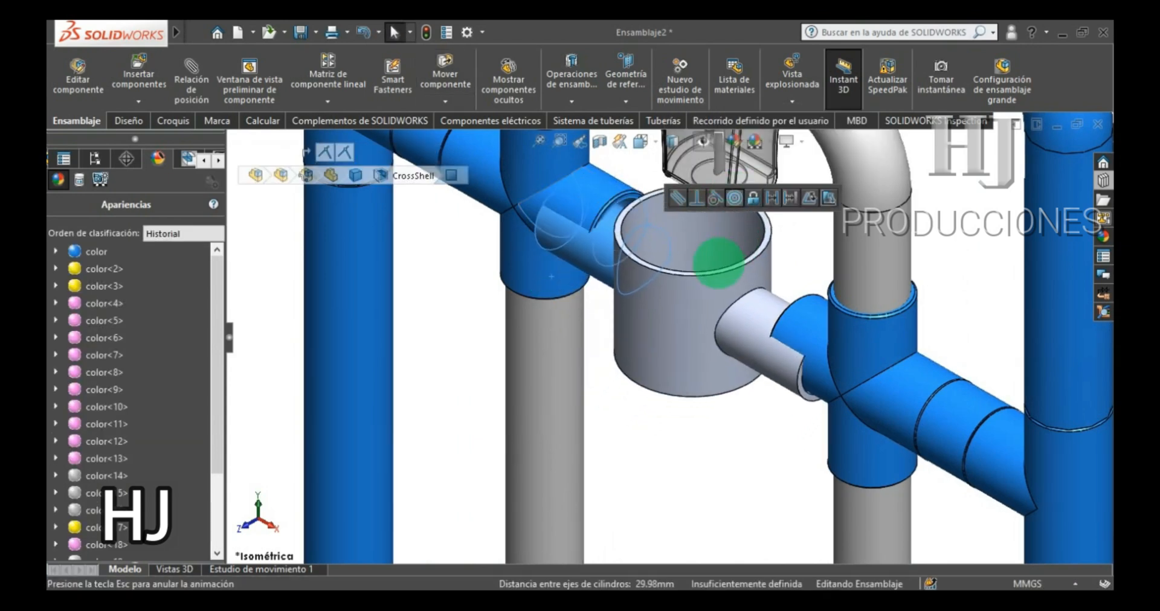
- Collapse the component tree and add a Lock mate between DEPOSITO_JABONERO and BASE
{"action": "scroll", "coordinate": [704, 311], "scroll_direction": "up", "scroll_amount": 5}
{"action": "left_click", "coordinate": [64, 158]}
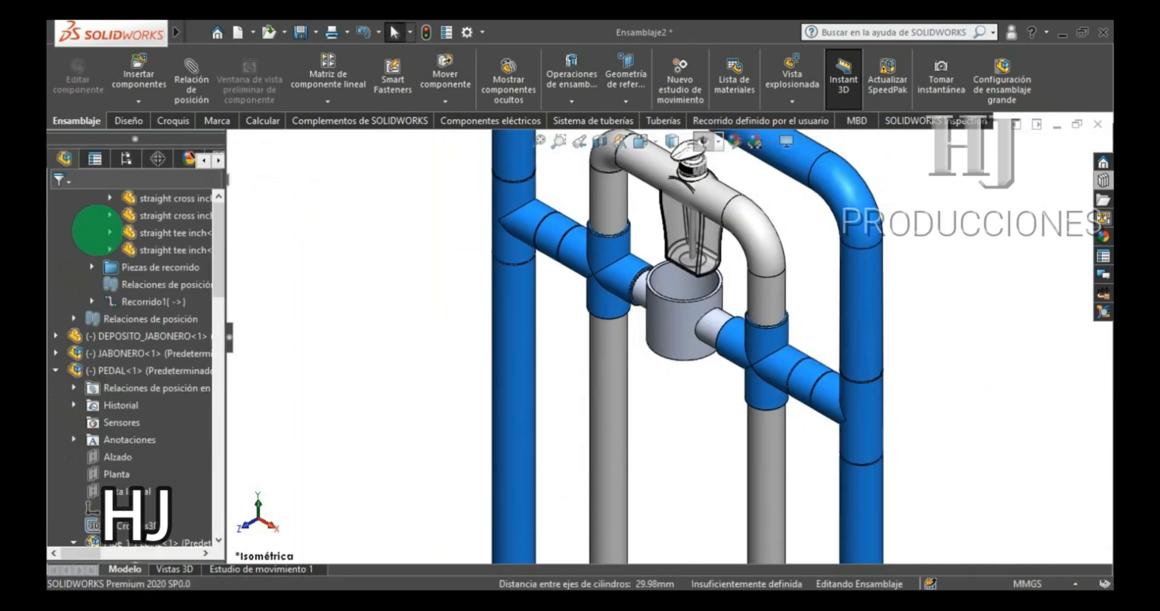
{"action": "scroll", "coordinate": [208, 274], "scroll_direction": "up", "scroll_amount": 10}
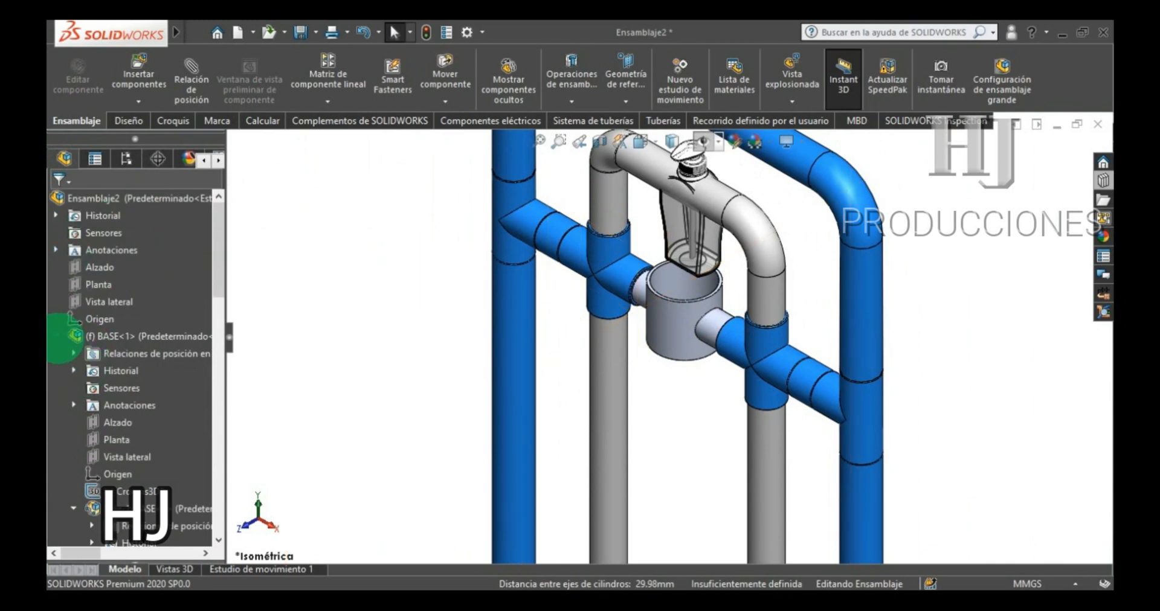
{"action": "left_click", "coordinate": [56, 336]}
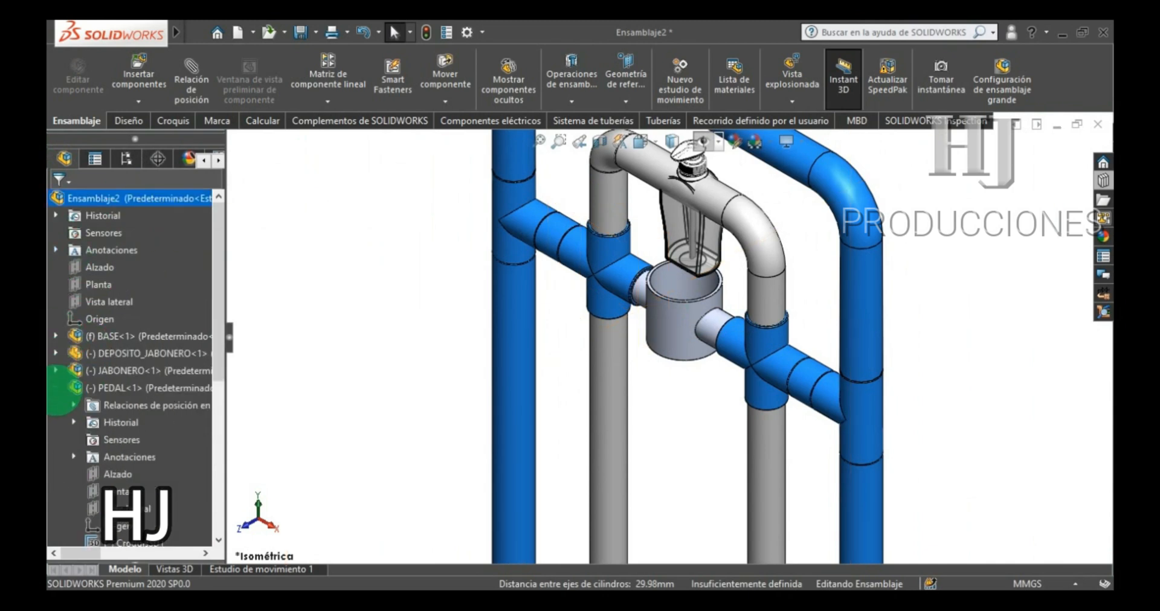
{"action": "left_click", "coordinate": [57, 388]}
{"action": "left_click", "coordinate": [666, 312]}
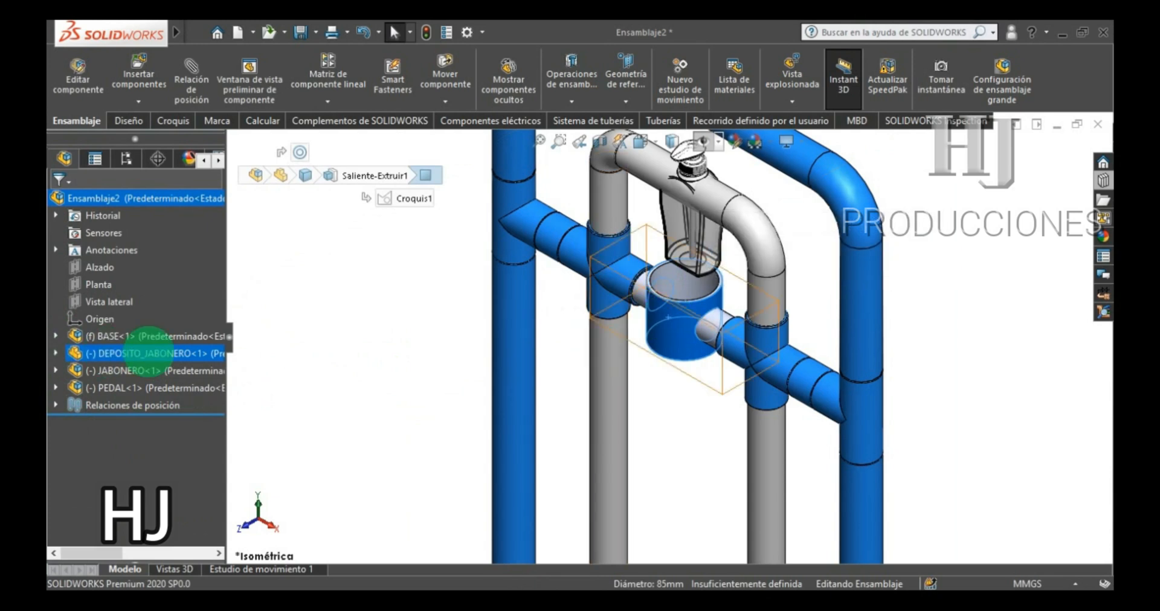
{"action": "left_click", "coordinate": [151, 354]}
{"action": "left_click", "coordinate": [134, 336], "text": "ctrl"}
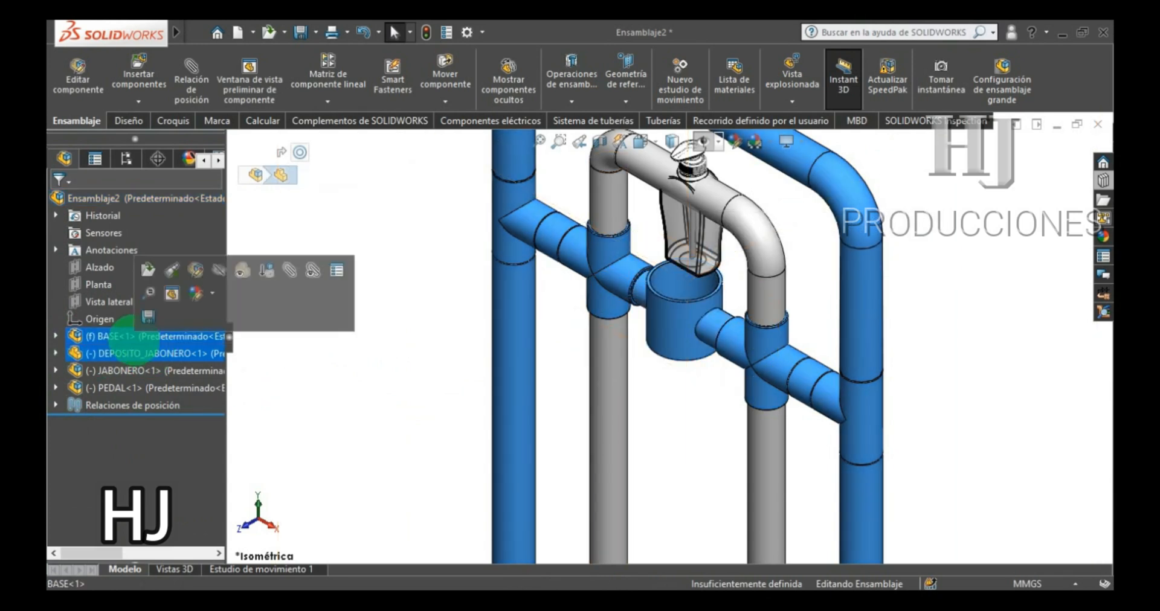
{"action": "left_click", "coordinate": [191, 79]}
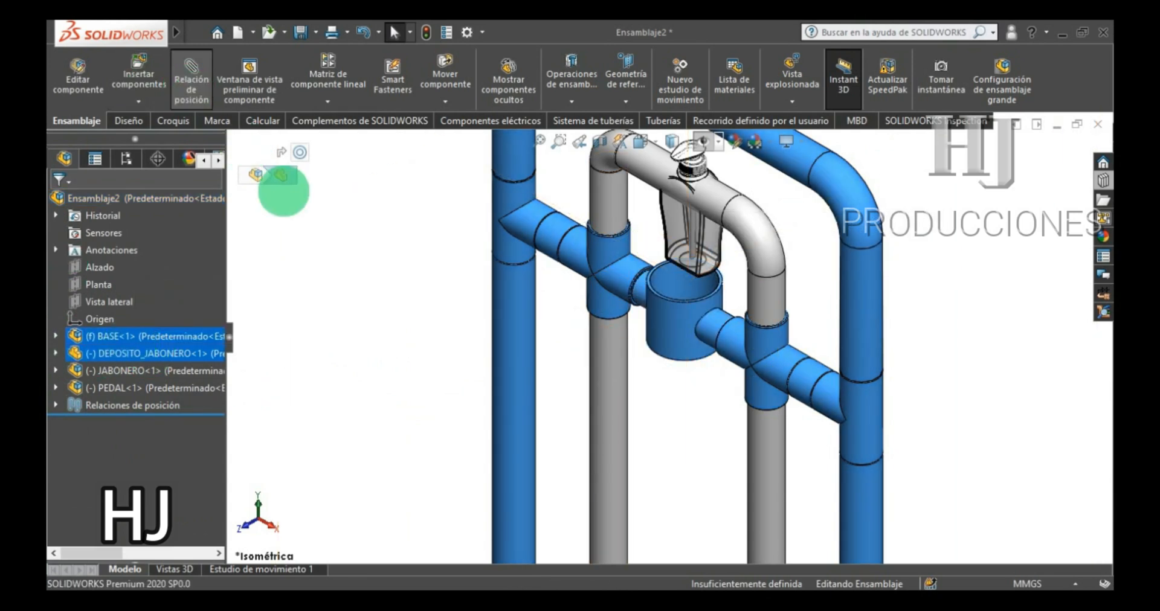
{"action": "left_click", "coordinate": [273, 244]}
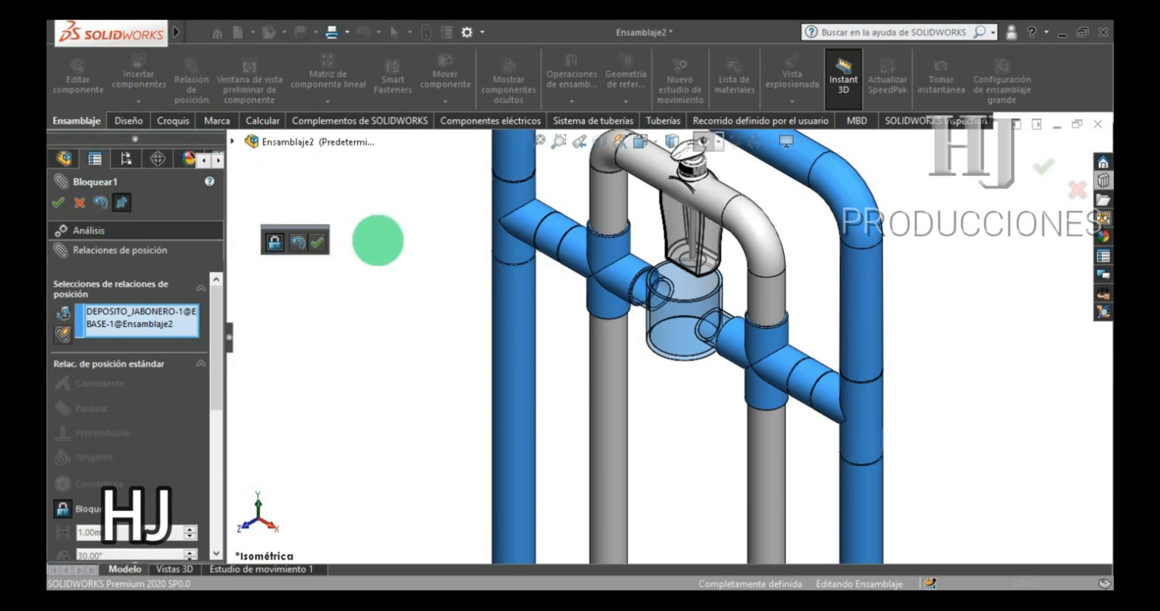
{"action": "left_click", "coordinate": [317, 243]}
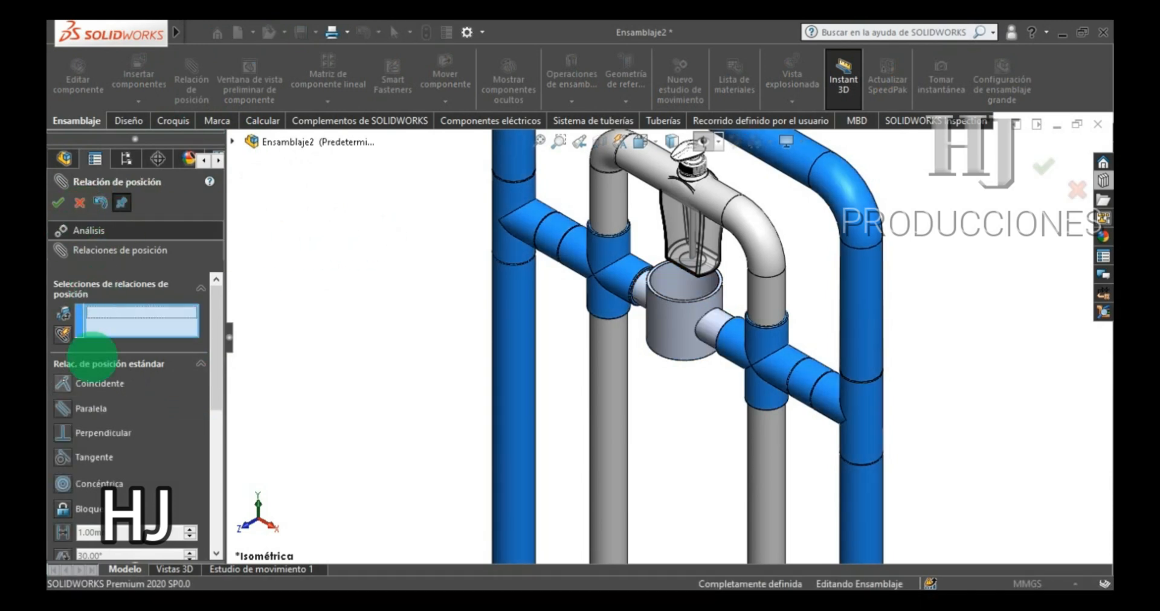
{"action": "left_click", "coordinate": [681, 335]}
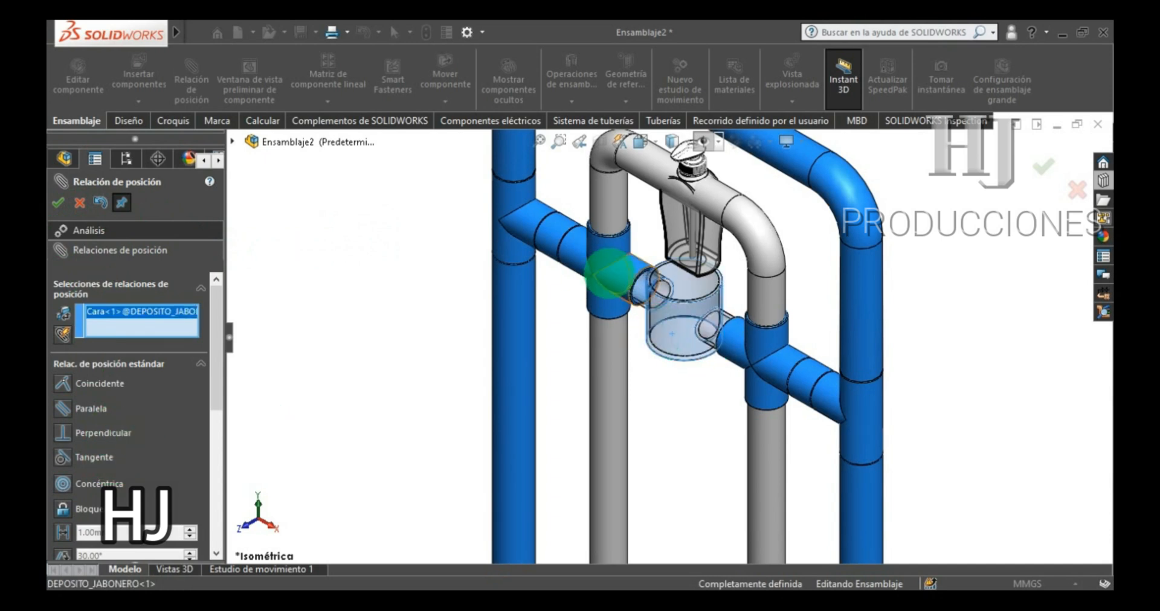
{"action": "left_click", "coordinate": [676, 332]}
{"action": "left_click", "coordinate": [79, 202]}
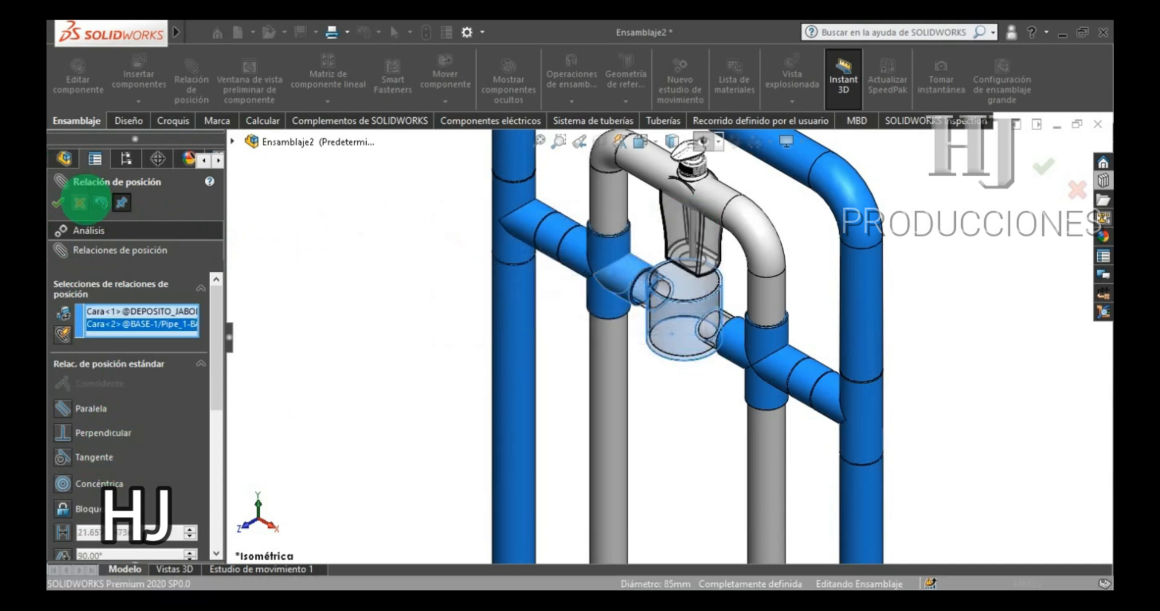
- Try to move the soap container to check its lock to the BASE frame
{"action": "left_click", "coordinate": [678, 331]}
{"action": "mouse_move", "coordinate": [678, 331]}
{"action": "left_mouse_down"}
{"action": "mouse_move", "coordinate": [613, 335]}
{"action": "mouse_move", "coordinate": [673, 331]}
{"action": "left_mouse_up"}
{"action": "scroll", "coordinate": [616, 346], "scroll_direction": "up", "scroll_amount": 3}
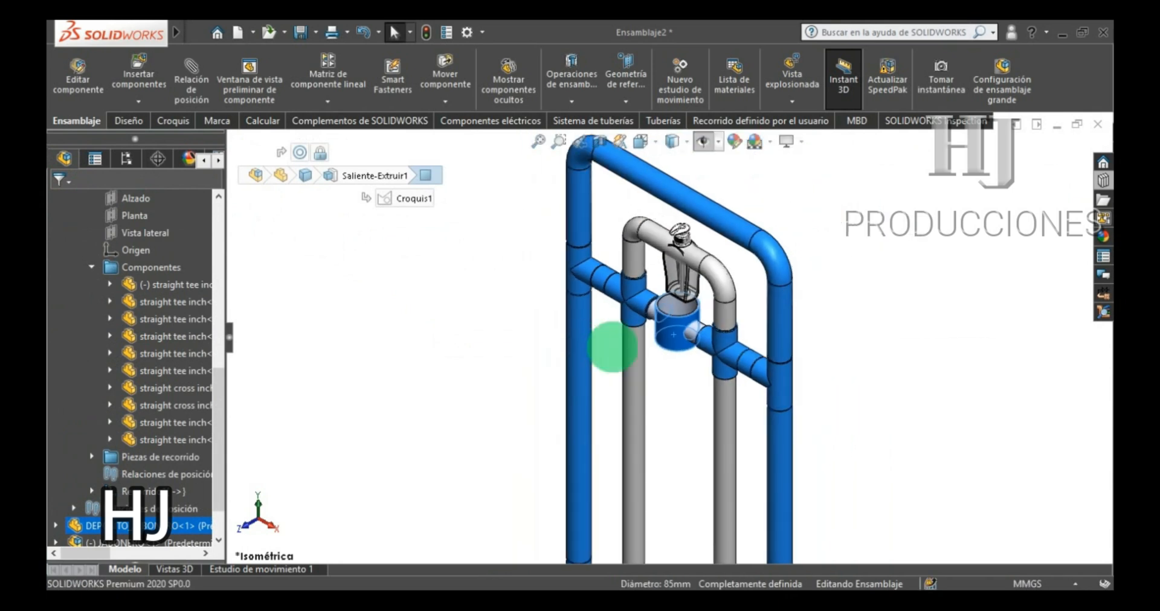
{"action": "scroll", "coordinate": [613, 346], "scroll_direction": "down", "scroll_amount": 3}
{"action": "scroll", "coordinate": [719, 324], "scroll_direction": "up", "scroll_amount": 1}
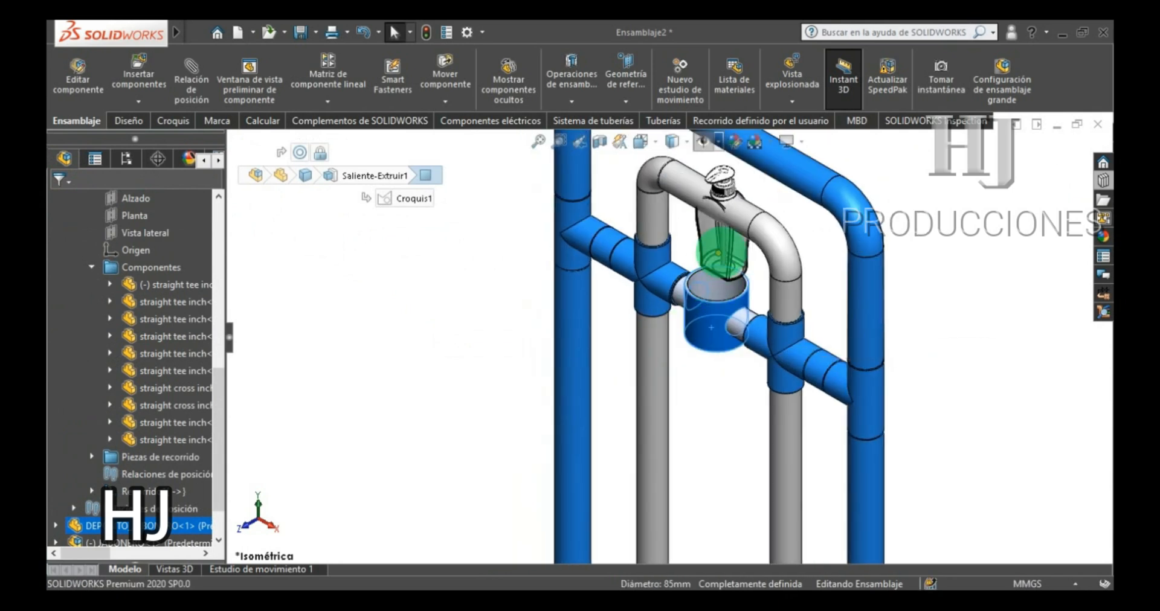
{"action": "scroll", "coordinate": [681, 284], "scroll_direction": "up", "scroll_amount": 1}
{"action": "left_click", "coordinate": [600, 284]}
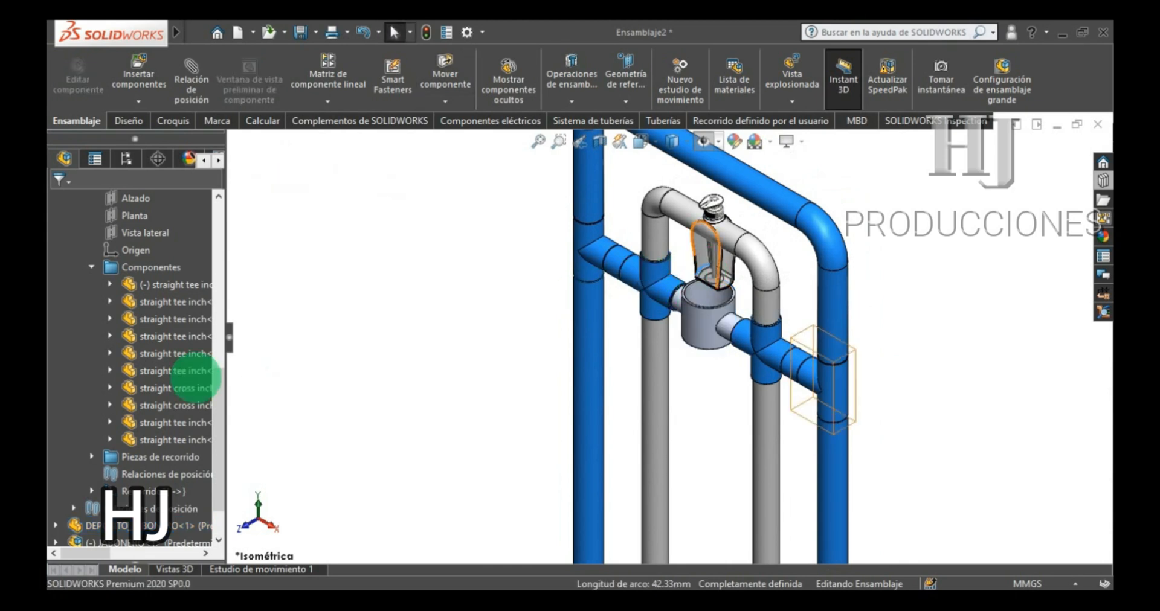
- Collapse the expanded BASE tree and make the JABONERO subassembly flexible
{"action": "scroll", "coordinate": [129, 386], "scroll_direction": "down", "scroll_amount": 3}
{"action": "scroll", "coordinate": [128, 385], "scroll_direction": "up", "scroll_amount": 3}
{"action": "left_click", "coordinate": [57, 335]}
{"action": "left_click", "coordinate": [62, 198]}
{"action": "left_click", "coordinate": [162, 371]}
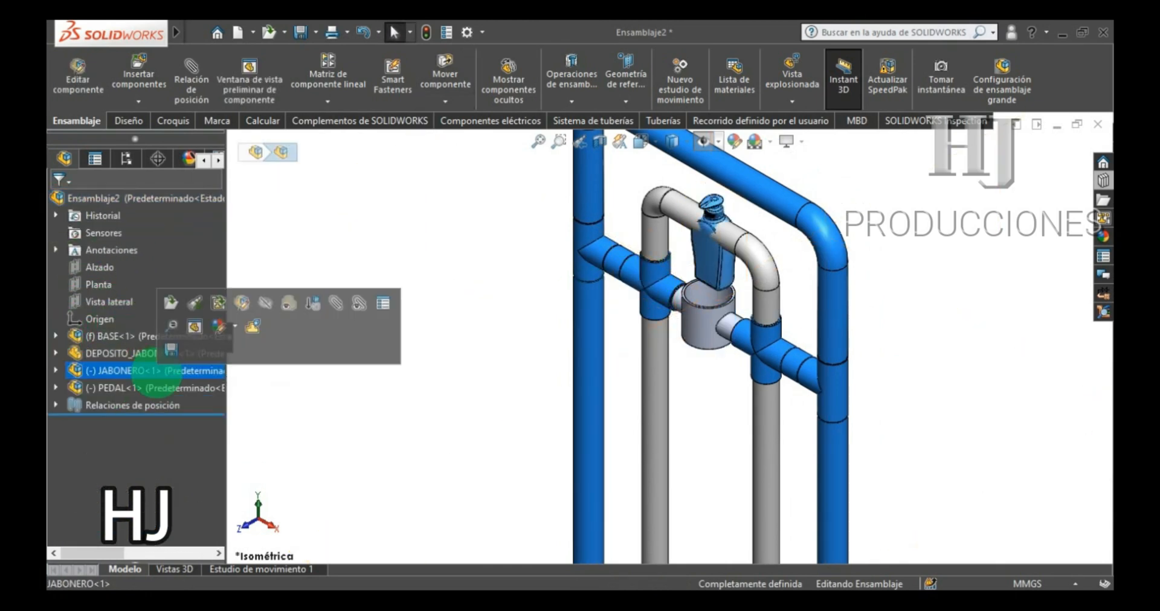
{"action": "left_click", "coordinate": [252, 326]}
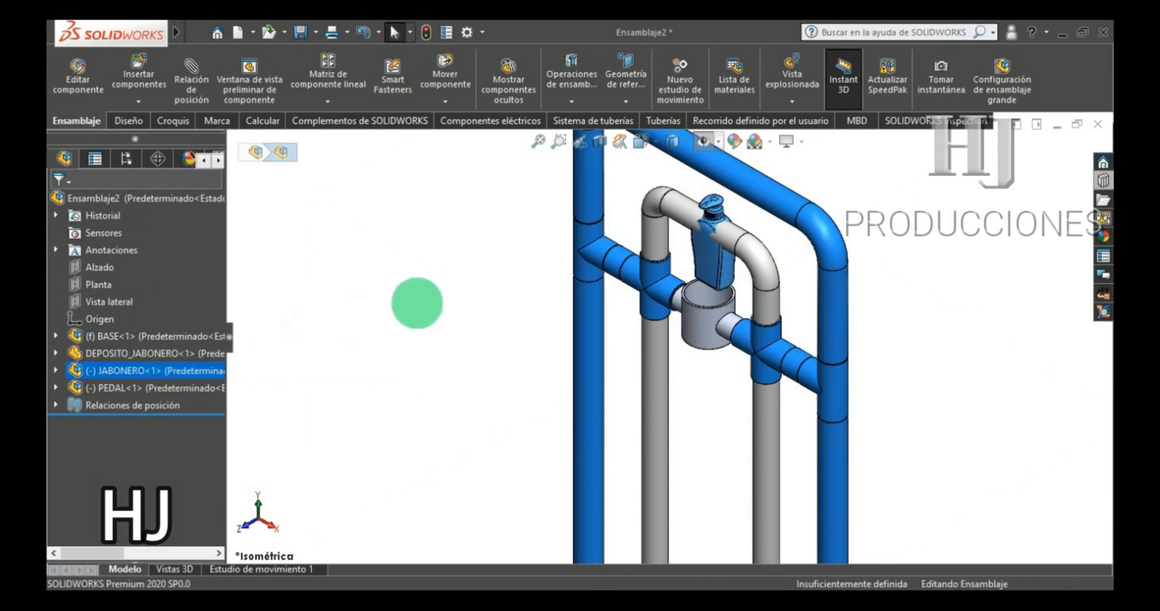
- Move the flexible JABONERO bottle out of DEPOSITO_JABONERO to a free spot outside the frame
{"action": "right_click", "coordinate": [171, 371]}
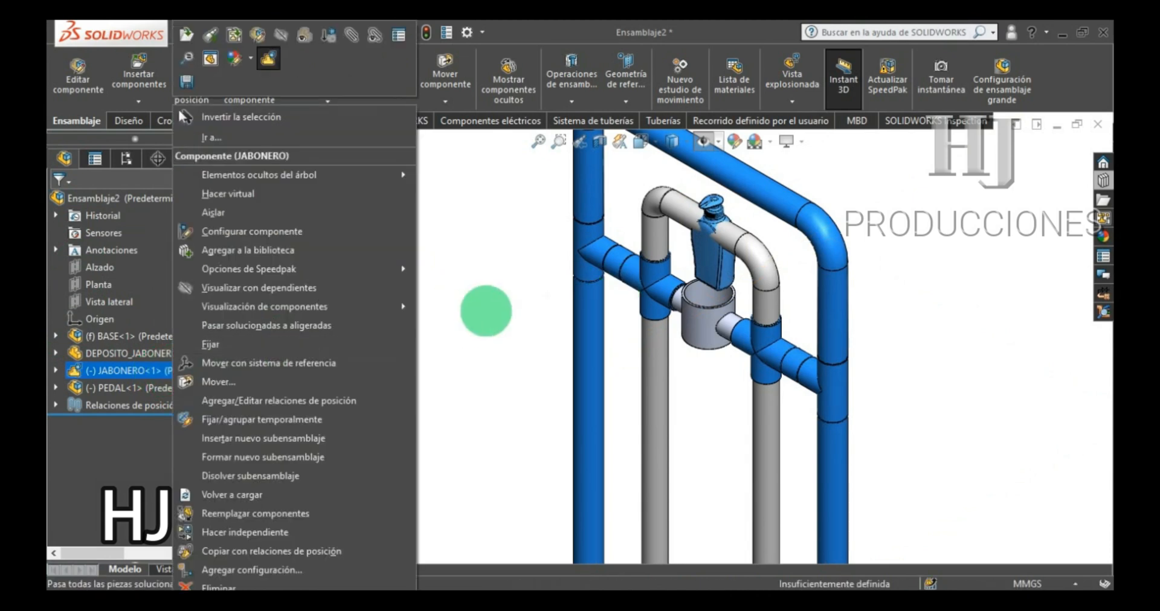
{"action": "left_click", "coordinate": [467, 318]}
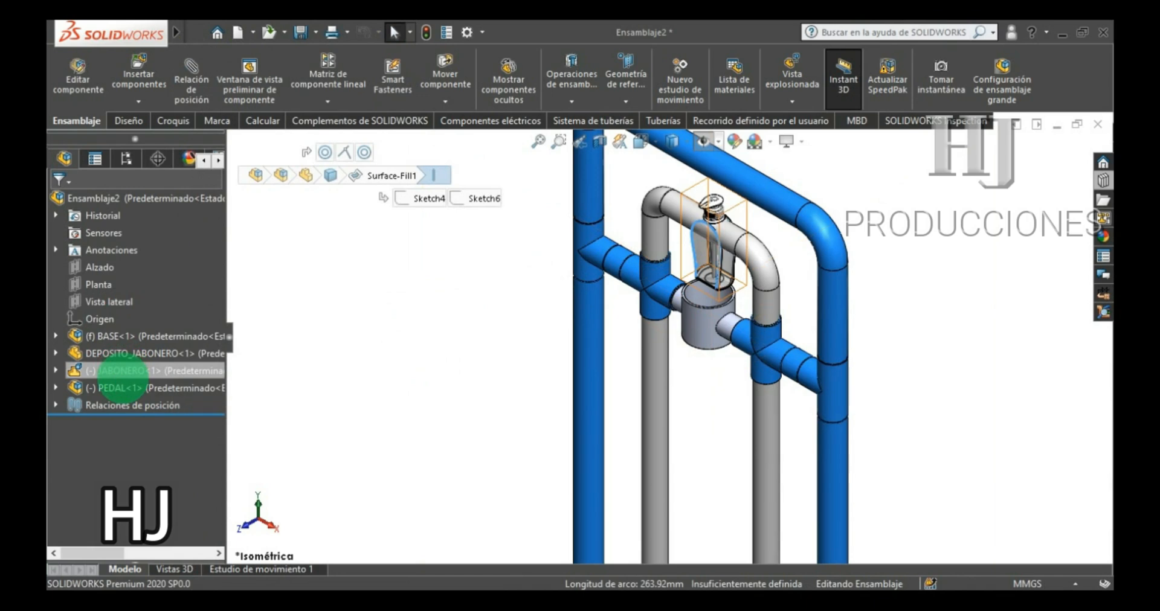
{"action": "left_click", "coordinate": [127, 370]}
{"action": "left_click_drag", "start_coordinate": [716, 257], "coordinate": [492, 259]}
{"action": "scroll", "coordinate": [701, 296], "scroll_direction": "down", "scroll_amount": 2}
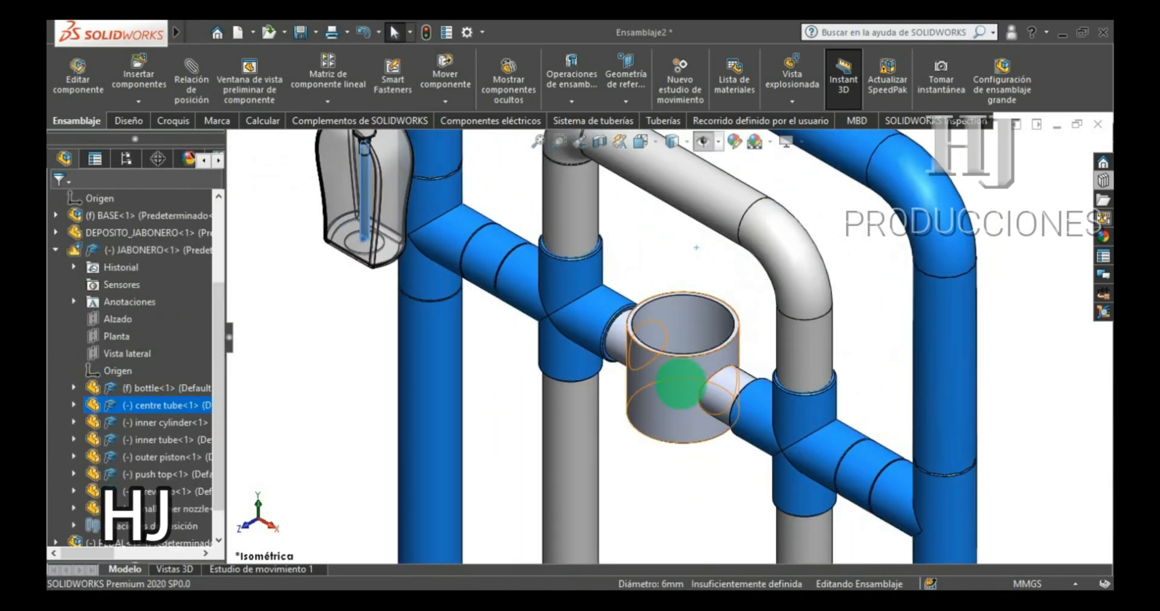
{"action": "scroll", "coordinate": [679, 339], "scroll_direction": "up", "scroll_amount": 1}
{"action": "left_click", "coordinate": [747, 286]}
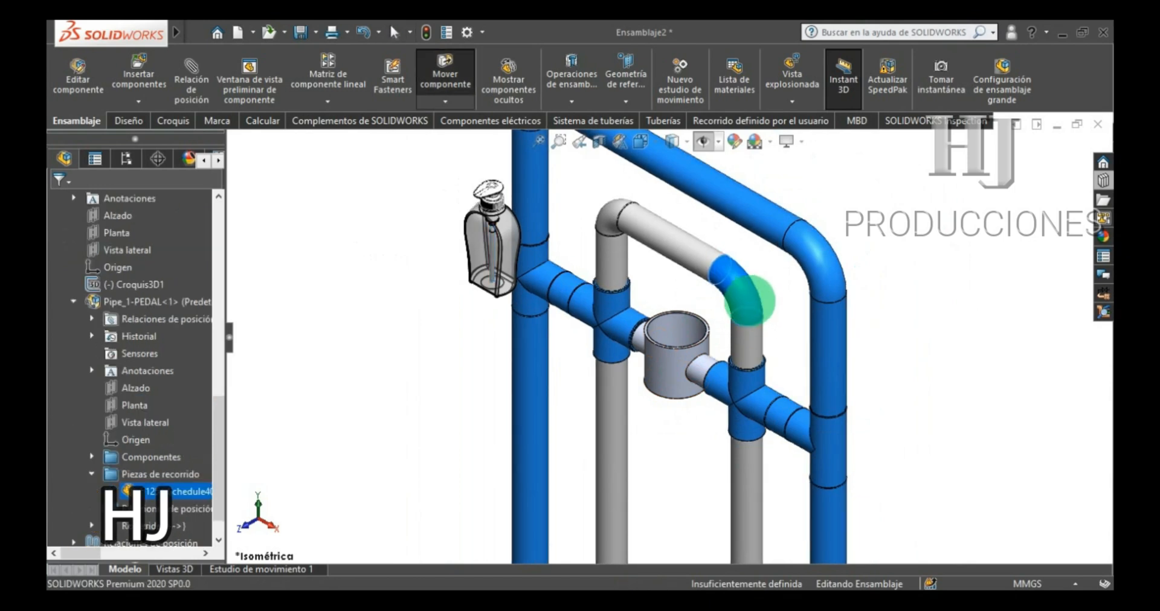
- Add a Tangent mate between the inner bottom face of DEPOSITO_JABONERO and the underside face of the JABONERO bottle
{"action": "middle_click_drag", "start_coordinate": [772, 271], "coordinate": [776, 315]}
{"action": "scroll", "coordinate": [725, 319], "scroll_direction": "down", "scroll_amount": 2}
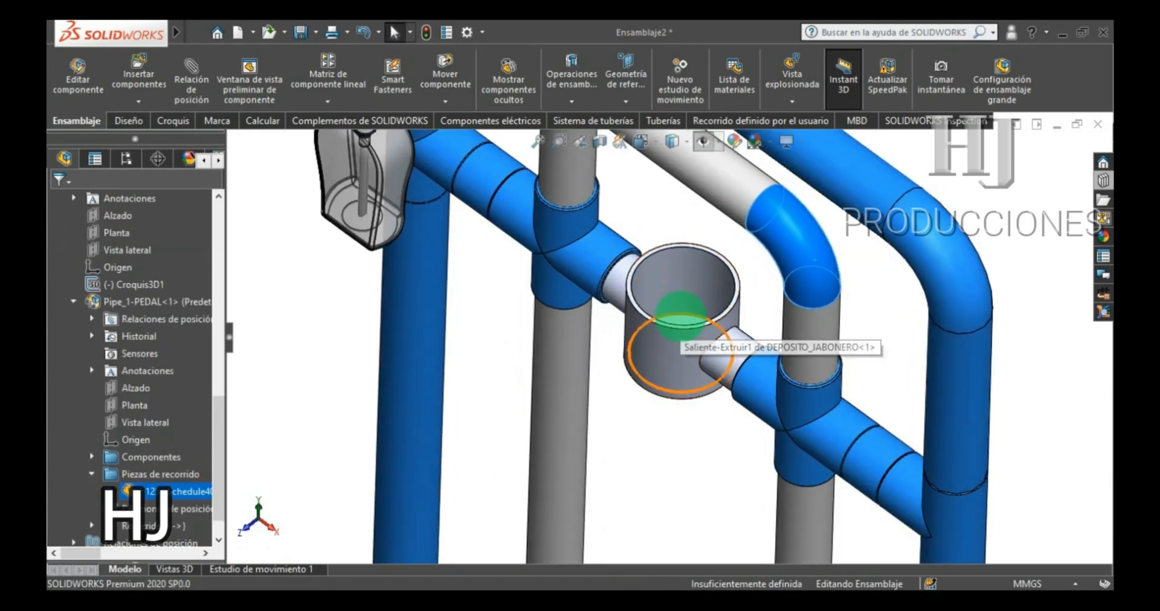
{"action": "left_click", "coordinate": [679, 339]}
{"action": "scroll", "coordinate": [678, 340], "scroll_direction": "down", "scroll_amount": 1}
{"action": "left_click", "coordinate": [668, 329]}
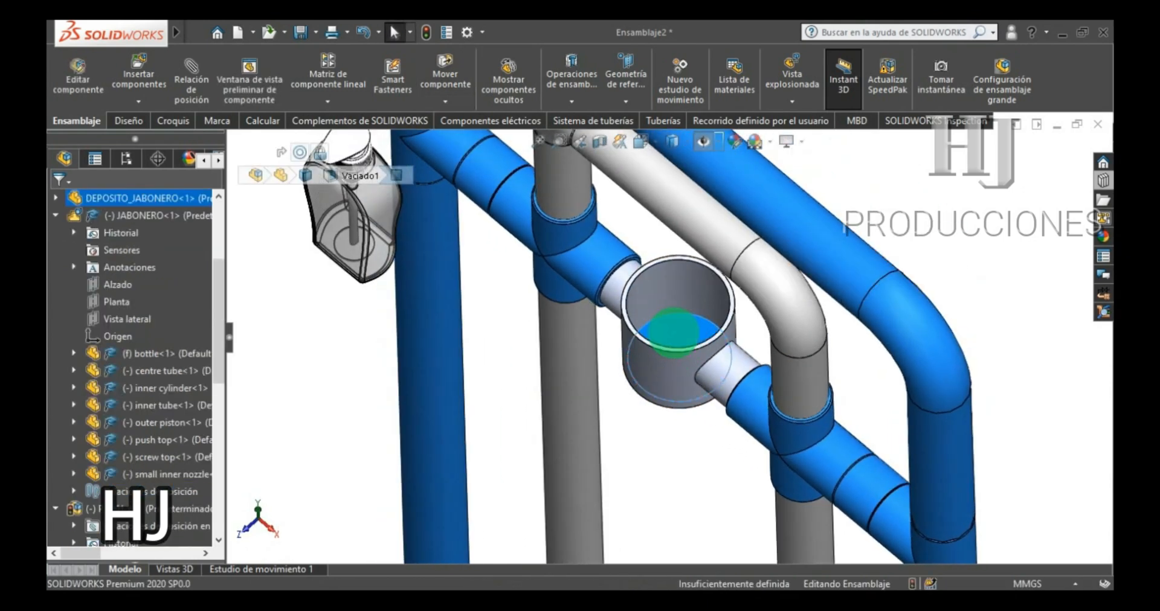
{"action": "scroll", "coordinate": [593, 298], "scroll_direction": "up", "scroll_amount": 3}
{"action": "middle_click_drag", "start_coordinate": [593, 297], "coordinate": [598, 208]}
{"action": "scroll", "coordinate": [598, 208], "scroll_direction": "up", "scroll_amount": 2}
{"action": "scroll", "coordinate": [598, 218], "scroll_direction": "down", "scroll_amount": 5}
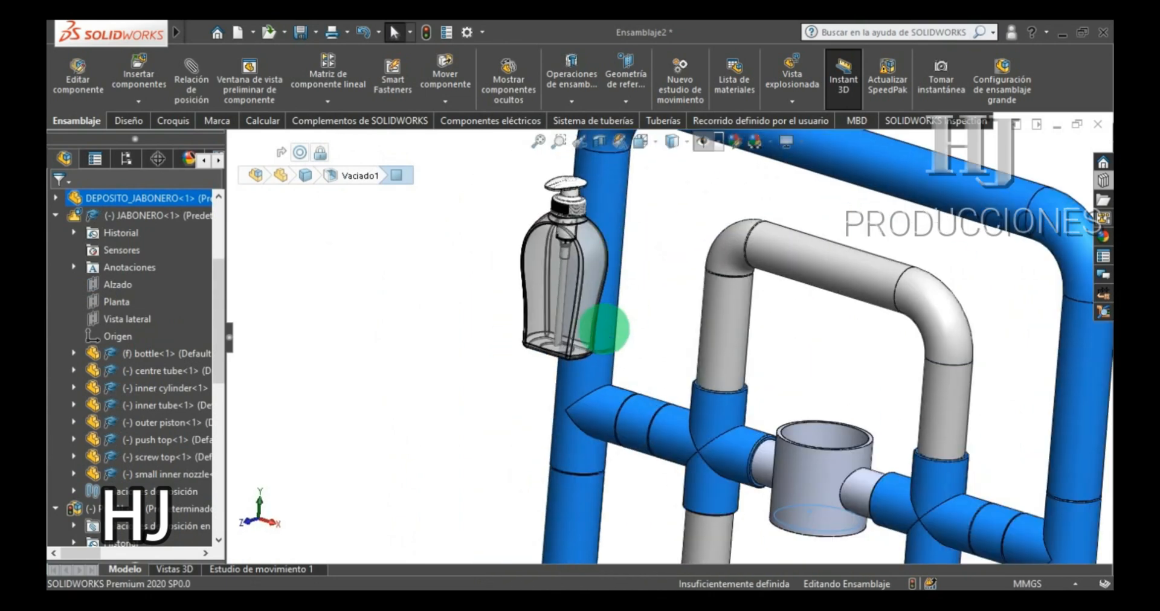
{"action": "scroll", "coordinate": [579, 356], "scroll_direction": "down", "scroll_amount": 2}
{"action": "middle_click_drag", "start_coordinate": [581, 331], "coordinate": [562, 238]}
{"action": "scroll", "coordinate": [553, 213], "scroll_direction": "down", "scroll_amount": 6}
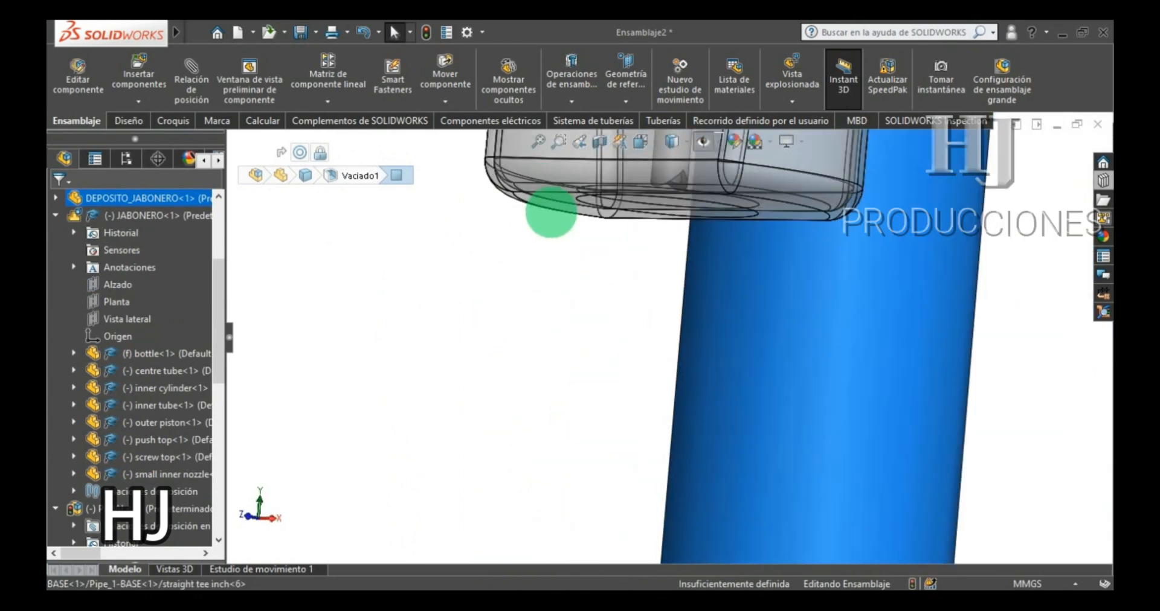
{"action": "left_click", "coordinate": [566, 216]}
{"action": "scroll", "coordinate": [610, 299], "scroll_direction": "up", "scroll_amount": 10}
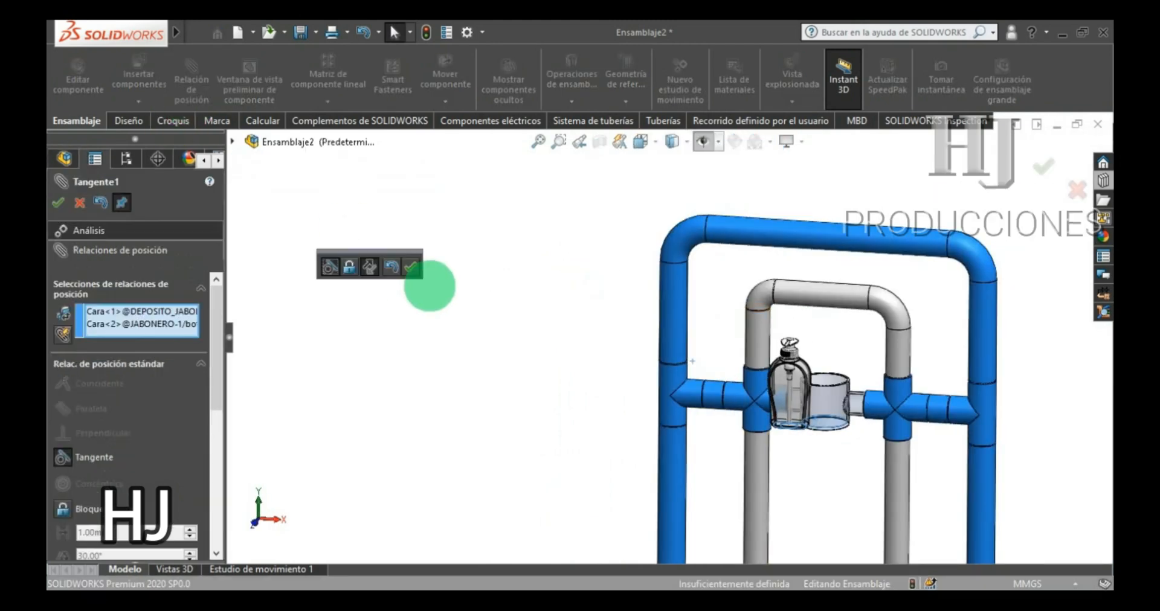
{"action": "left_click", "coordinate": [411, 266]}
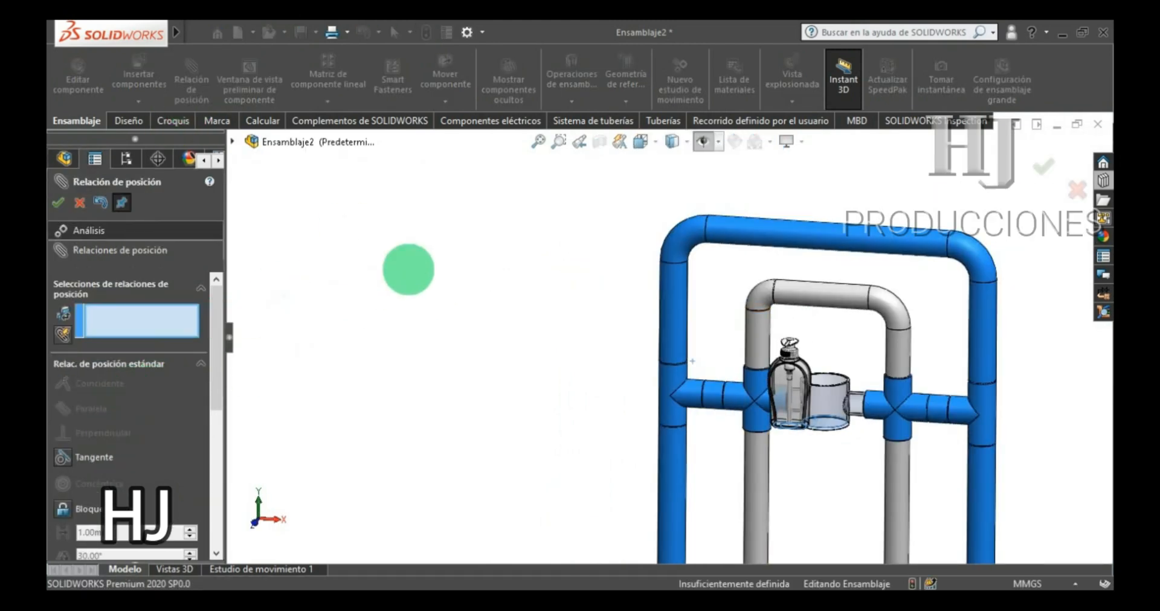
{"action": "left_click", "coordinate": [58, 199]}
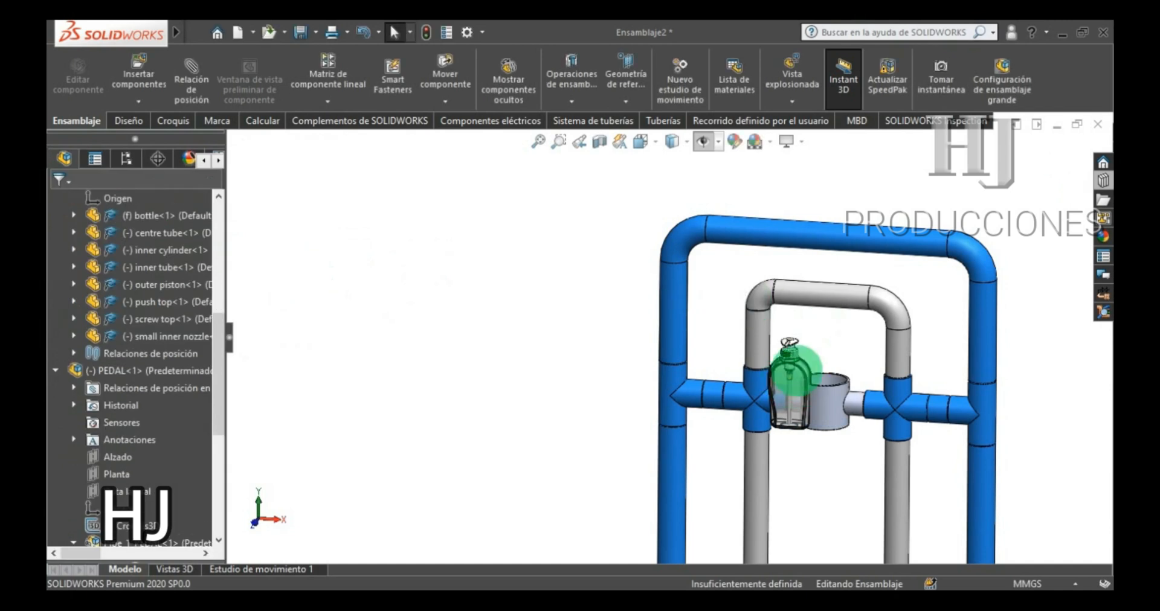
- Move the bottle sideways into the DEPOSITO_JABONERO cup and show the assembly in isometric view
{"action": "left_click_drag", "start_coordinate": [798, 371], "coordinate": [845, 364]}
{"action": "scroll", "coordinate": [868, 374], "scroll_direction": "down", "scroll_amount": 3}
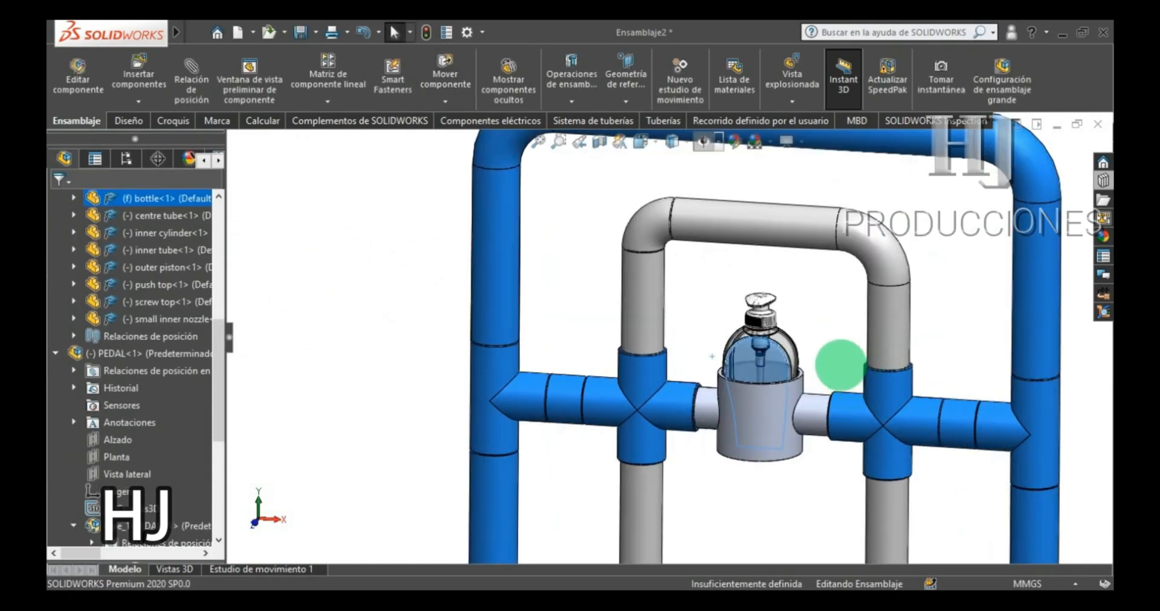
{"action": "left_click", "coordinate": [811, 341]}
{"action": "key", "text": "f"}
{"action": "left_click", "coordinate": [651, 145]}
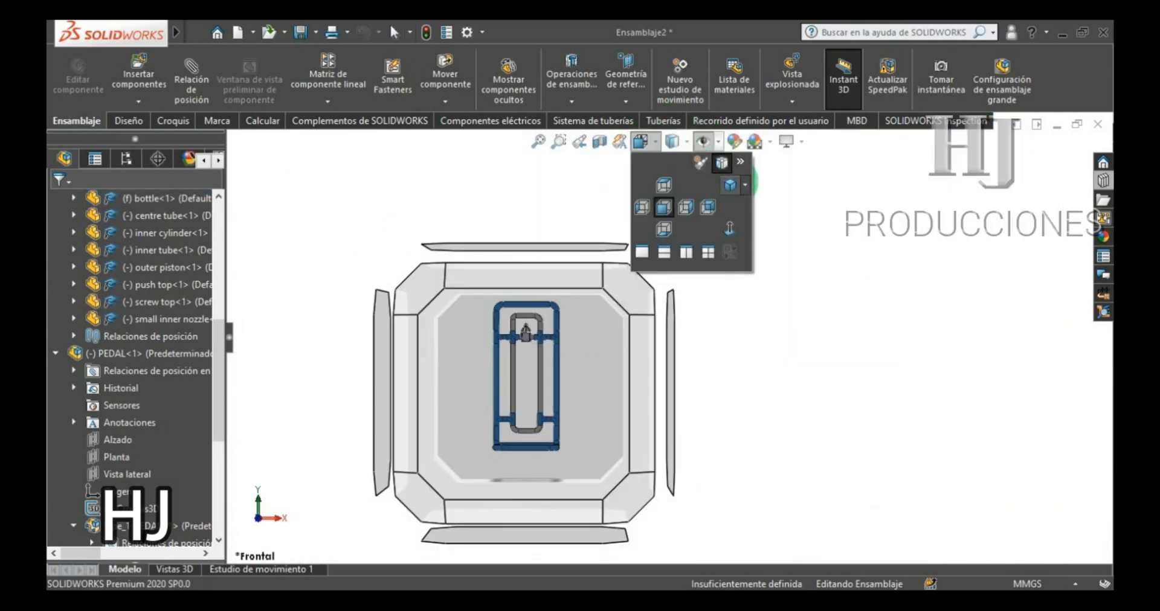
{"action": "left_click", "coordinate": [739, 180]}
{"action": "scroll", "coordinate": [694, 280], "scroll_direction": "down", "scroll_amount": 5}
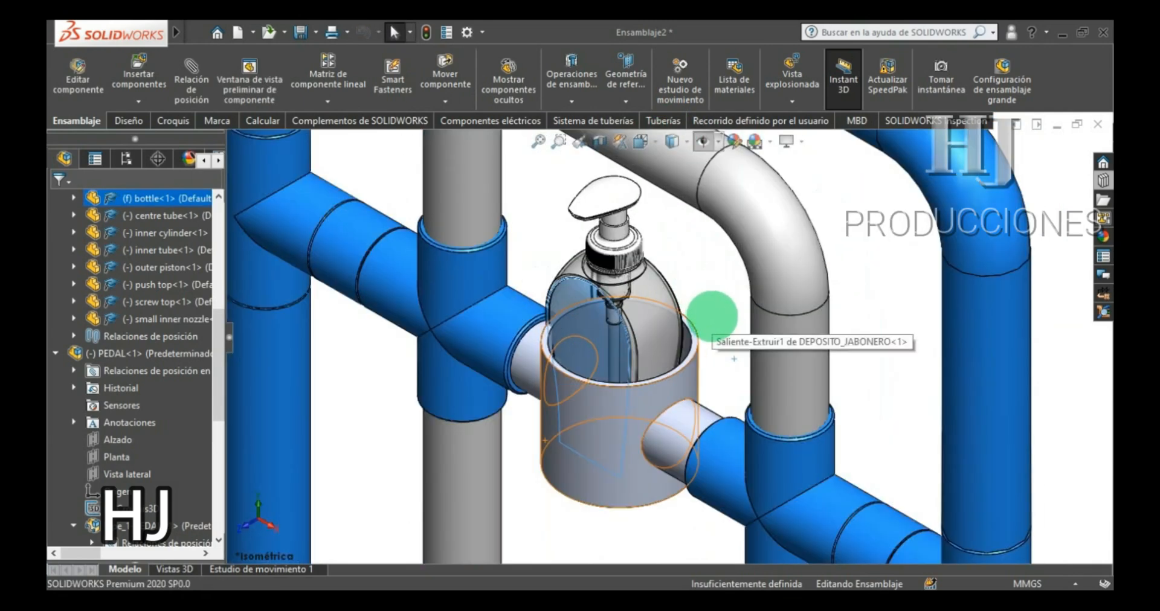
- Mate the cylindrical neck of the soap pump concentric with the inner wall of DEPOSITO_JABONERO
{"action": "scroll", "coordinate": [729, 330], "scroll_direction": "down", "scroll_amount": 3}
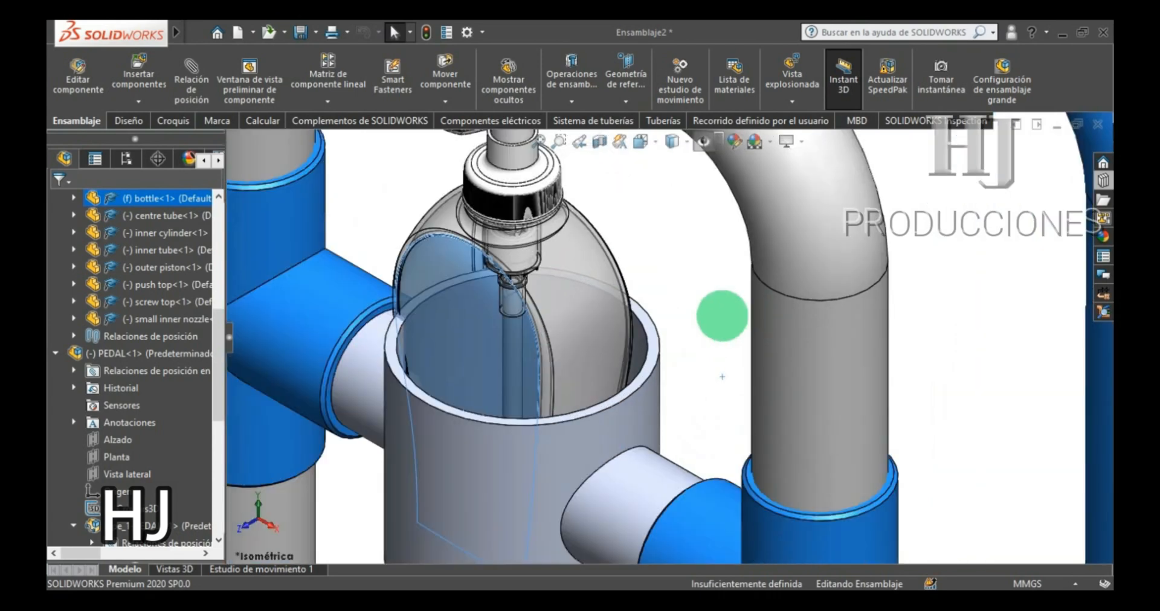
{"action": "scroll", "coordinate": [640, 350], "scroll_direction": "up", "scroll_amount": 5}
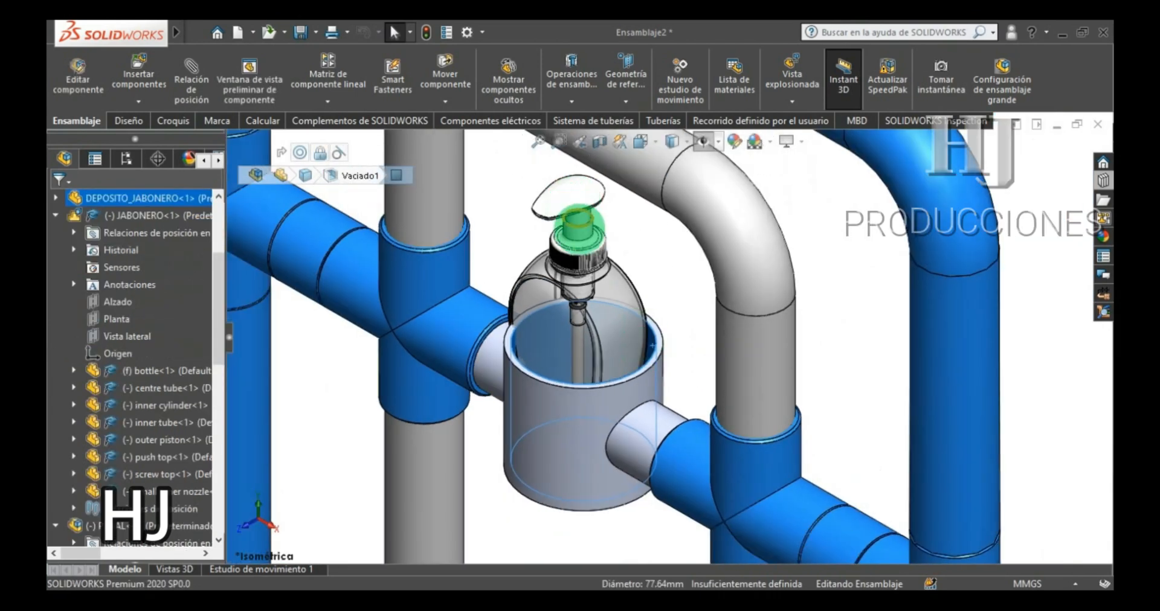
{"action": "left_click", "coordinate": [578, 230]}
{"action": "left_click_drag", "start_coordinate": [660, 241], "coordinate": [675, 299]}
{"action": "left_click", "coordinate": [620, 259]}
{"action": "scroll", "coordinate": [771, 311], "scroll_direction": "up", "scroll_amount": 3}
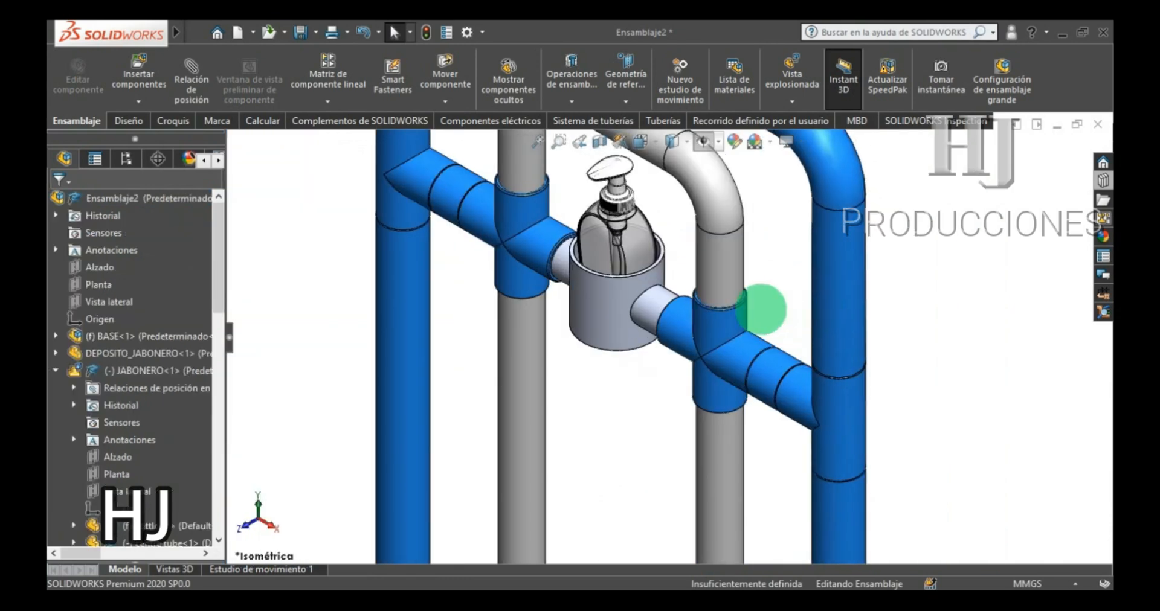
- Add a Lock mate between the JABONERO subassembly and DEPOSITO_JABONERO
{"action": "scroll", "coordinate": [634, 285], "scroll_direction": "down", "scroll_amount": 5}
{"action": "scroll", "coordinate": [121, 423], "scroll_direction": "down", "scroll_amount": 8}
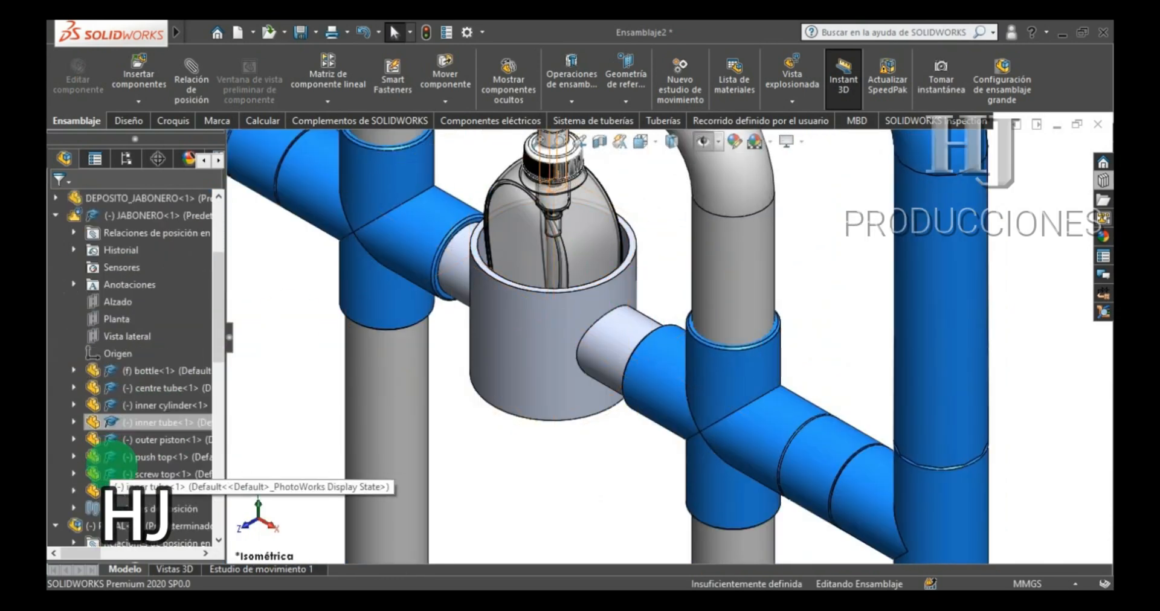
{"action": "scroll", "coordinate": [90, 423], "scroll_direction": "up", "scroll_amount": 7}
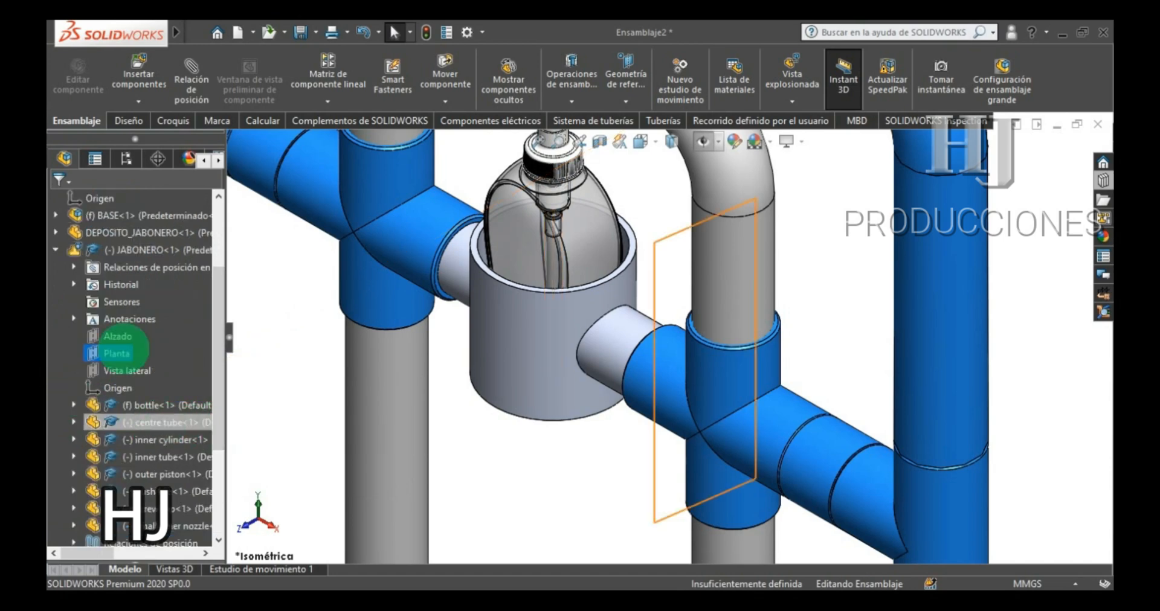
{"action": "left_click", "coordinate": [91, 250]}
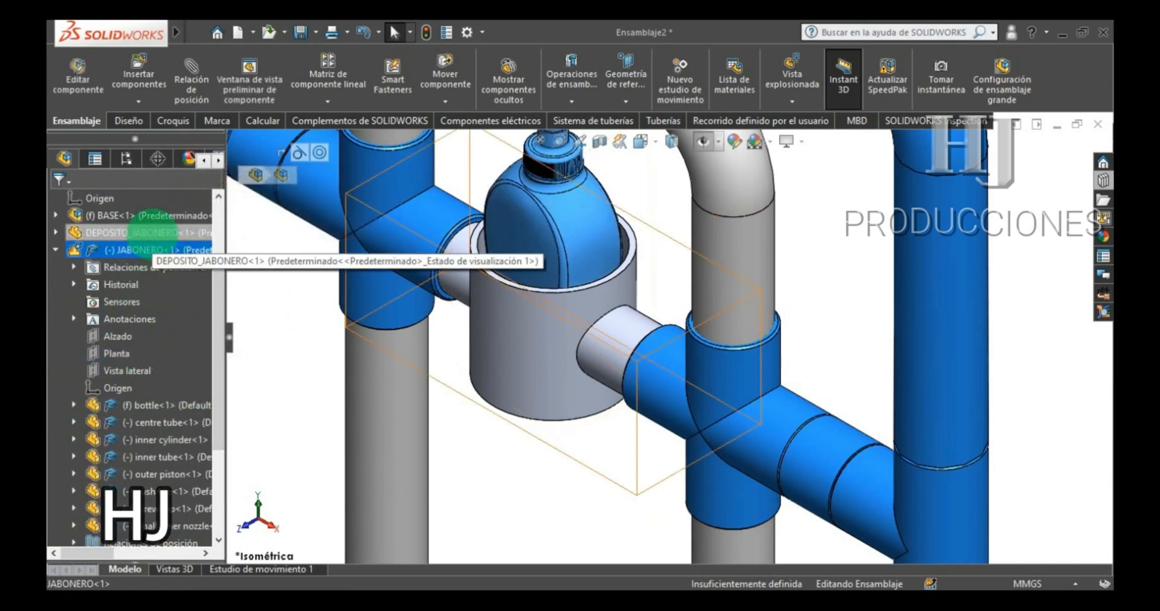
{"action": "left_click", "coordinate": [133, 232], "text": "ctrl"}
{"action": "scroll", "coordinate": [320, 342], "scroll_direction": "up", "scroll_amount": 3}
{"action": "scroll", "coordinate": [321, 343], "scroll_direction": "up", "scroll_amount": 2}
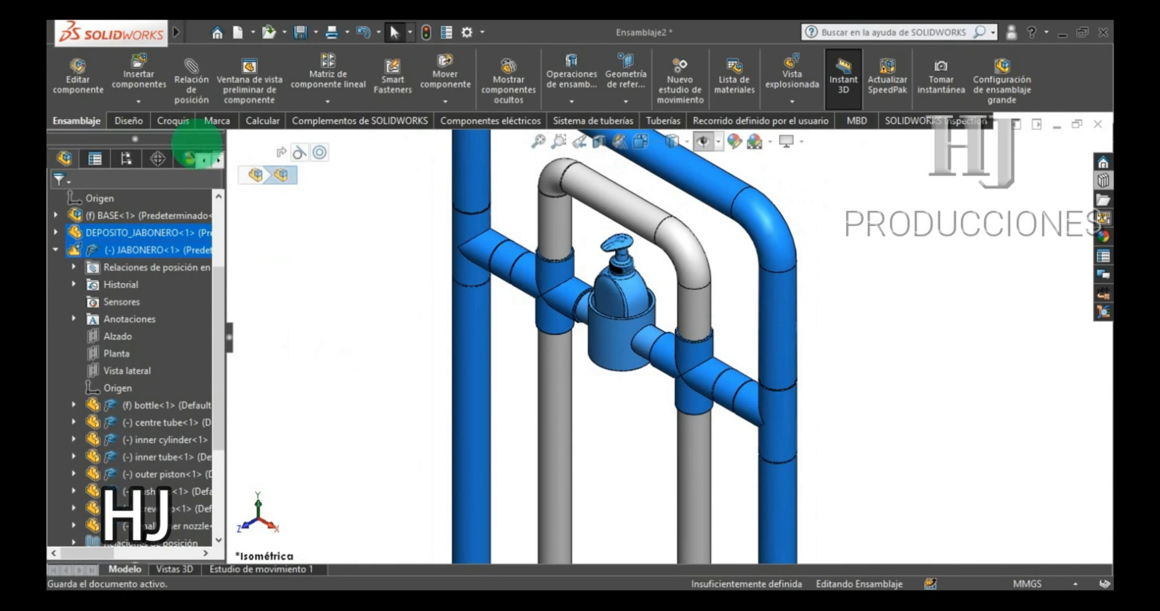
{"action": "left_click", "coordinate": [191, 79]}
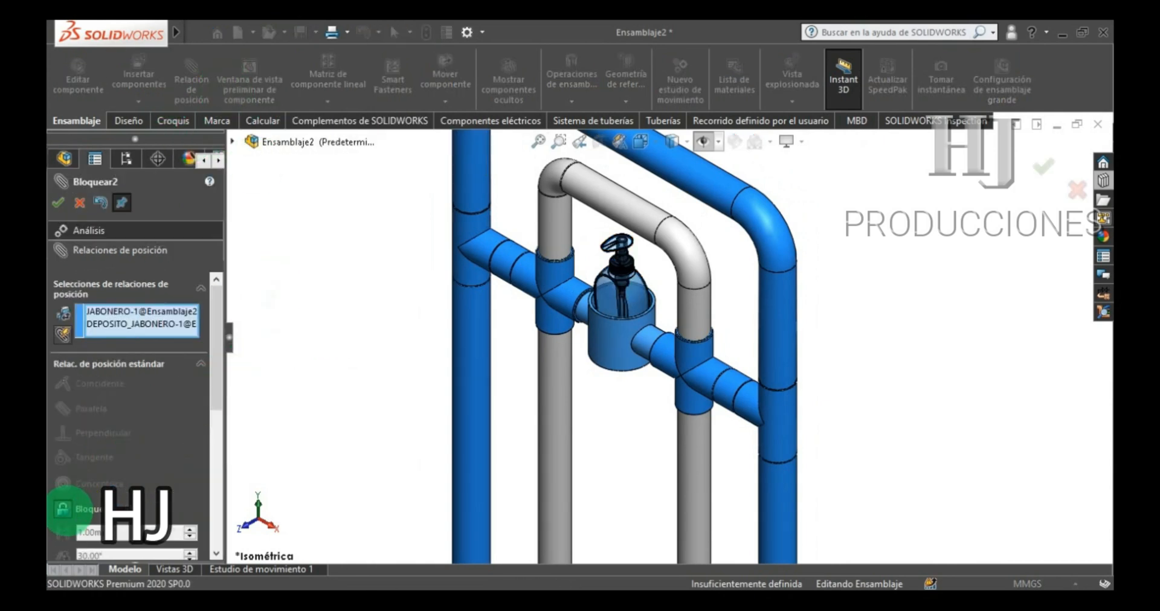
{"action": "left_click", "coordinate": [58, 202]}
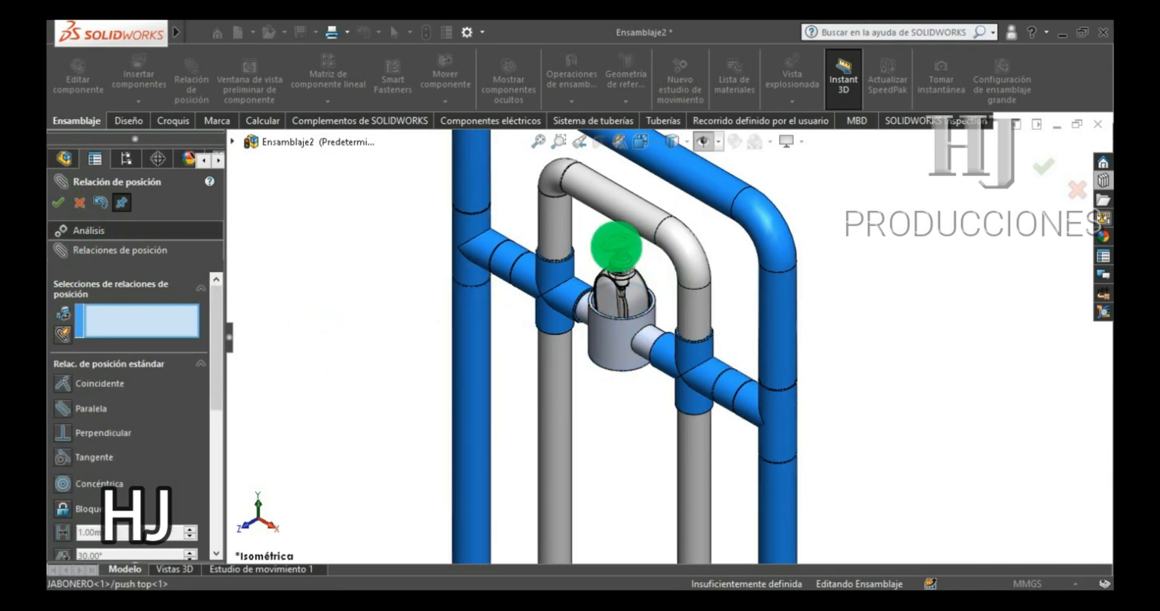
- Move the pump's push top to check its travel, and close the mate command
{"action": "left_click", "coordinate": [616, 246]}
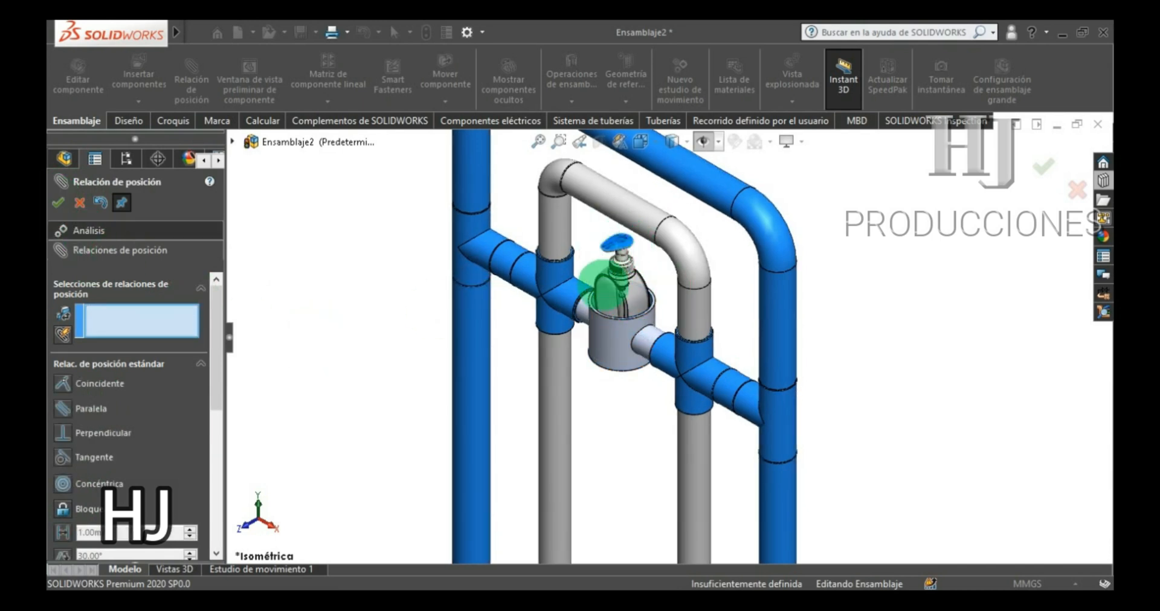
{"action": "left_click", "coordinate": [634, 241]}
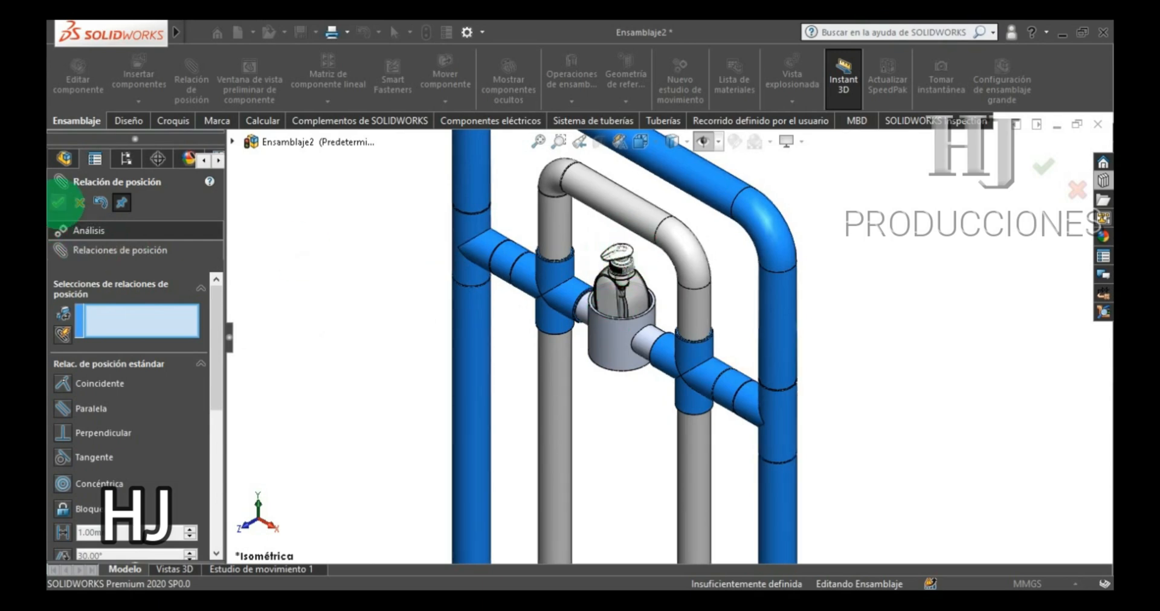
{"action": "left_click", "coordinate": [59, 203]}
- Add a Tangent mate between the upper horizontal pipe of PEDAL and the top face of the pump's push top
{"action": "scroll", "coordinate": [626, 251], "scroll_direction": "up", "scroll_amount": 2}
{"action": "left_click", "coordinate": [631, 252]}
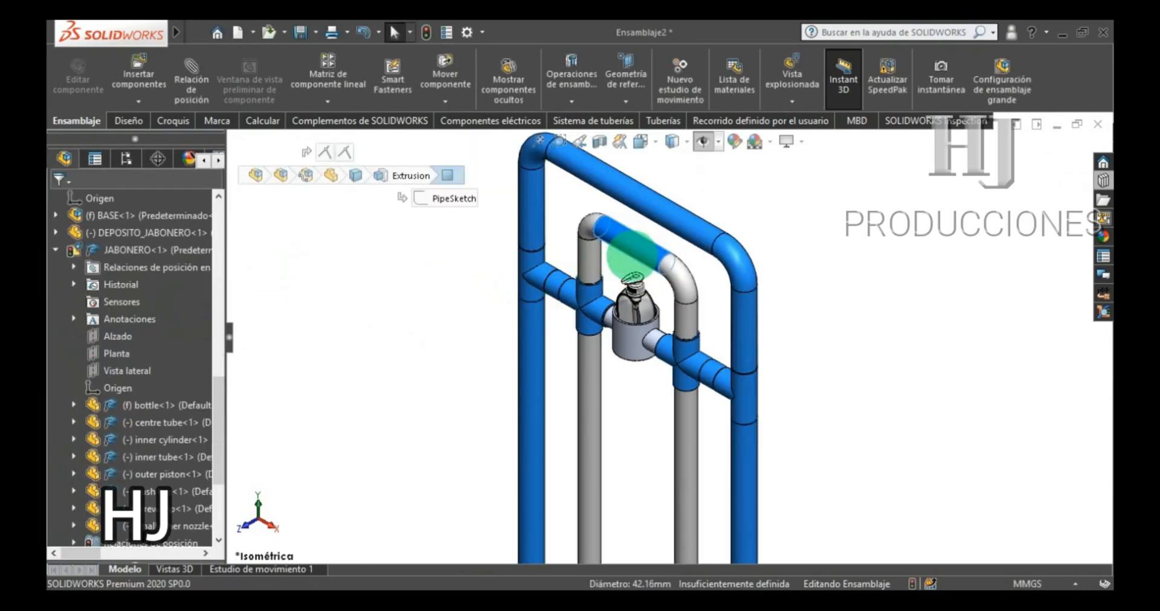
{"action": "scroll", "coordinate": [635, 298], "scroll_direction": "down", "scroll_amount": 3}
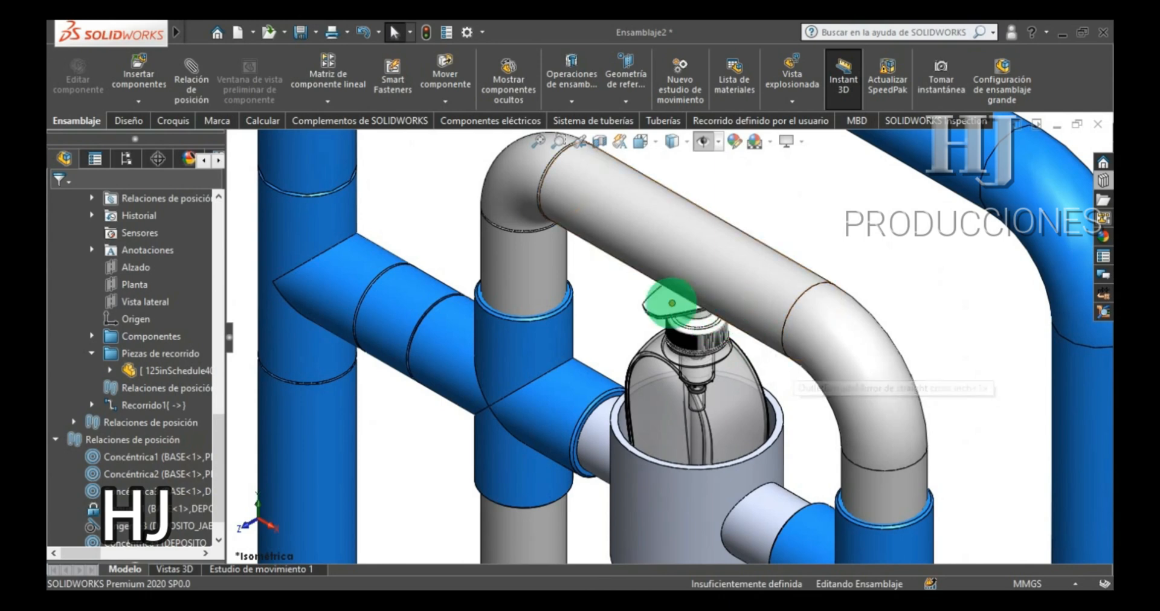
{"action": "left_click", "coordinate": [788, 378]}
{"action": "left_click", "coordinate": [669, 296]}
{"action": "left_click", "coordinate": [687, 272]}
{"action": "left_click", "coordinate": [738, 270]}
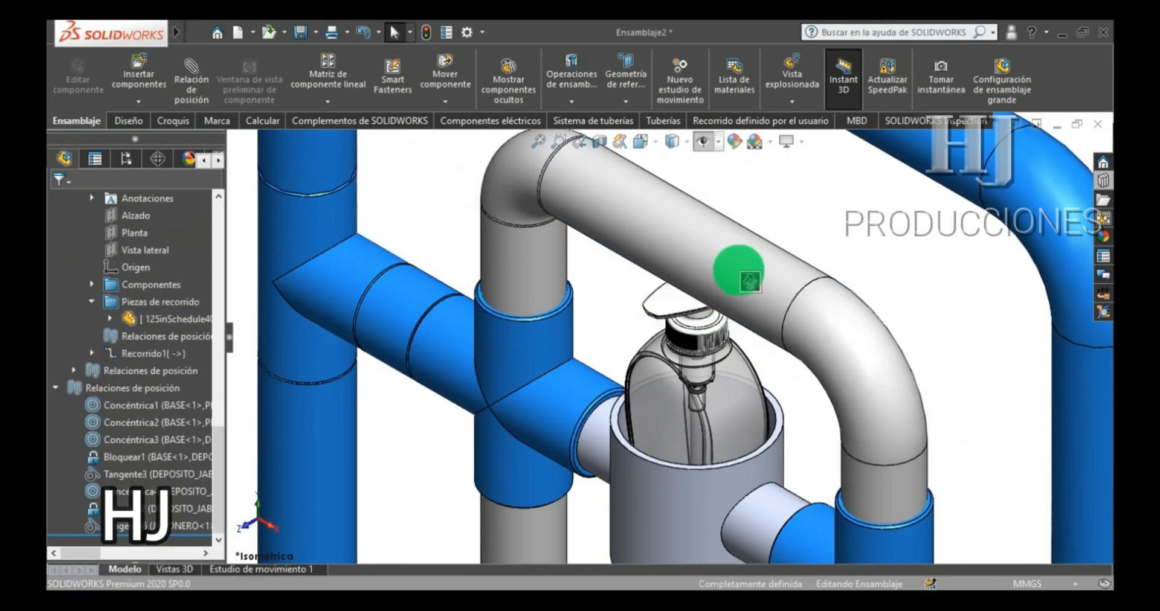
- Move PEDAL up and down in front view to check how it drives the soap pump
{"action": "left_click", "coordinate": [640, 141]}
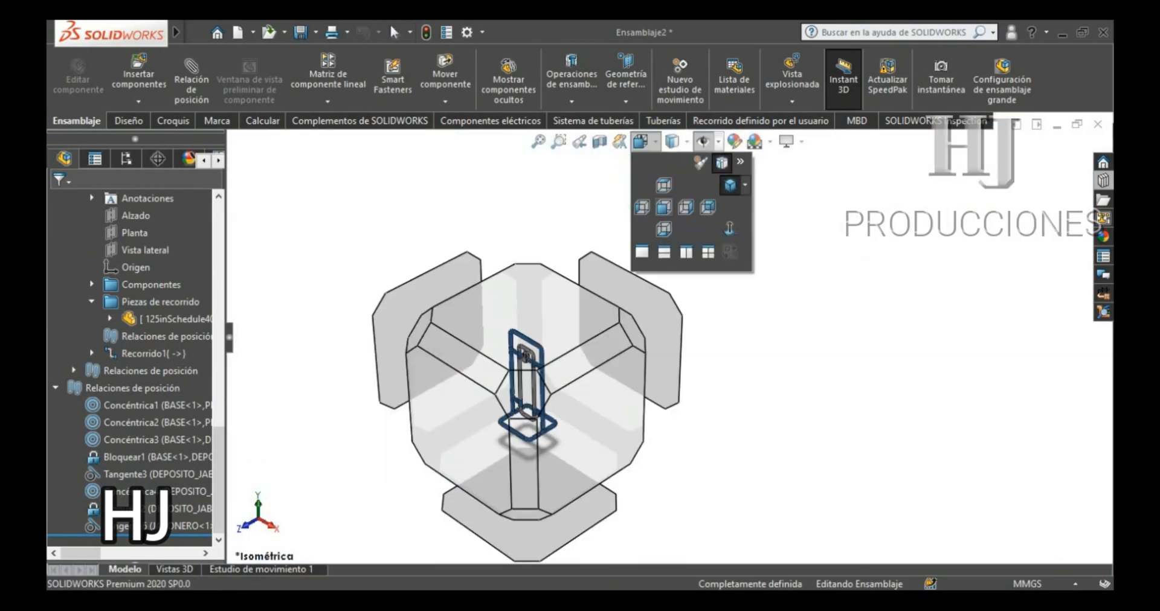
{"action": "left_click", "coordinate": [663, 207]}
{"action": "left_click", "coordinate": [677, 188]}
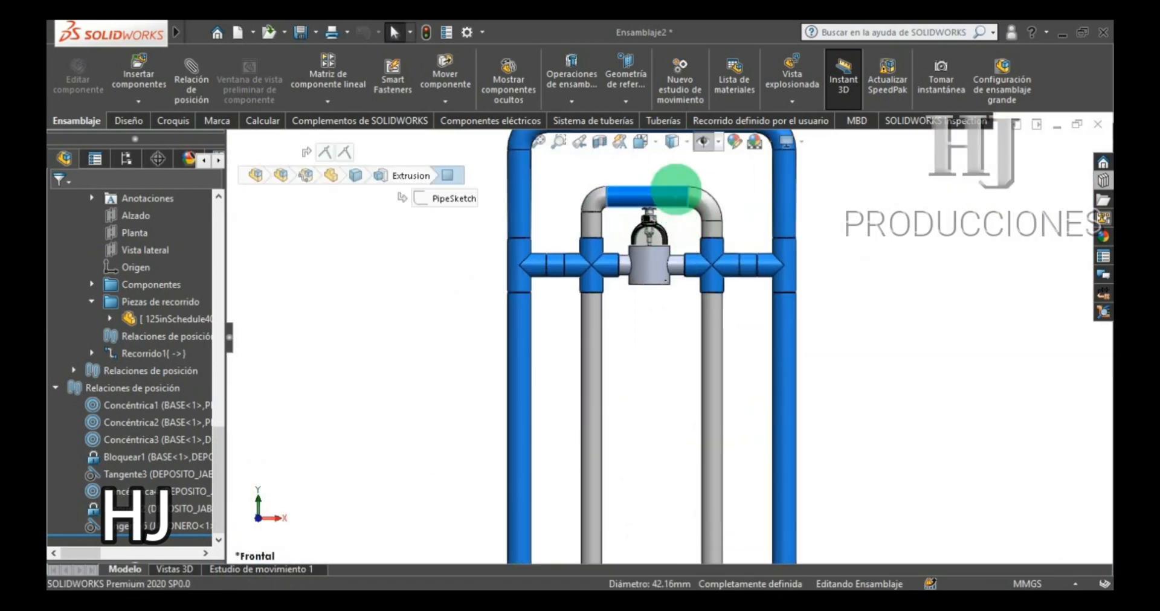
{"action": "left_click_drag", "start_coordinate": [675, 175], "coordinate": [677, 227]}
{"action": "mouse_move", "coordinate": [677, 181]}
{"action": "left_mouse_down"}
{"action": "mouse_move", "coordinate": [679, 166]}
{"action": "mouse_move", "coordinate": [673, 269]}
{"action": "mouse_move", "coordinate": [677, 164]}
{"action": "left_mouse_up"}
{"action": "scroll", "coordinate": [683, 241], "scroll_direction": "down", "scroll_amount": 5}
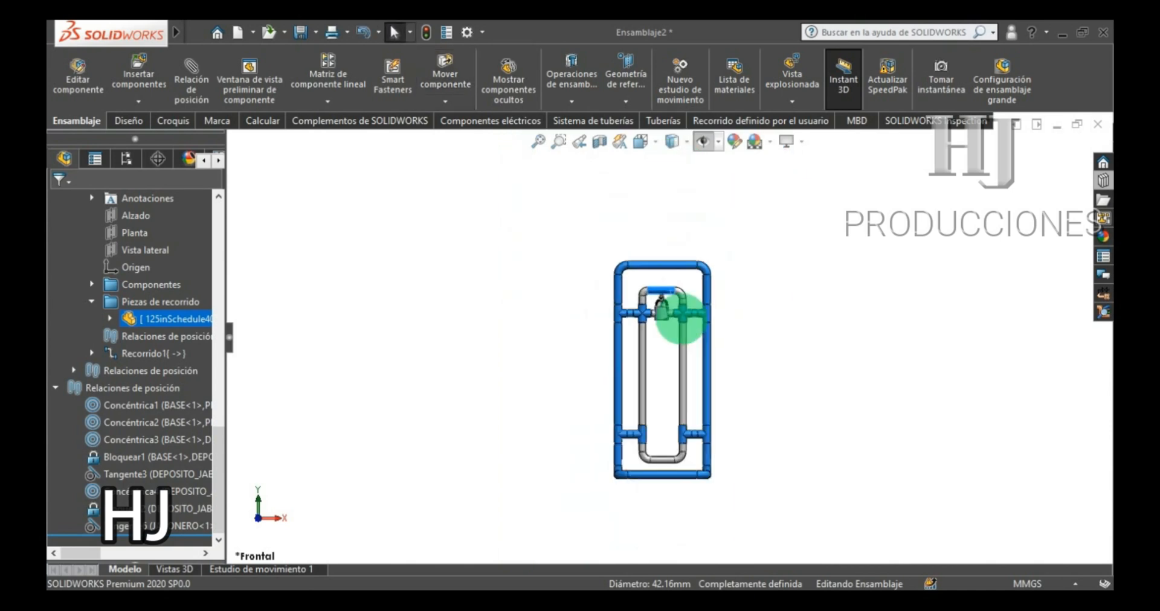
{"action": "scroll", "coordinate": [668, 332], "scroll_direction": "up", "scroll_amount": 3}
{"action": "scroll", "coordinate": [669, 338], "scroll_direction": "down", "scroll_amount": 2}
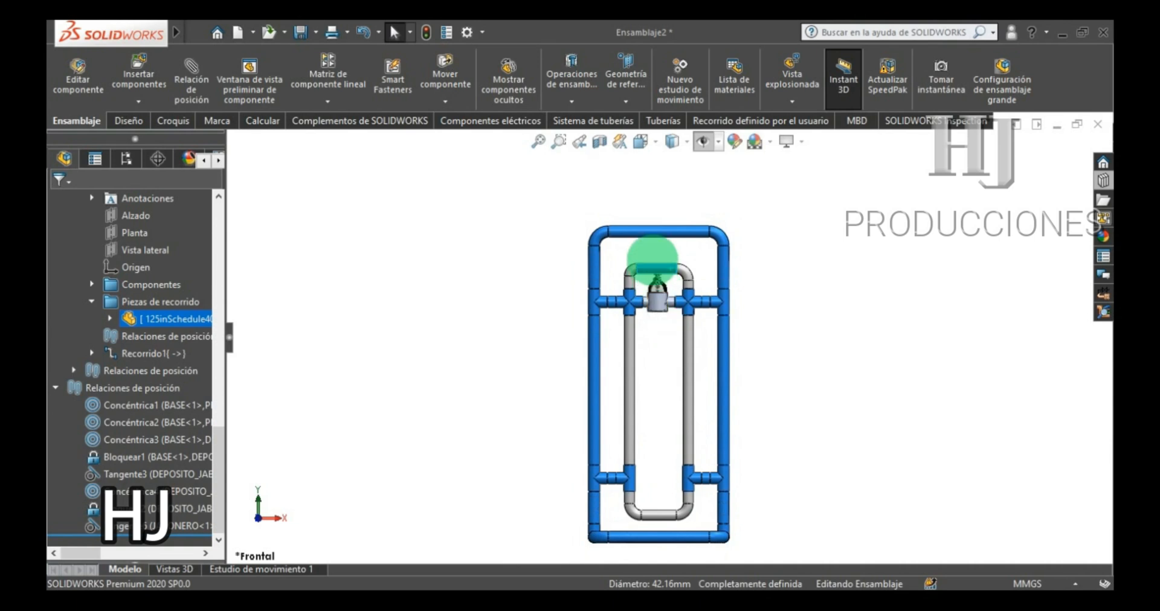
{"action": "left_click", "coordinate": [688, 370]}
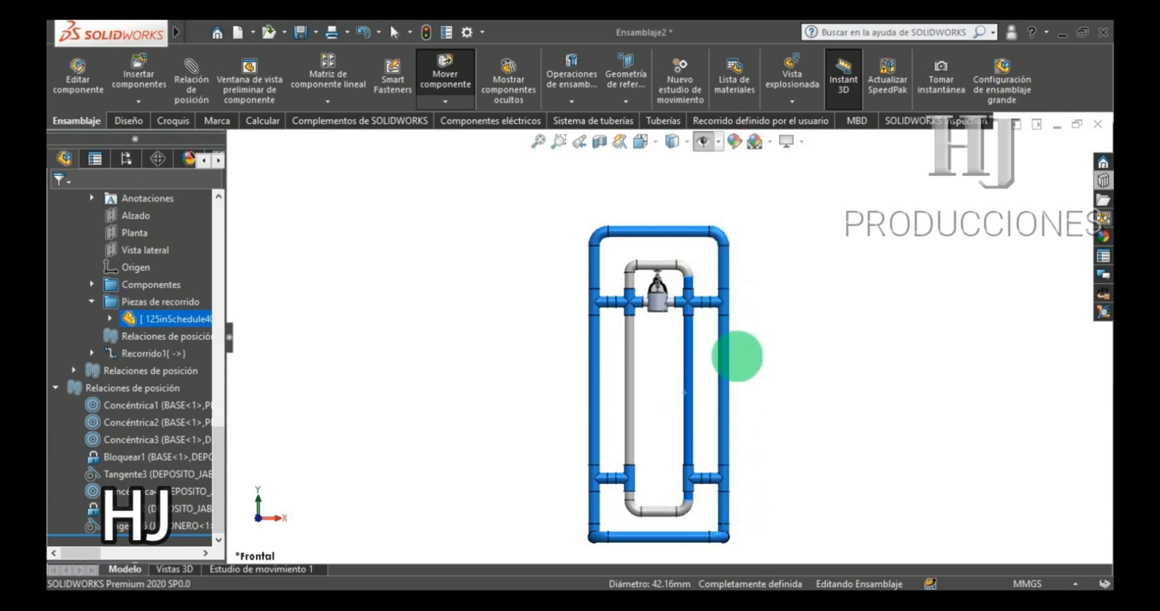
- Switch to isometric view and move PEDAL again to check the dispenser mechanism's motion
{"action": "left_click", "coordinate": [669, 143]}
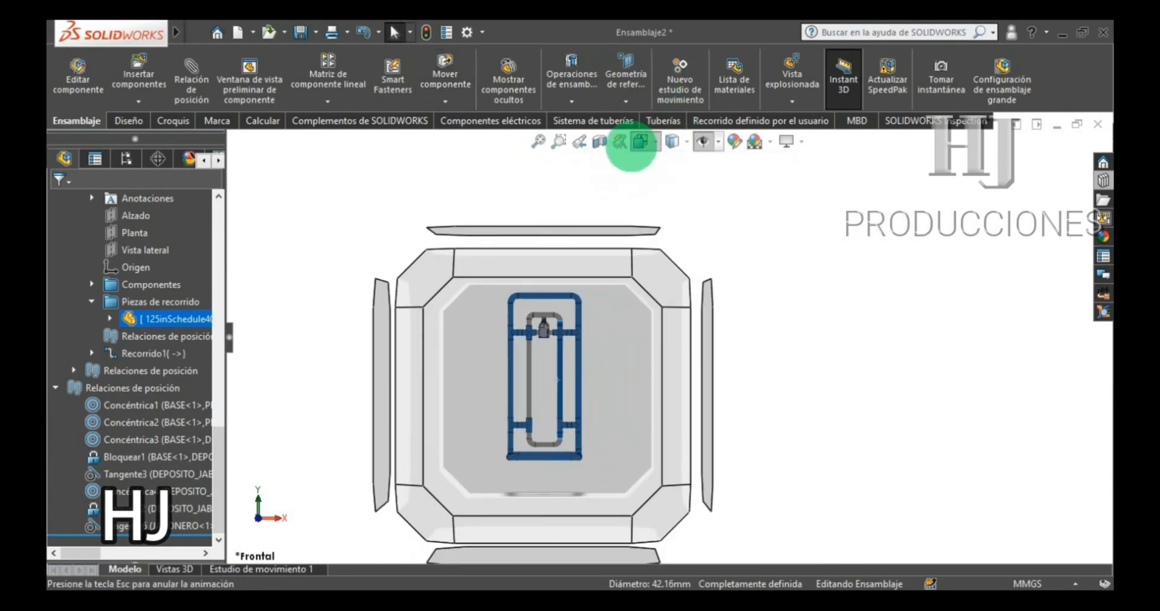
{"action": "left_click", "coordinate": [720, 176]}
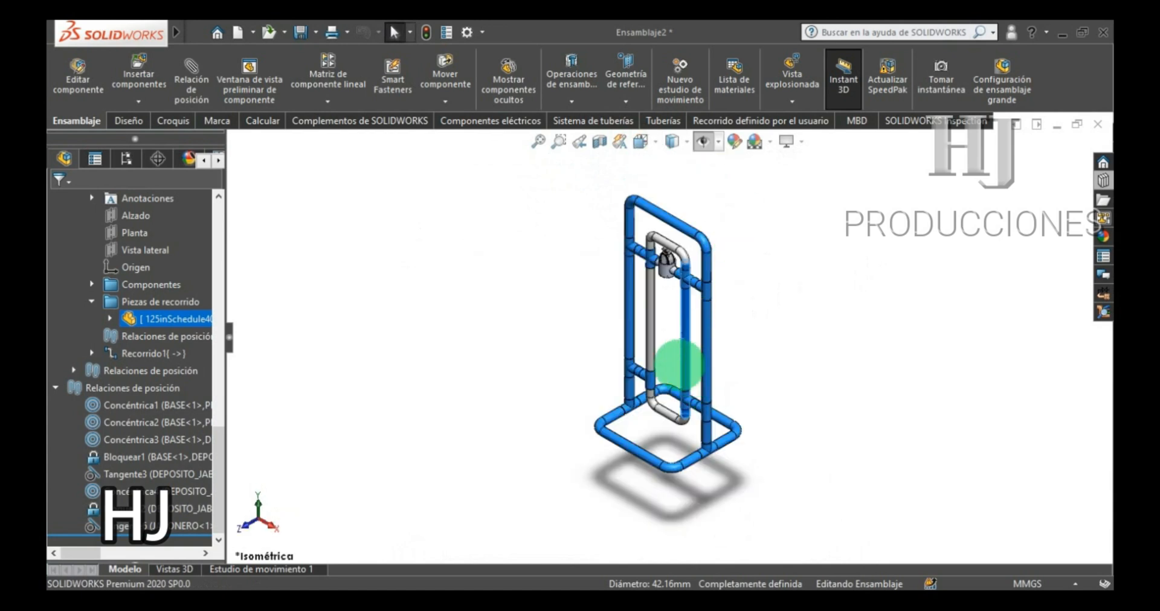
{"action": "left_click", "coordinate": [702, 345]}
{"action": "left_click", "coordinate": [685, 354]}
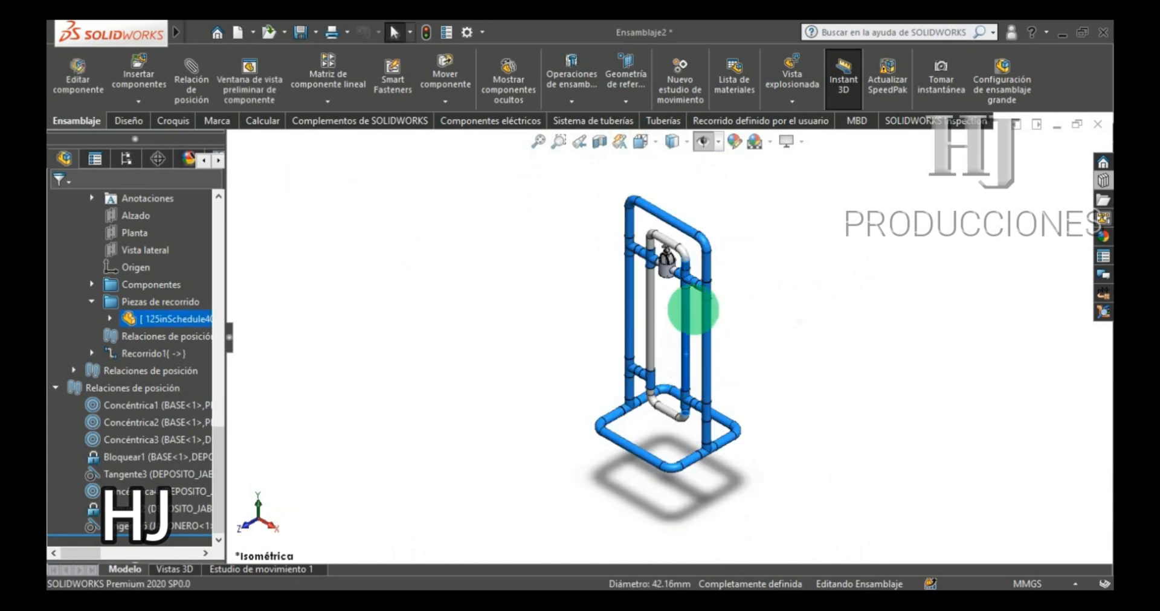